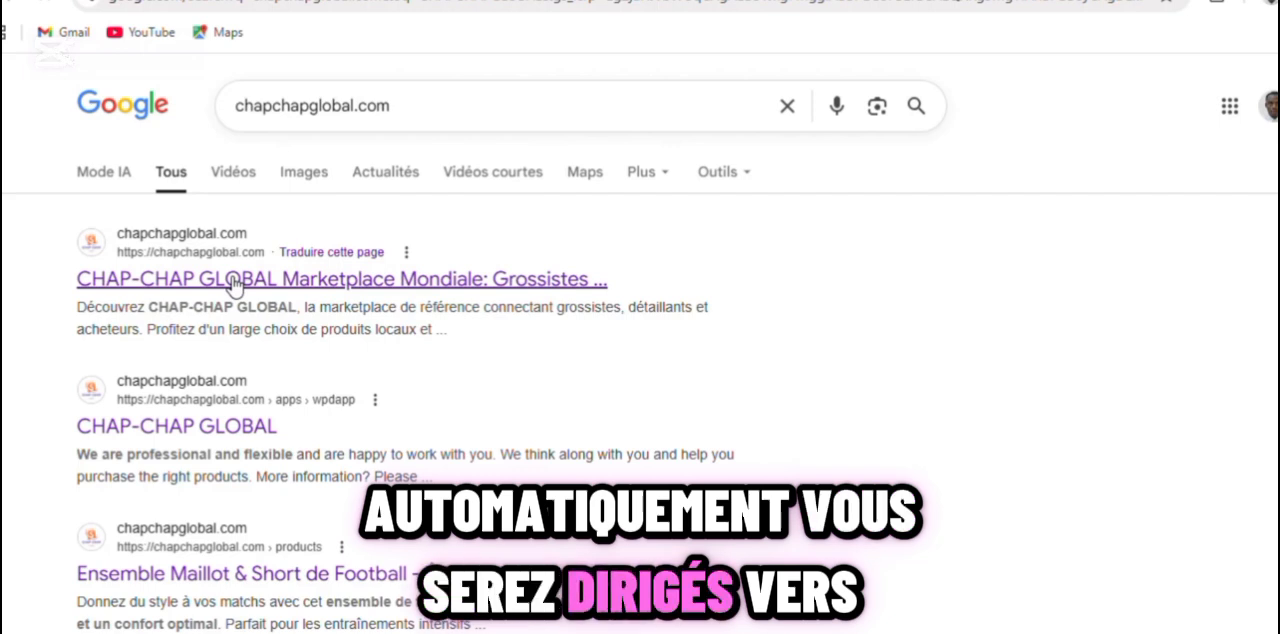
Open the CHAP-CHAP GLOBAL marketplace site from the search results and choose to create an account in its "Devenez revendeur" section
click(233, 281)
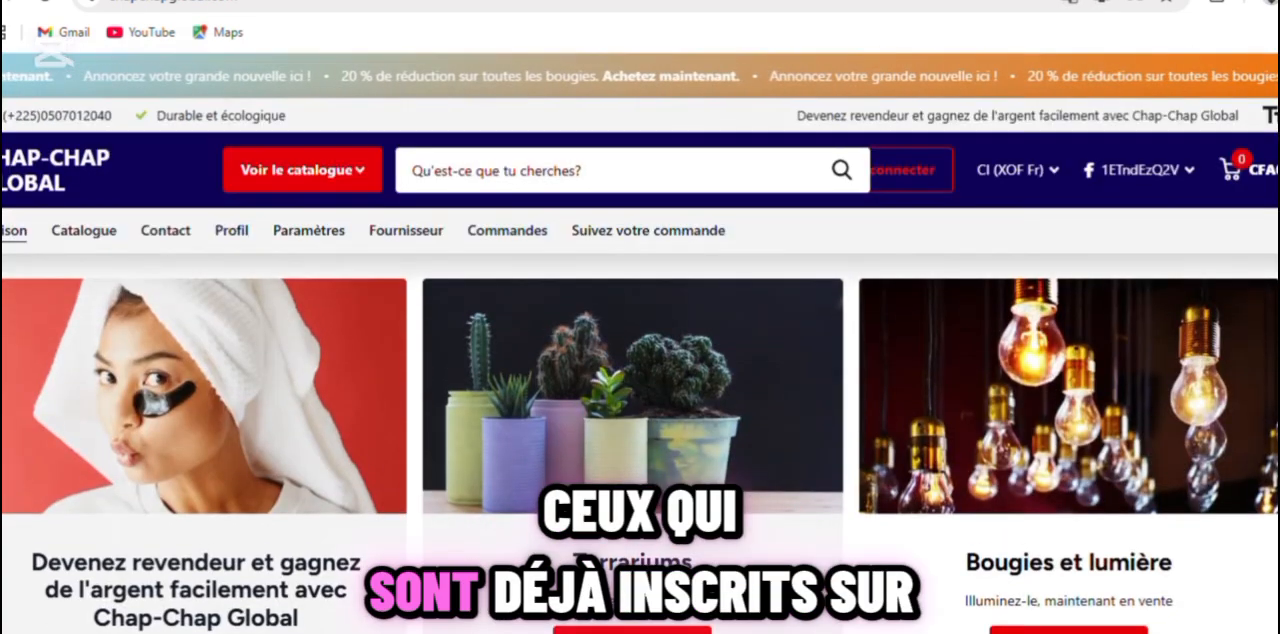
scroll(1246, 220, down, 10)
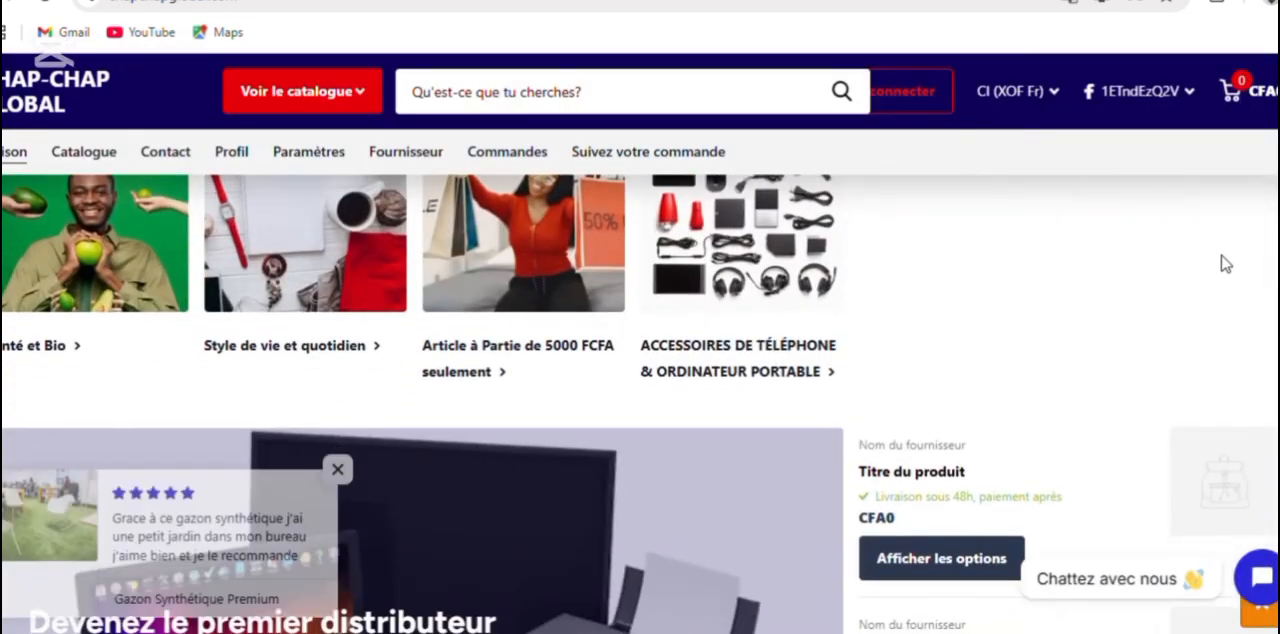
scroll(1224, 340, down, 8)
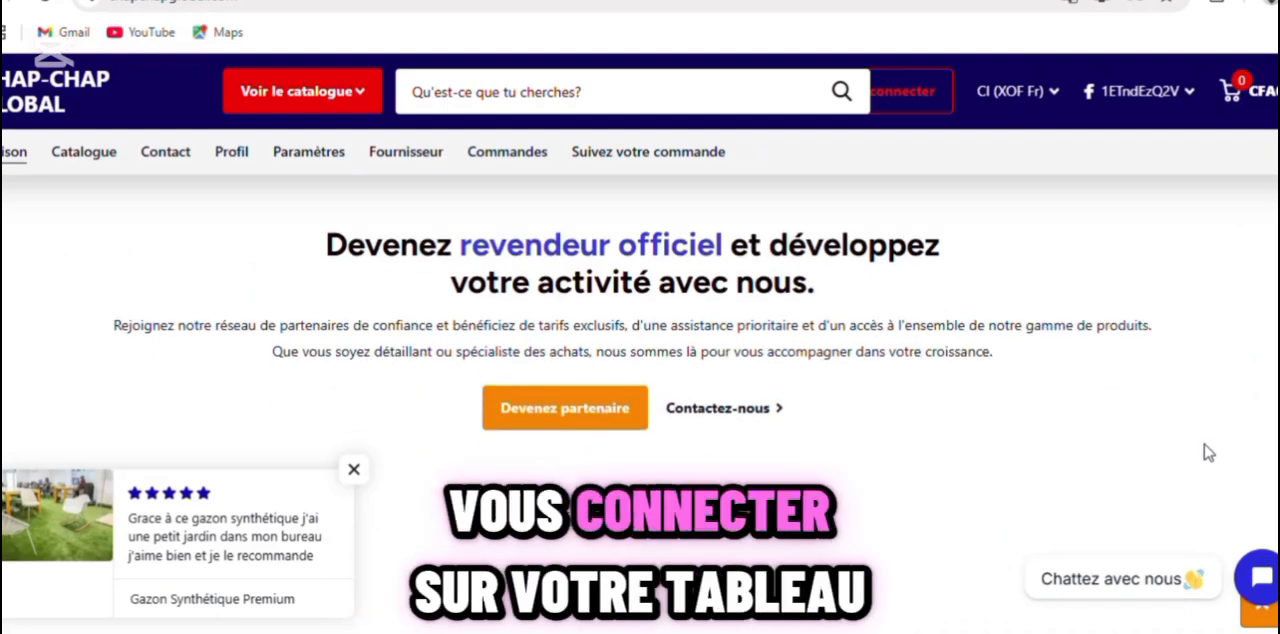
scroll(1204, 467, up, 18)
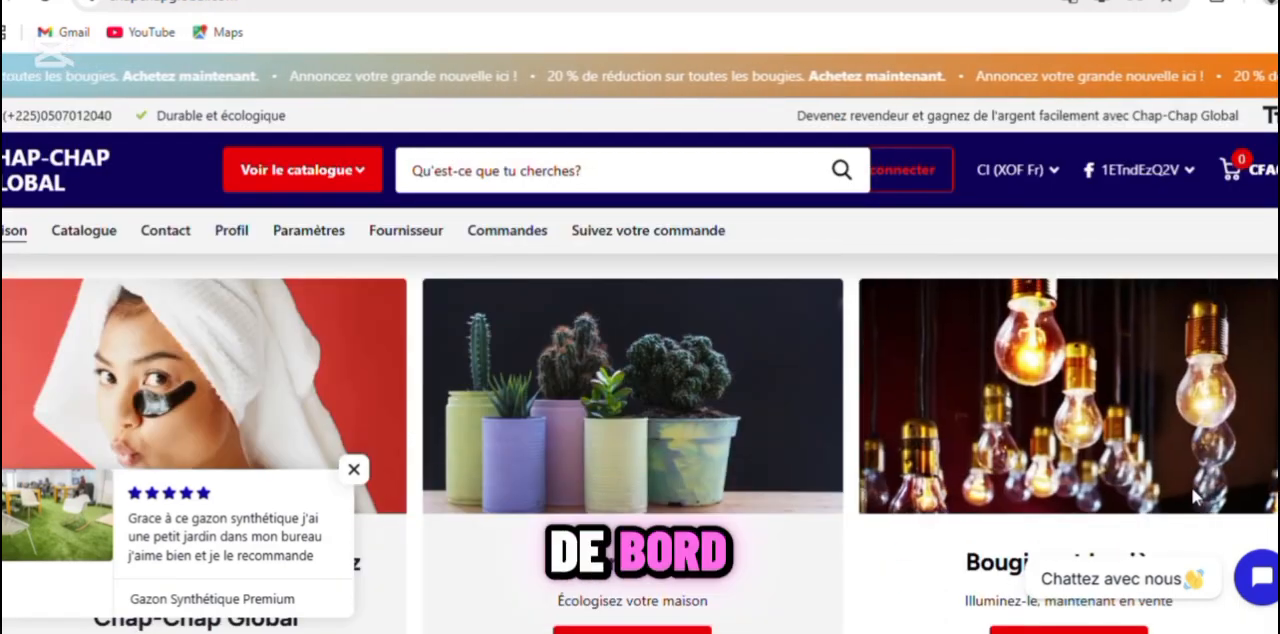
scroll(640, 343, down, 6)
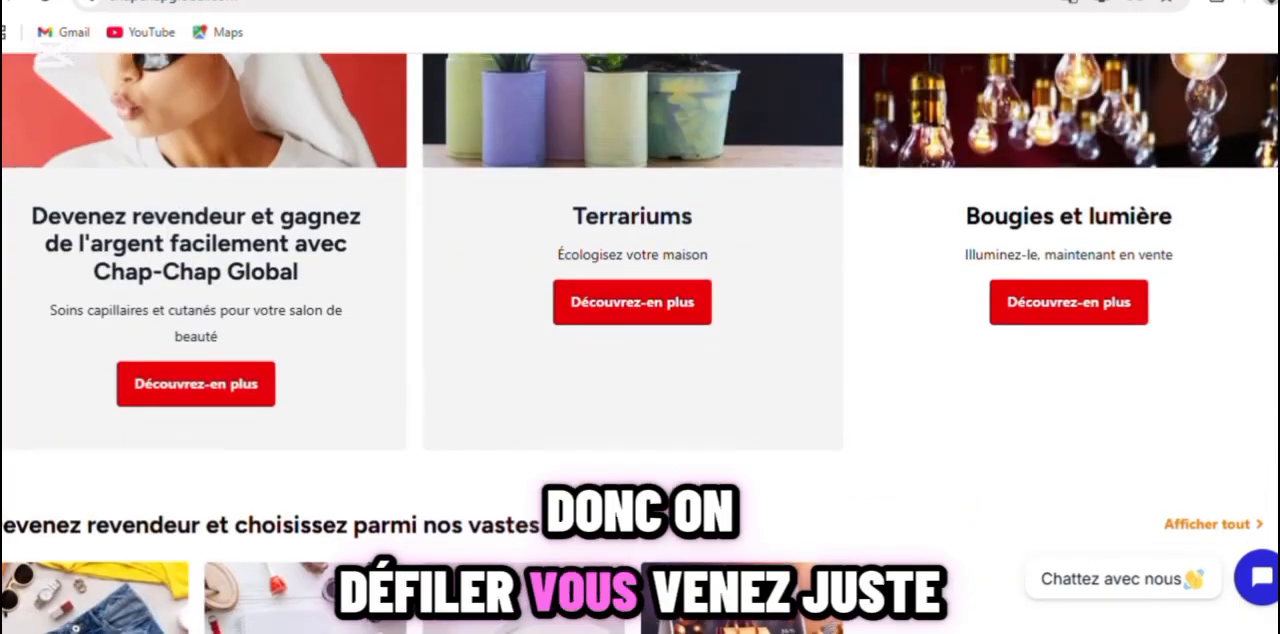
scroll(640, 404, down, 10)
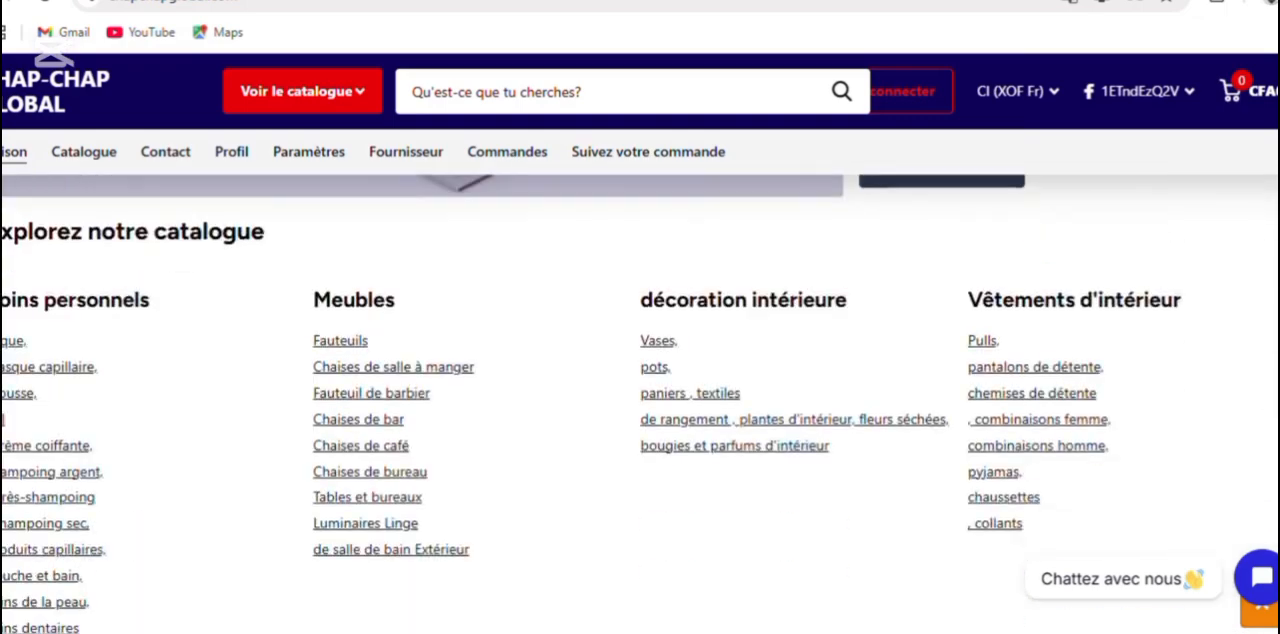
scroll(640, 404, up, 10)
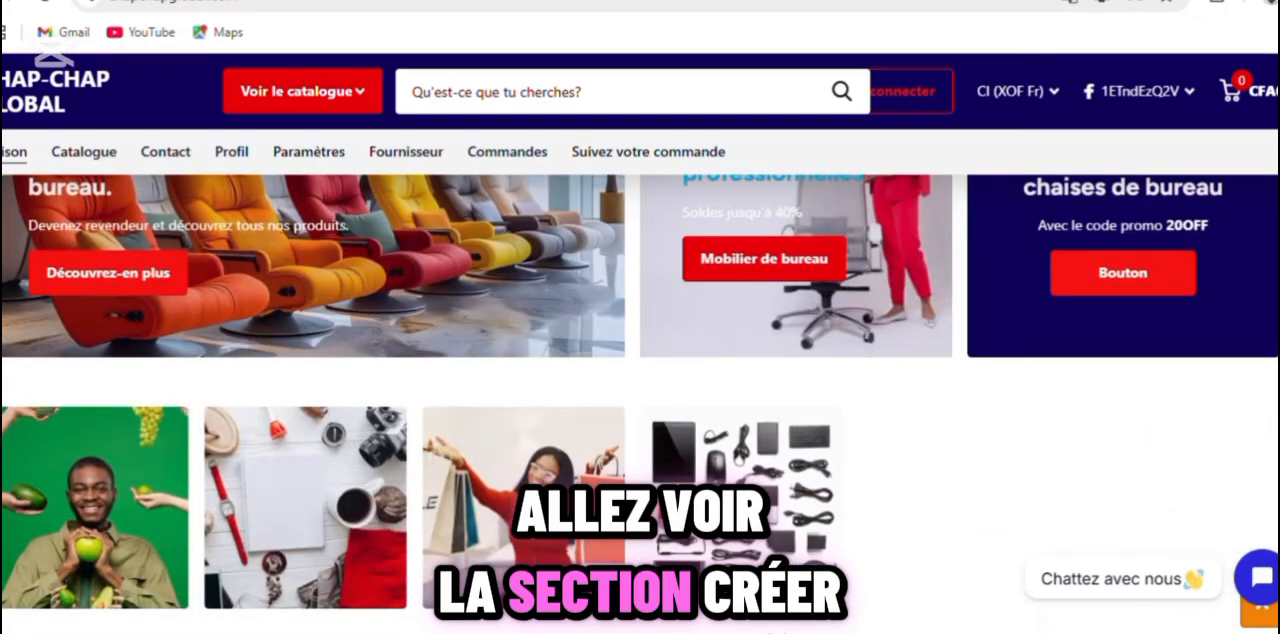
scroll(640, 404, down, 10)
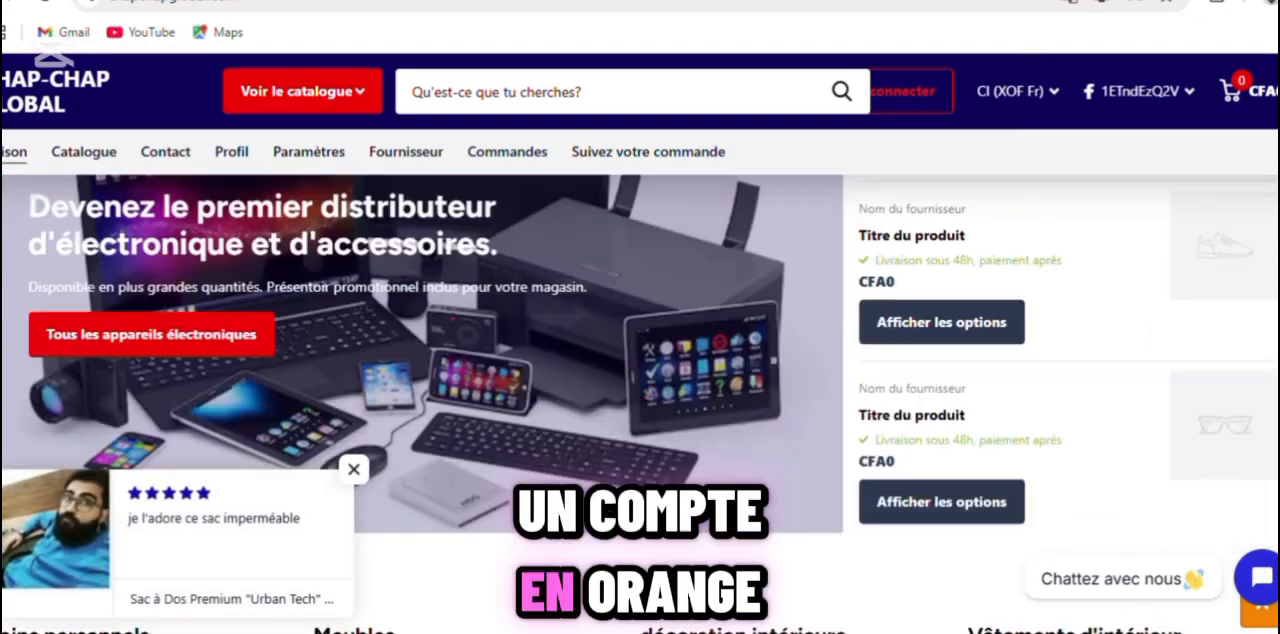
scroll(640, 404, down, 3)
scroll(640, 404, up, 10)
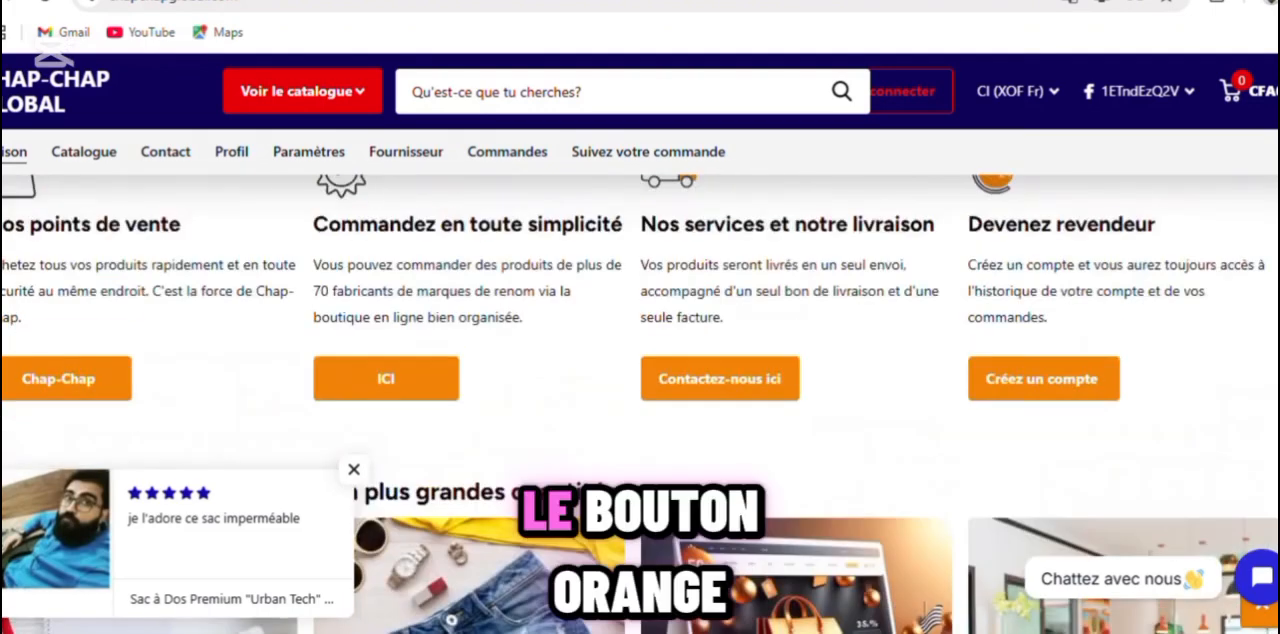
click(1040, 390)
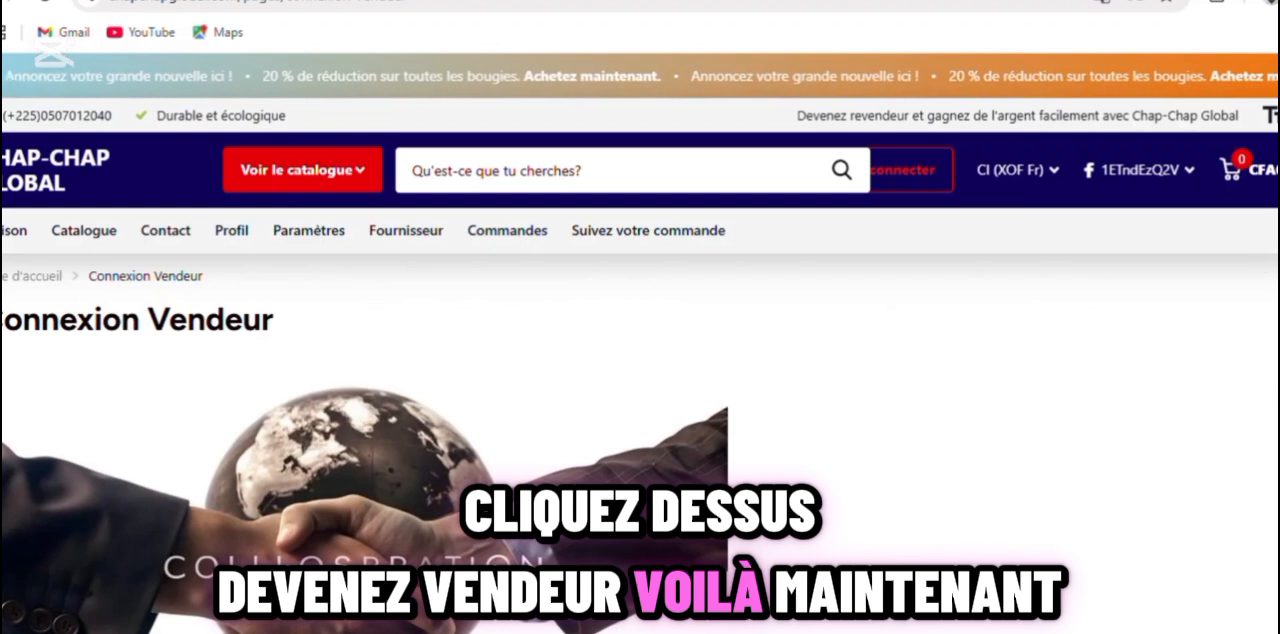
Open the vendor dashboard from the Connexion Vendeur page and review its sales figures and best-selling products
scroll(640, 344, down, 2)
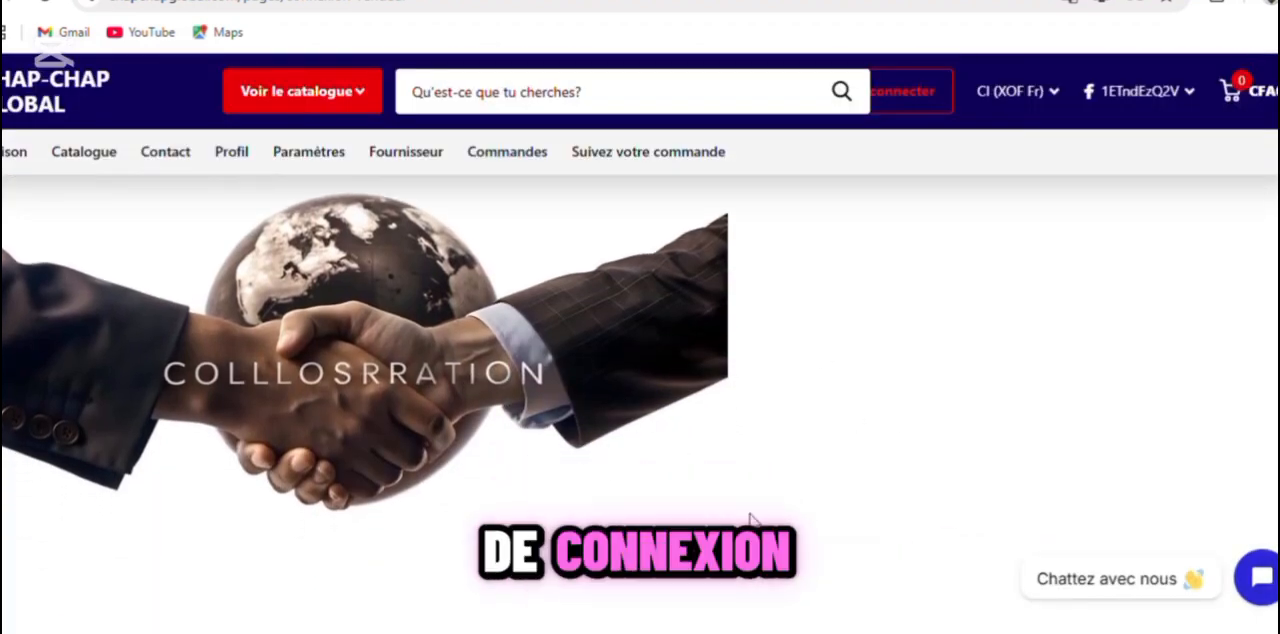
click(418, 383)
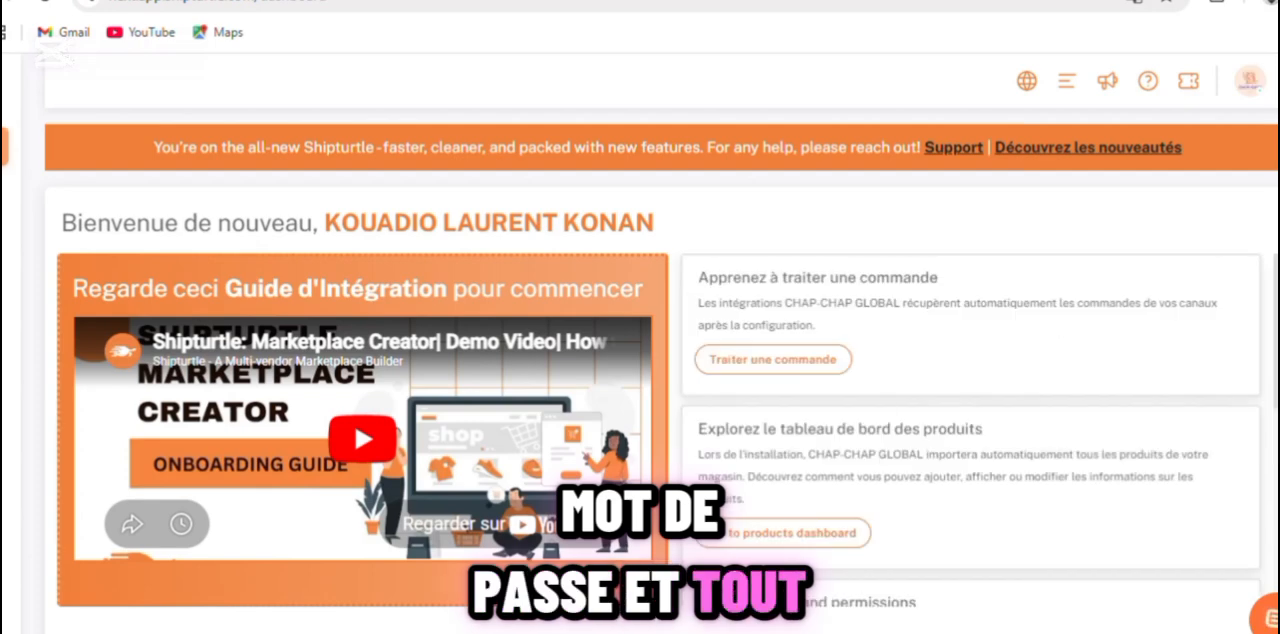
scroll(640, 370, down, 11)
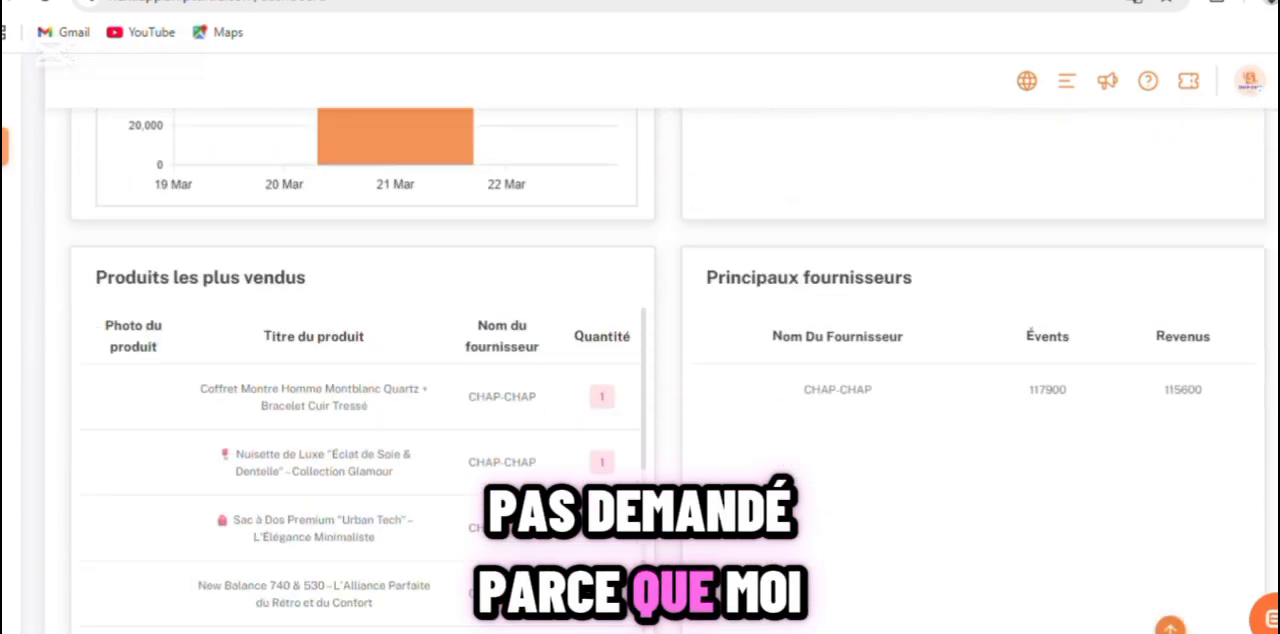
scroll(640, 370, up, 2)
scroll(640, 370, up, 5)
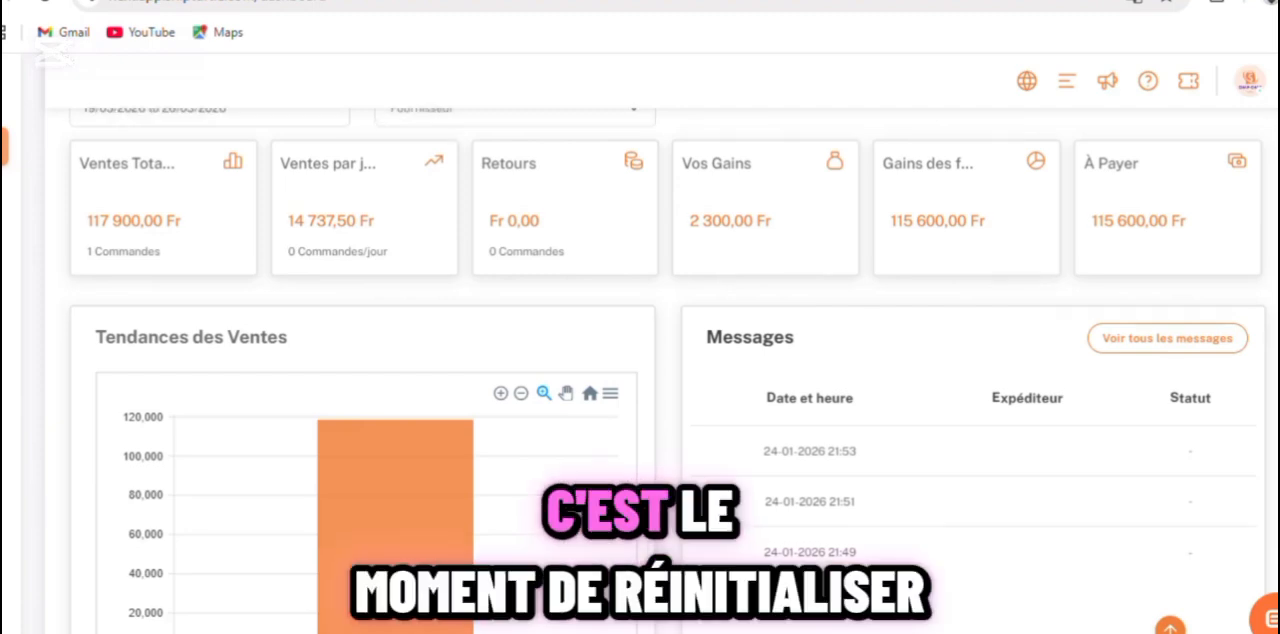
scroll(640, 370, up, 3)
scroll(640, 370, up, 2)
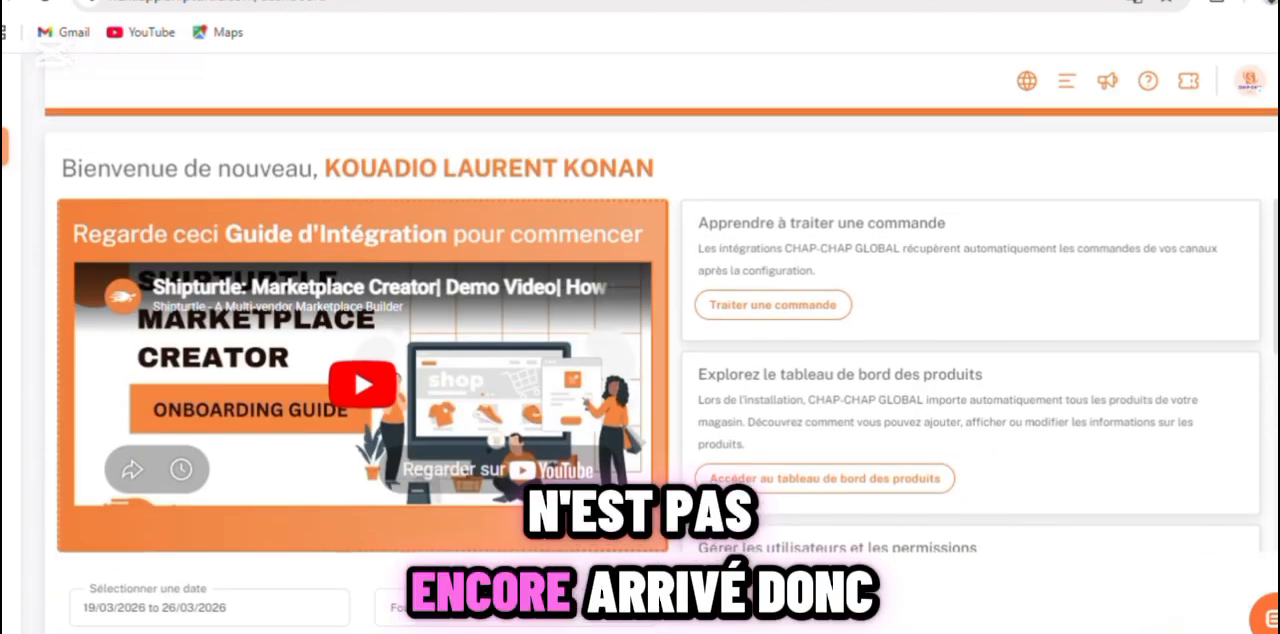
Open the form for adding a new product to the CHAP-CHAP store
mouse_move(10, 240)
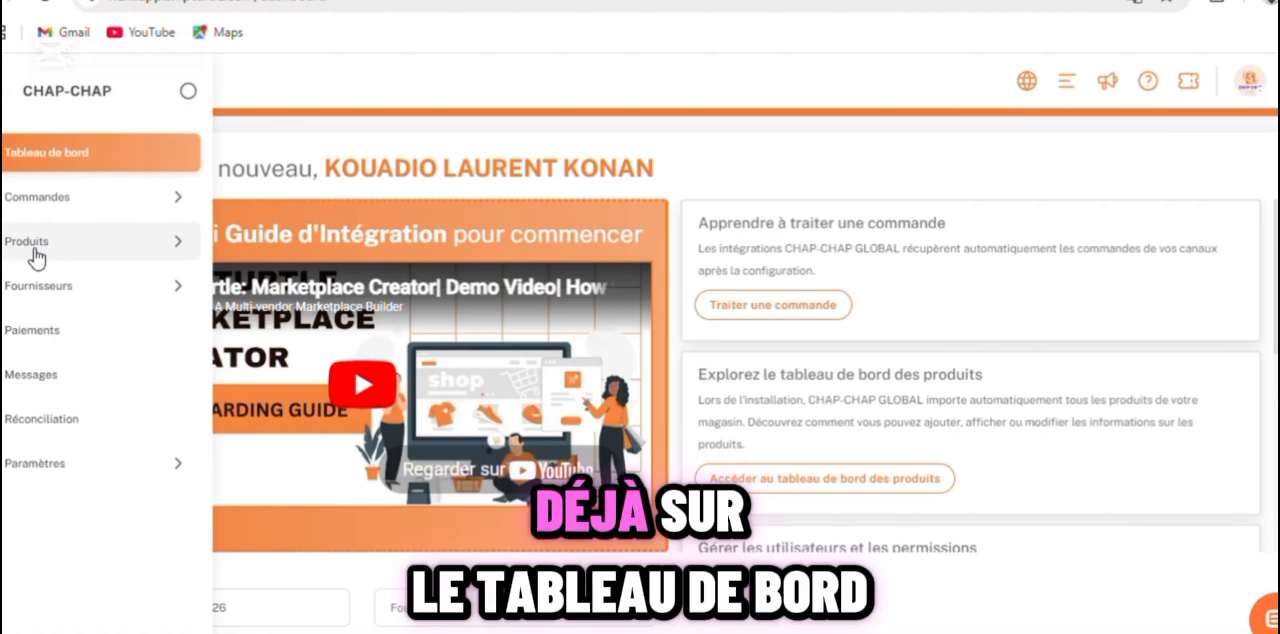
click(33, 255)
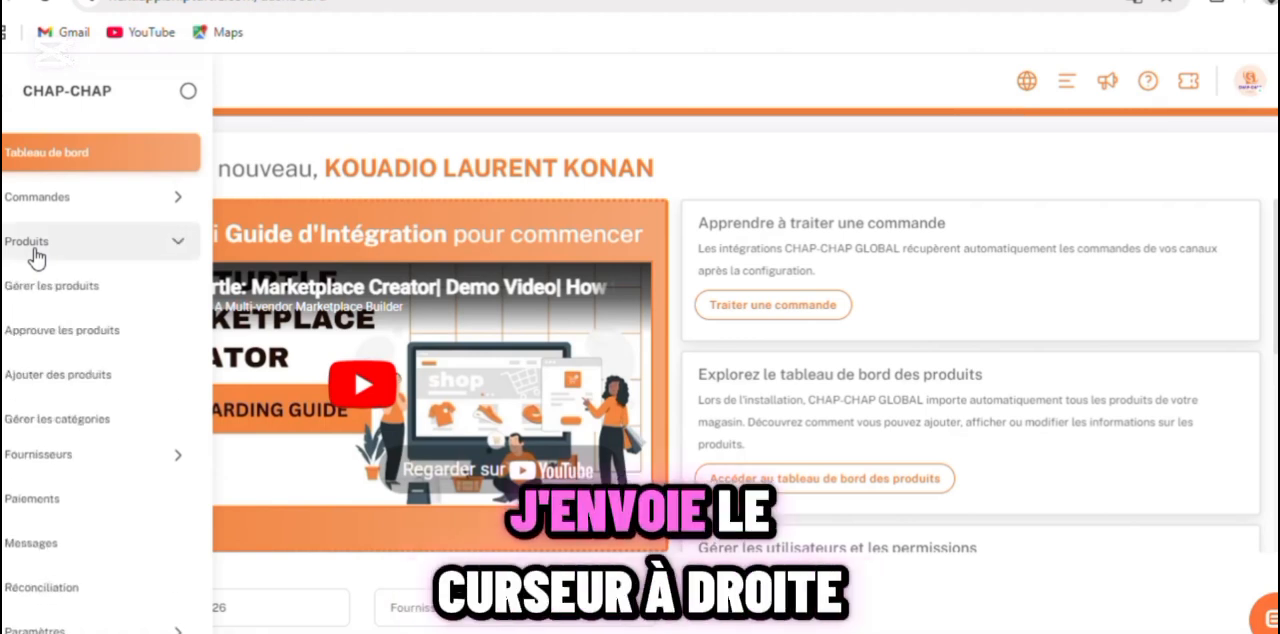
click(68, 385)
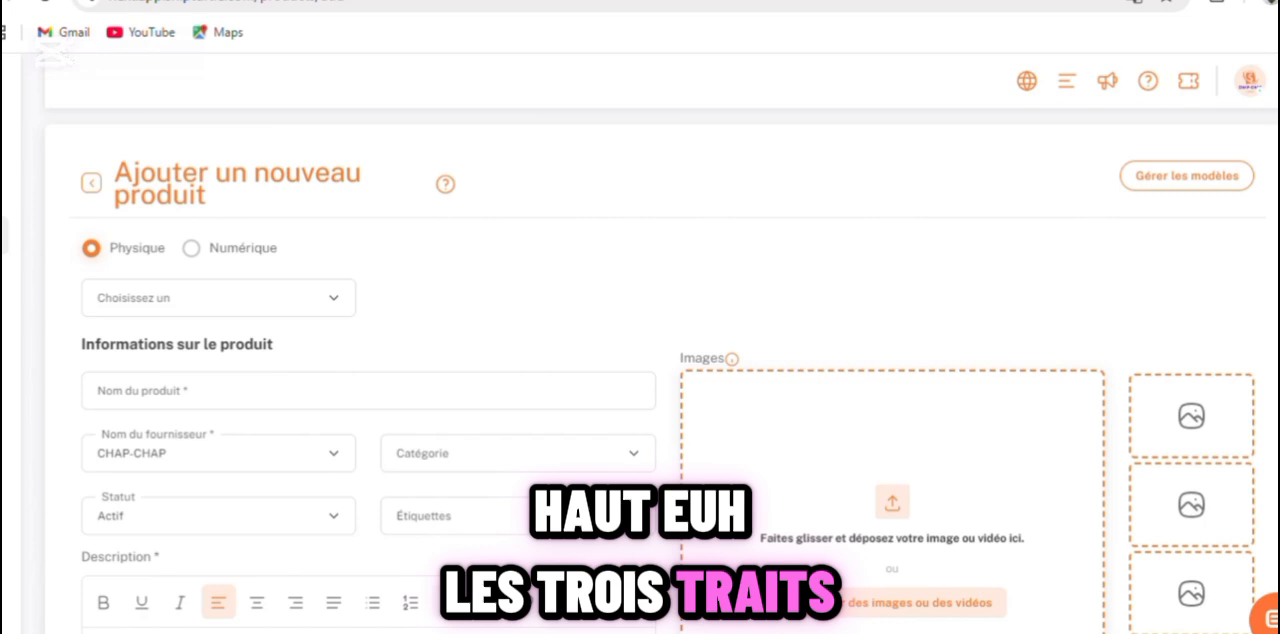
Start adding images to the new product and browse to the CHAUSSURE folder
scroll(640, 400, down, 5)
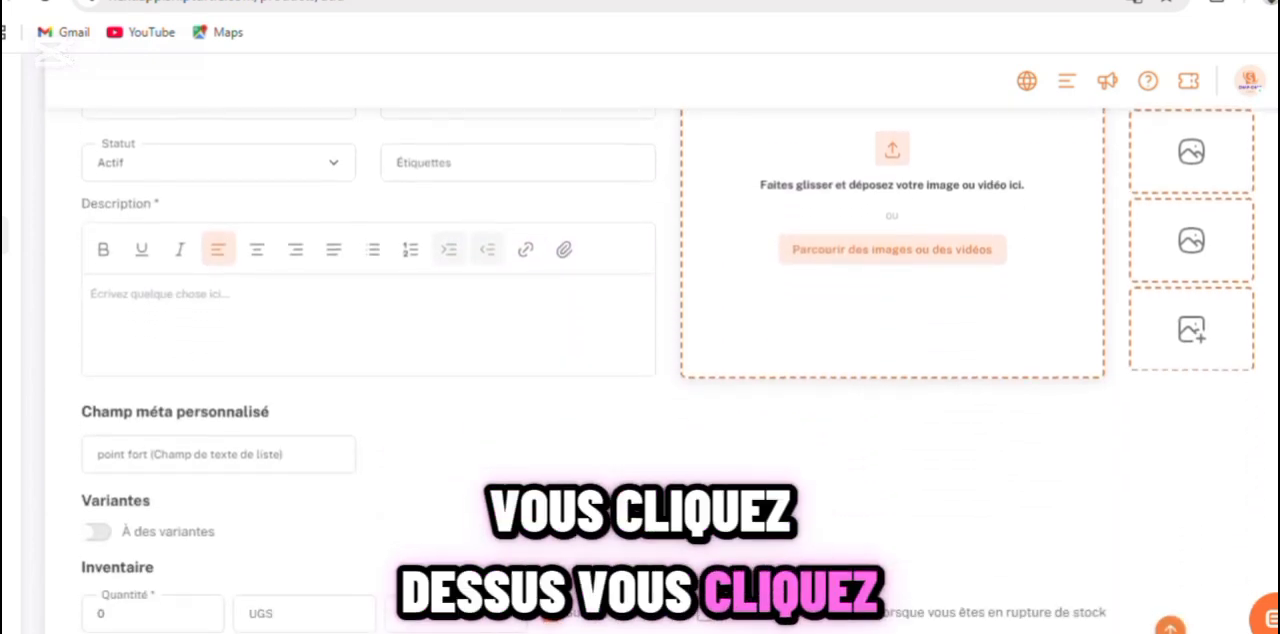
scroll(640, 370, down, 7)
scroll(640, 350, up, 12)
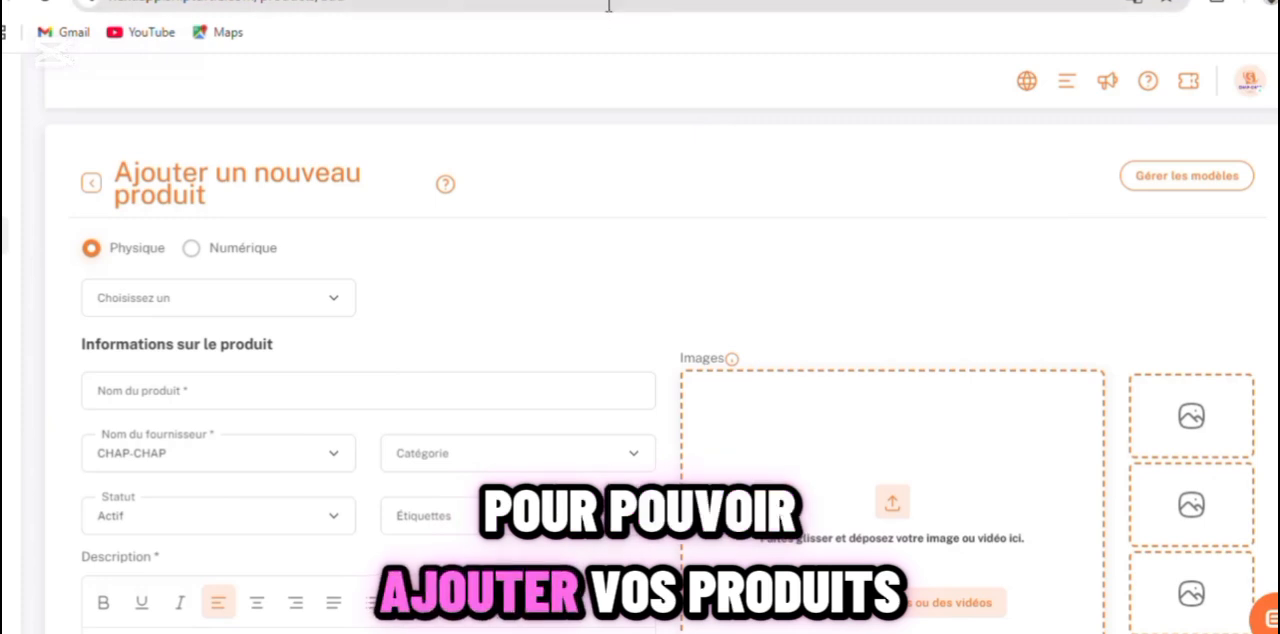
scroll(543, 5, down, 1)
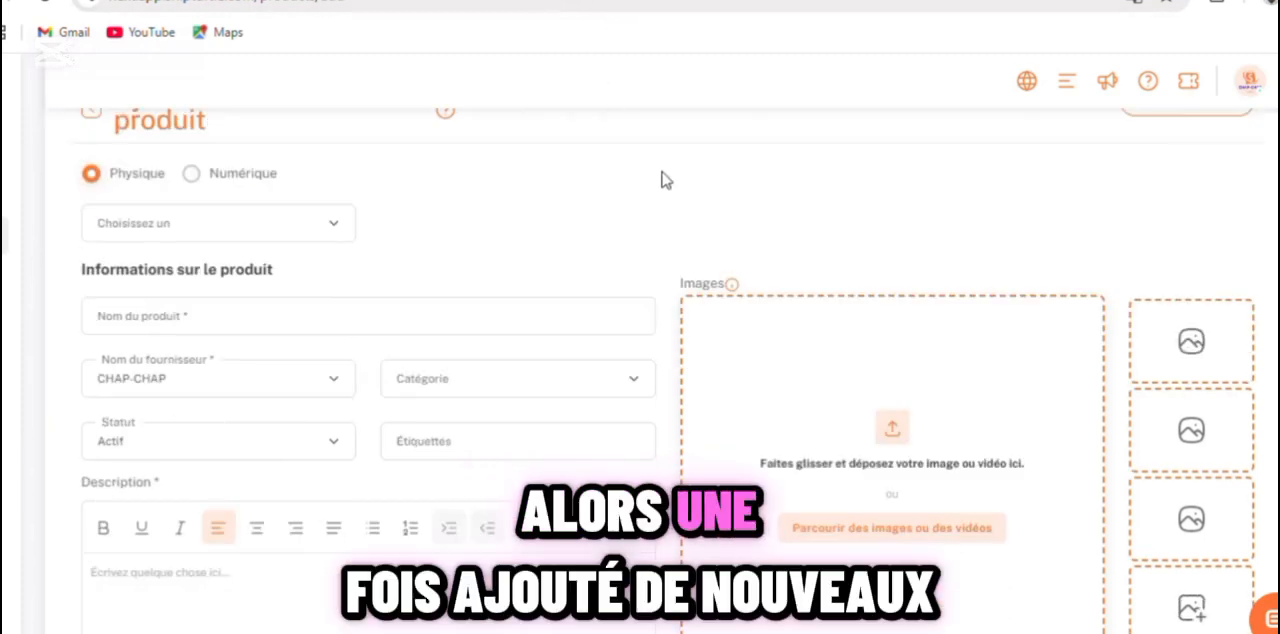
click(857, 462)
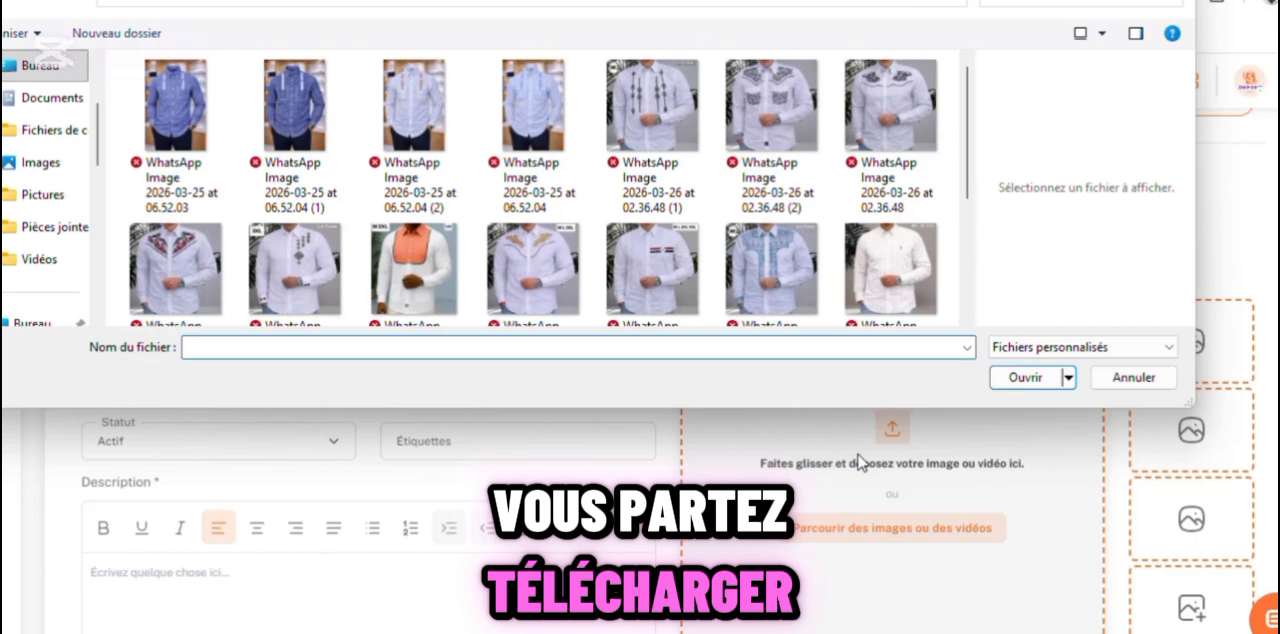
drag(972, 190, 968, 75)
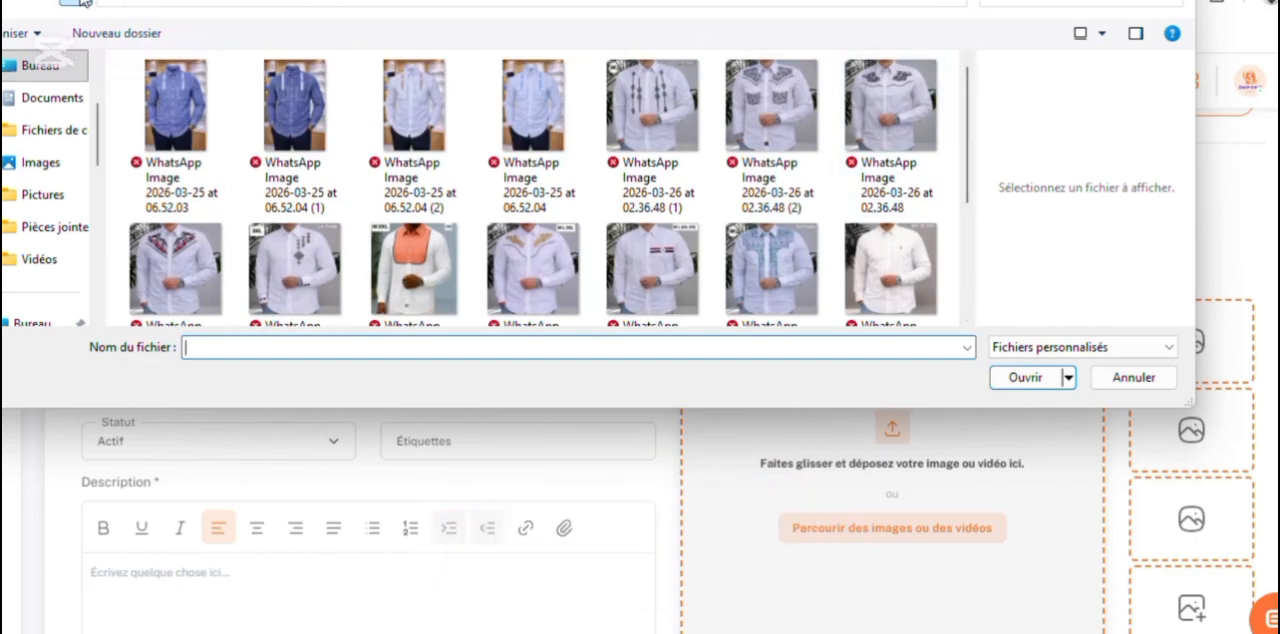
click(84, 3)
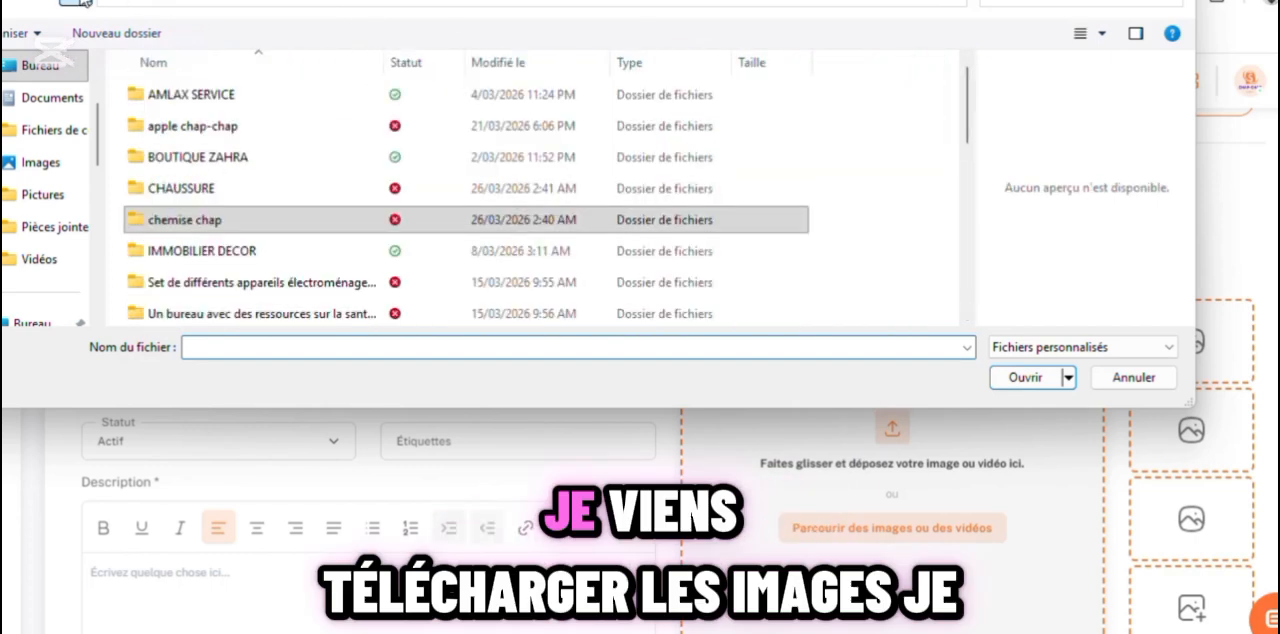
double_click(182, 192)
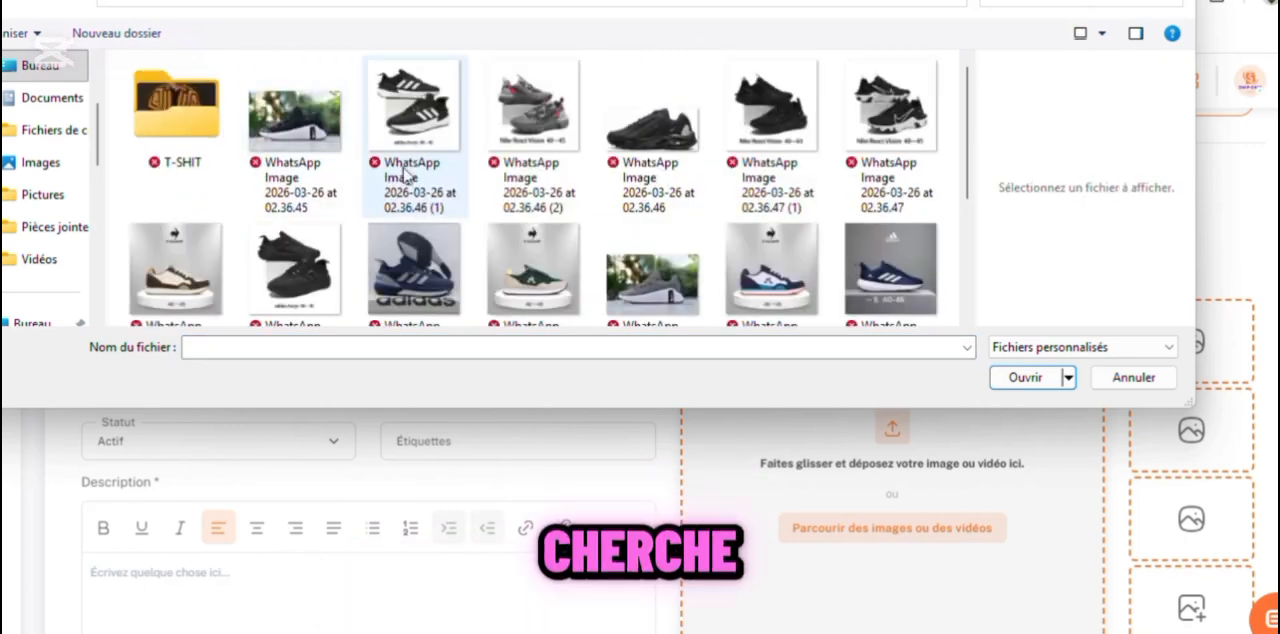
Upload the six Adidas shoe photos timed 02.36.46 (1), 02.36.49, 02.36.52, 02.36.58, 02.36.58 (1) and 02.36.58 (2) to the product
click(441, 115)
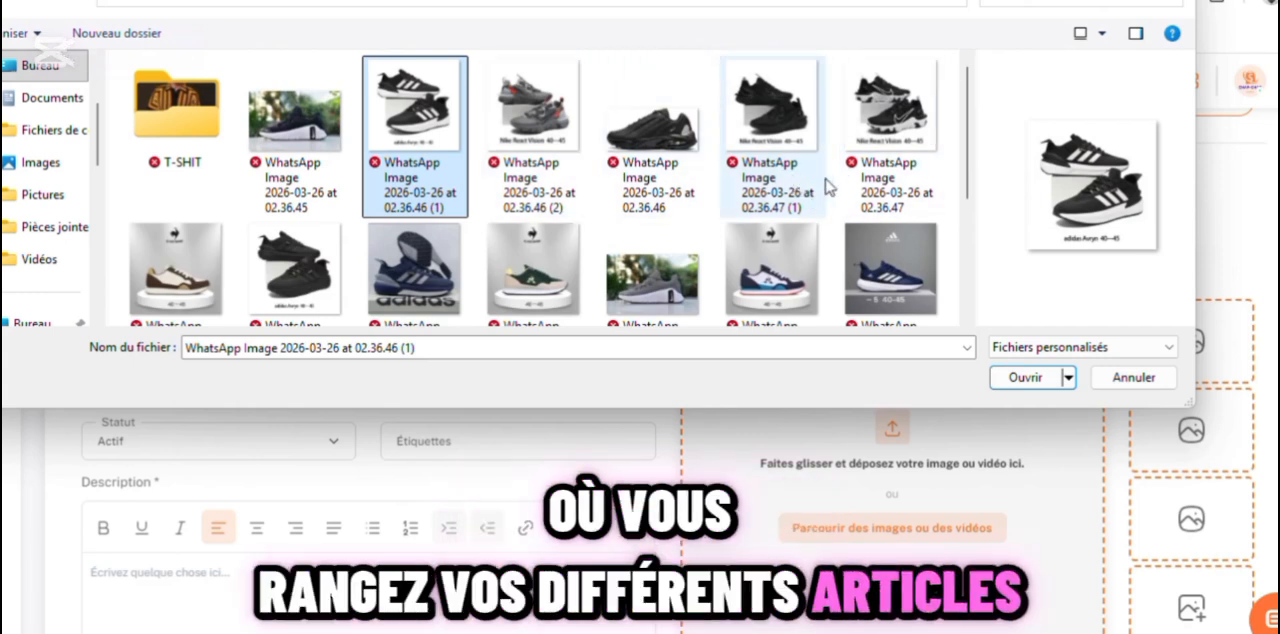
ctrl+click(886, 281)
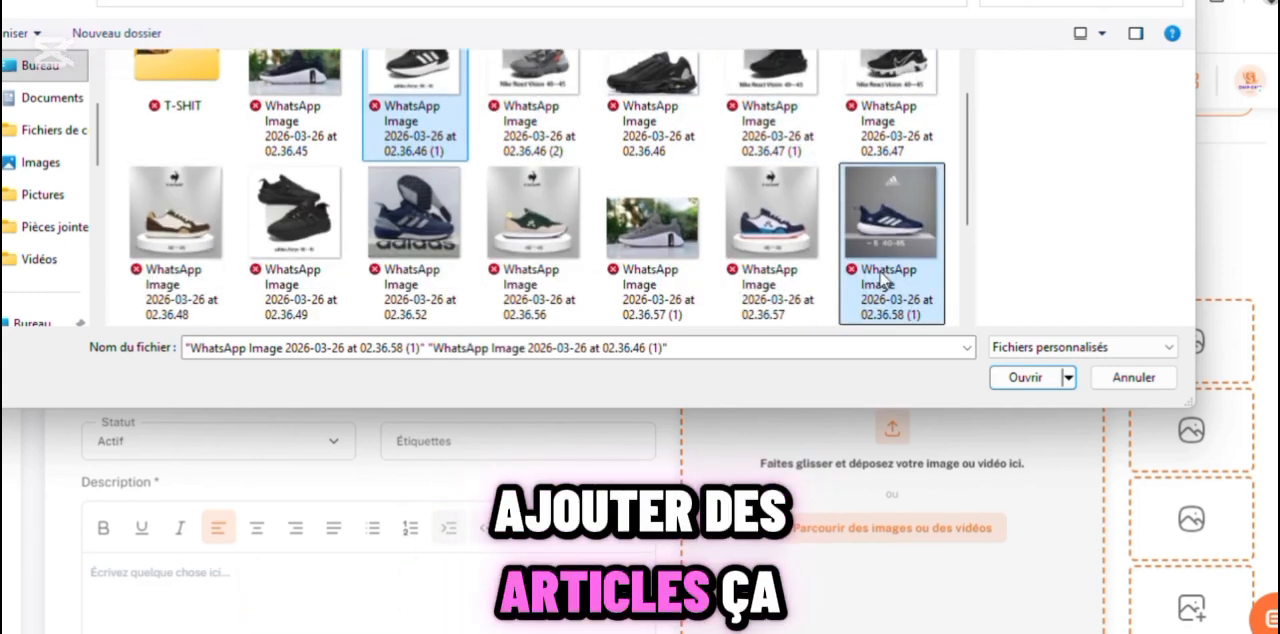
ctrl+click(425, 222)
ctrl+click(293, 220)
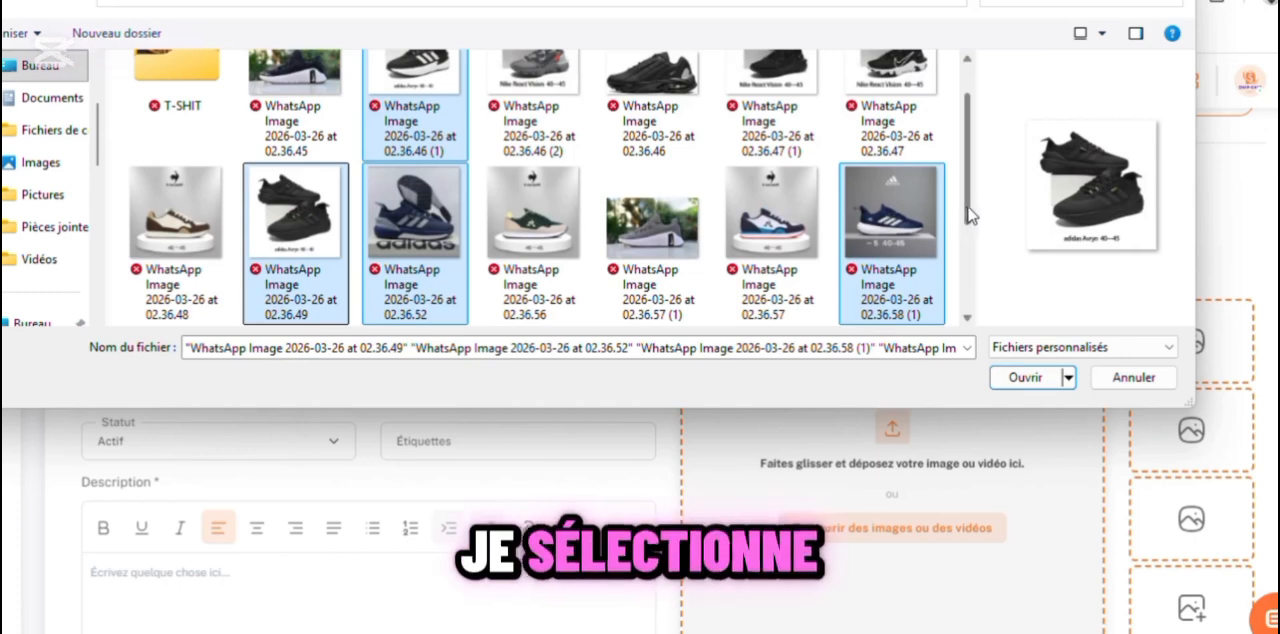
drag(972, 213, 981, 300)
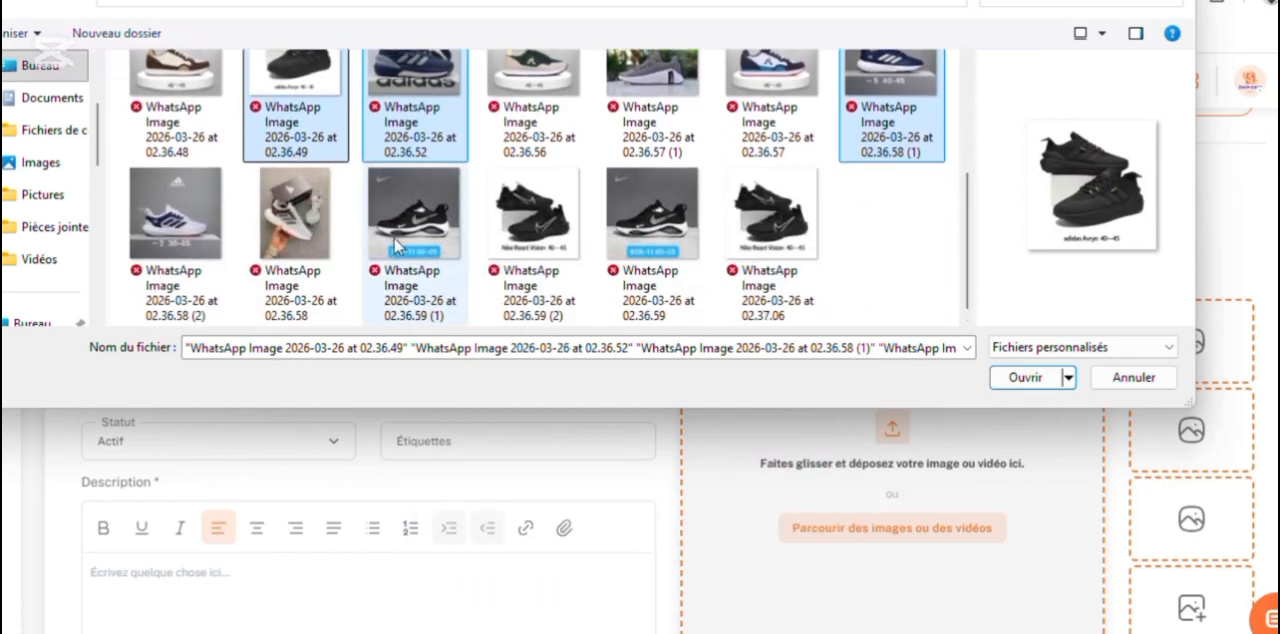
ctrl+click(300, 225)
ctrl+click(170, 228)
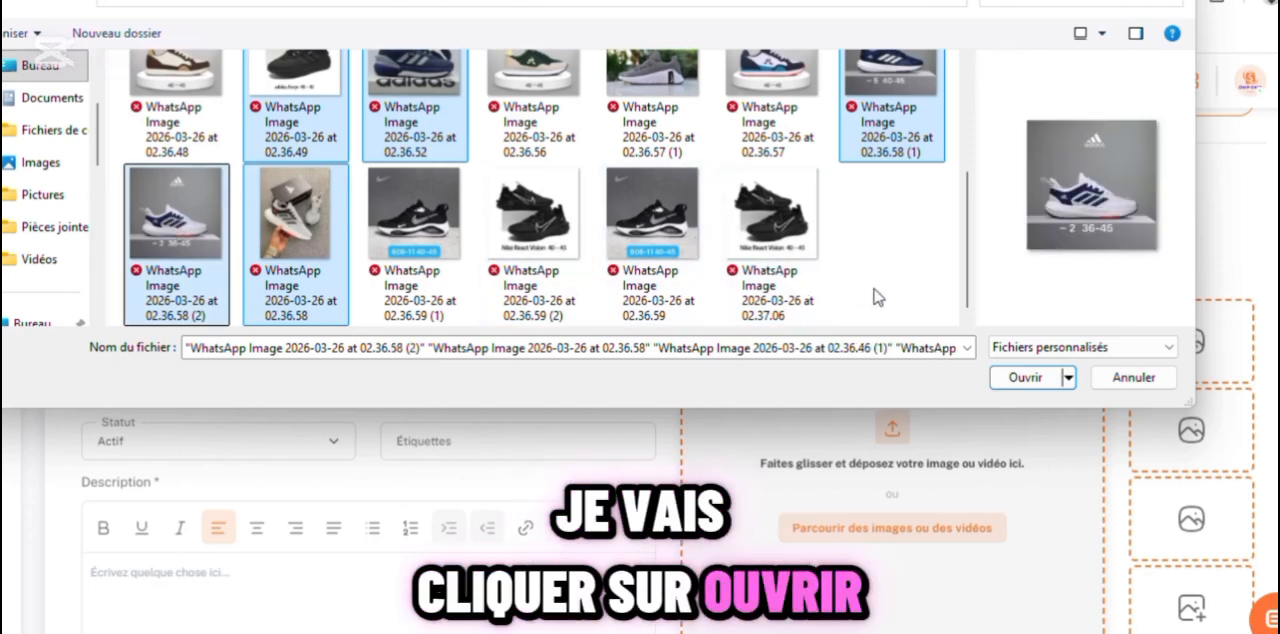
click(1041, 384)
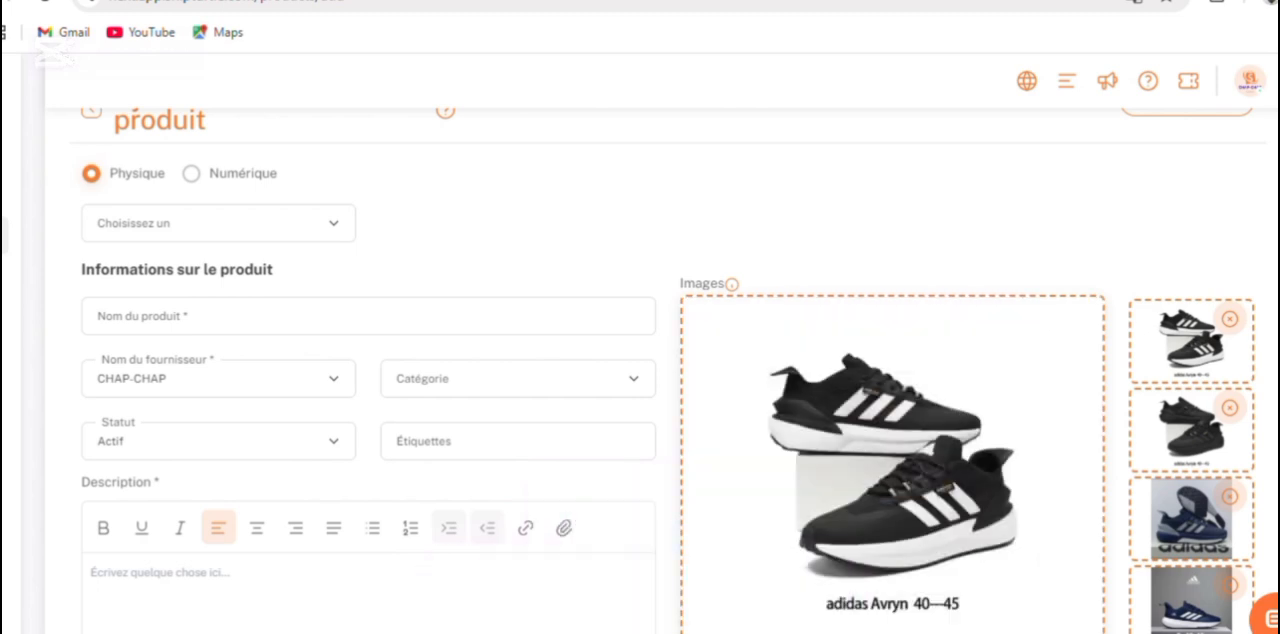
scroll(640, 370, down, 5)
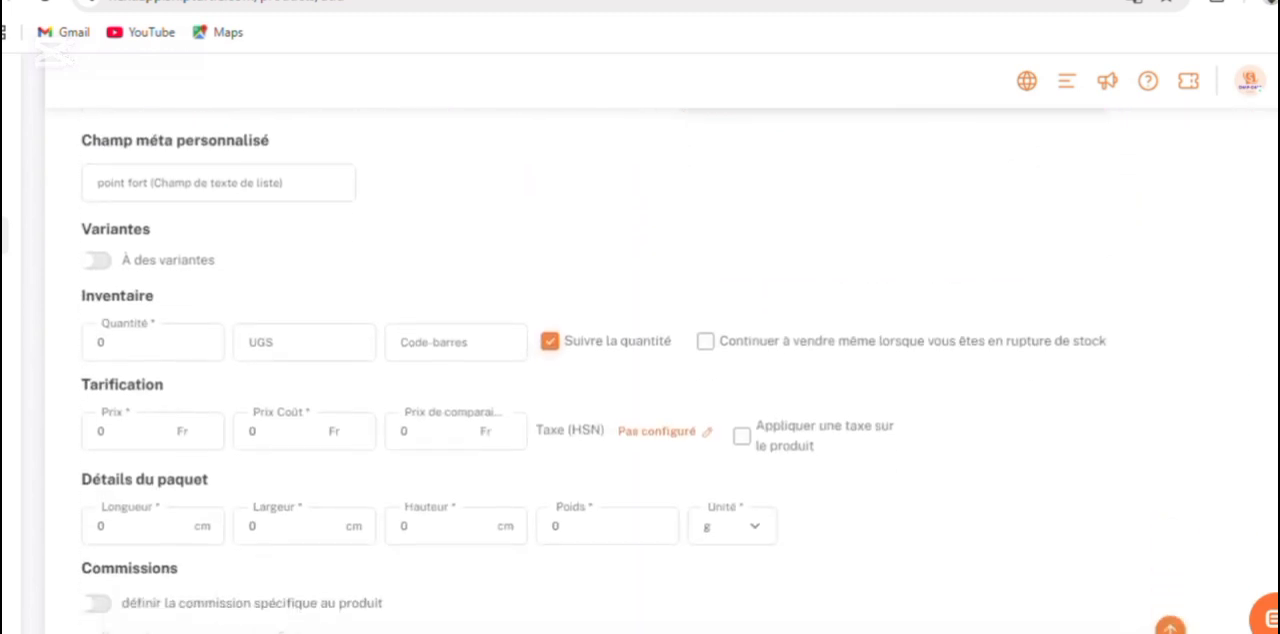
scroll(640, 370, up, 6)
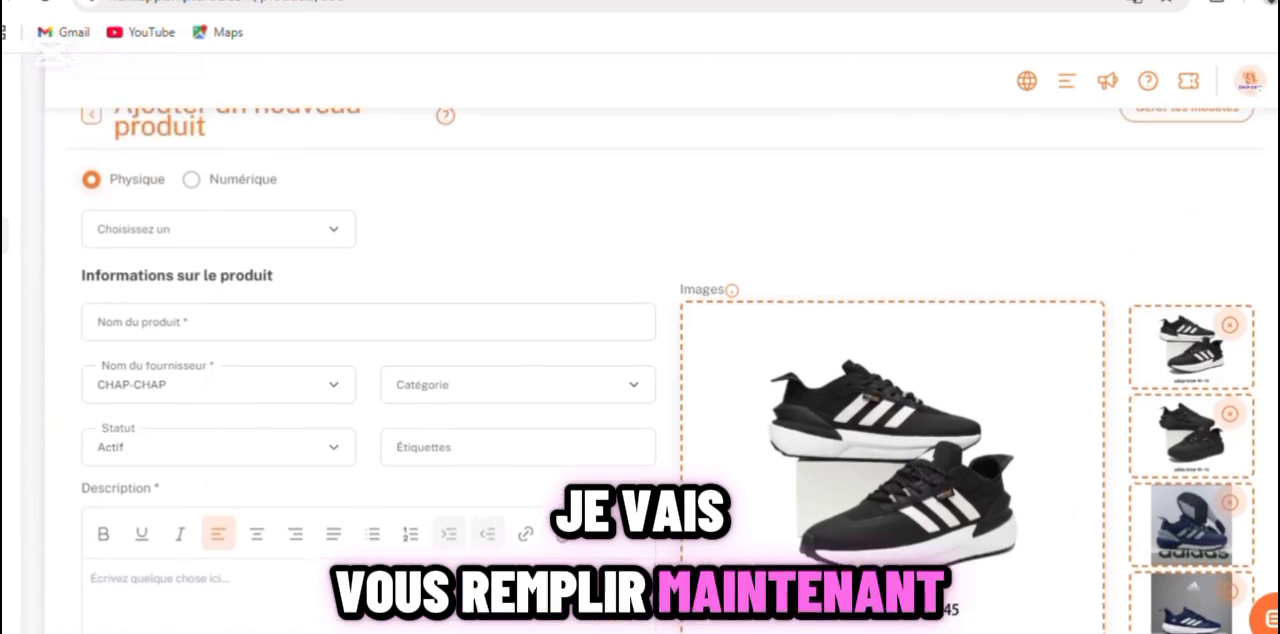
scroll(640, 370, up, 1)
scroll(640, 370, up, 1)
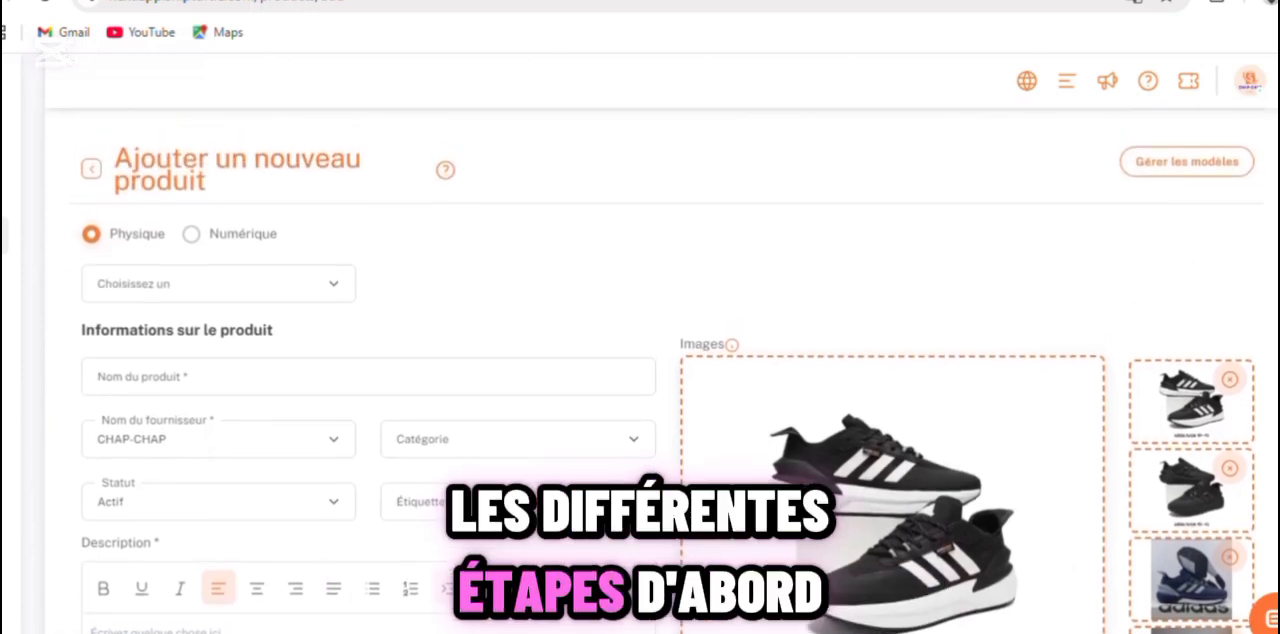
scroll(640, 370, up, 1)
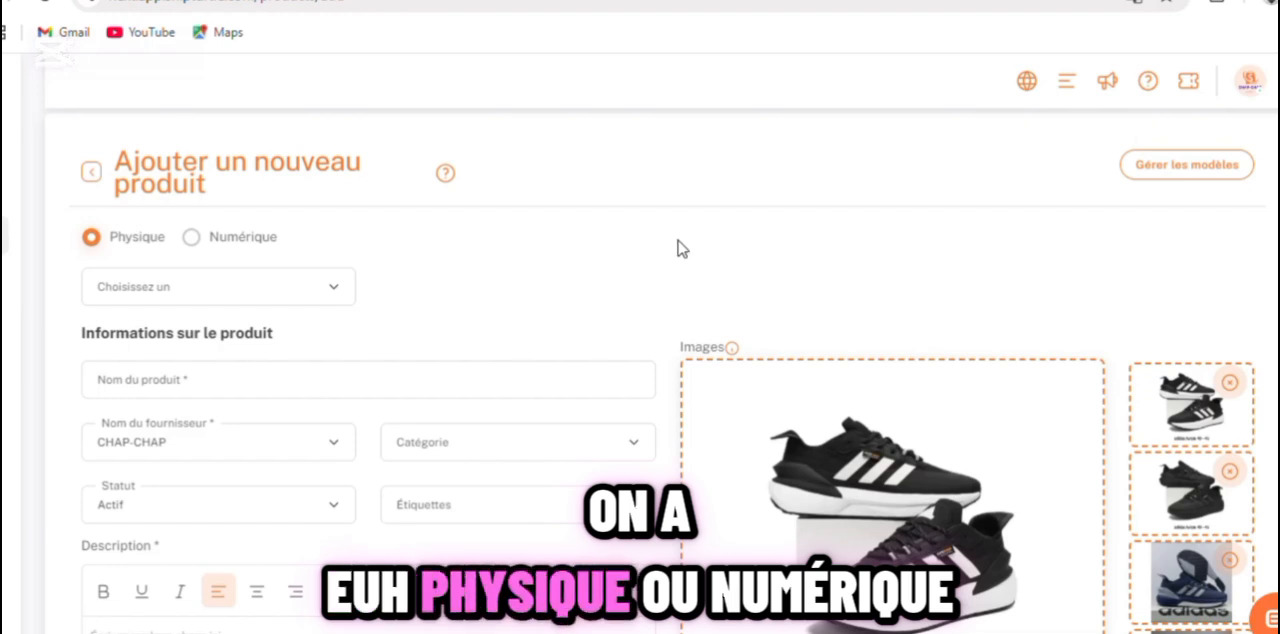
Copy the title "Baskets Adidas Avryn / Style Performance – Confort, Style et Durabilité" from the text notes and paste it as the product name
click(1178, 167)
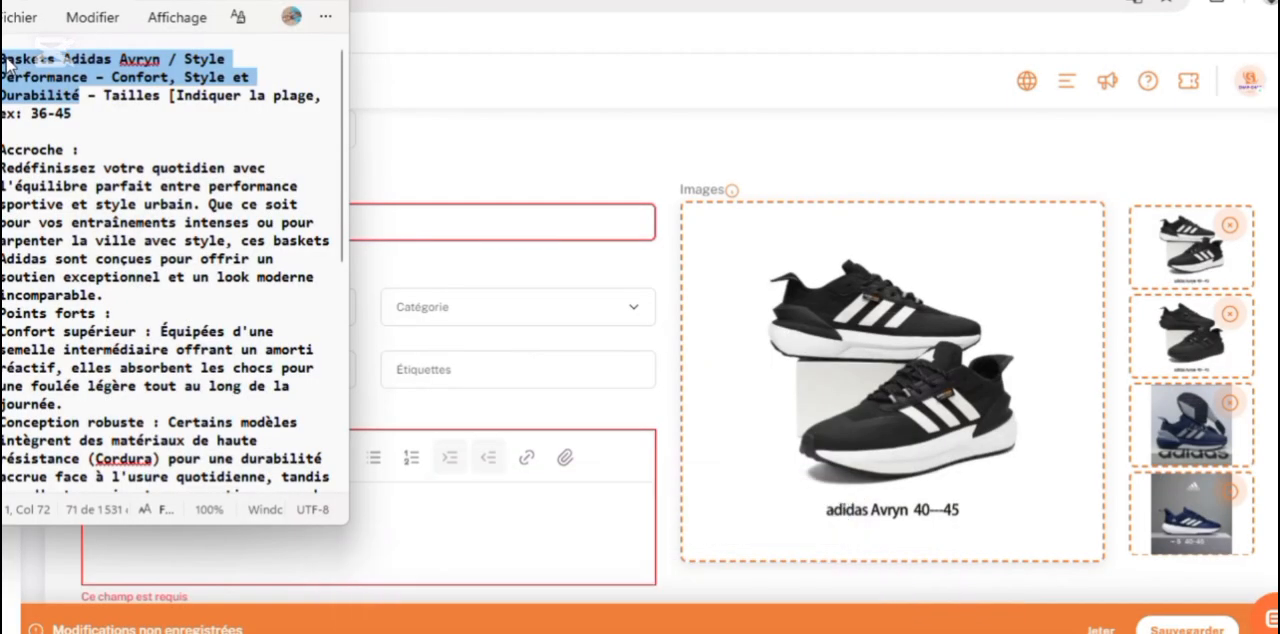
right_click(8, 60)
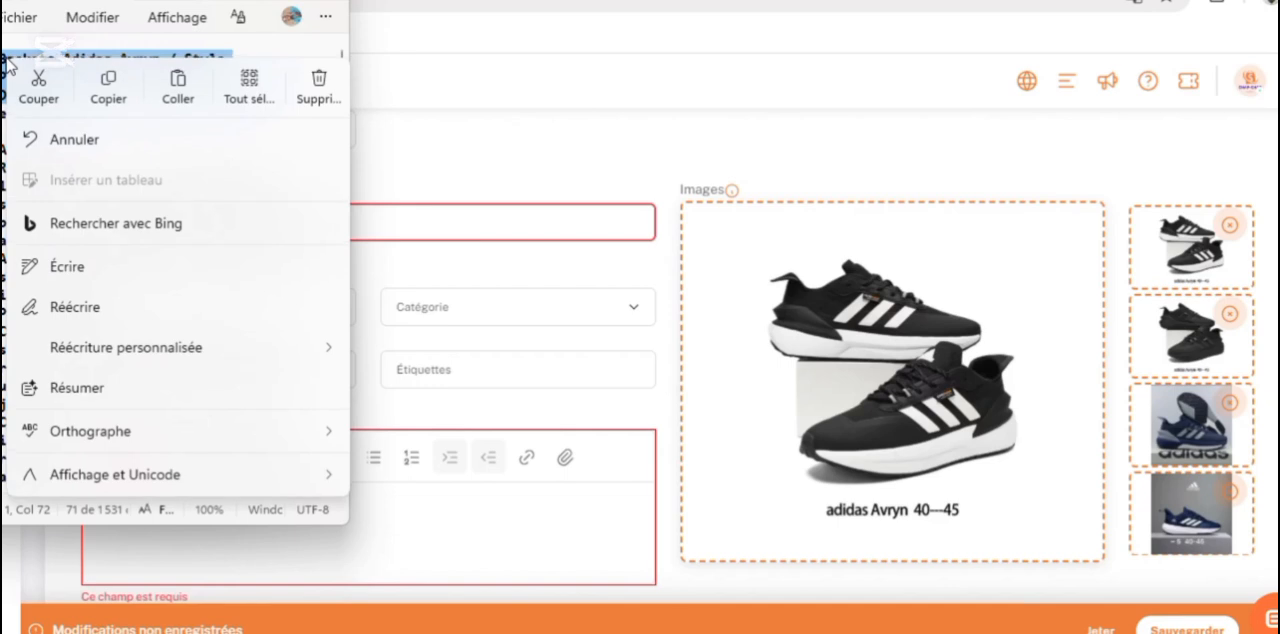
click(110, 88)
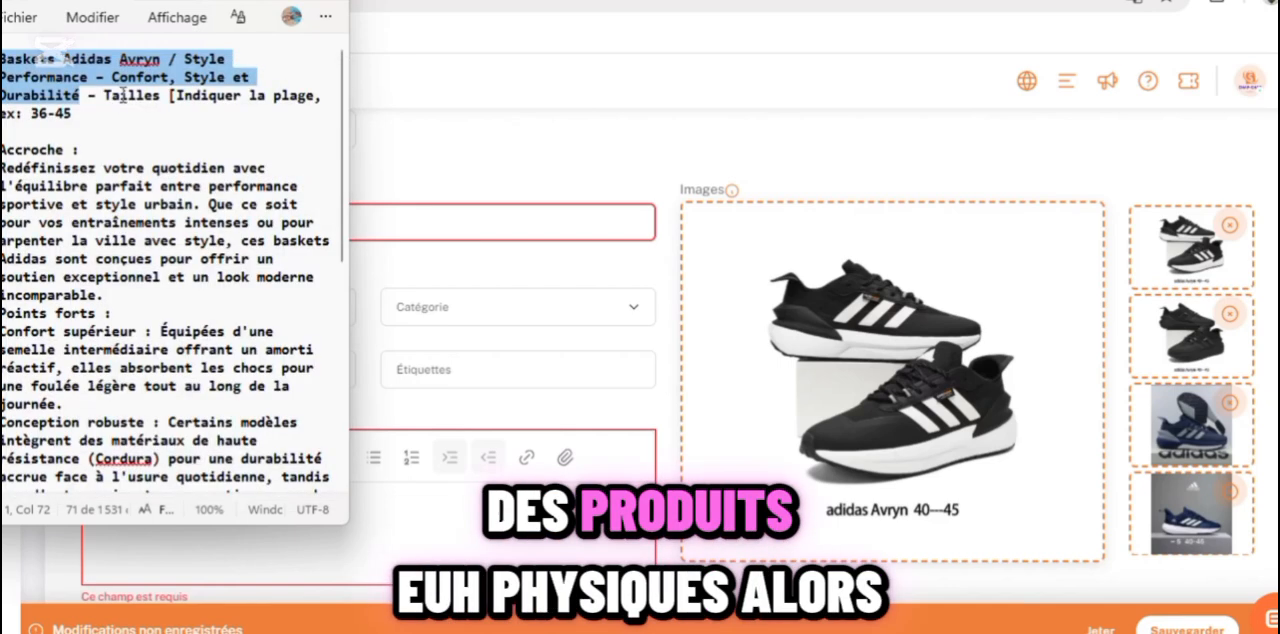
click(420, 228)
right_click(420, 237)
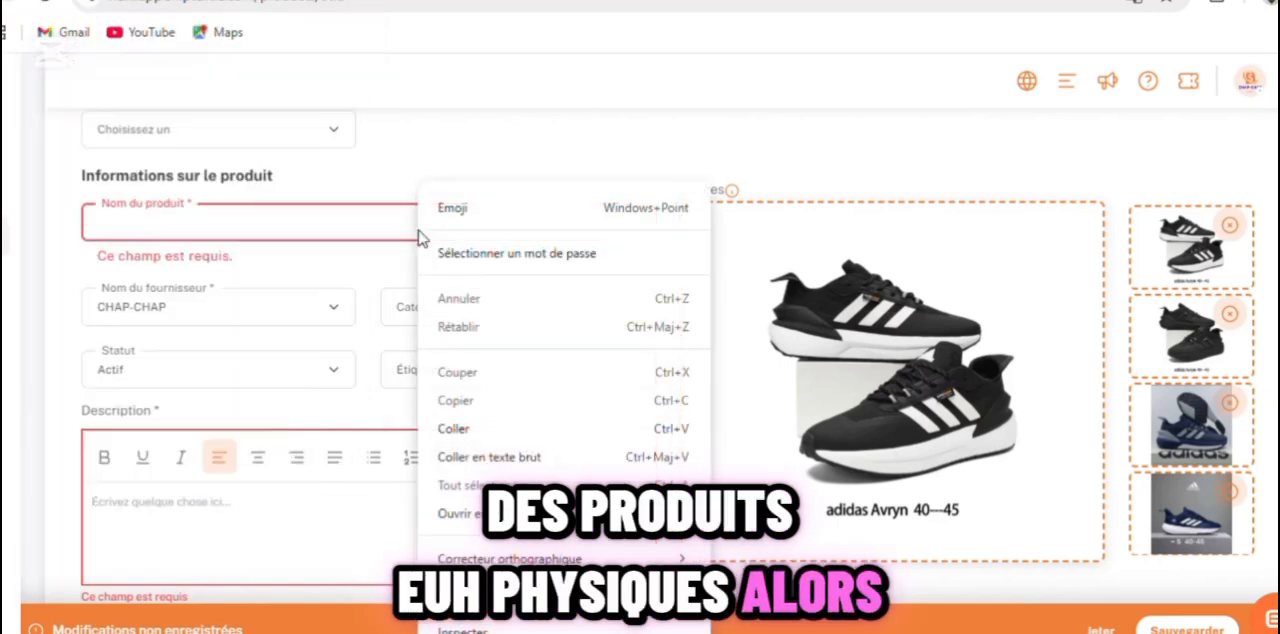
click(453, 430)
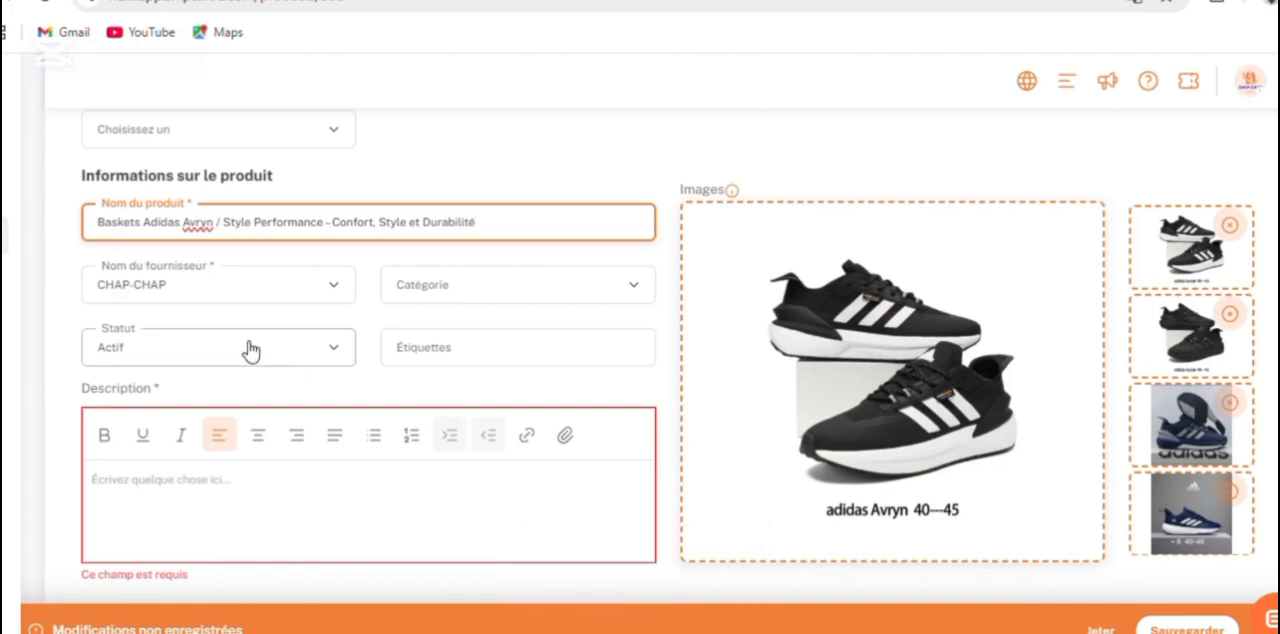
Add the word "chaussure" in front of "Baskets" in the product name
click(99, 221)
text(ch)
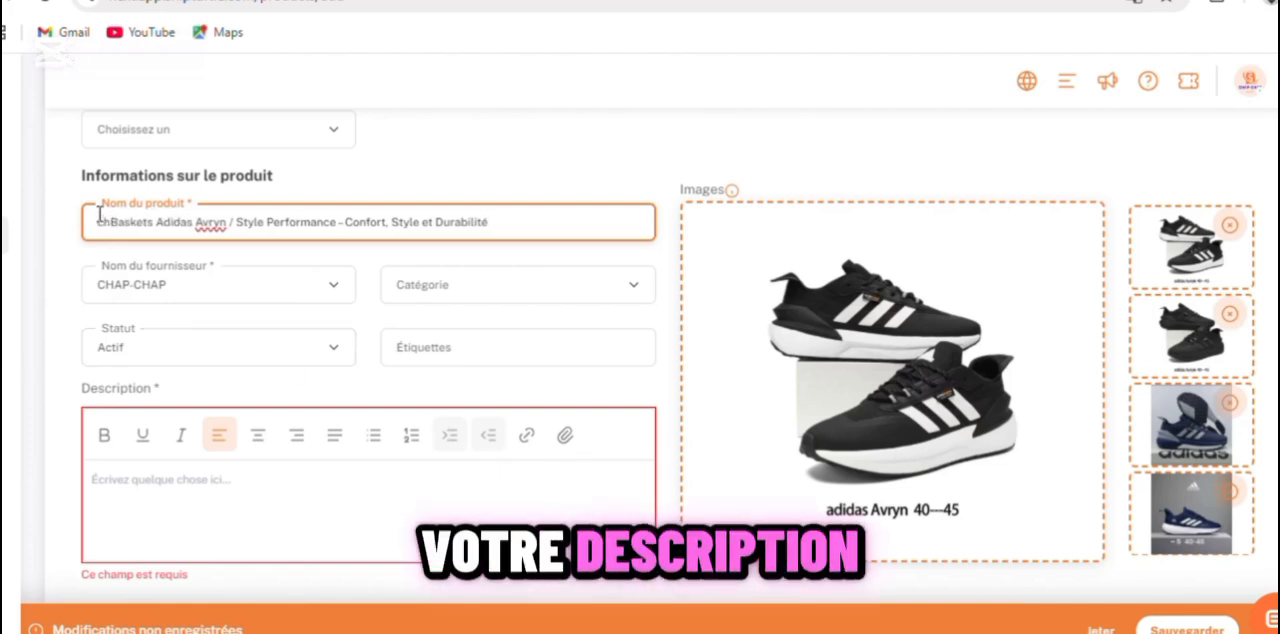
text(aussur)
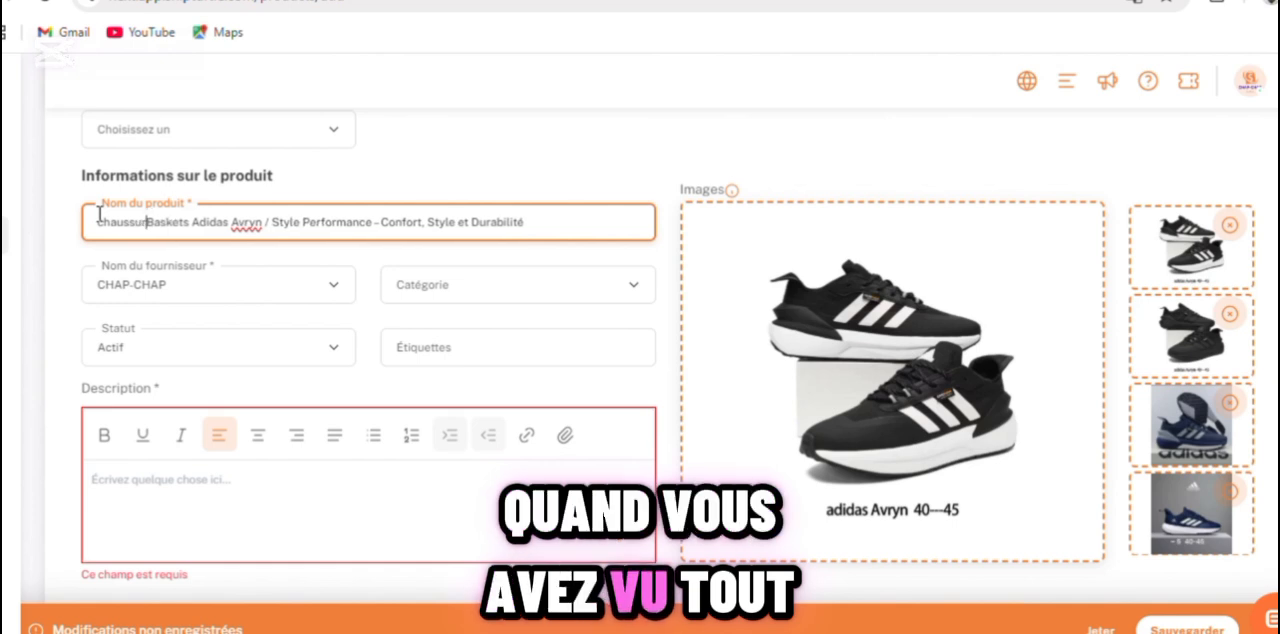
text(e)
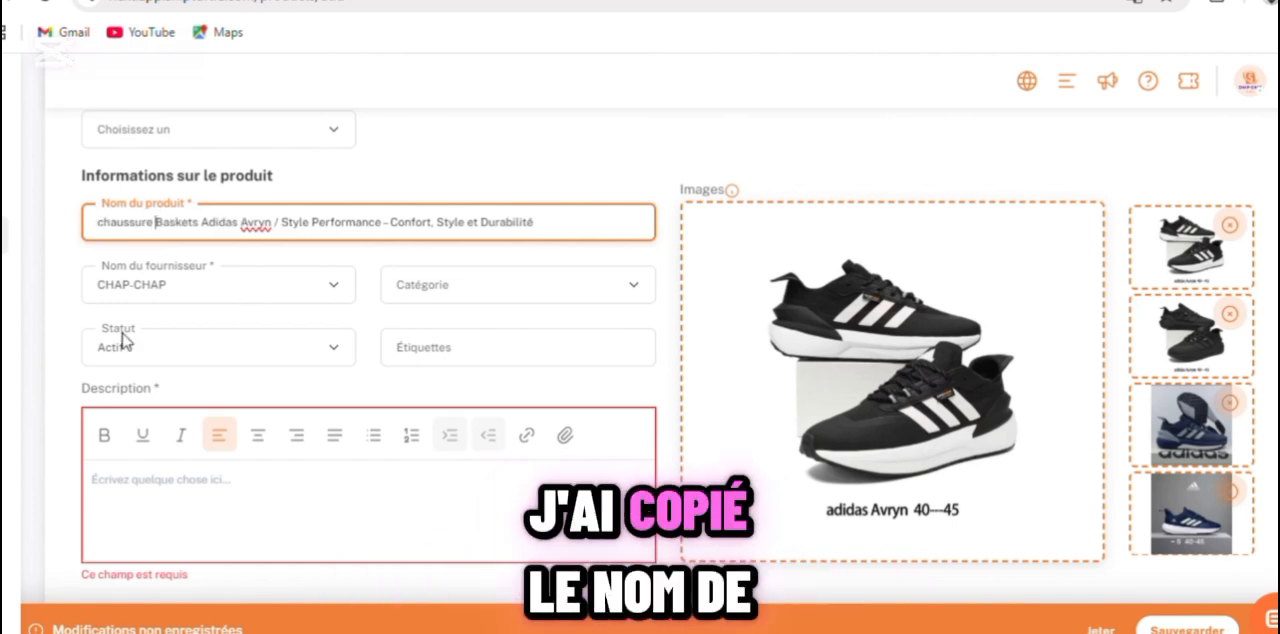
Search the product categories and set the category to Mode
click(433, 292)
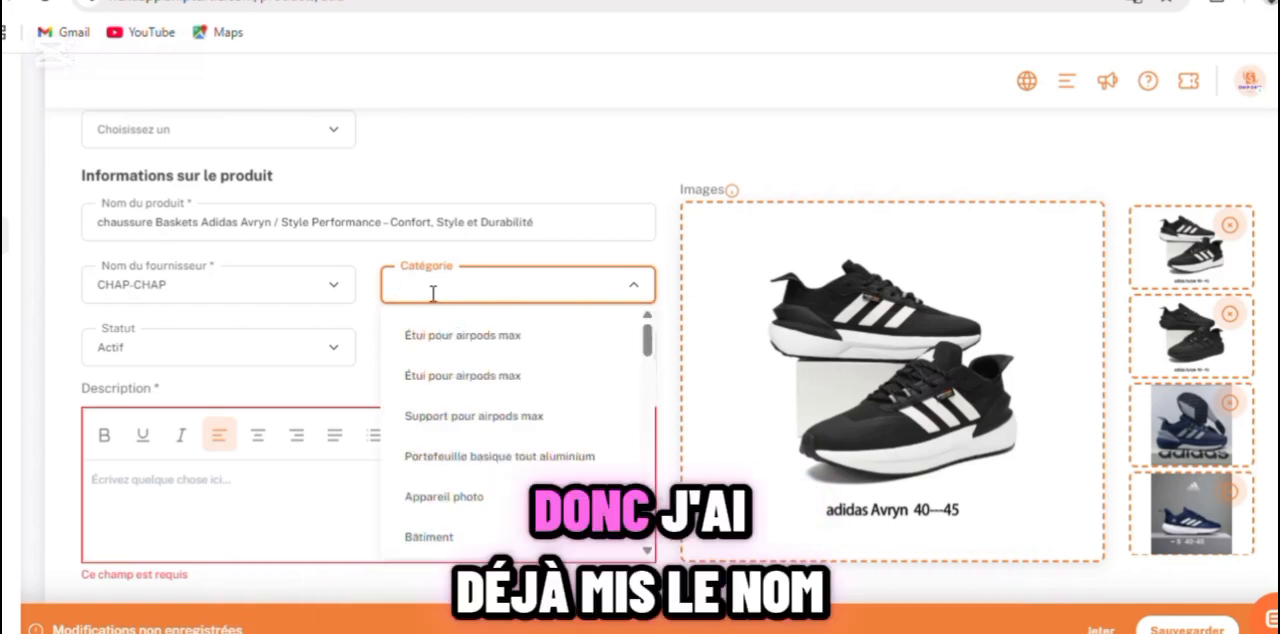
text(c)
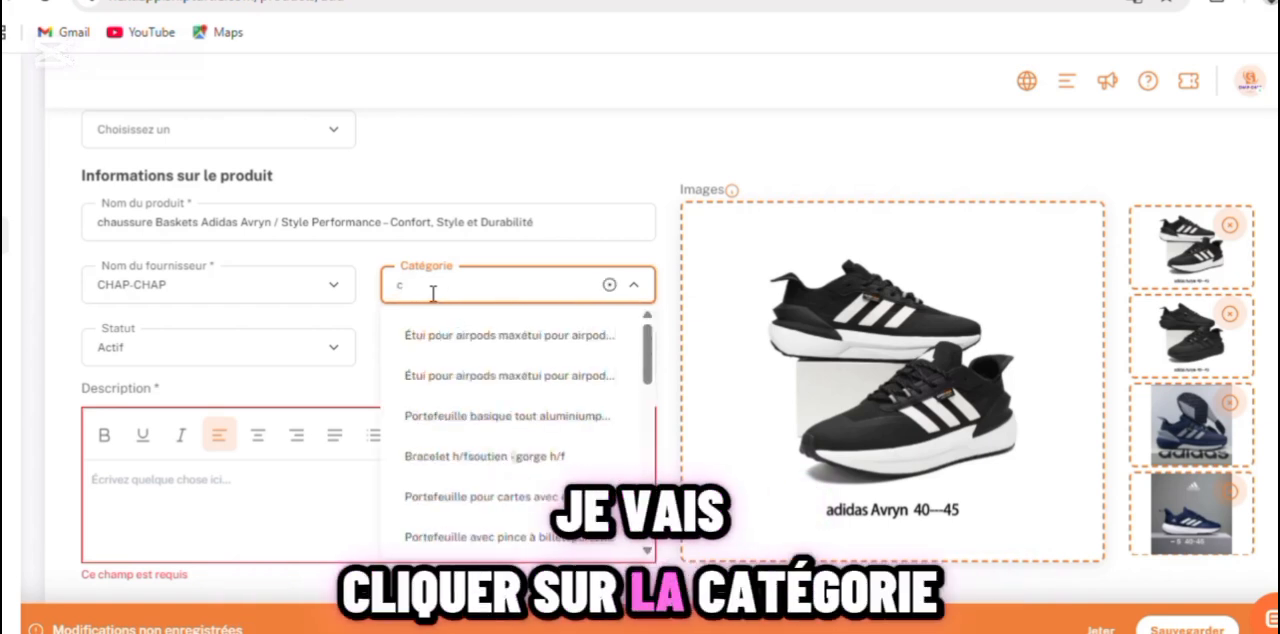
key(BackSpace)
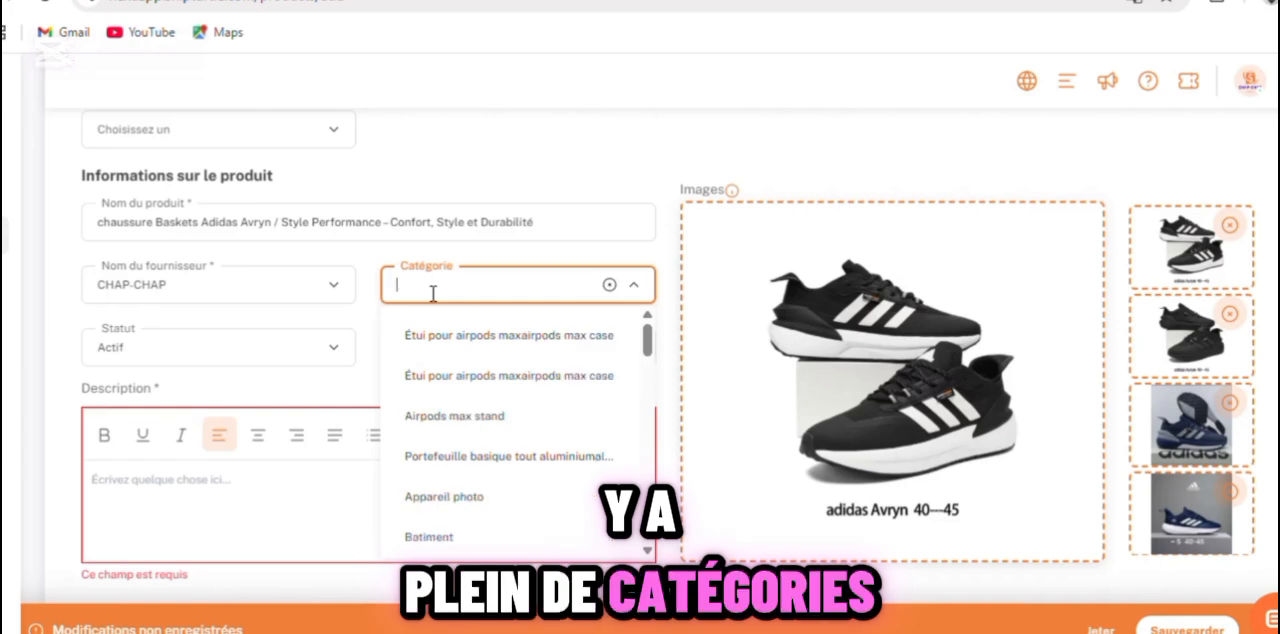
text(ve)
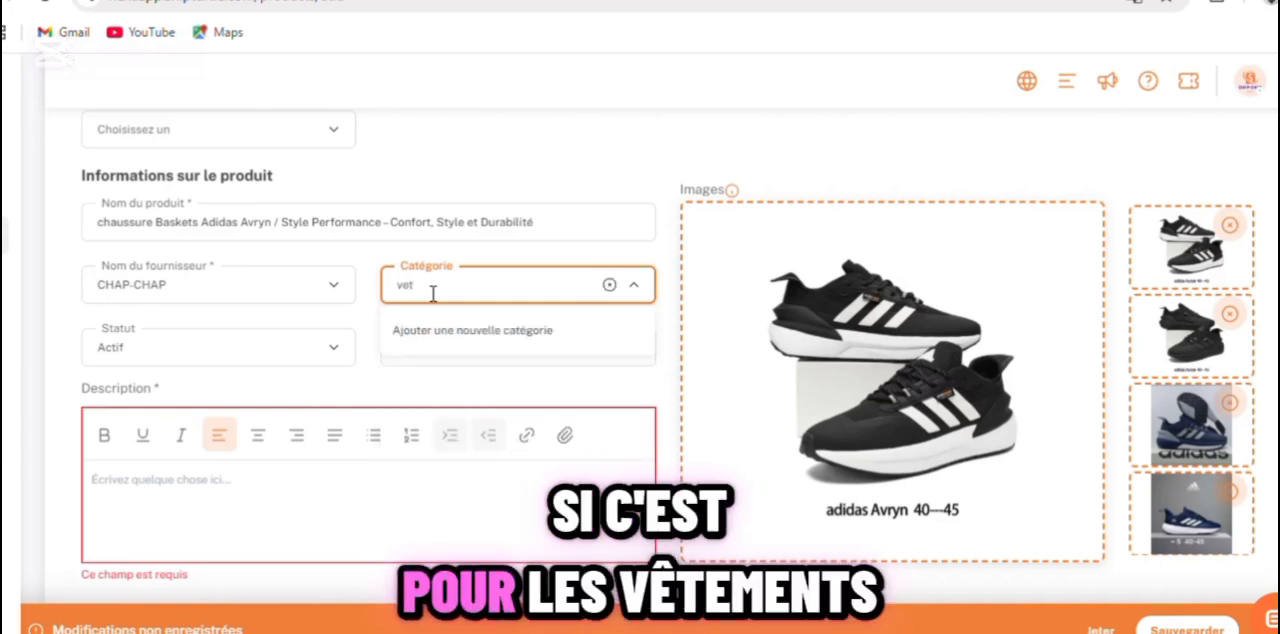
text(t)
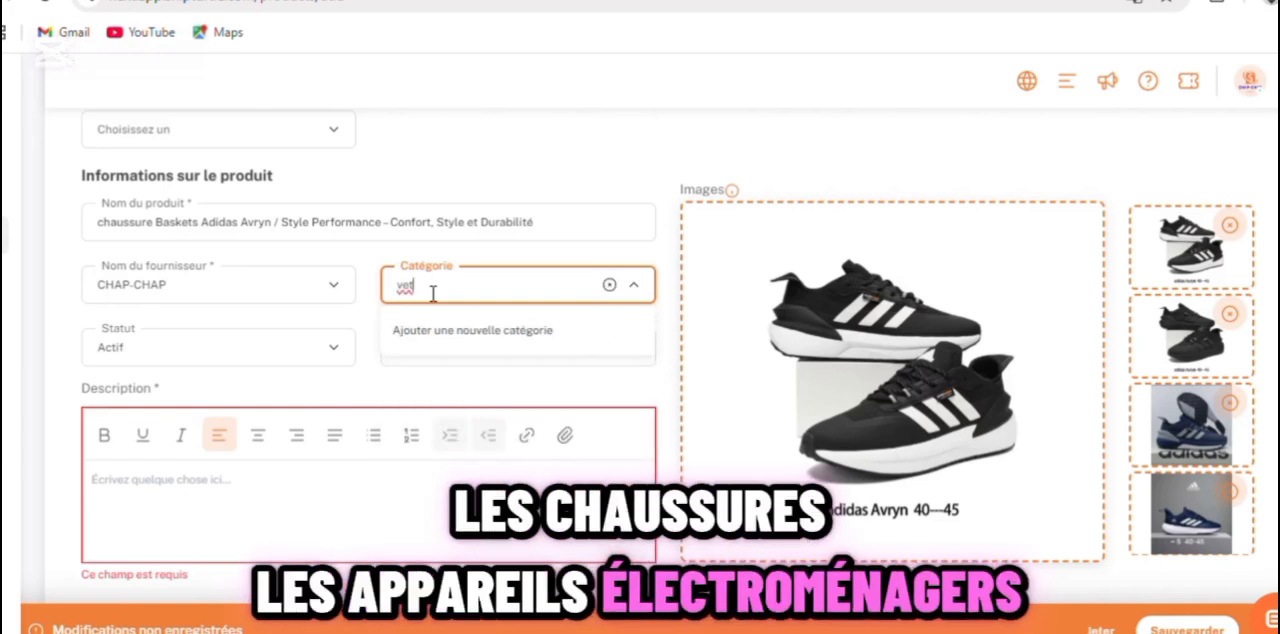
key(BackSpace)
key(BackSpace)
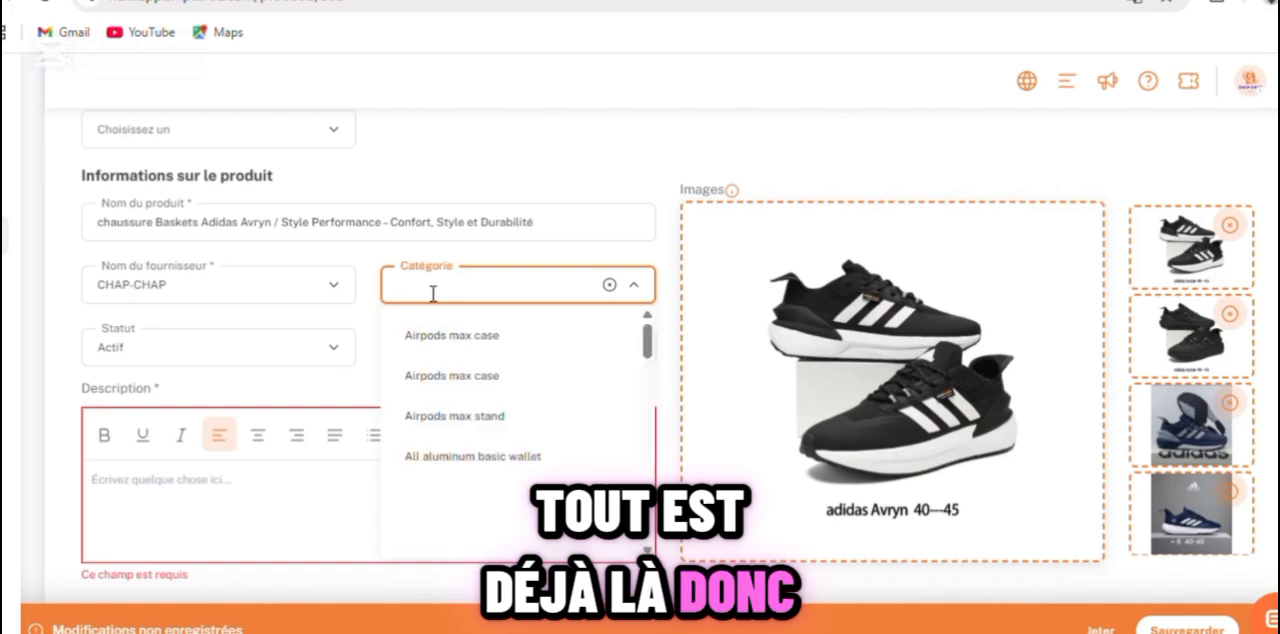
text(mod)
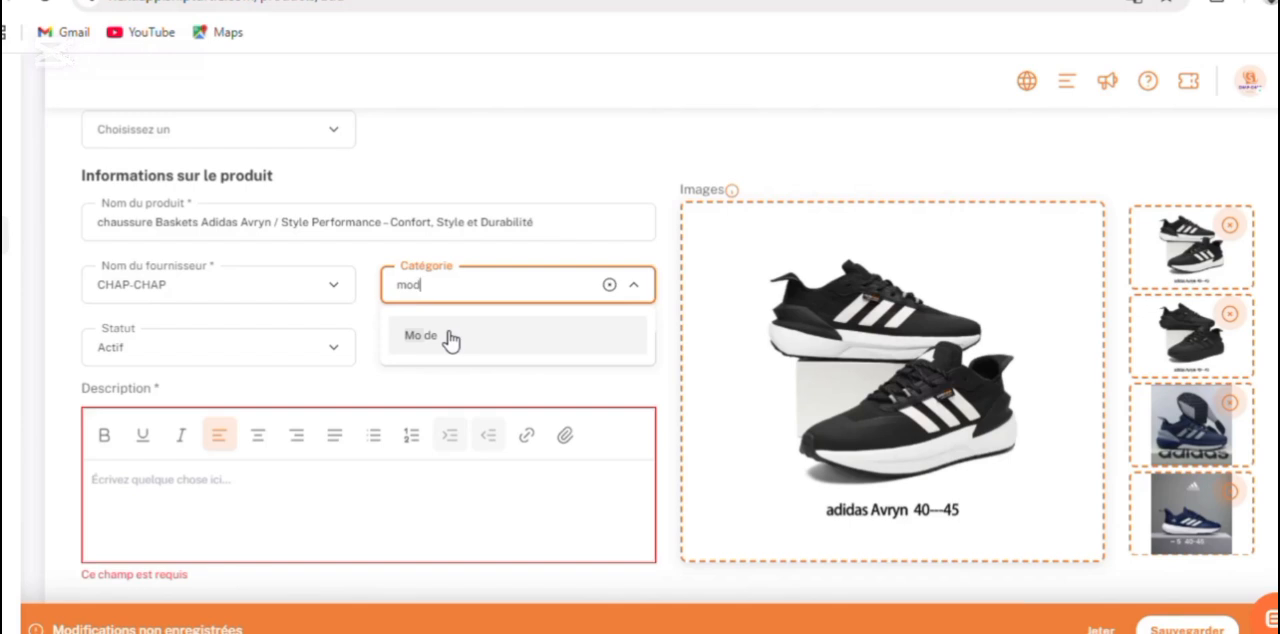
click(448, 337)
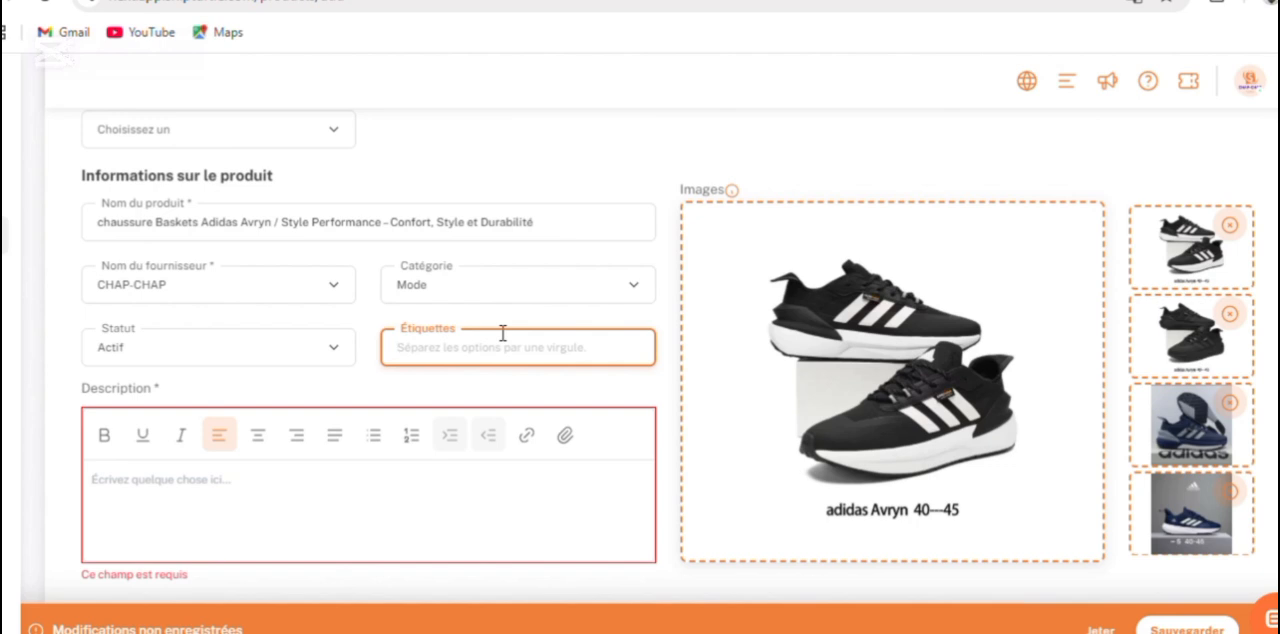
Add the tags "chaussure adidas" and "chaussure de sport" to the product
text(cha)
text(sure)
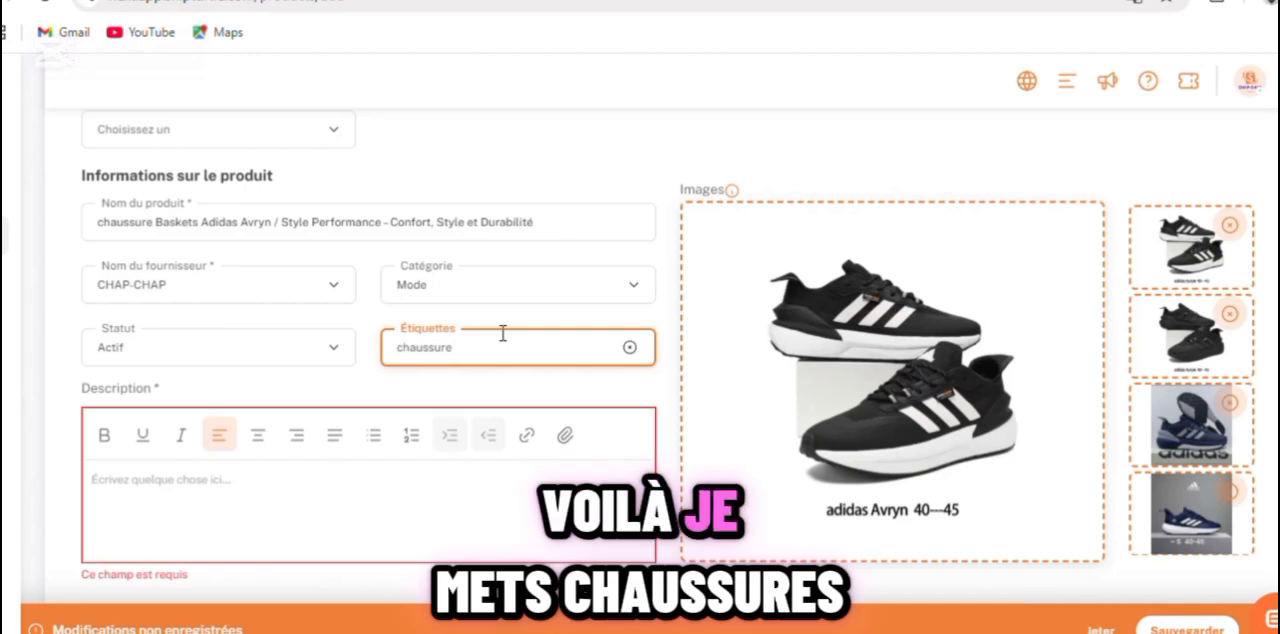
text( adidas)
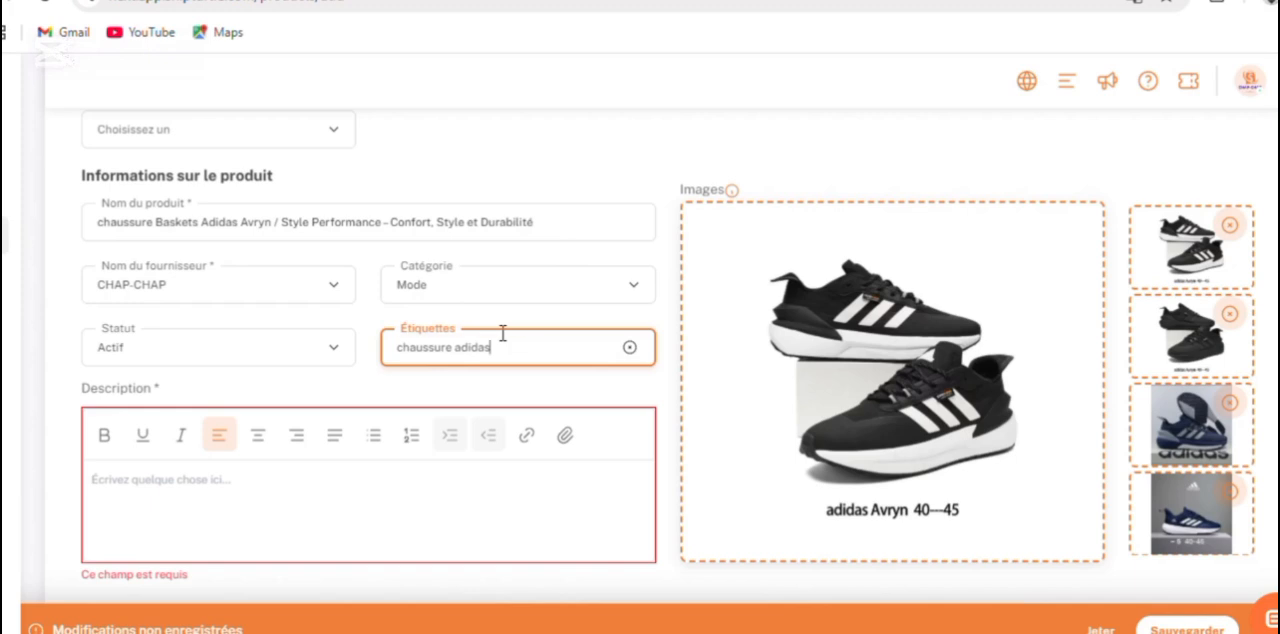
key(Return)
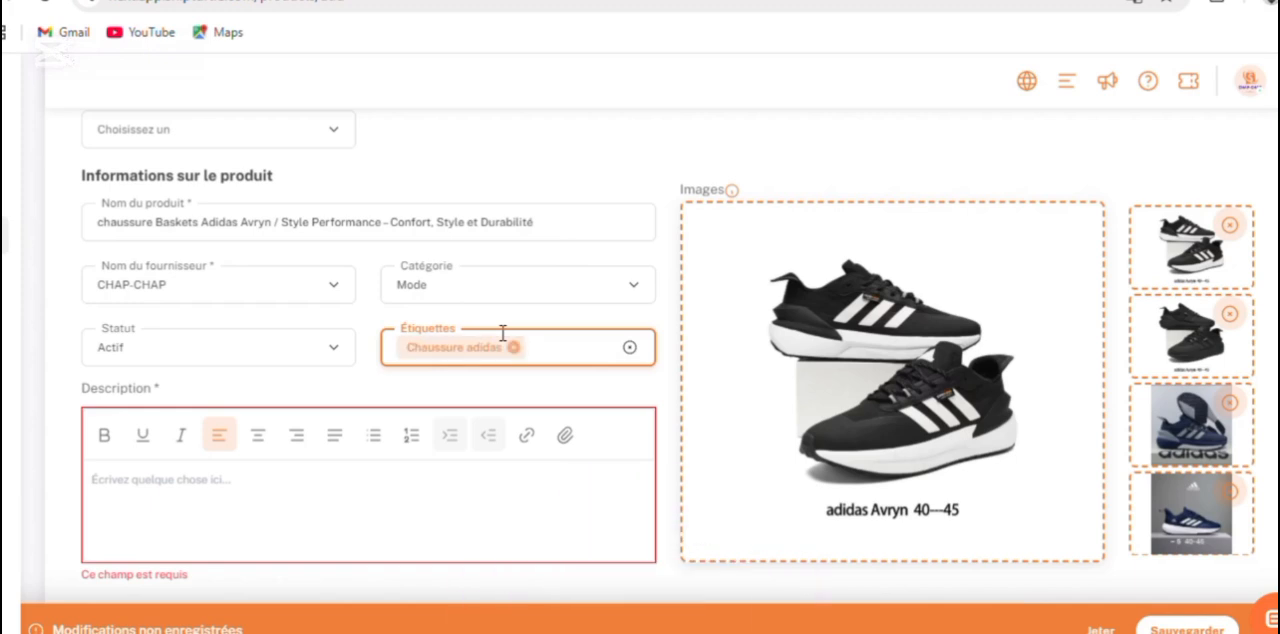
text(chaussur)
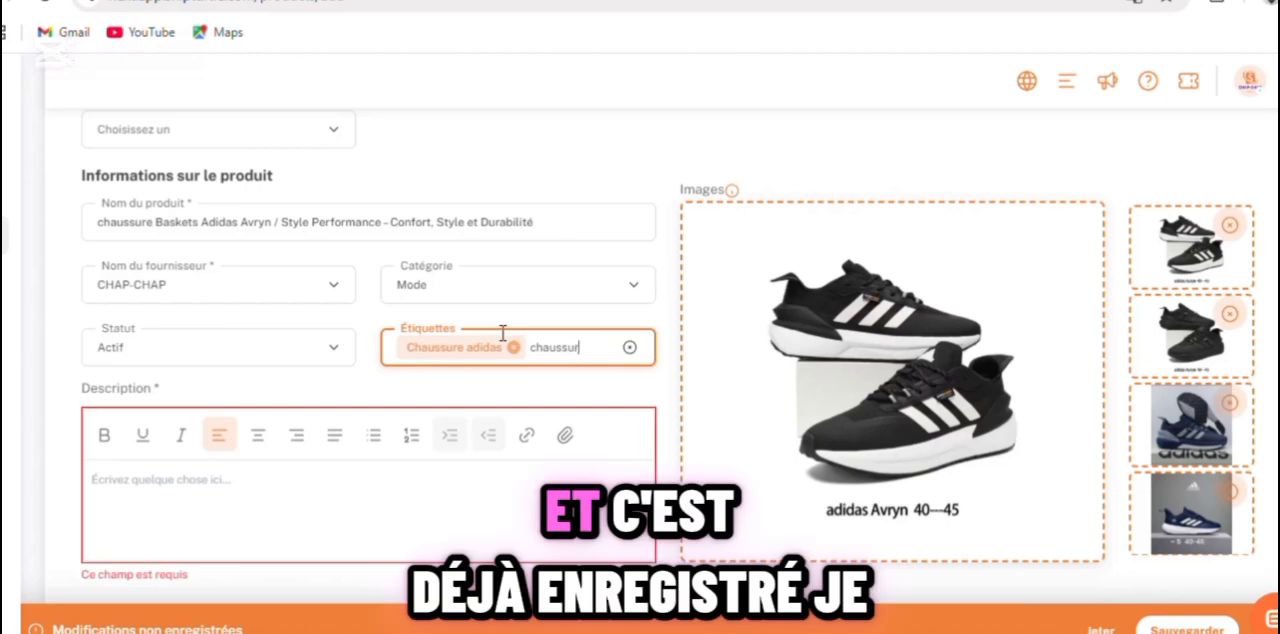
text(e de sport)
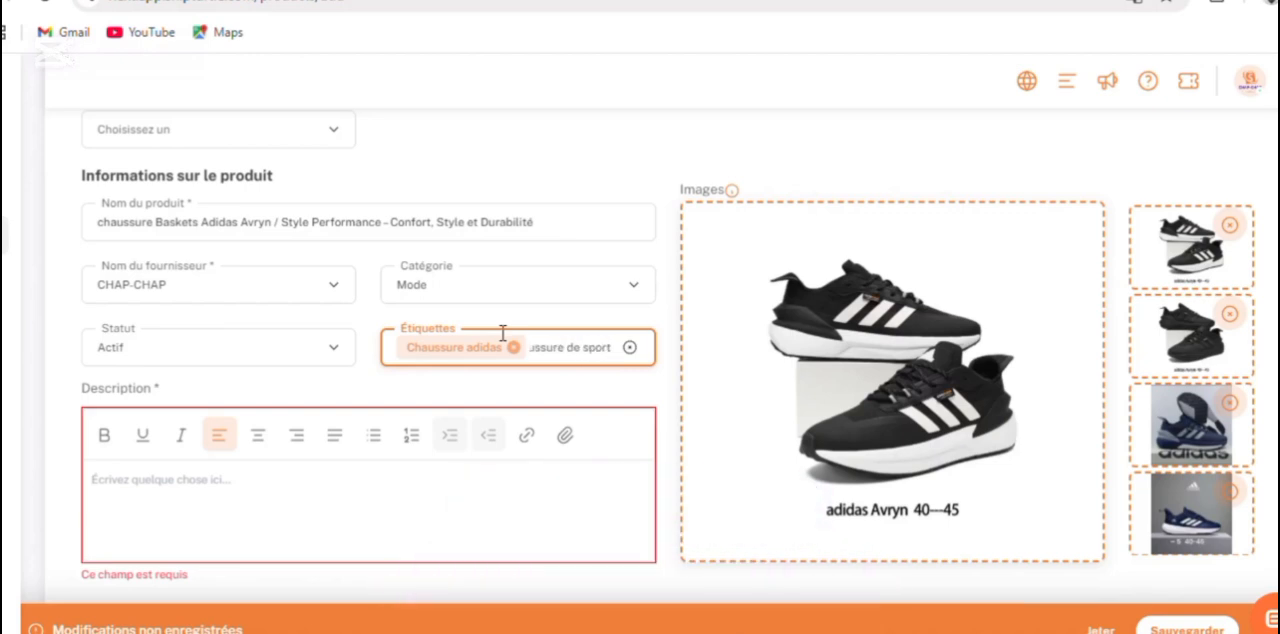
key(Return)
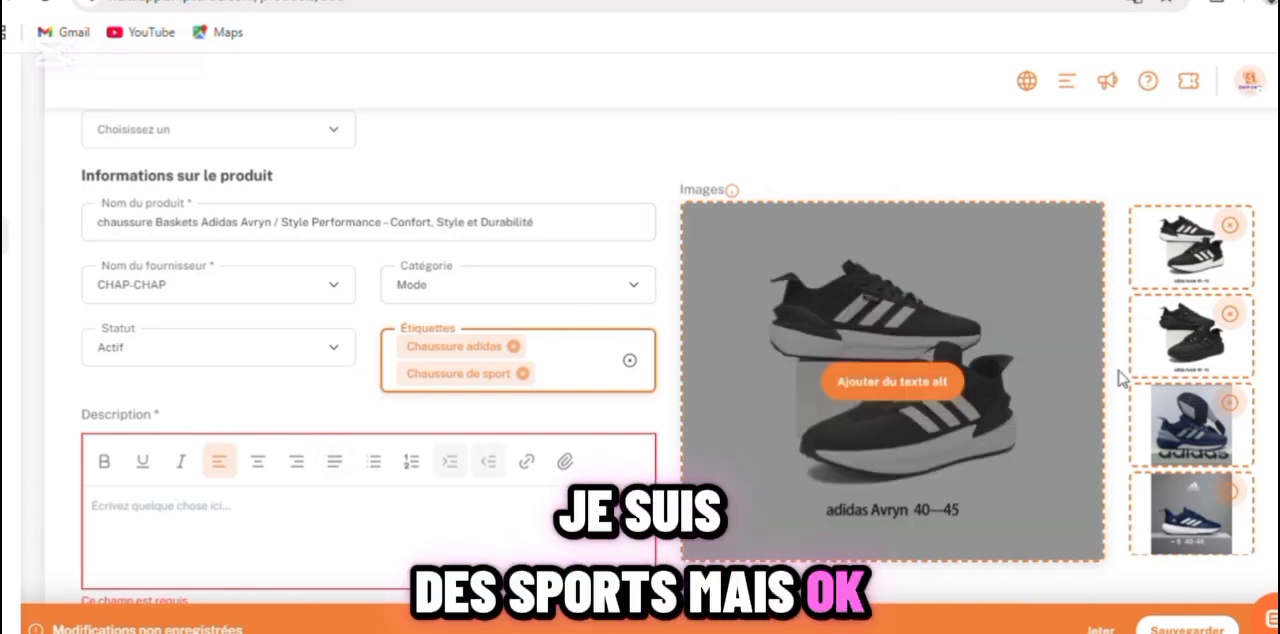
Copy the notes text from "Redéfinissez votre quotidien" to the end and paste it as the product description
scroll(640, 350, down, 2)
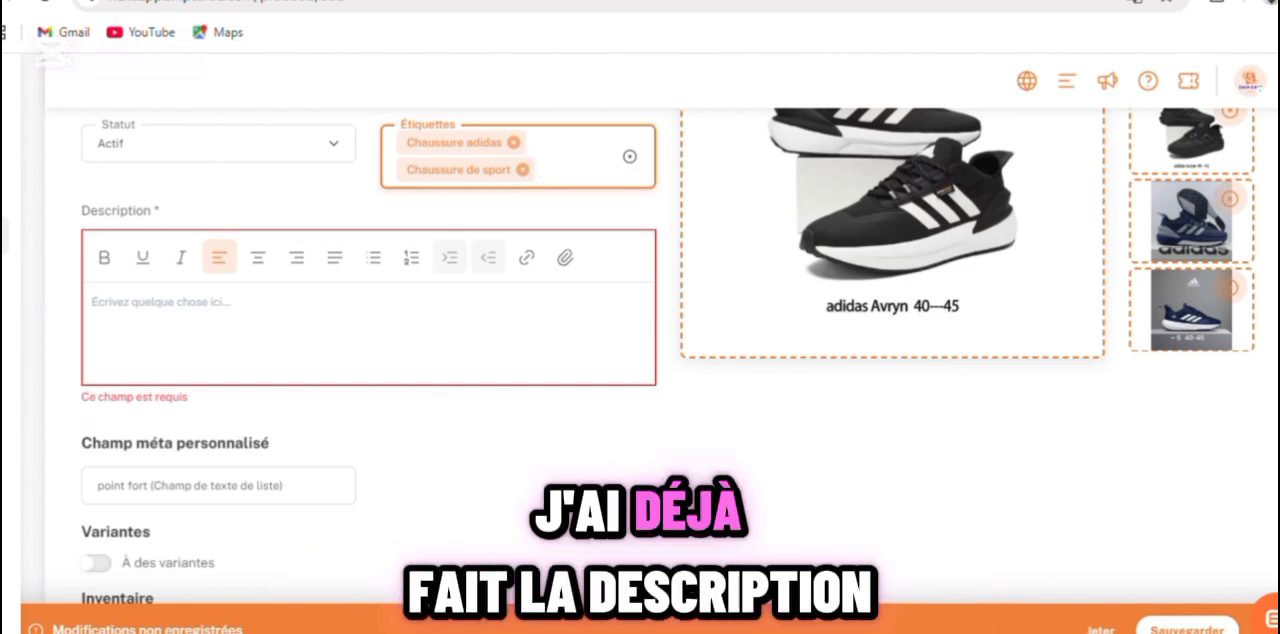
click(979, 632)
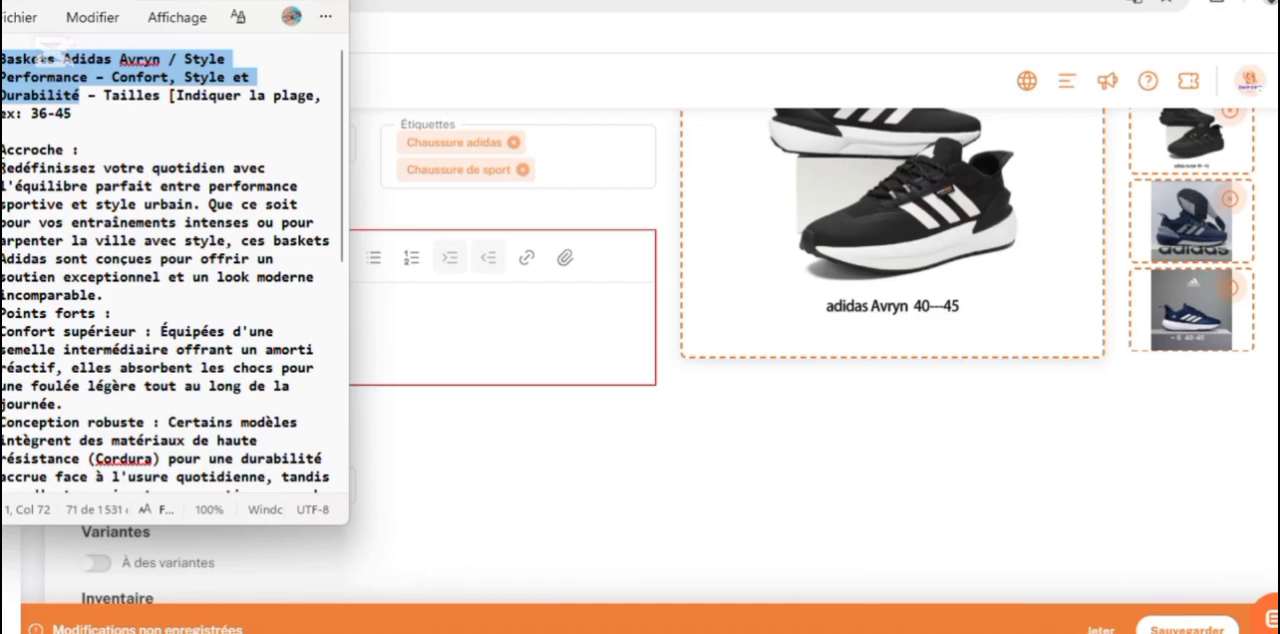
click(48, 58)
drag(2, 168, 276, 512)
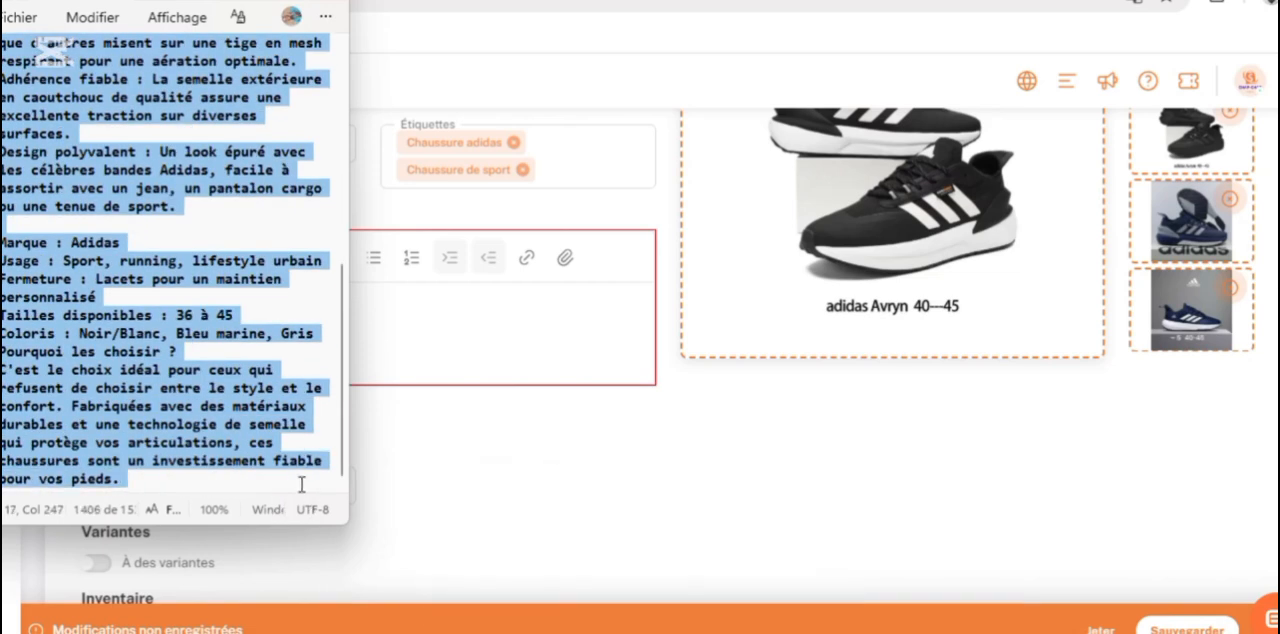
right_click(213, 427)
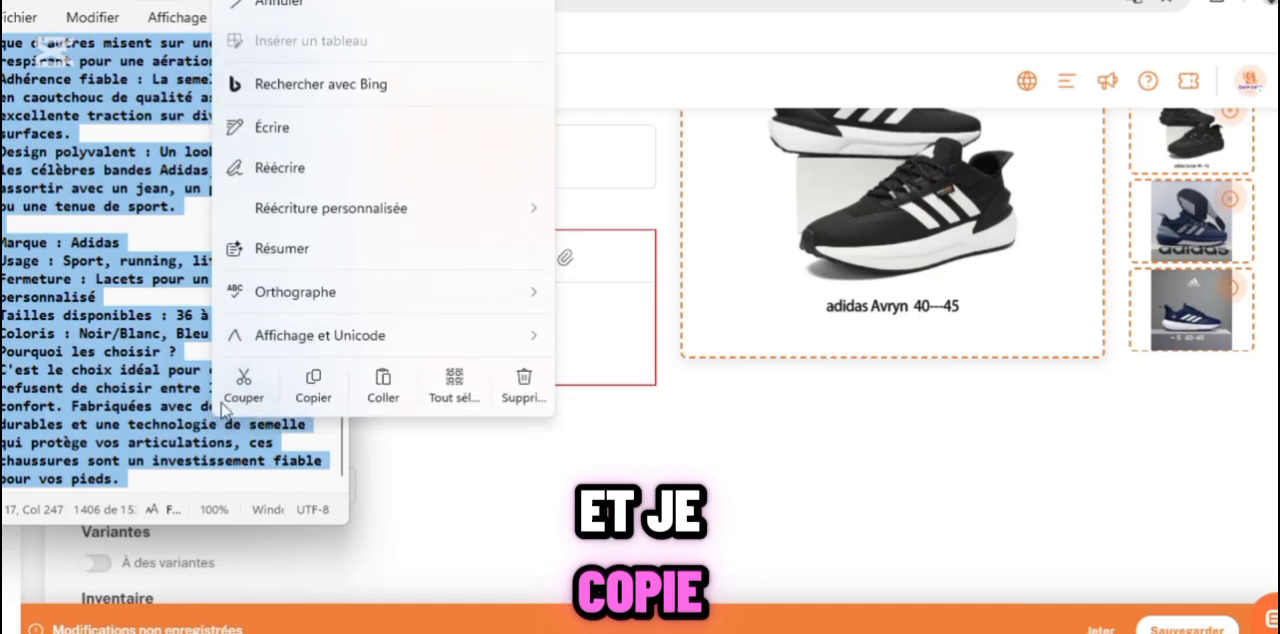
click(305, 400)
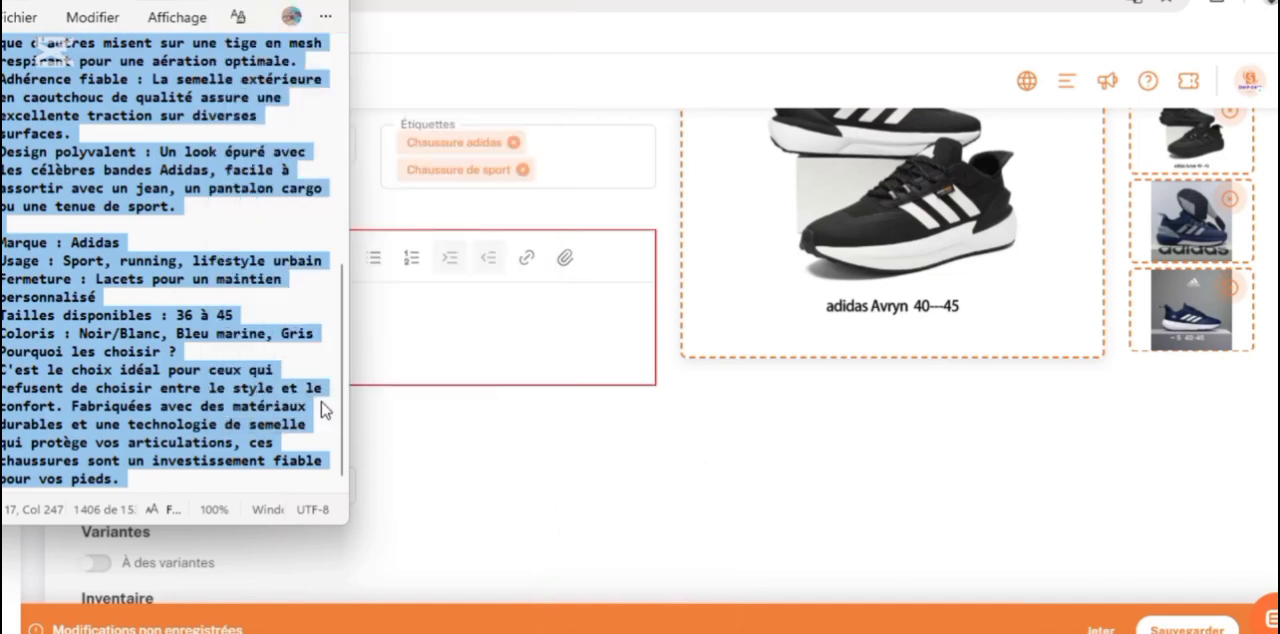
click(417, 443)
right_click(305, 288)
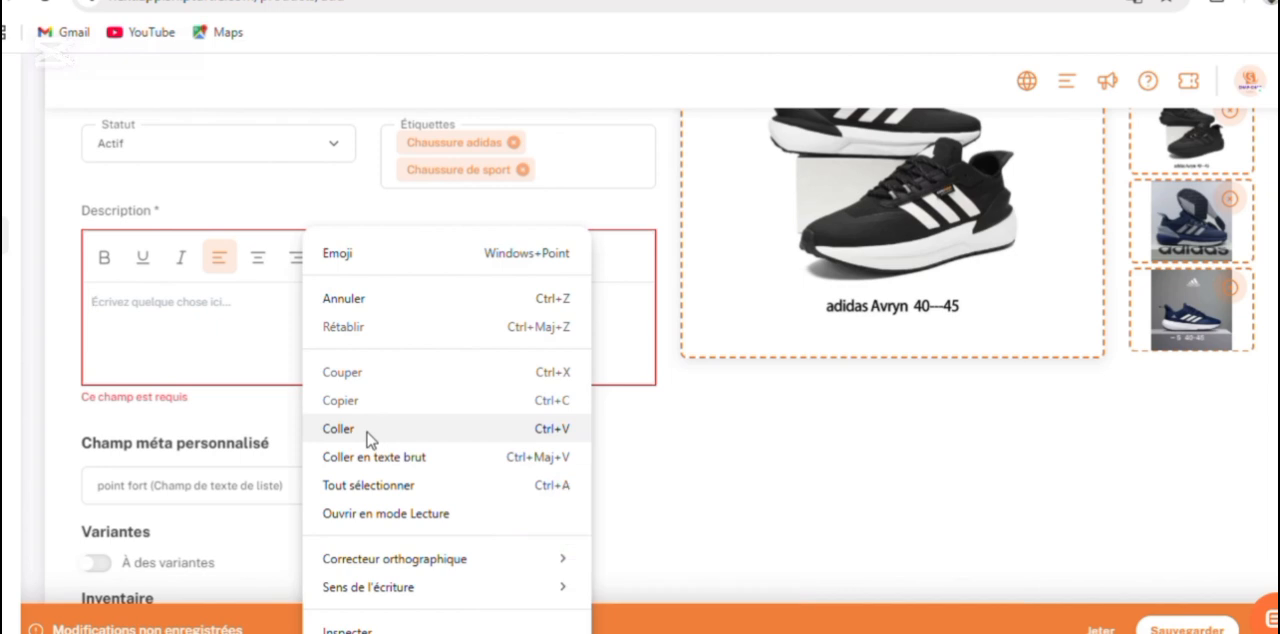
click(338, 428)
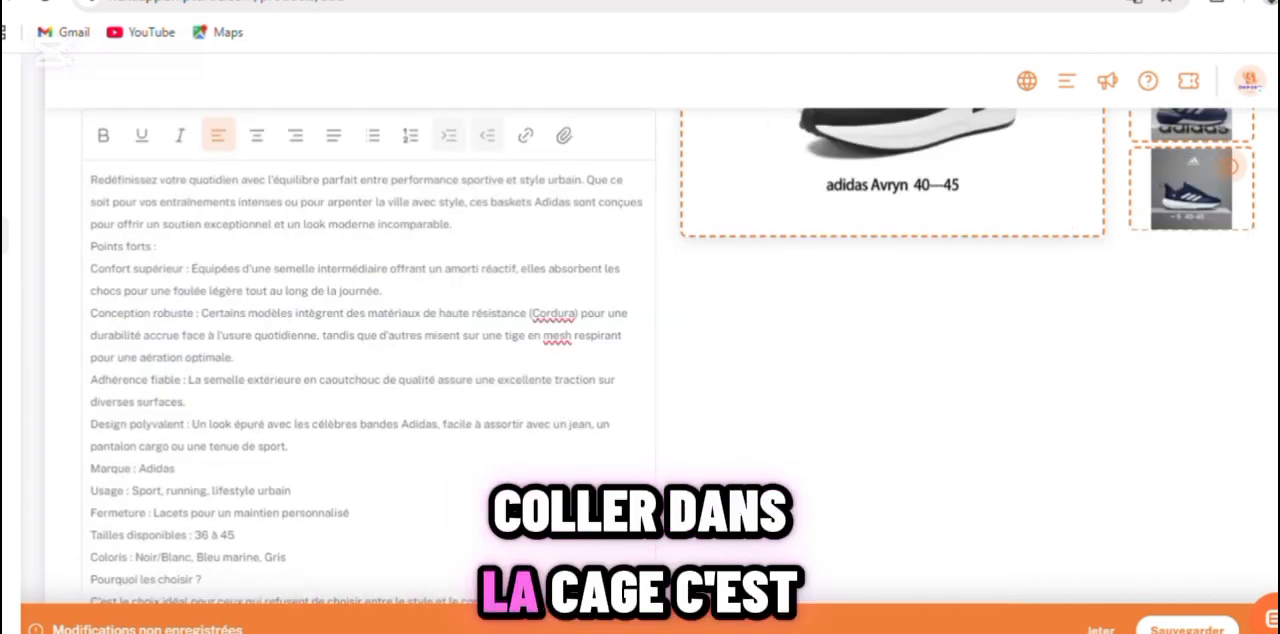
Paste the copied product description as the value of the "point fort" custom metafield and save it
scroll(370, 350, down, 2)
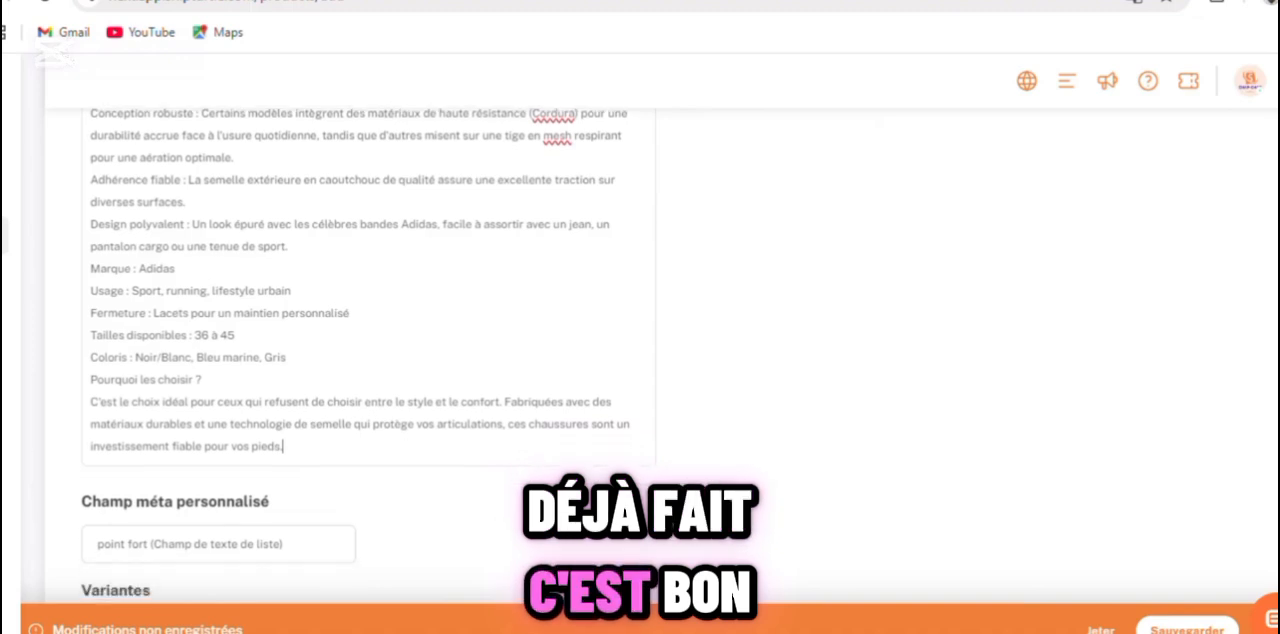
scroll(370, 350, down, 3)
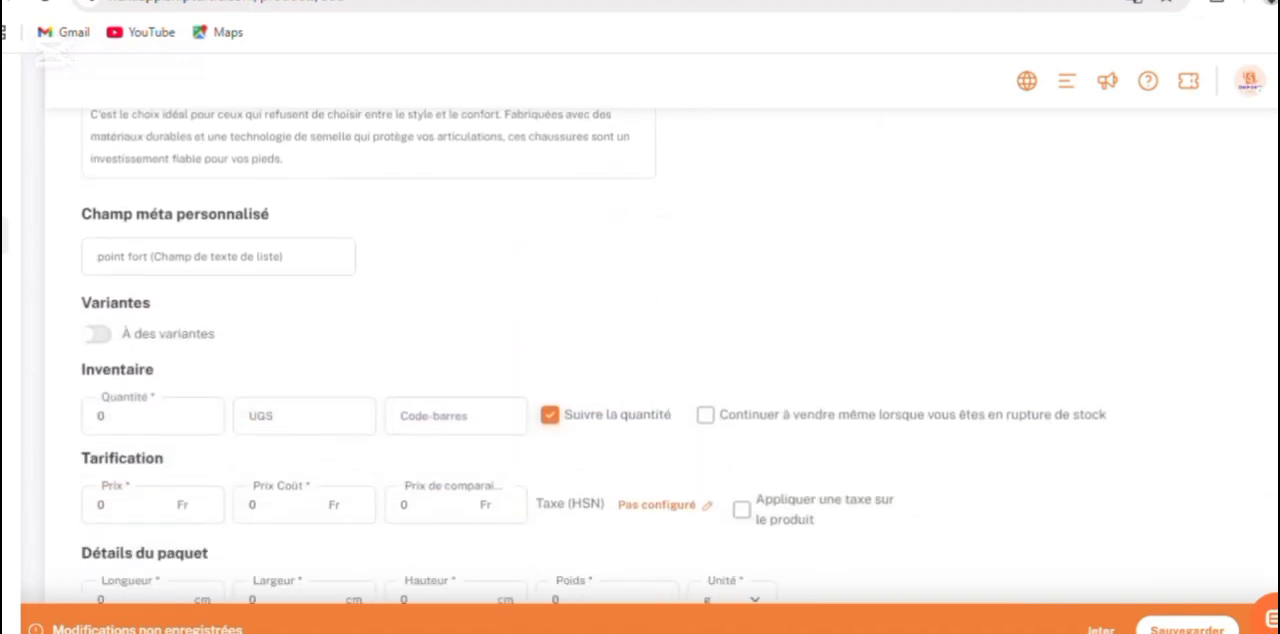
scroll(315, 268, down, 4)
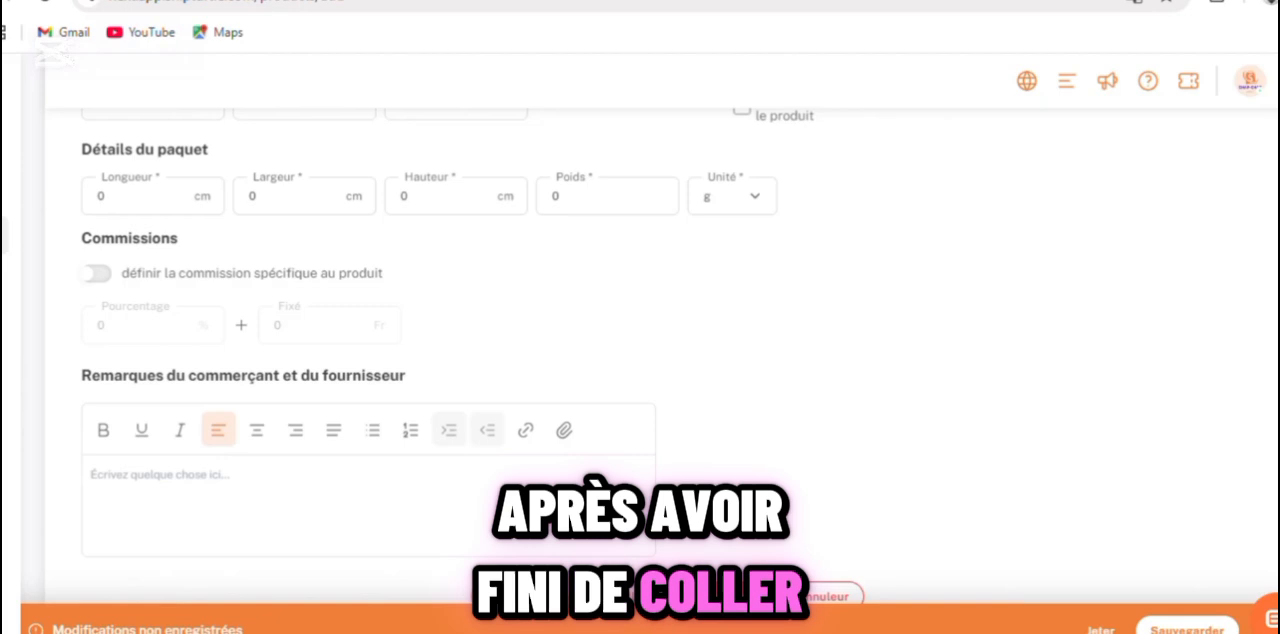
scroll(811, 288, up, 2)
scroll(487, 355, up, 4)
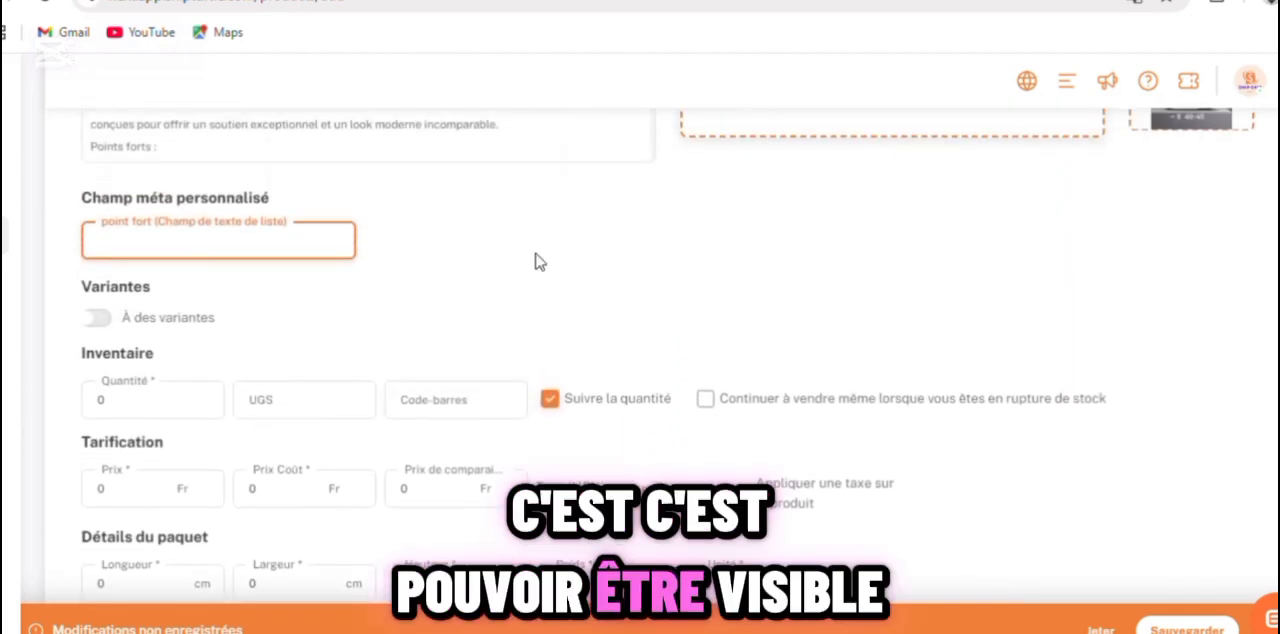
click(284, 250)
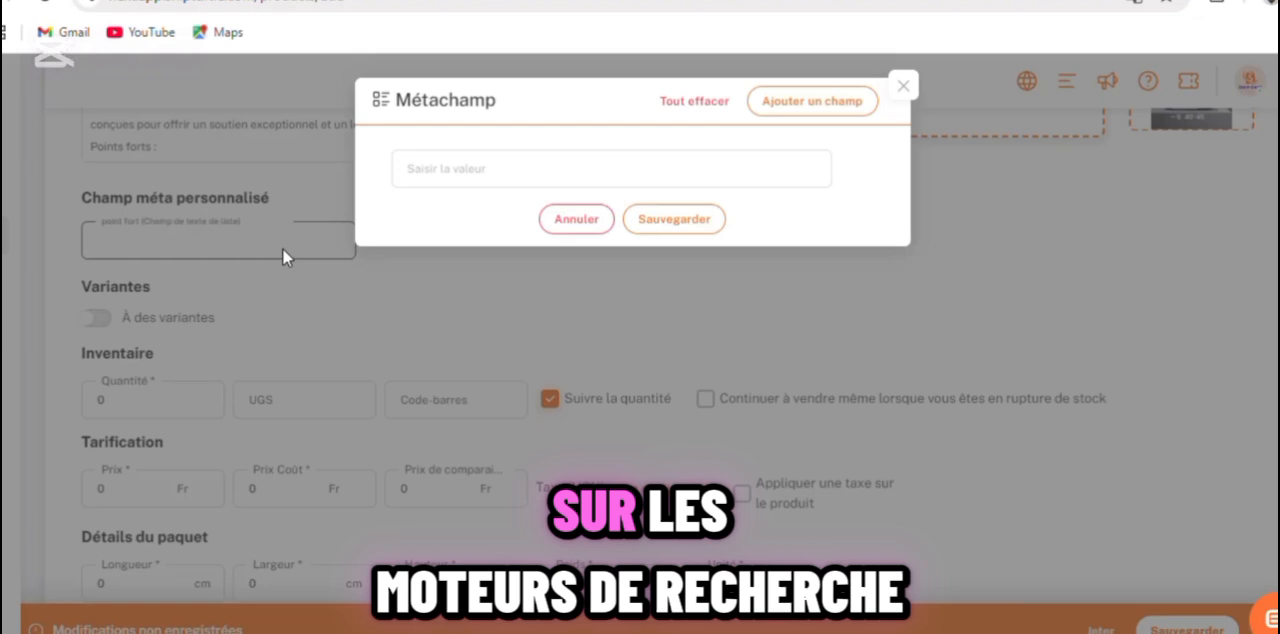
click(505, 170)
right_click(505, 176)
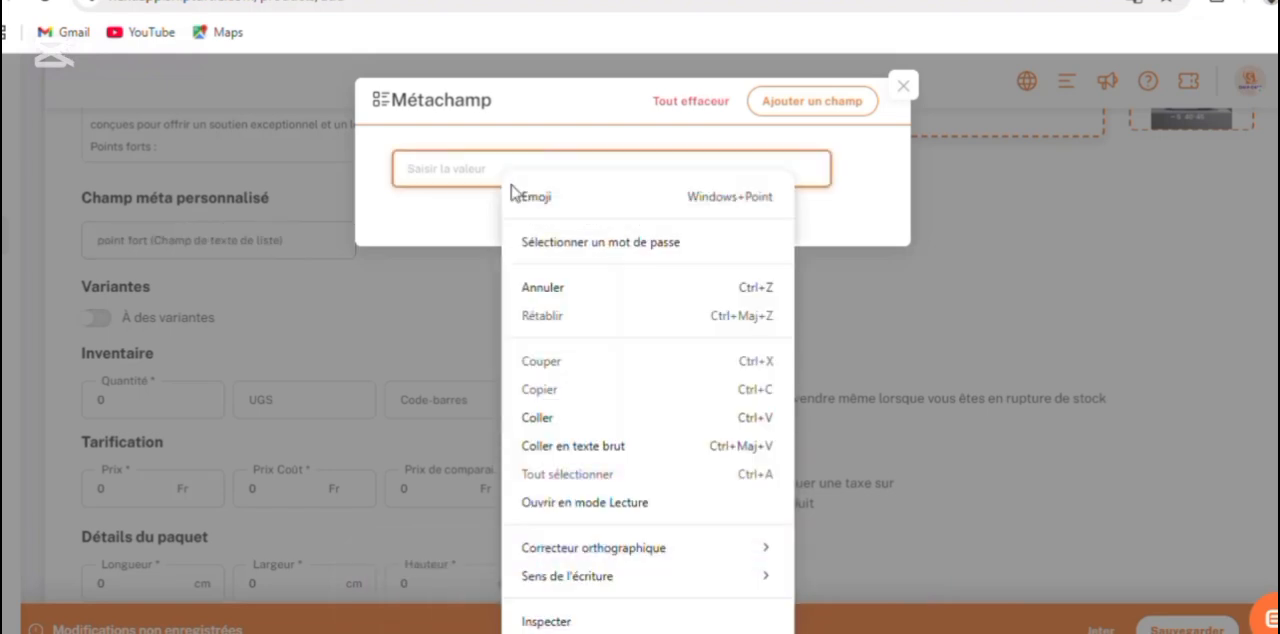
click(548, 418)
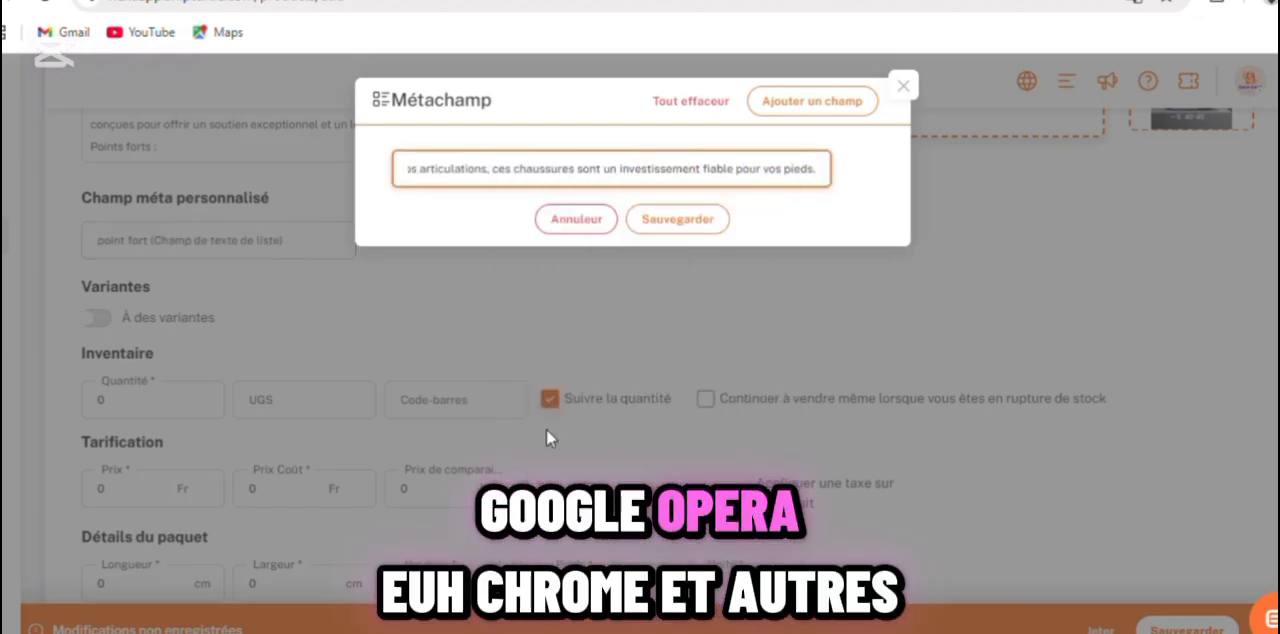
click(667, 222)
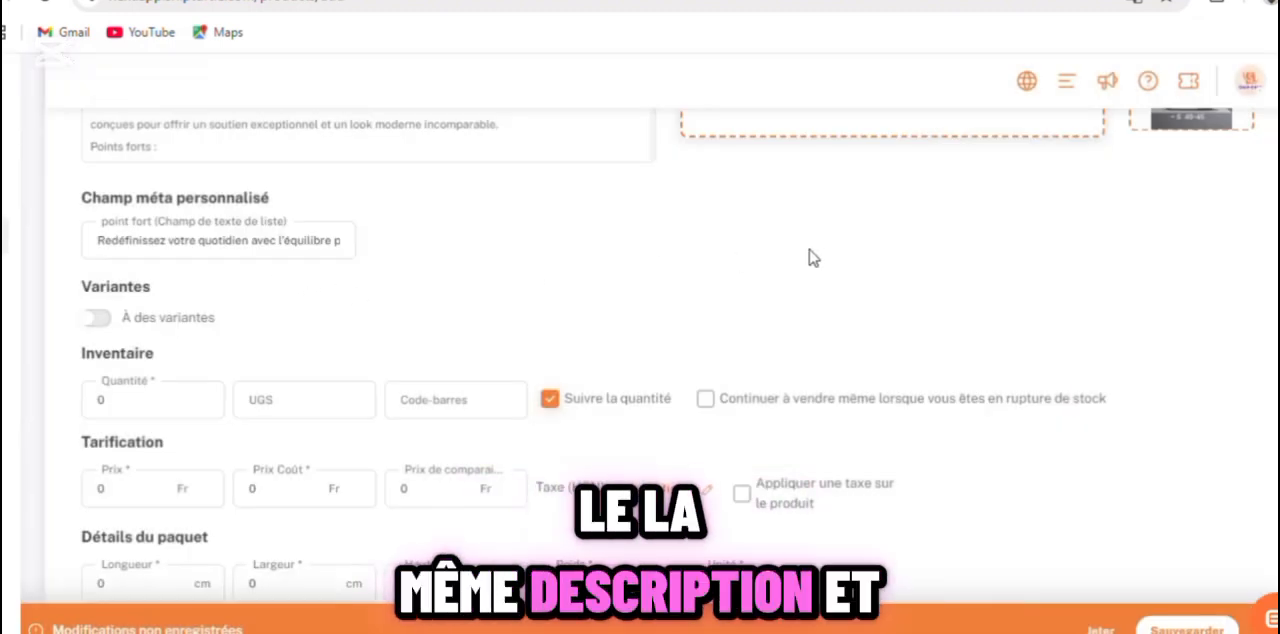
Add "chaussure basket" in front of the text in the "point fort" metafield and save it
mouse_move(1278, 388)
mouse_down()
mouse_move(1278, 435)
mouse_move(1277, 372)
mouse_up()
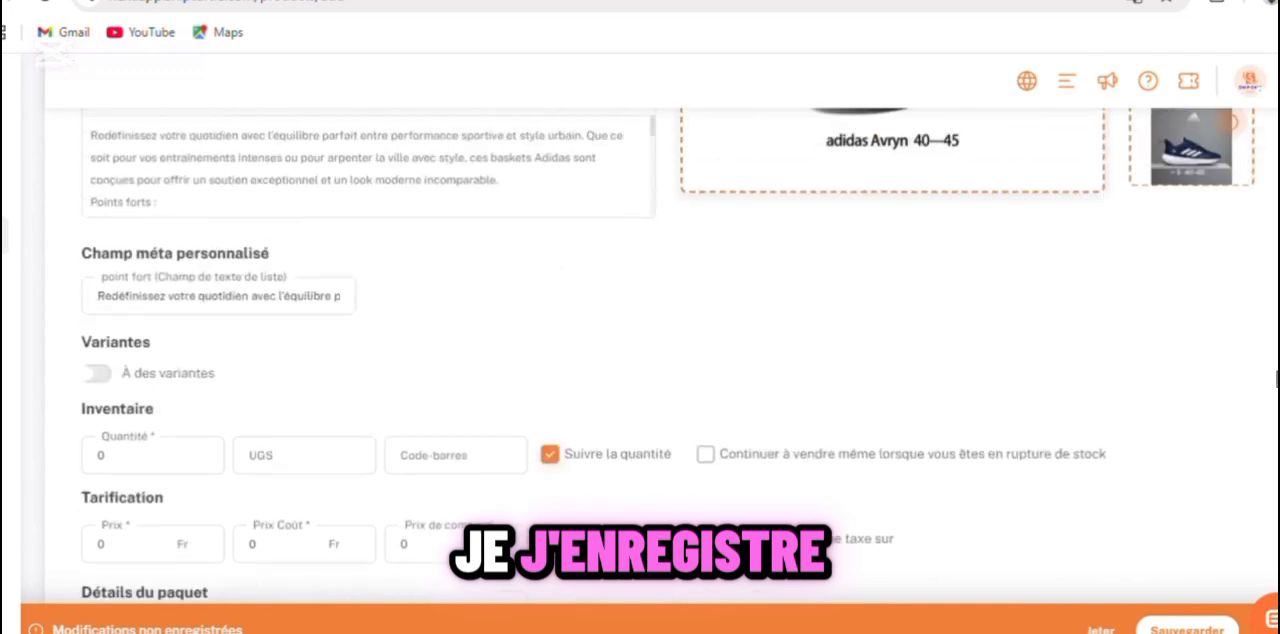
click(100, 294)
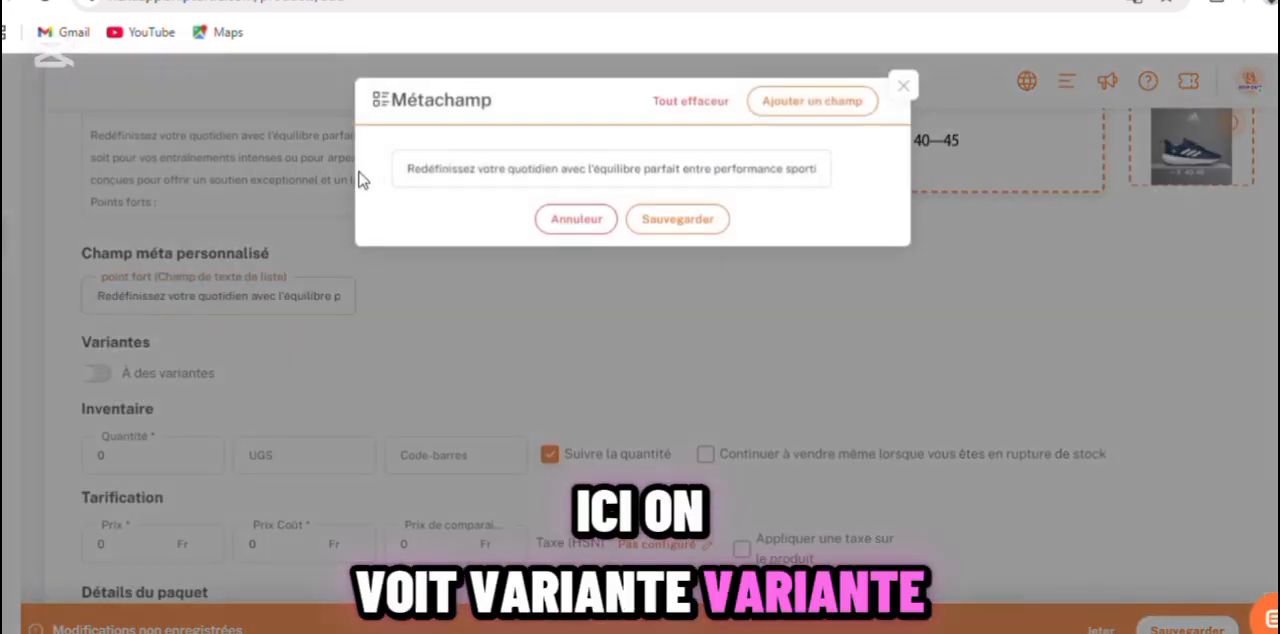
click(407, 168)
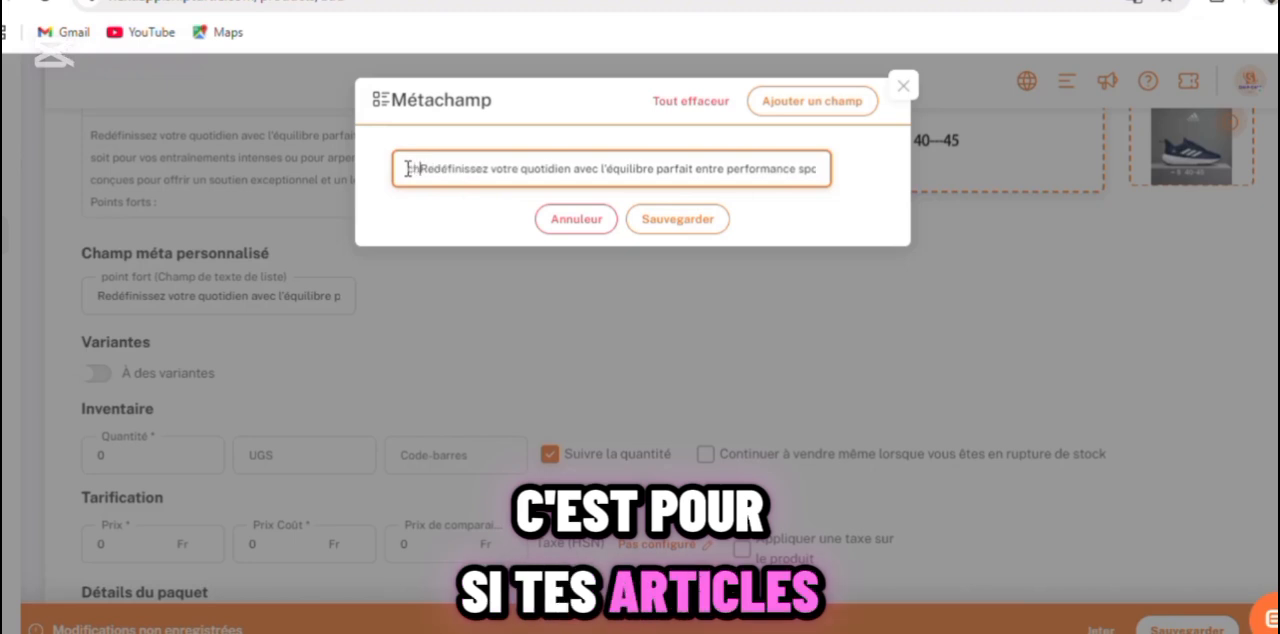
text(Chaussure b)
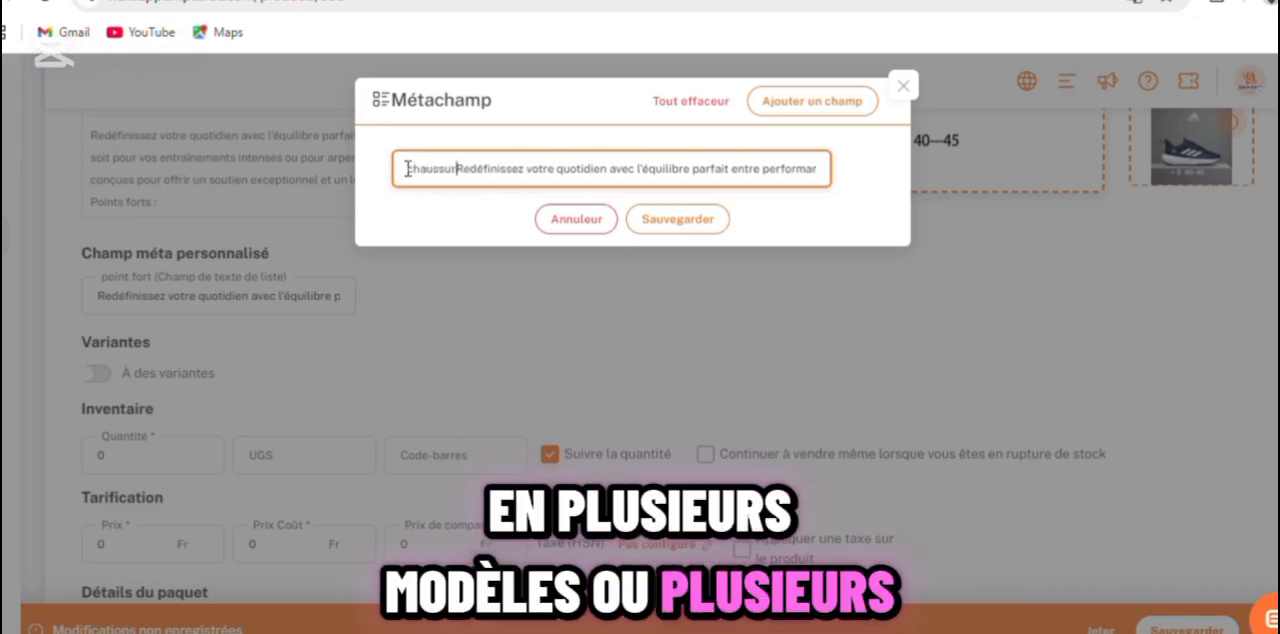
text(as)
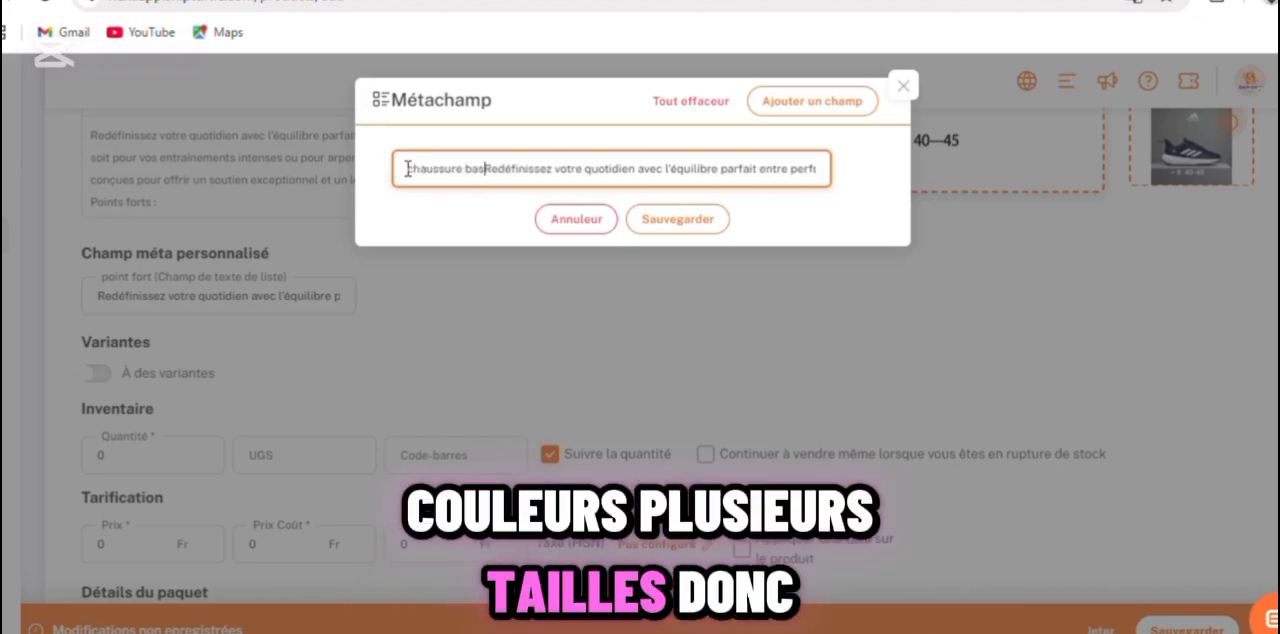
text(ket)
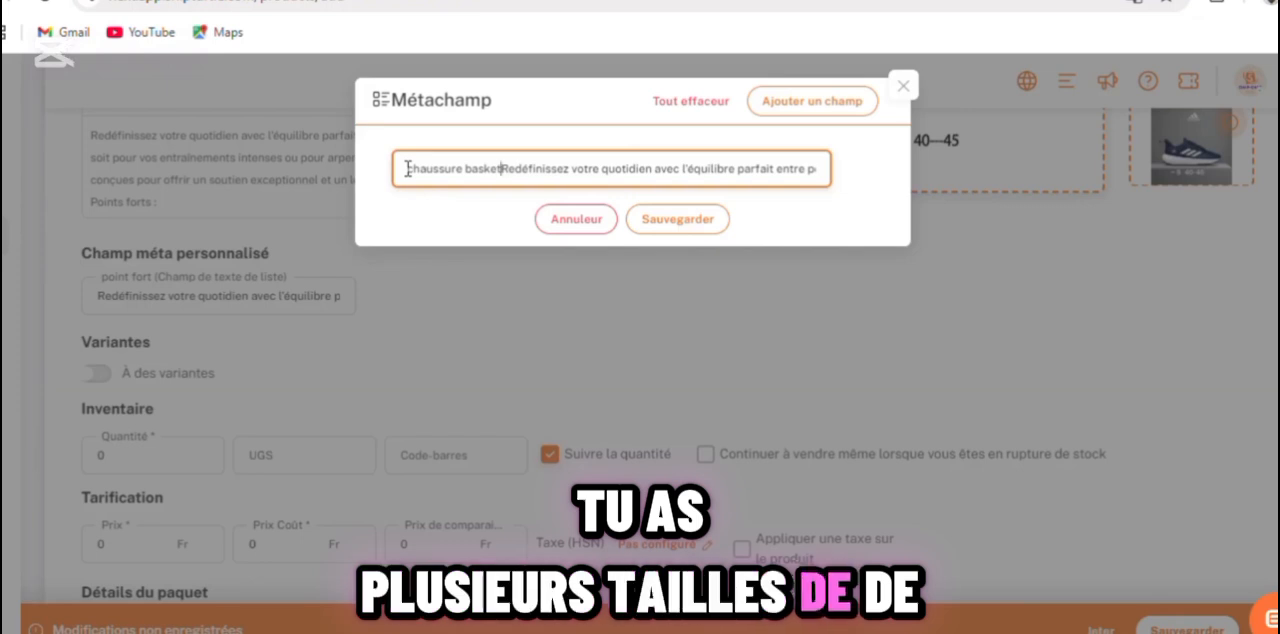
click(655, 226)
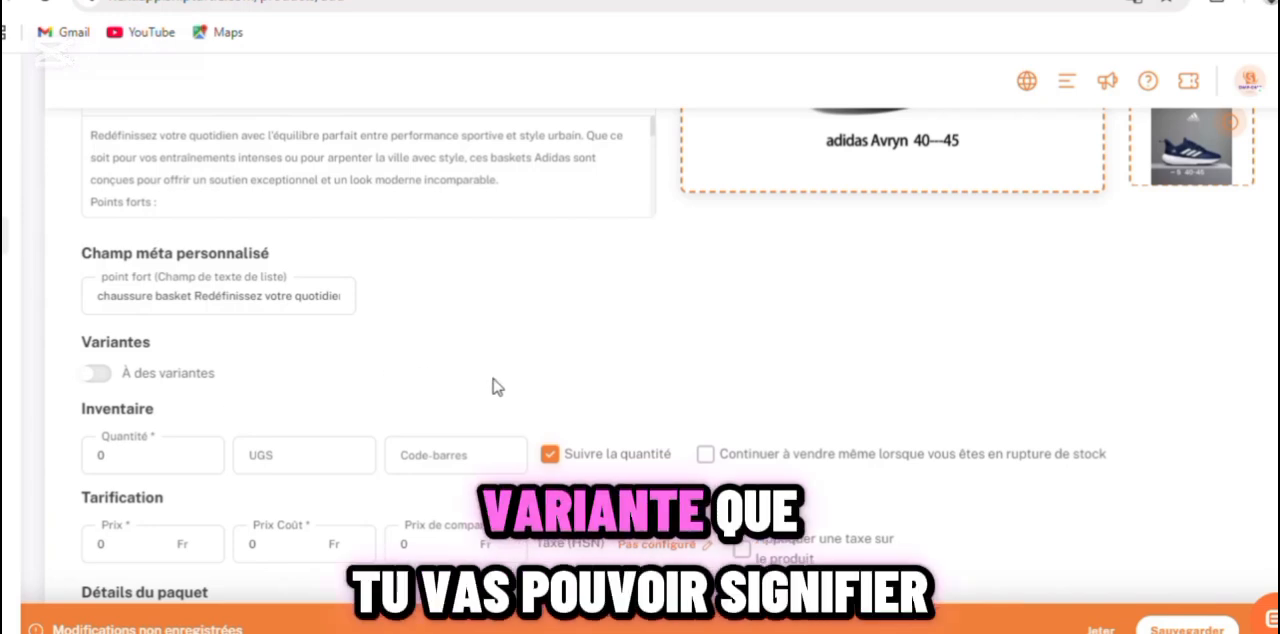
Set the product's inventory quantity to 250
click(155, 462)
key(BackSpace)
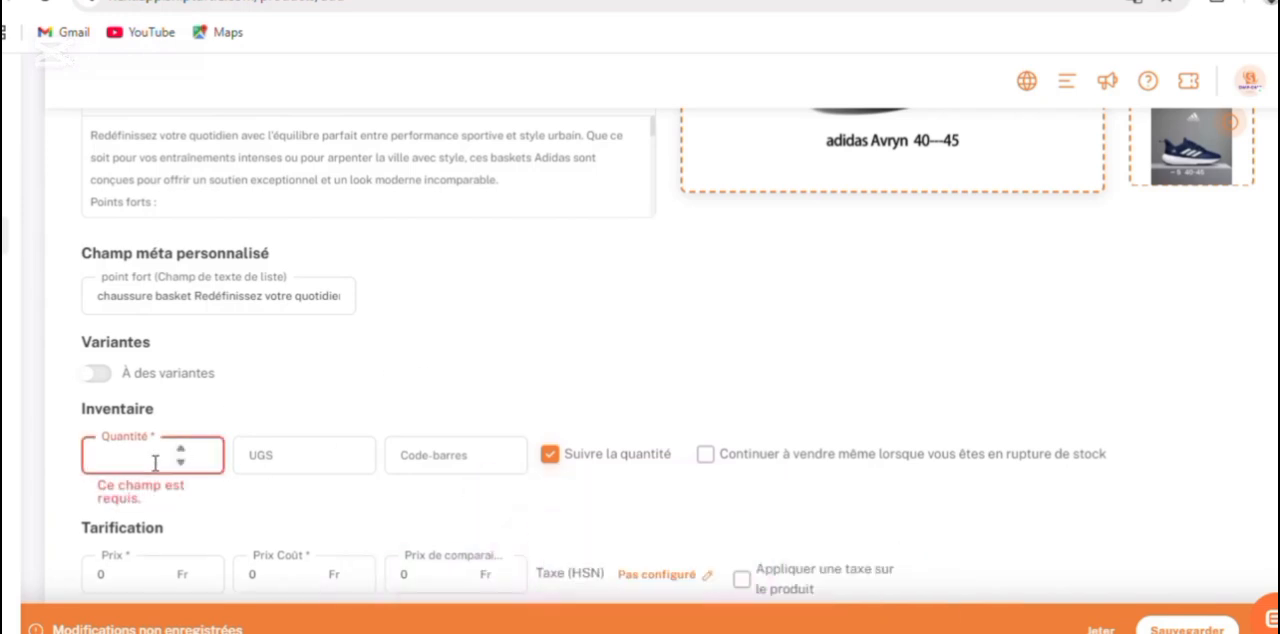
text(25)
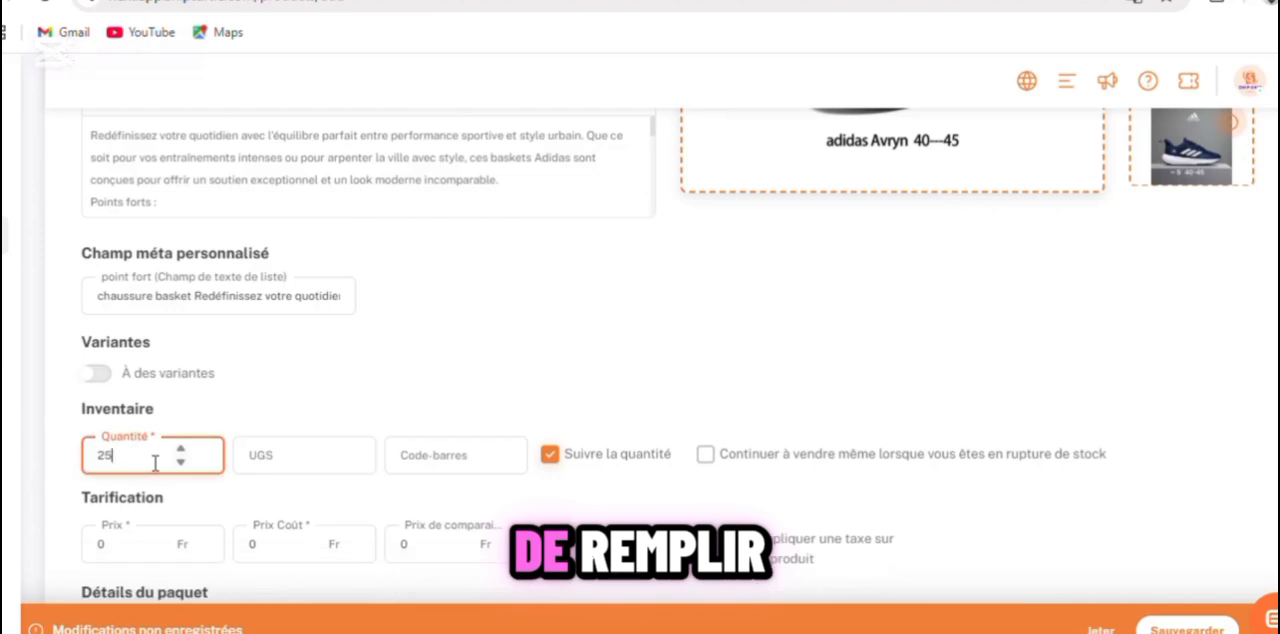
text(0)
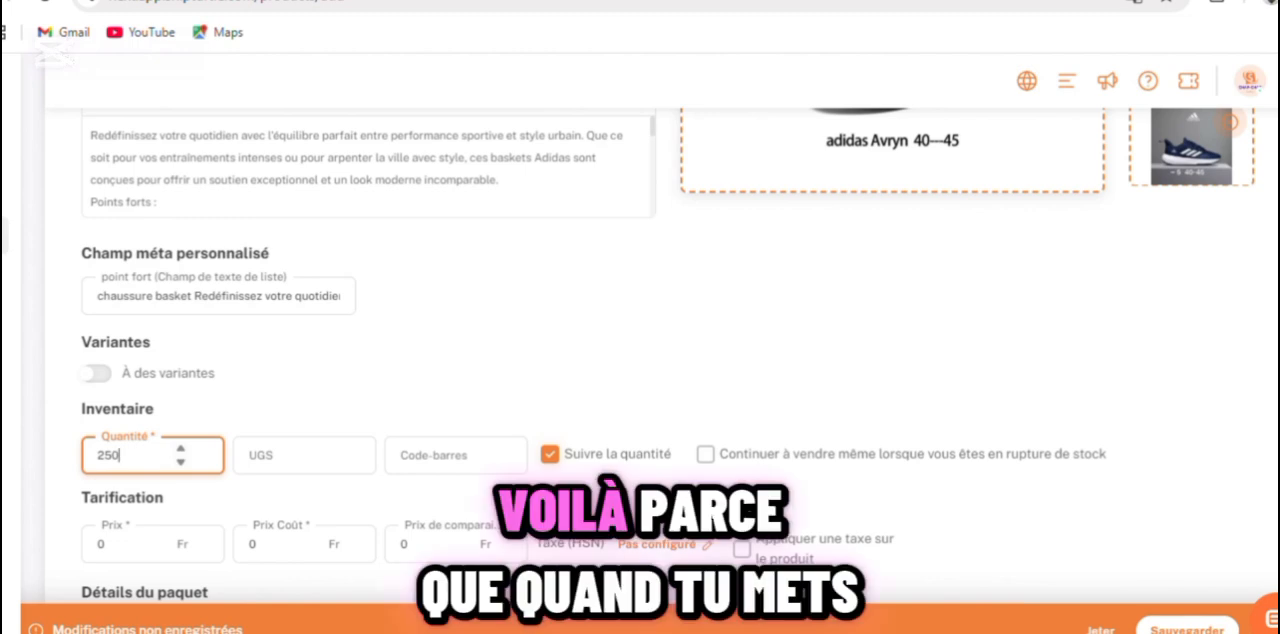
Set the product's selling price to 16000 Fr and its cost price to 13000 Fr
scroll(640, 360, down, 5)
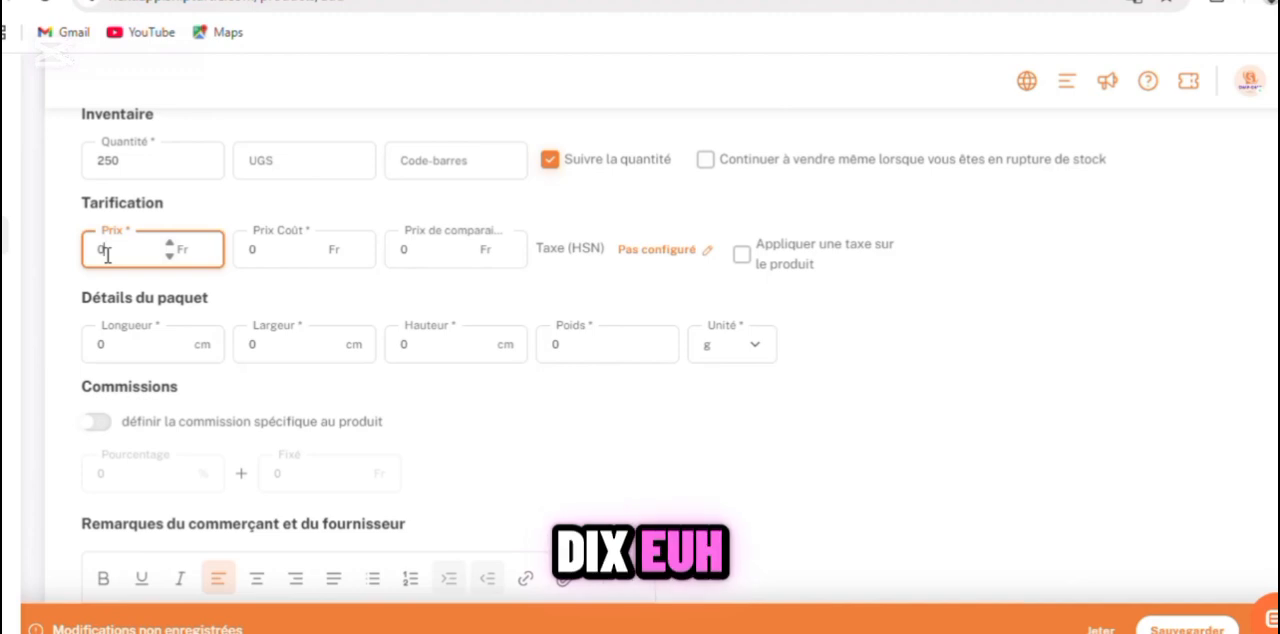
key(BackSpace)
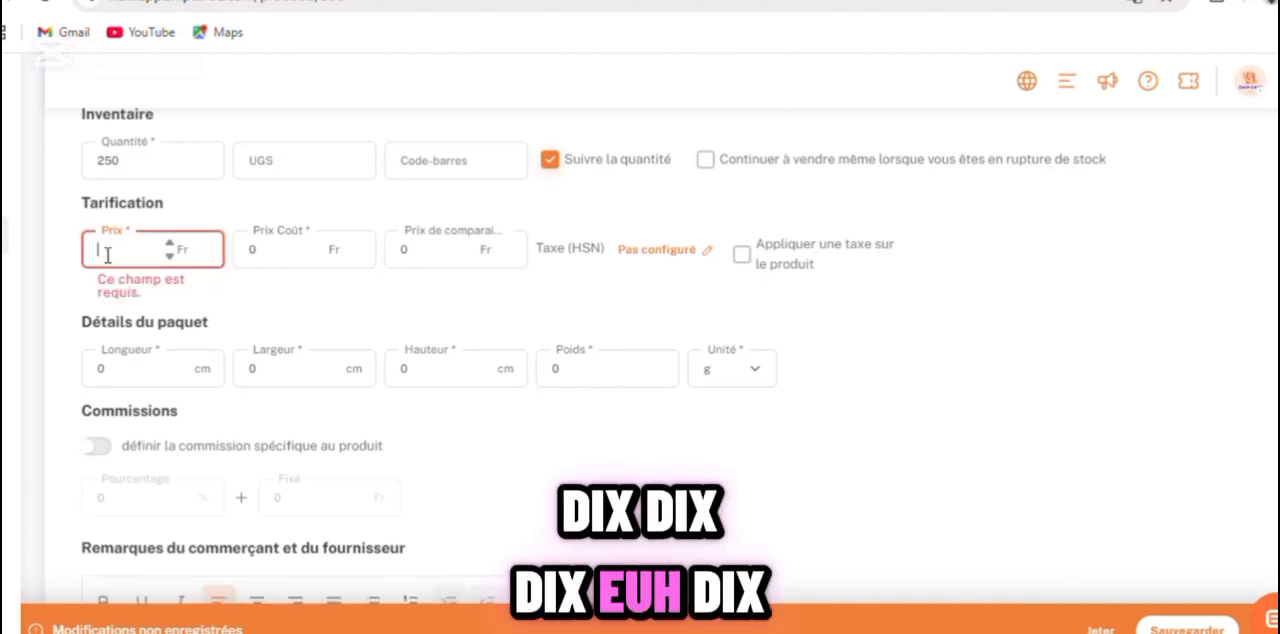
text(1000)
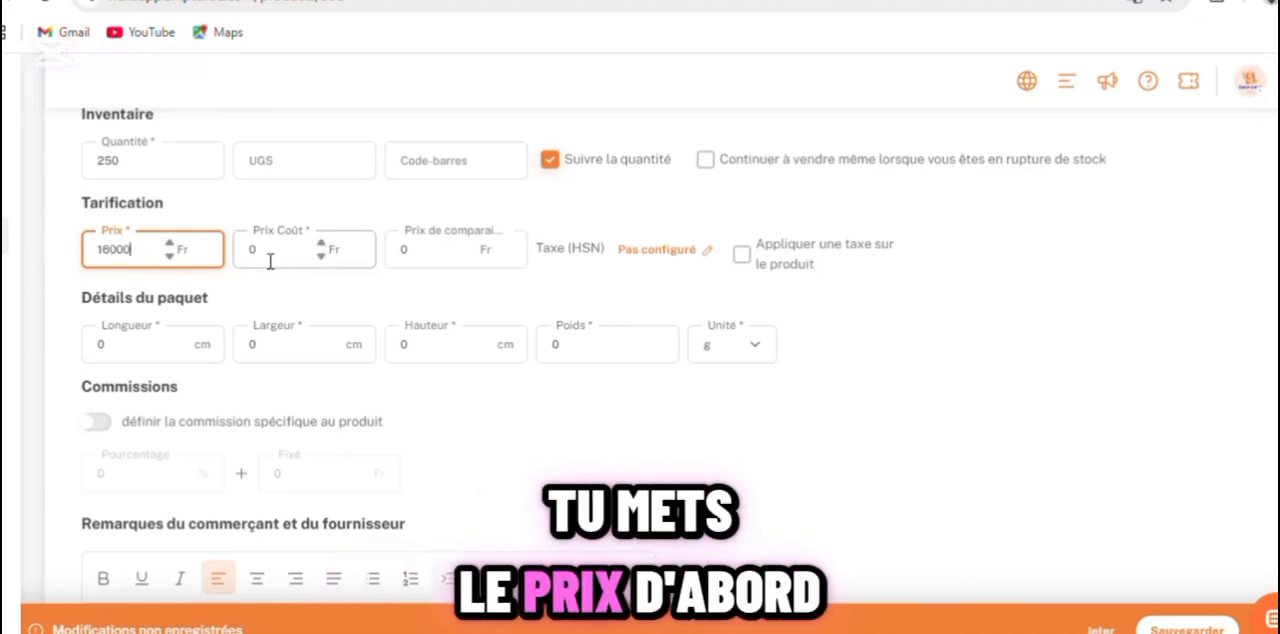
click(276, 257)
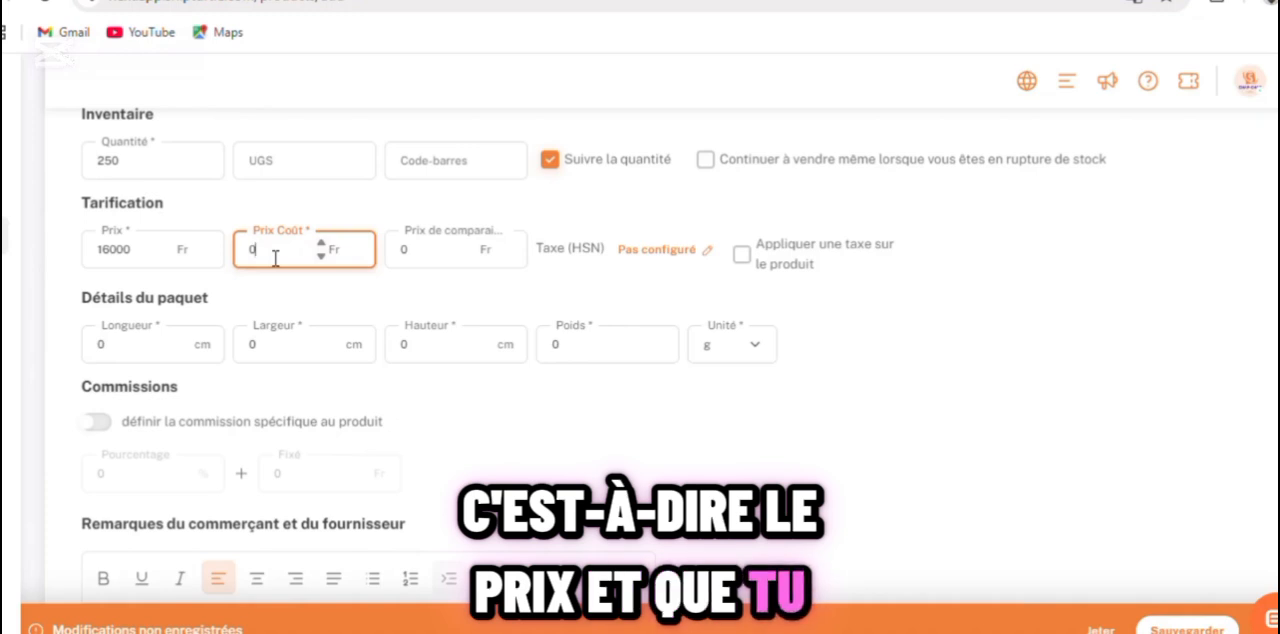
text(1300)
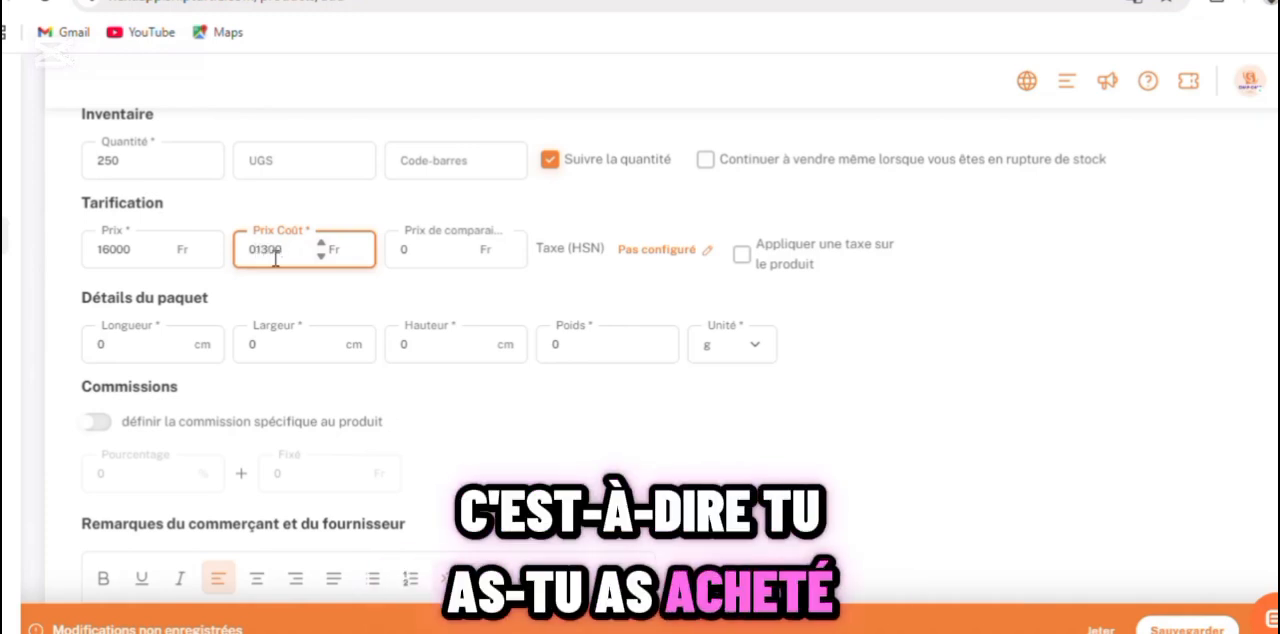
key(BackSpace)
key(BackSpace)
key(BackSpace)
key(BackSpace)
key(BackSpace)
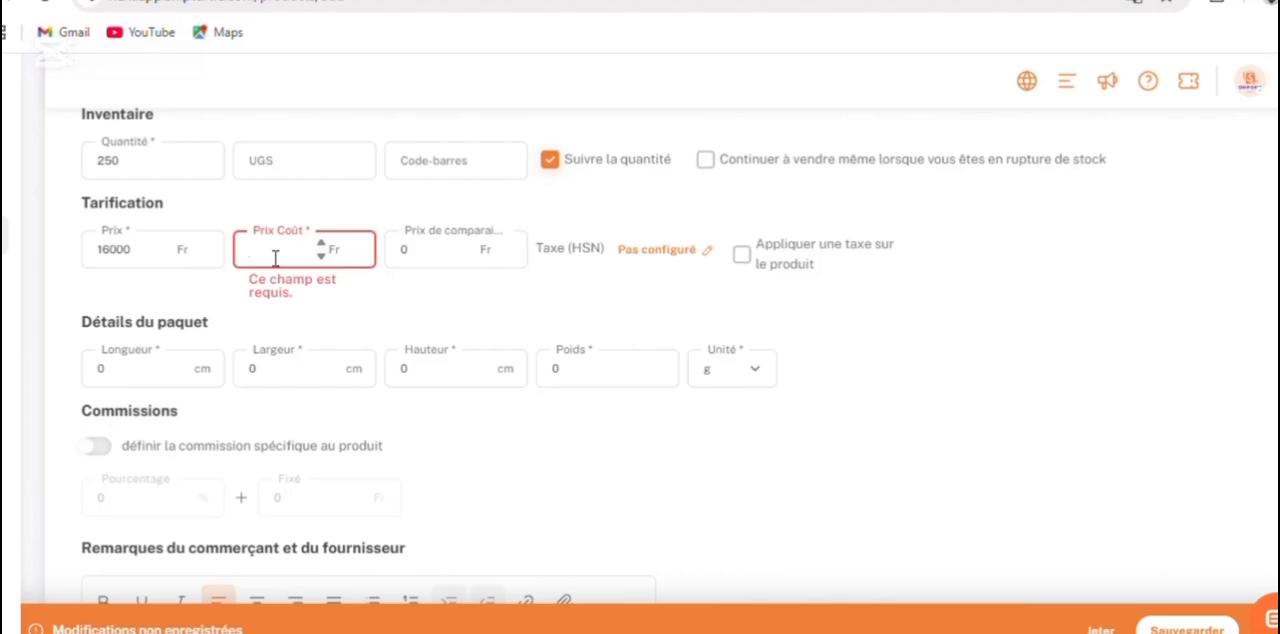
text(13000)
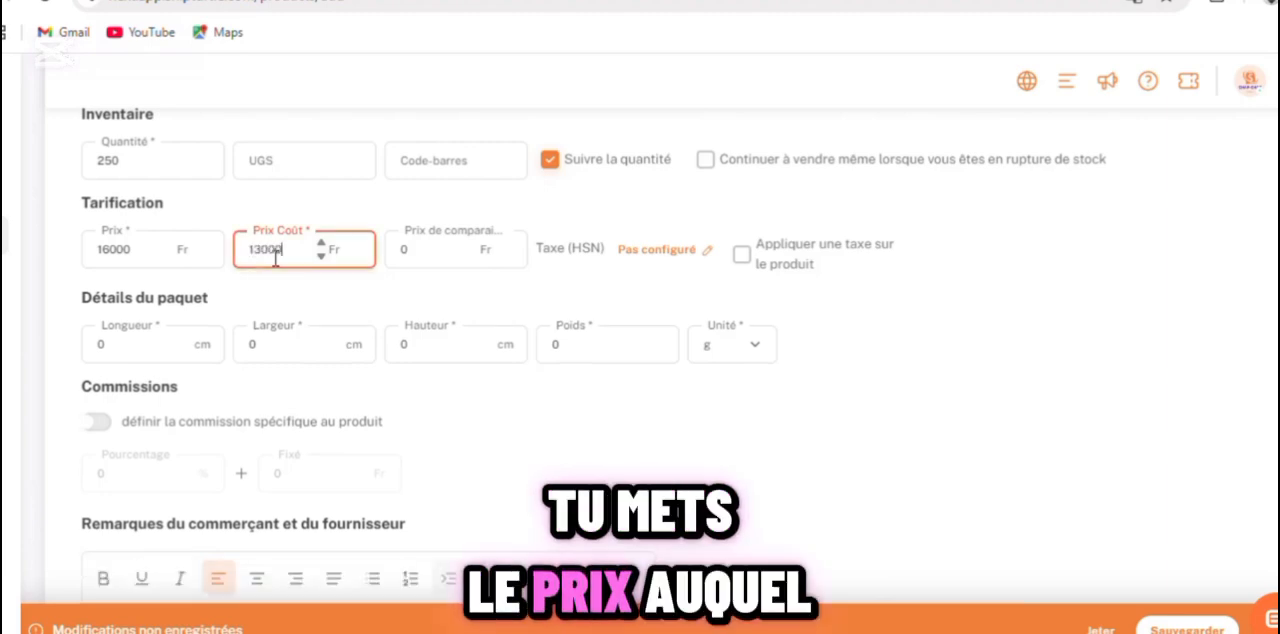
Set the product's comparison price to 20000 Fr
click(417, 256)
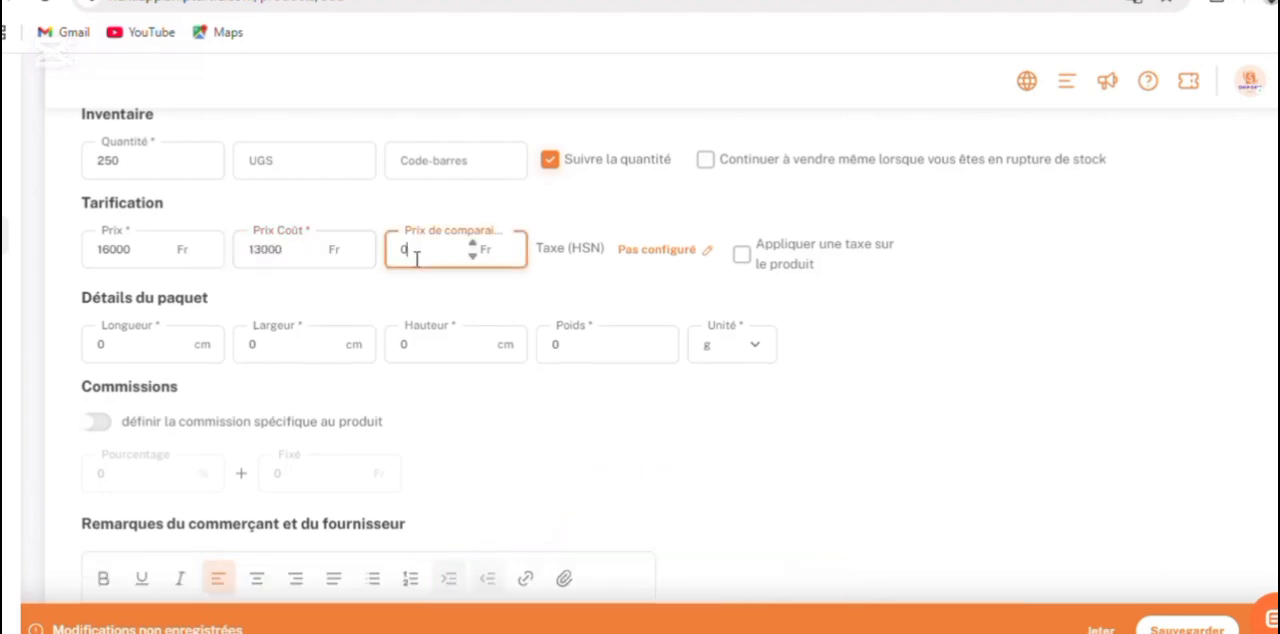
key(BackSpace)
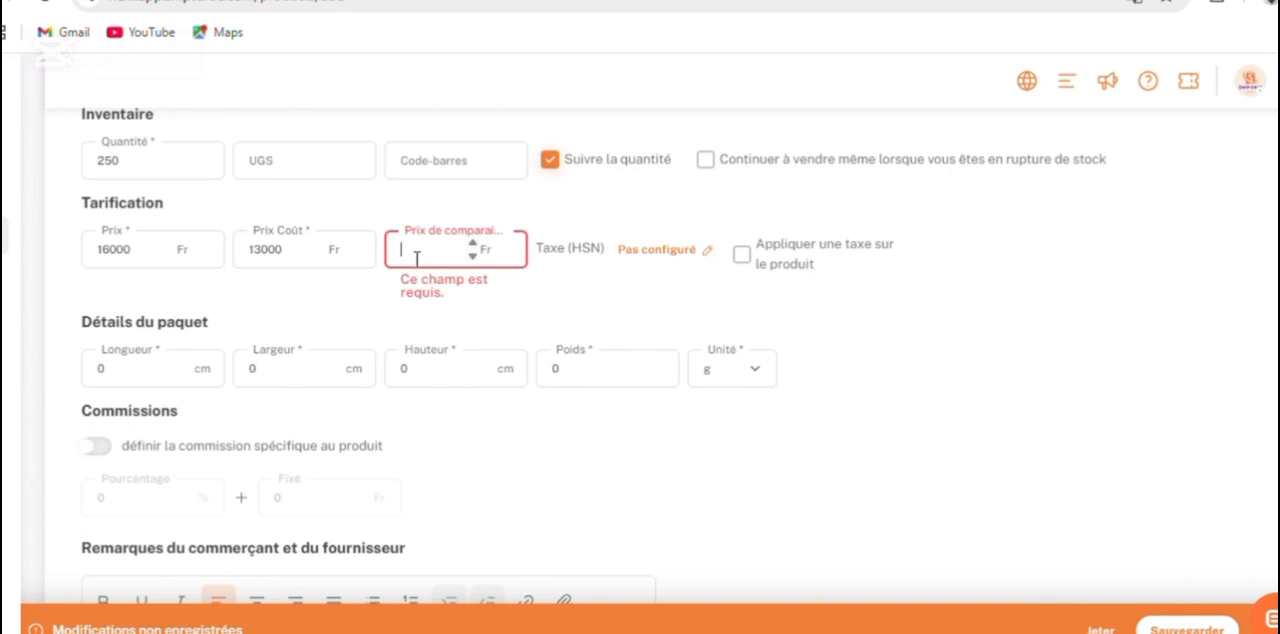
text(20000)
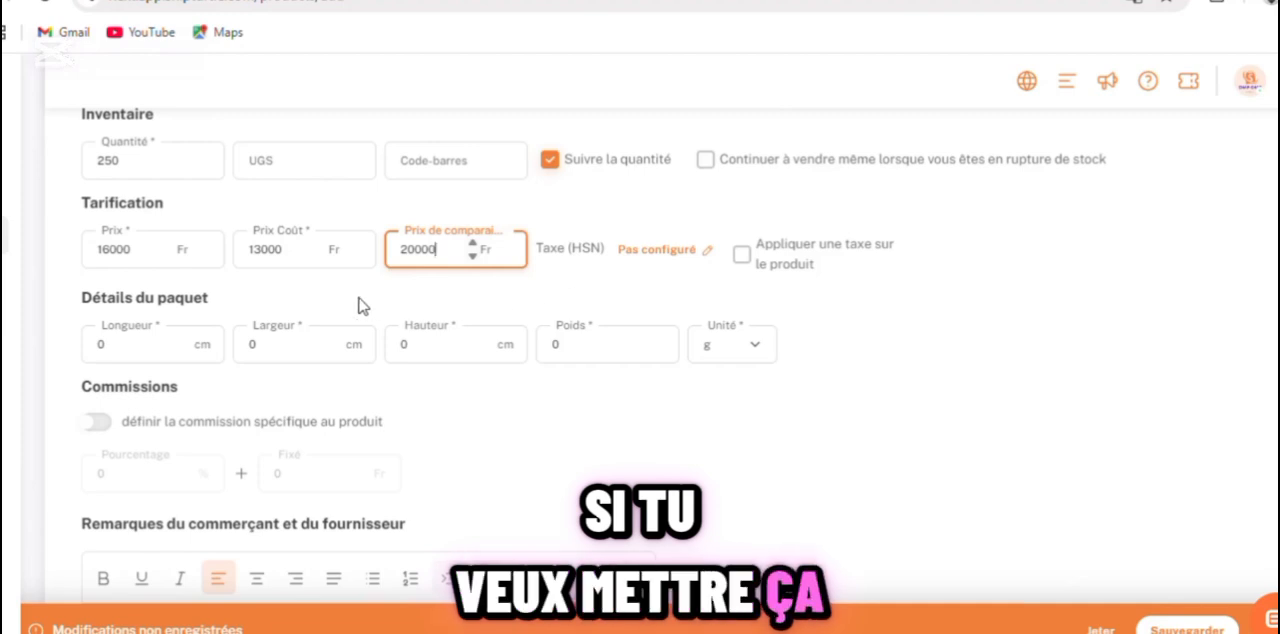
Set the package weight to 0.5 with kg as the unit
click(571, 345)
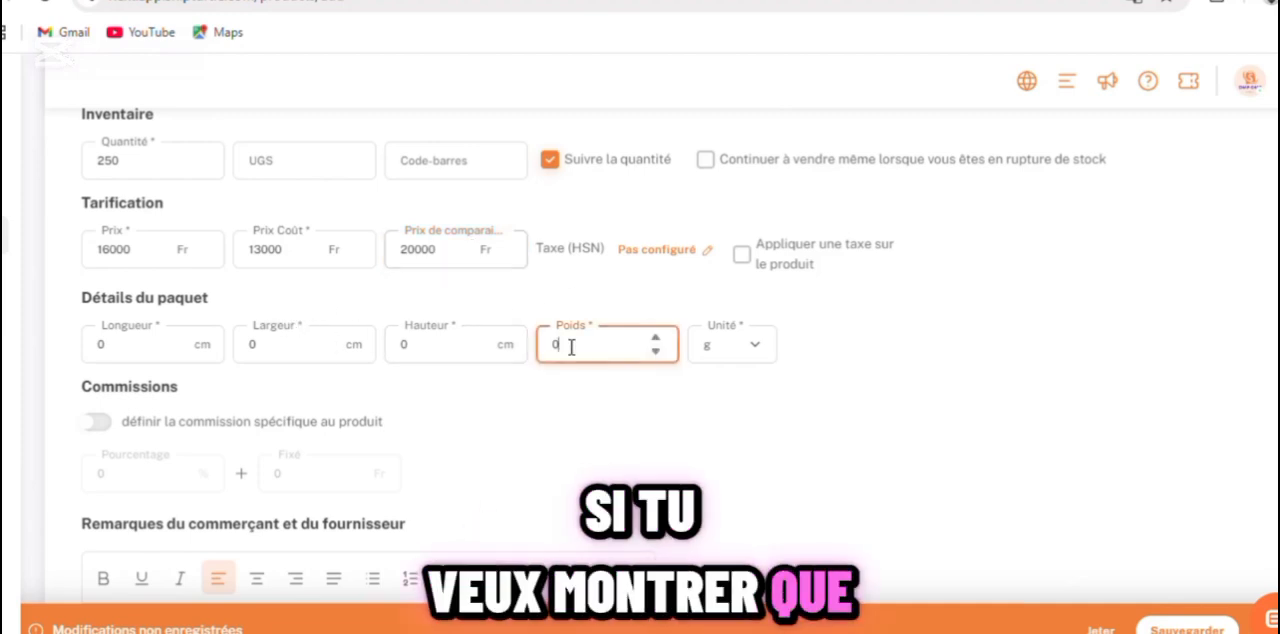
text(.5)
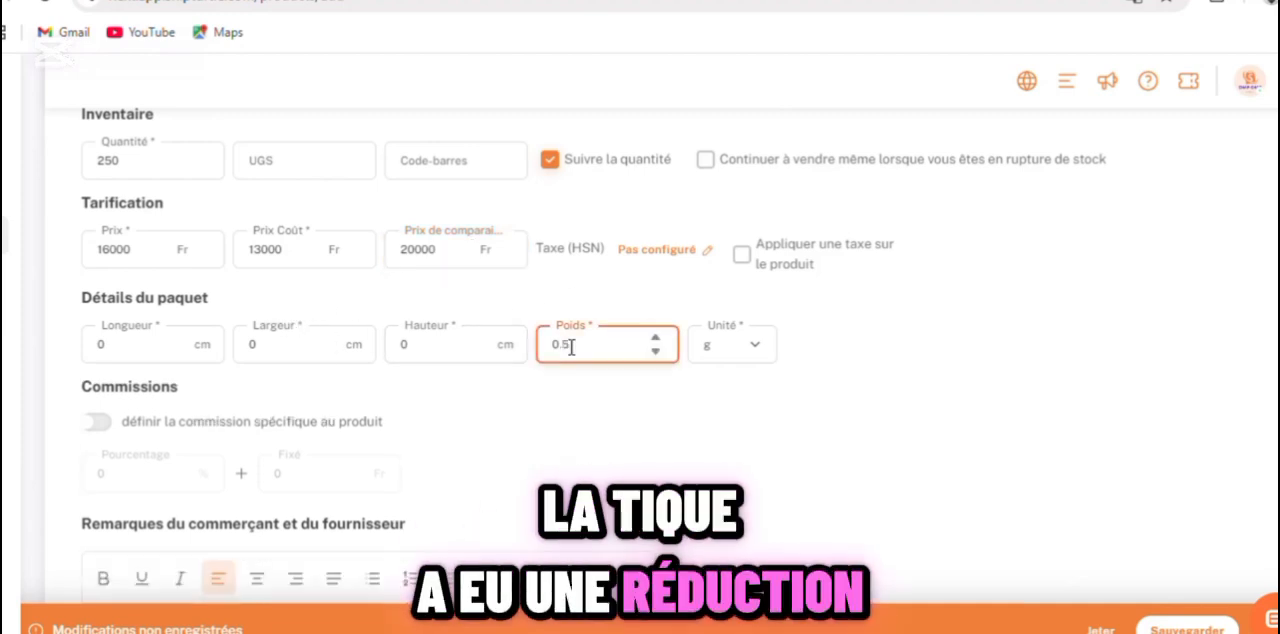
click(750, 349)
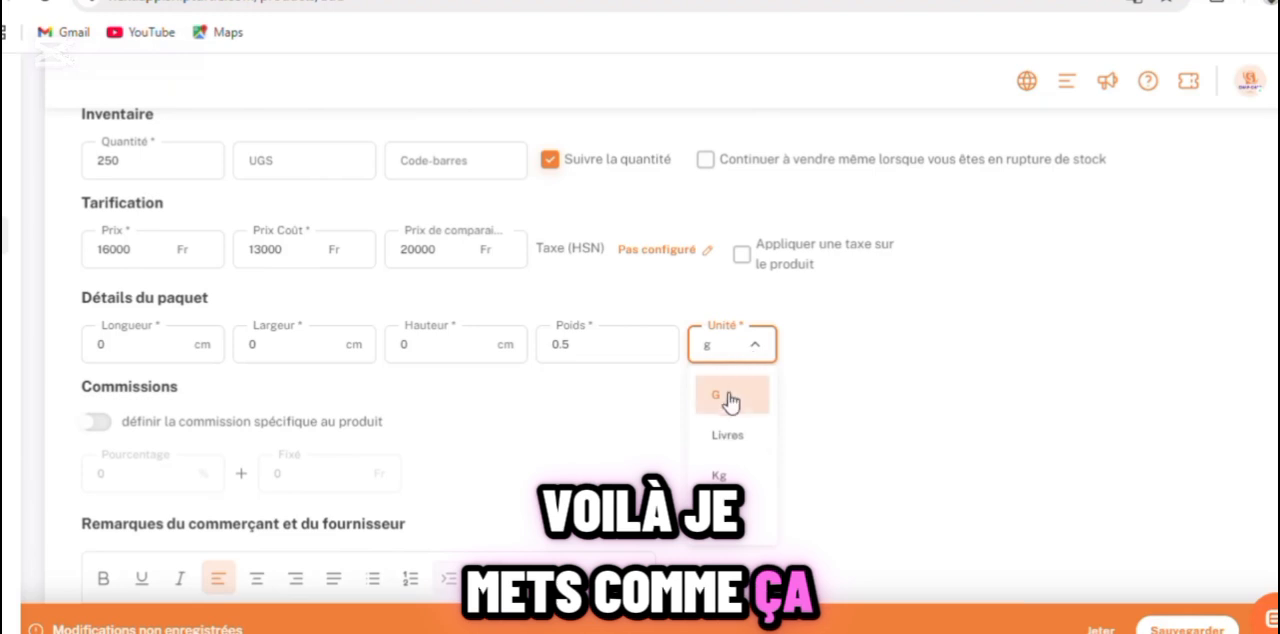
click(720, 478)
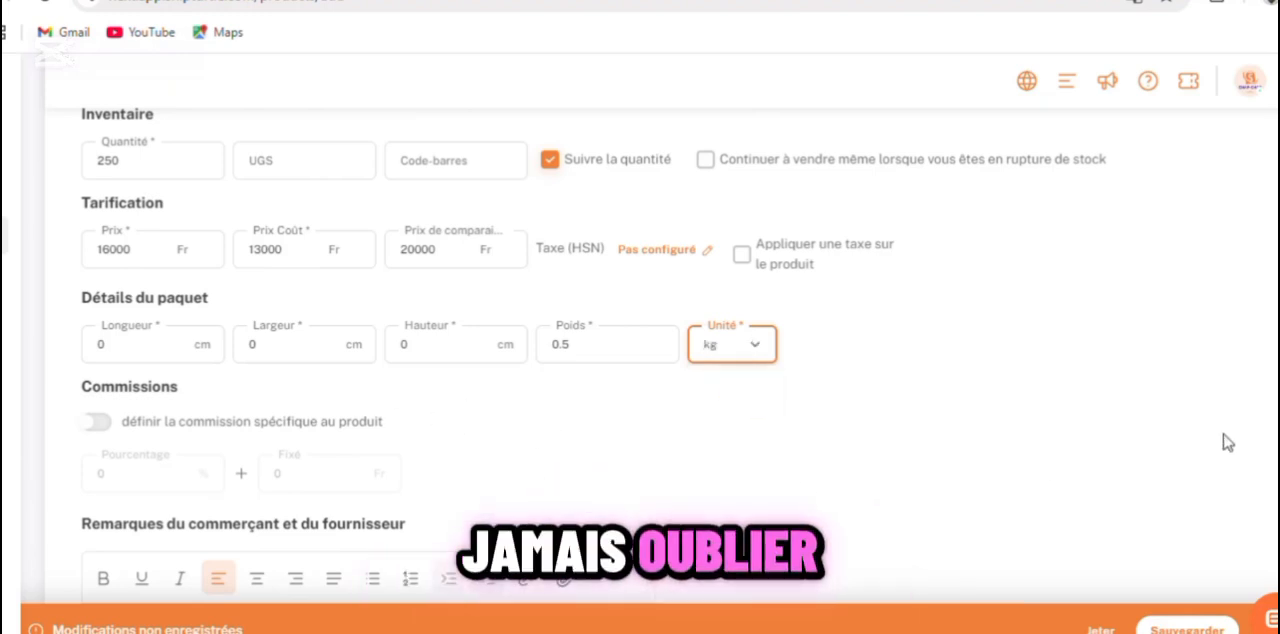
scroll(1228, 442, up, 3)
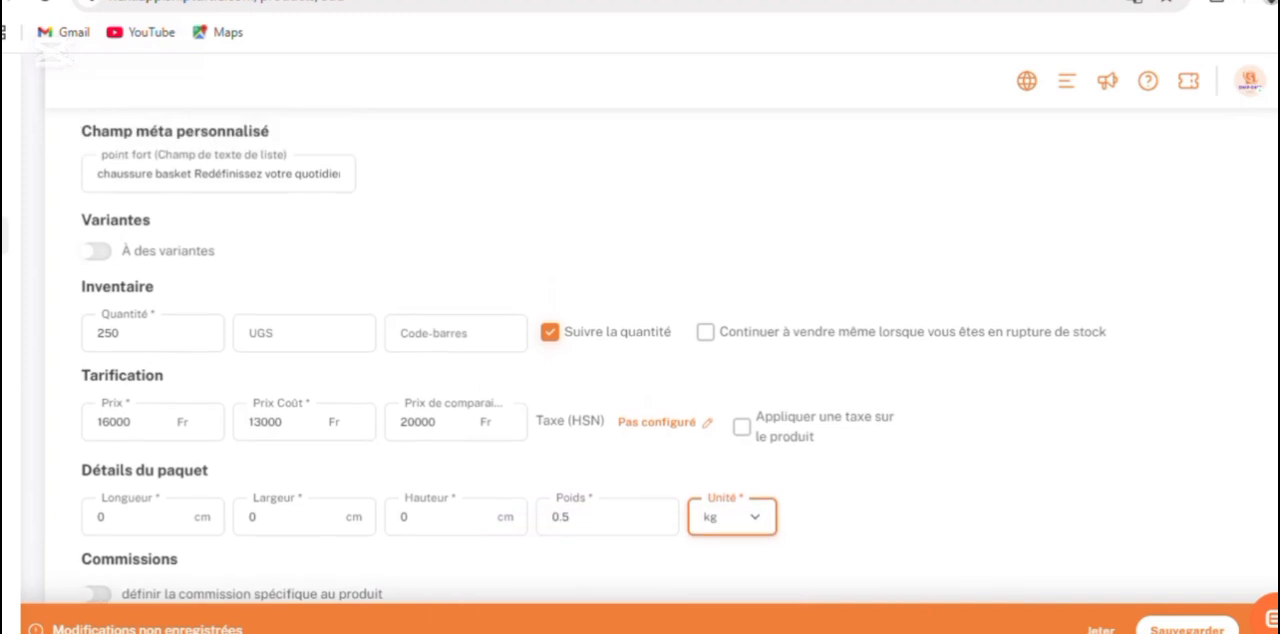
scroll(640, 365, up, 2)
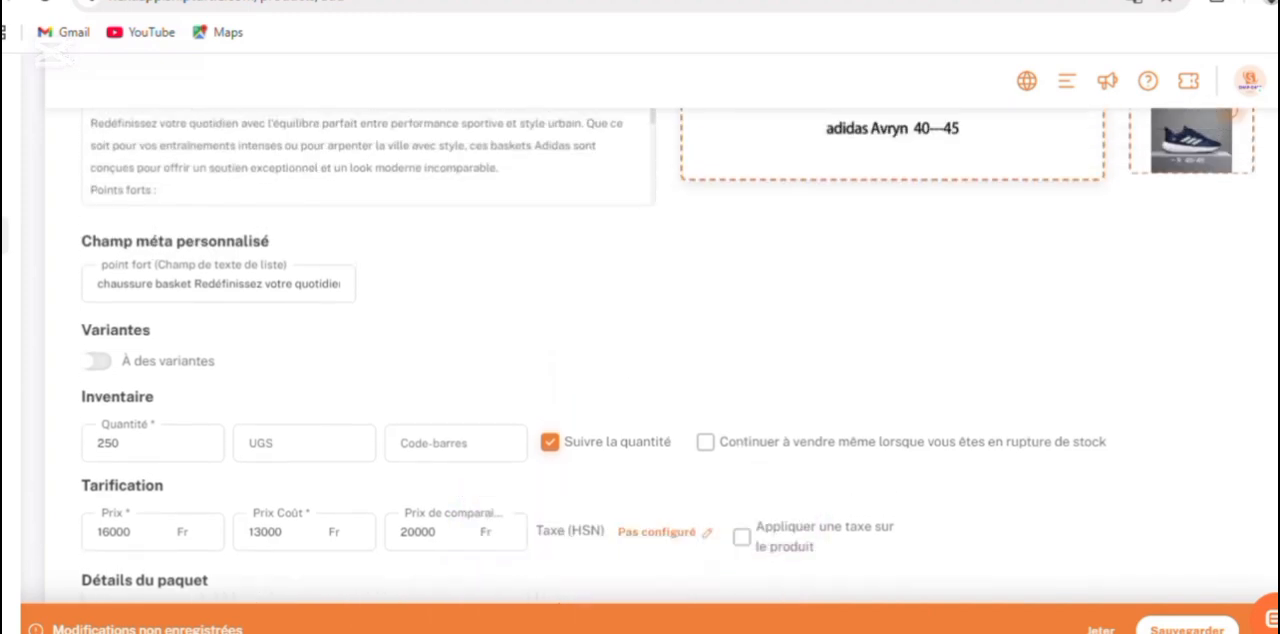
scroll(640, 350, down, 6)
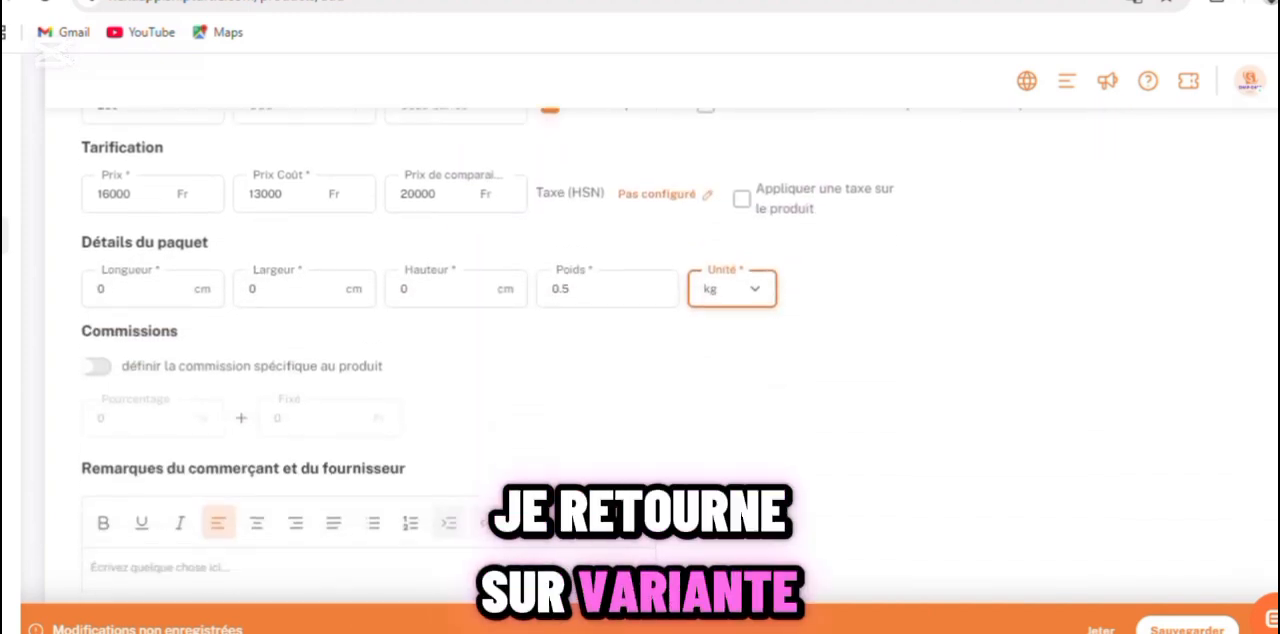
Turn on variants for the product and enter sizes 36, 37, 38, 39 and 40 for the Taille option
scroll(829, 362, up, 6)
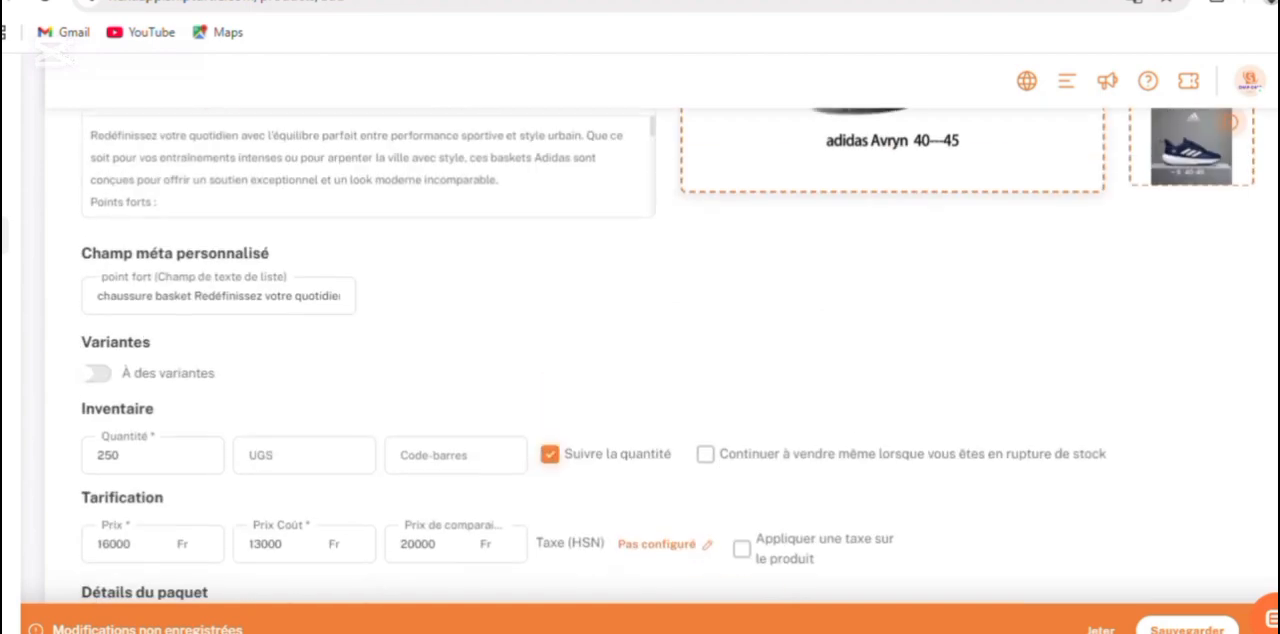
click(92, 376)
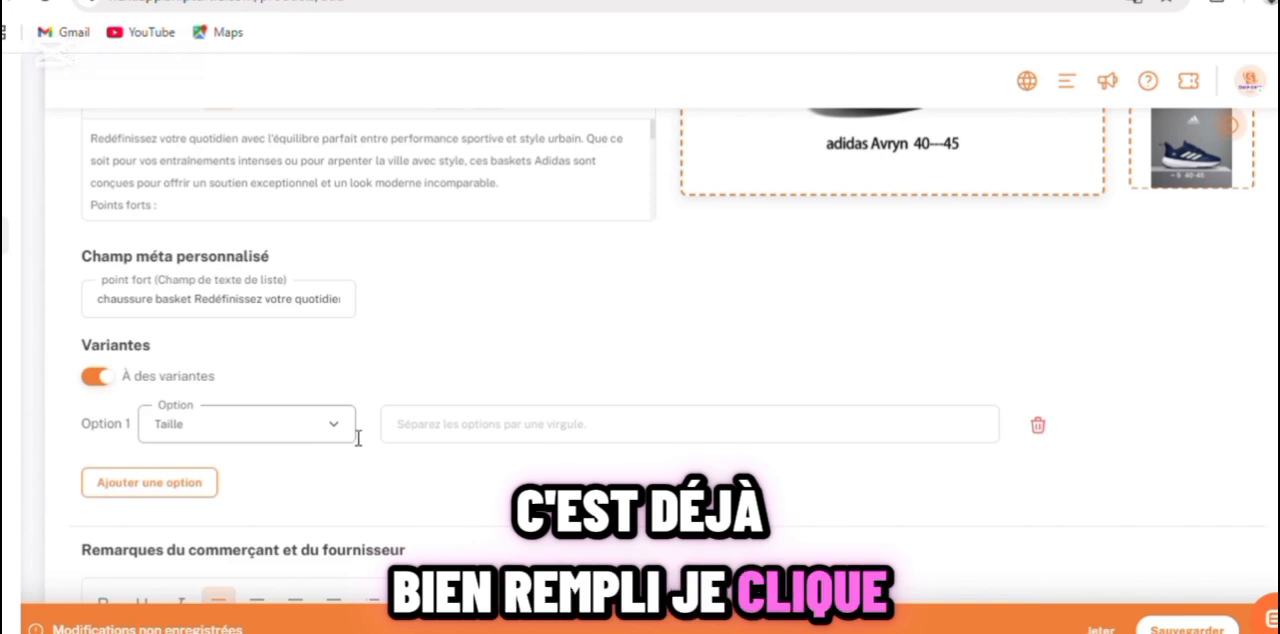
click(399, 425)
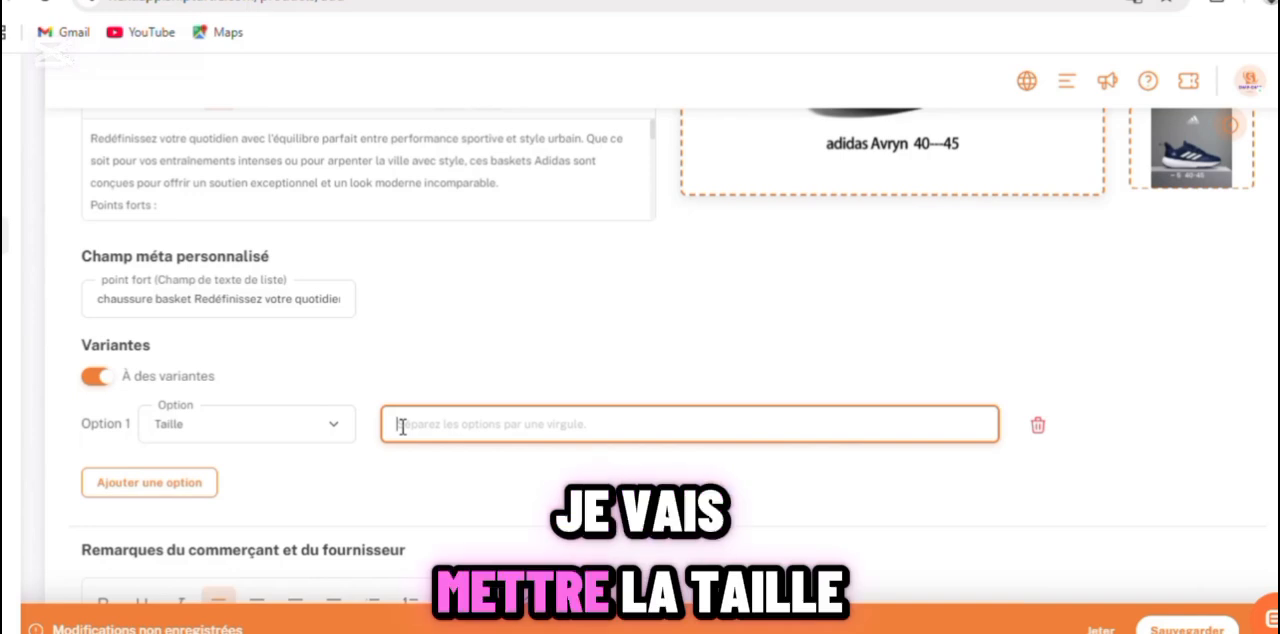
text(38)
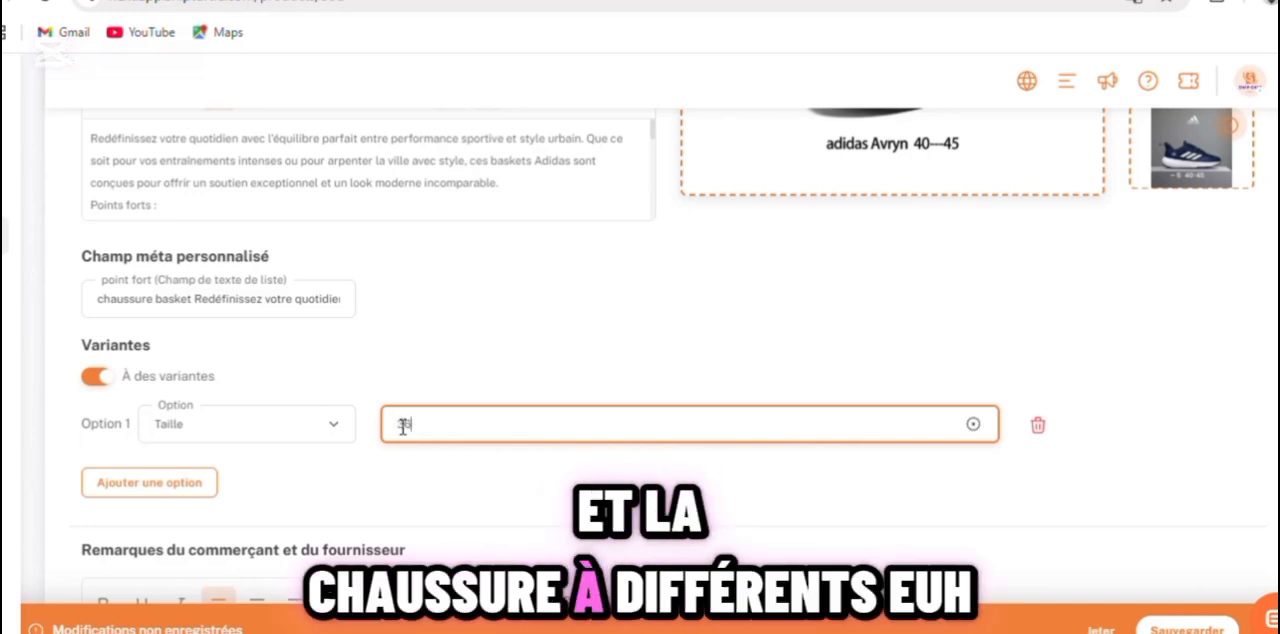
key(Return)
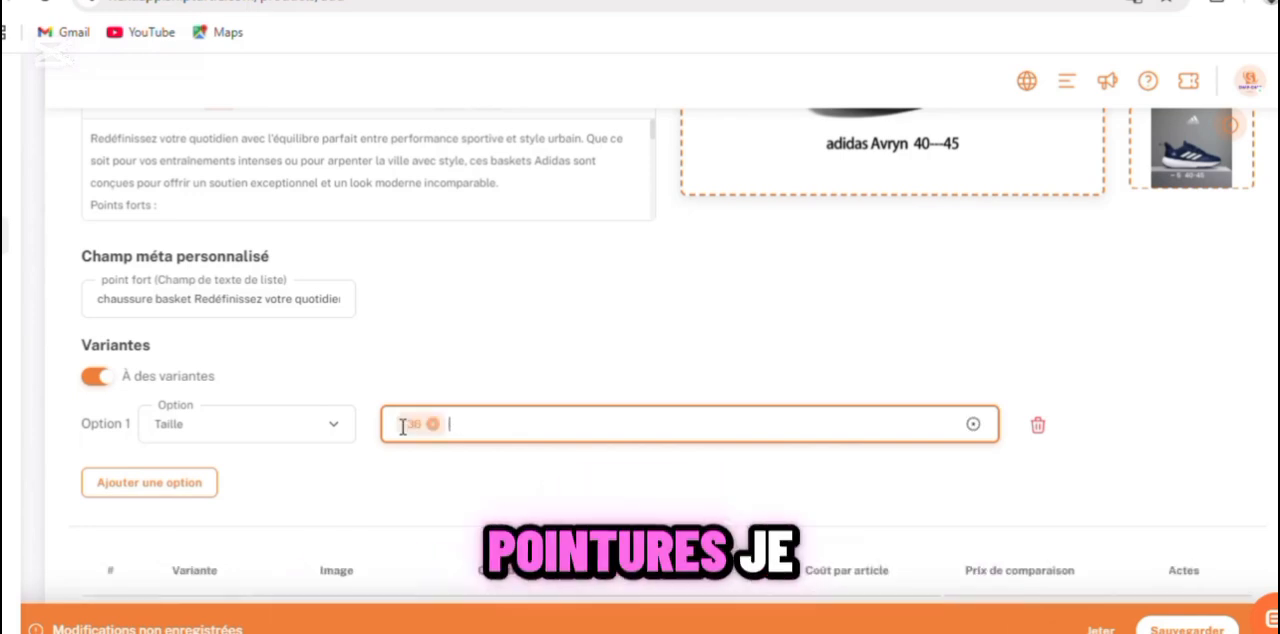
text(37)
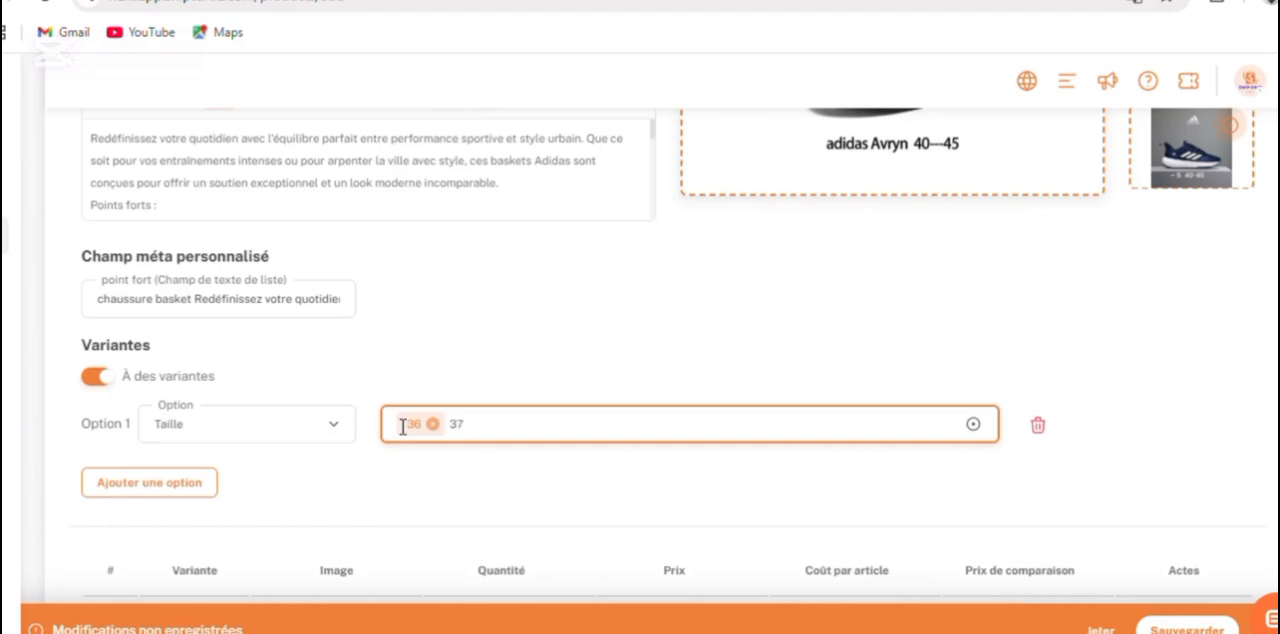
key(Return)
text(38)
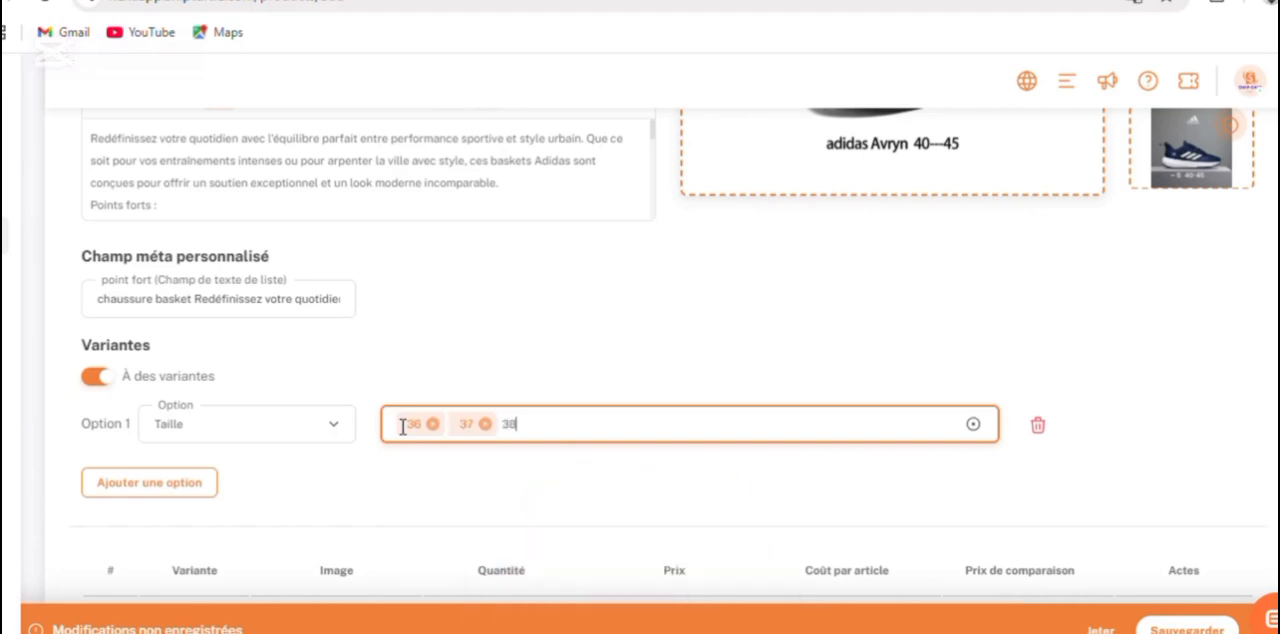
key(Return)
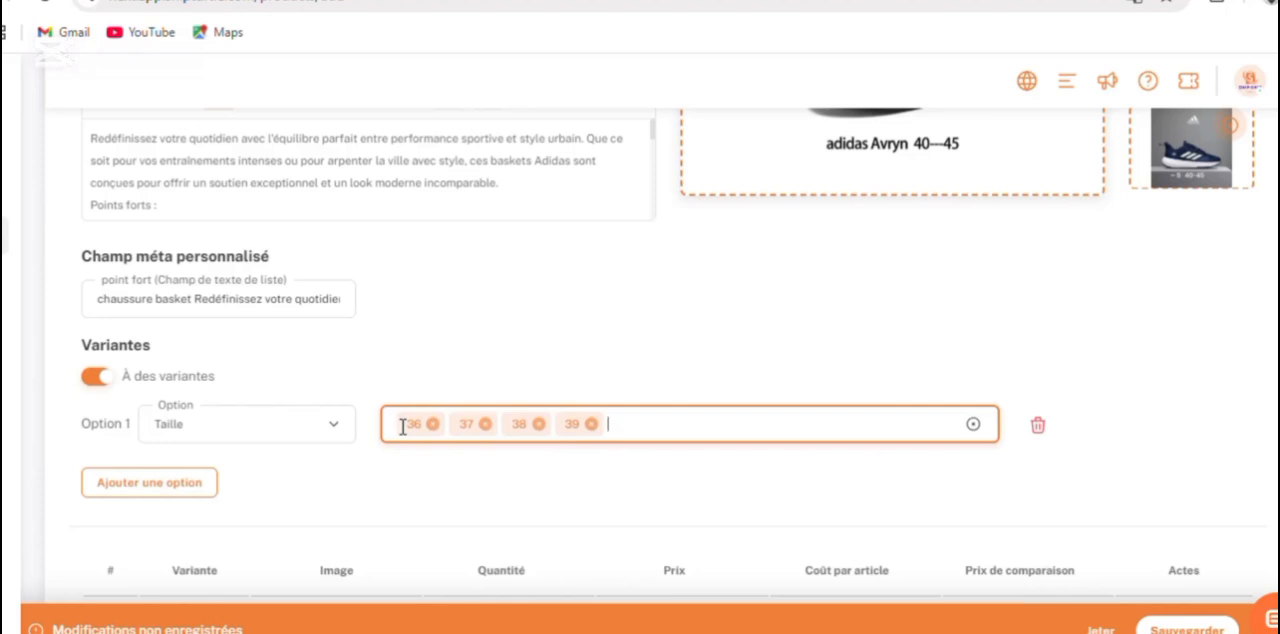
key(Return)
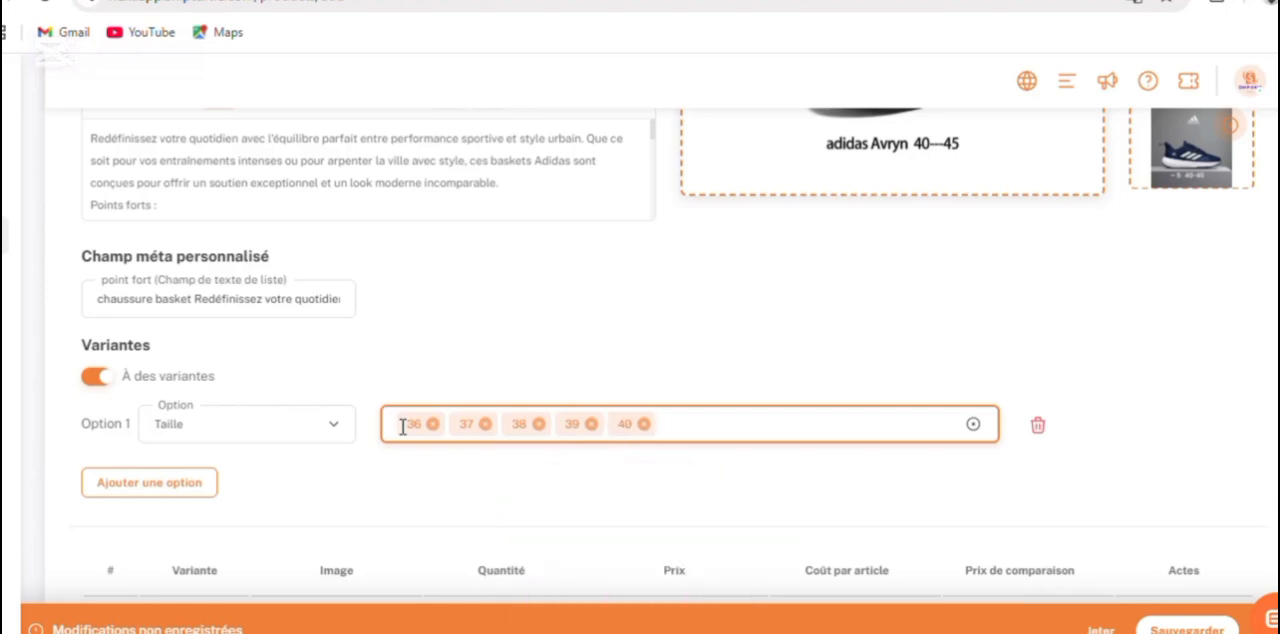
Add sizes 41, 42, 43, 44 and 45 to the Taille option
text(41)
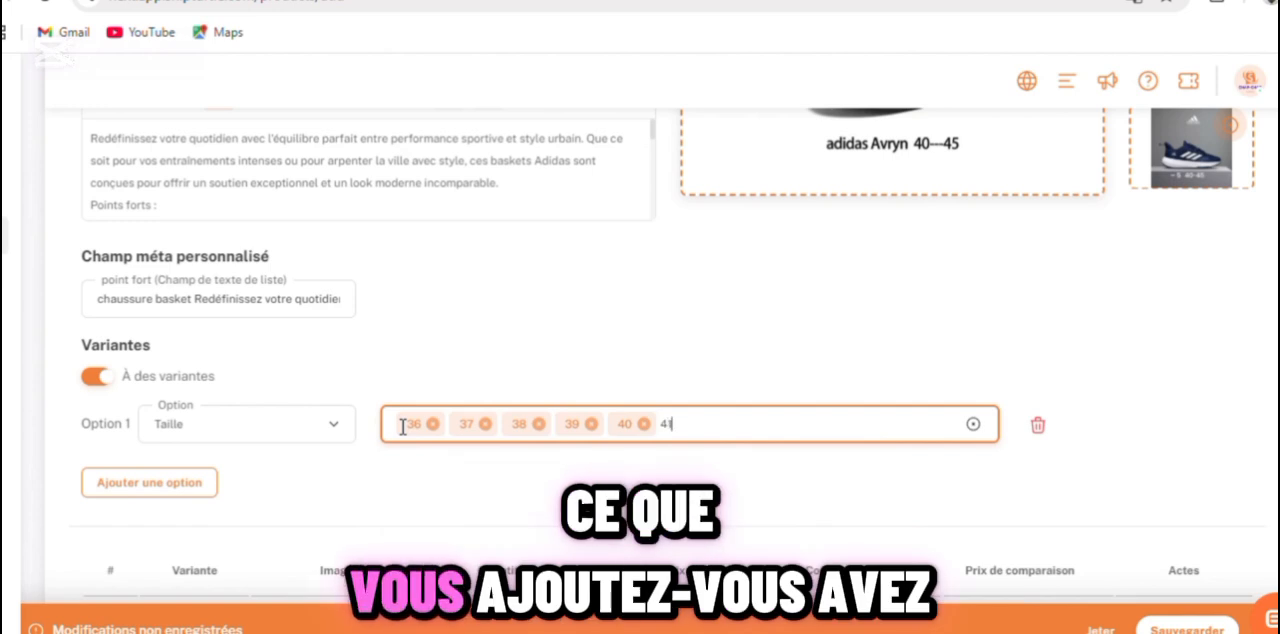
key(Return)
text(42 )
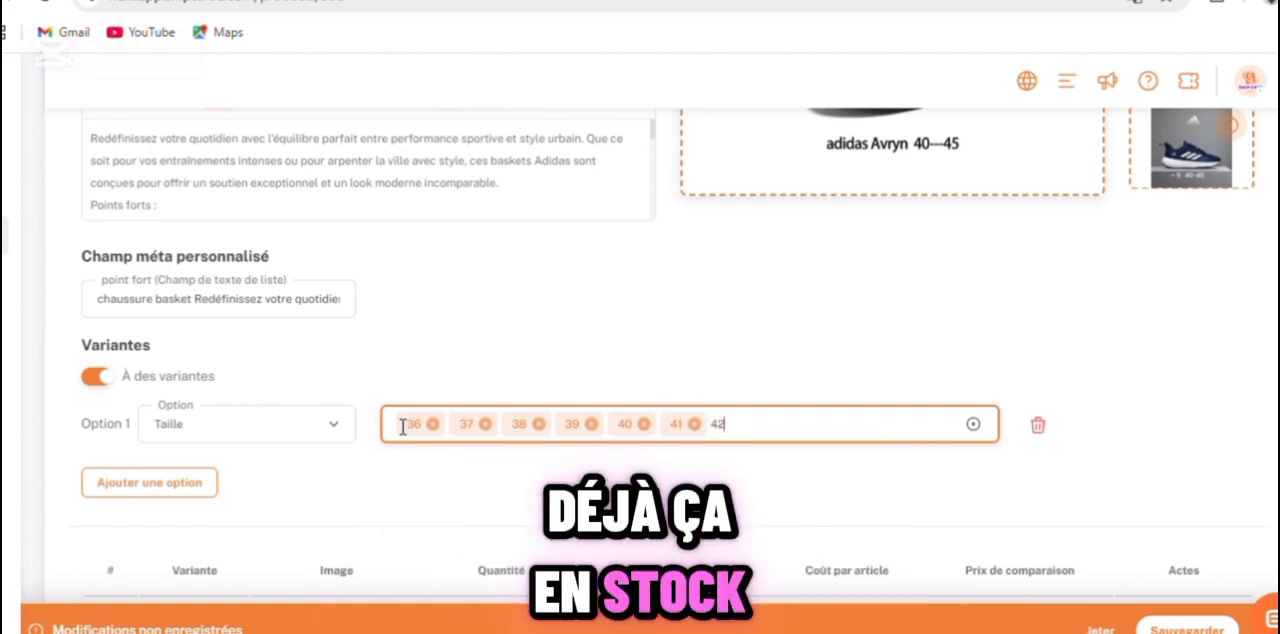
text(43)
key(Return)
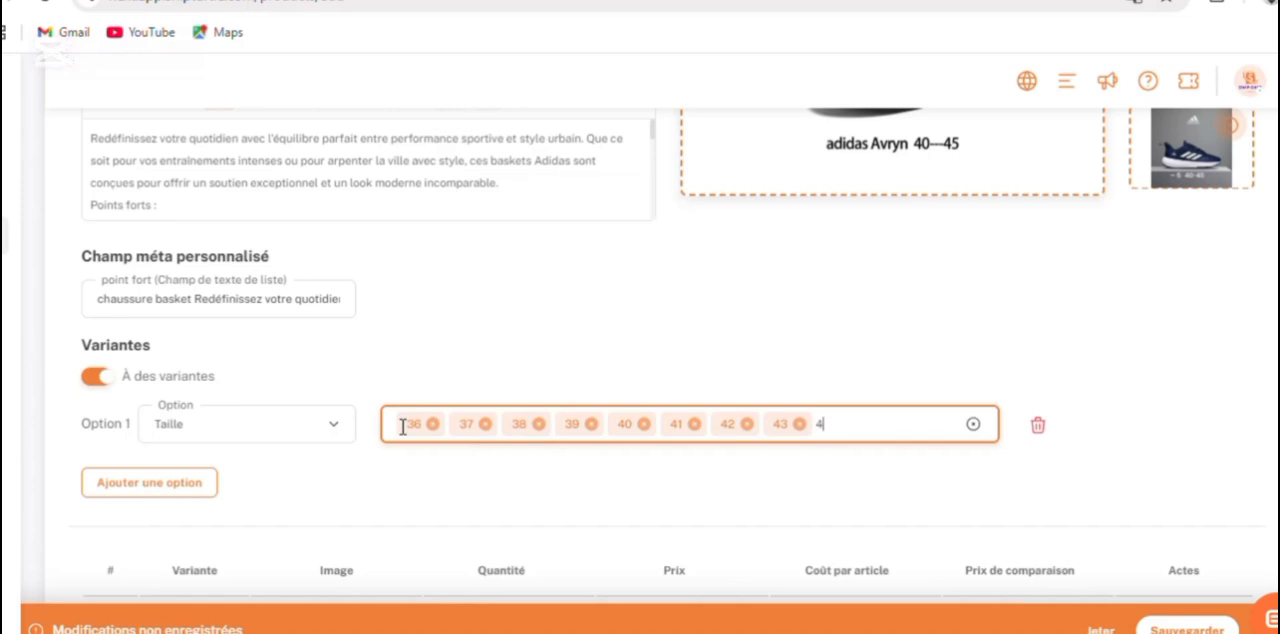
text(44)
key(Return)
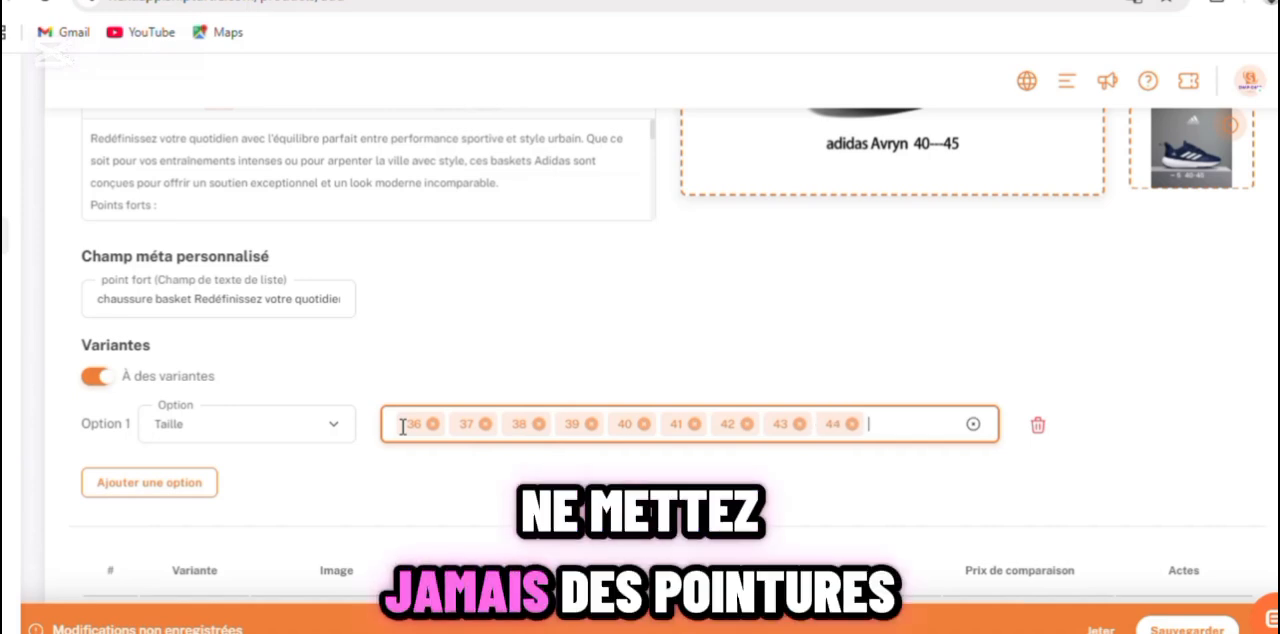
text(45)
key(Return)
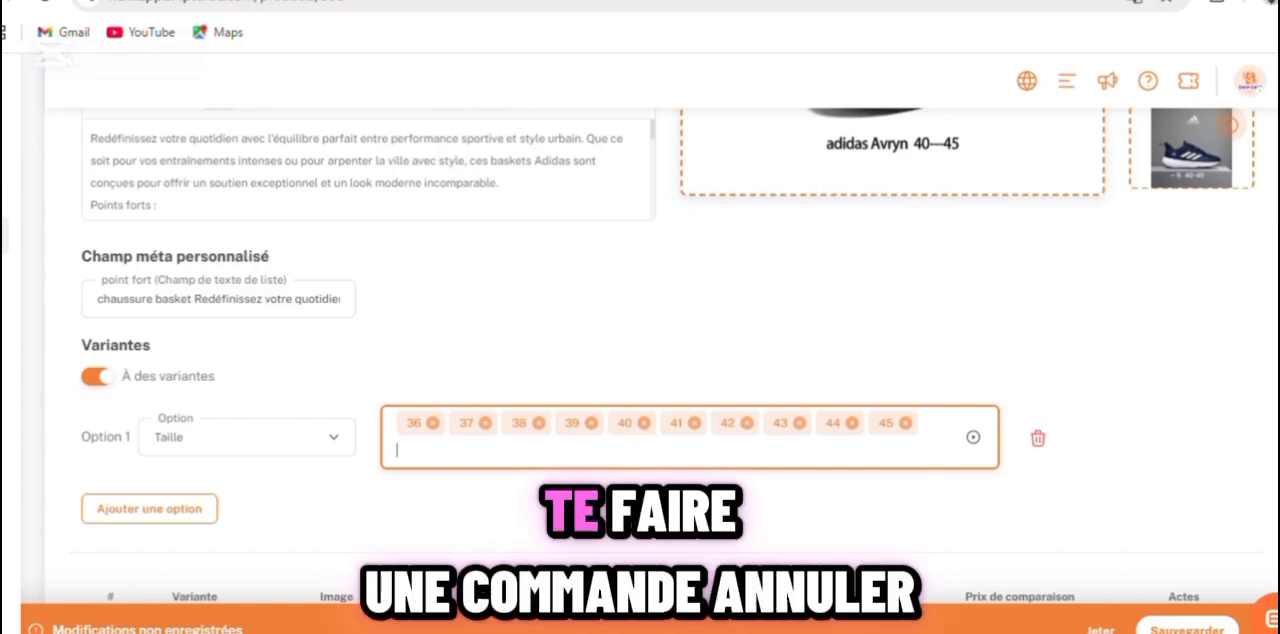
Add a second variant option of the type Couleur
scroll(600, 510, down, 2)
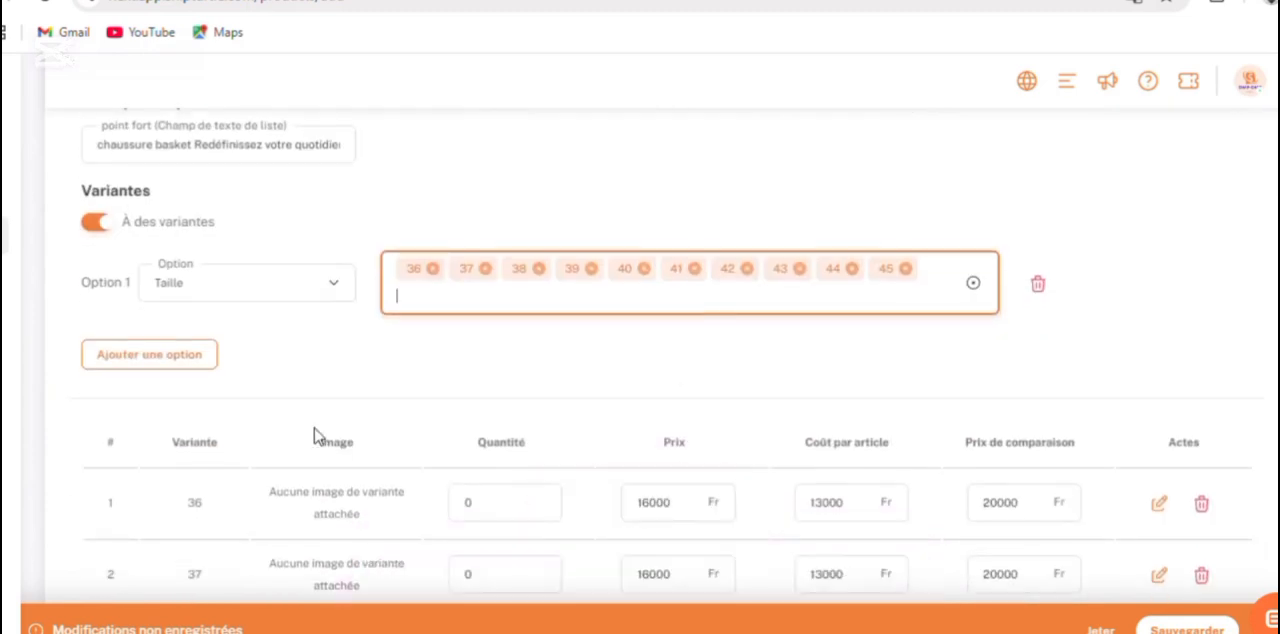
click(167, 366)
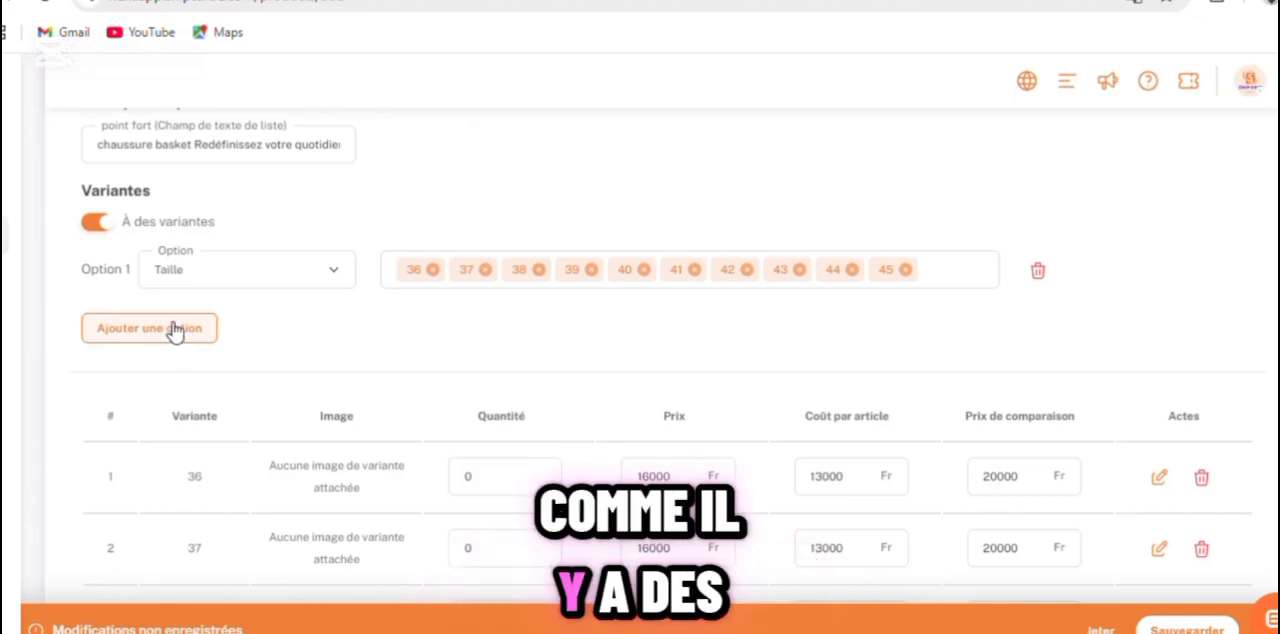
click(174, 330)
click(207, 326)
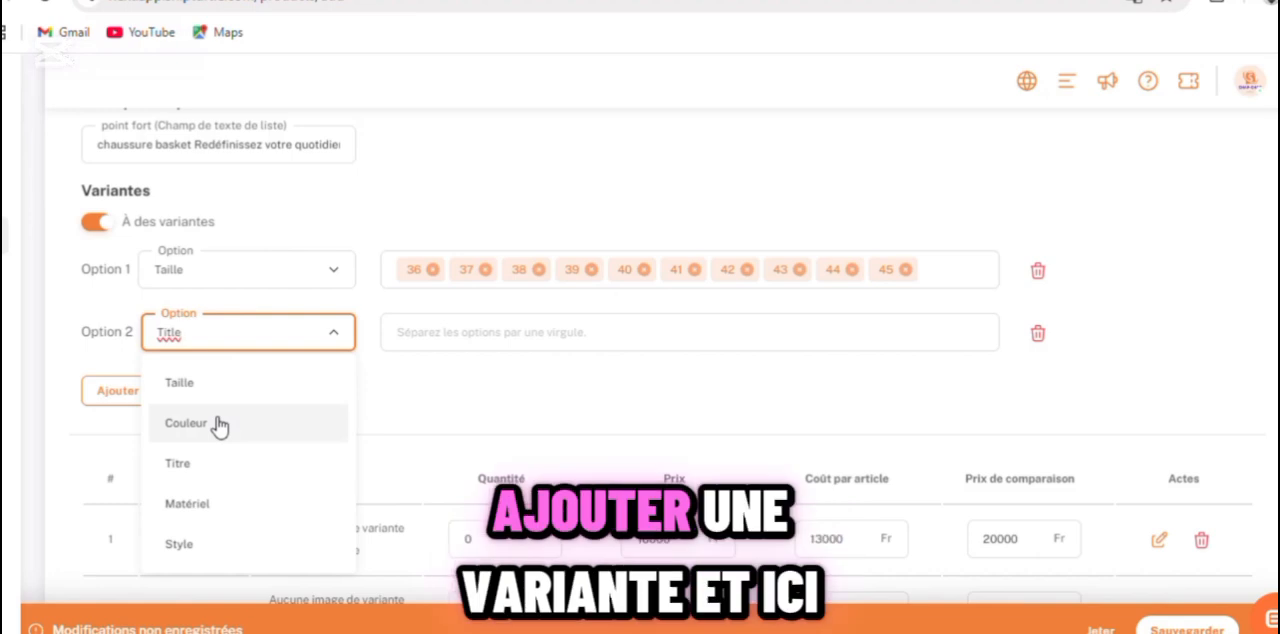
click(481, 320)
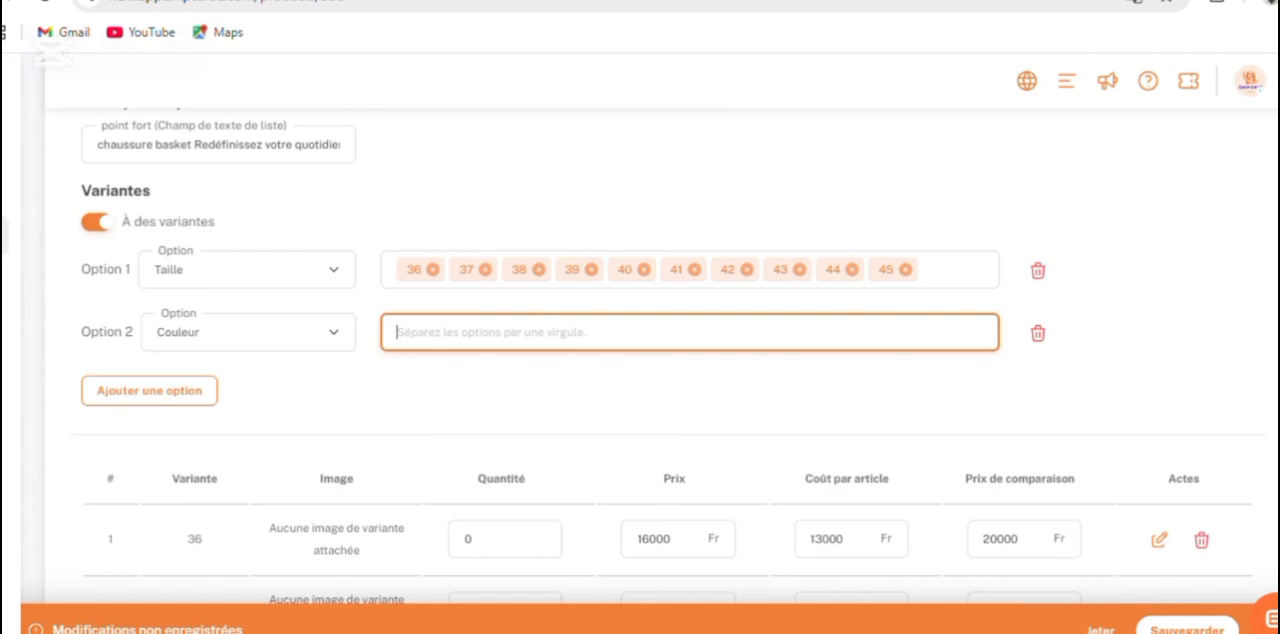
Enter Gris and Noire as values of the Couleur option
scroll(690, 350, up, 7)
scroll(690, 350, down, 2)
scroll(690, 350, down, 5)
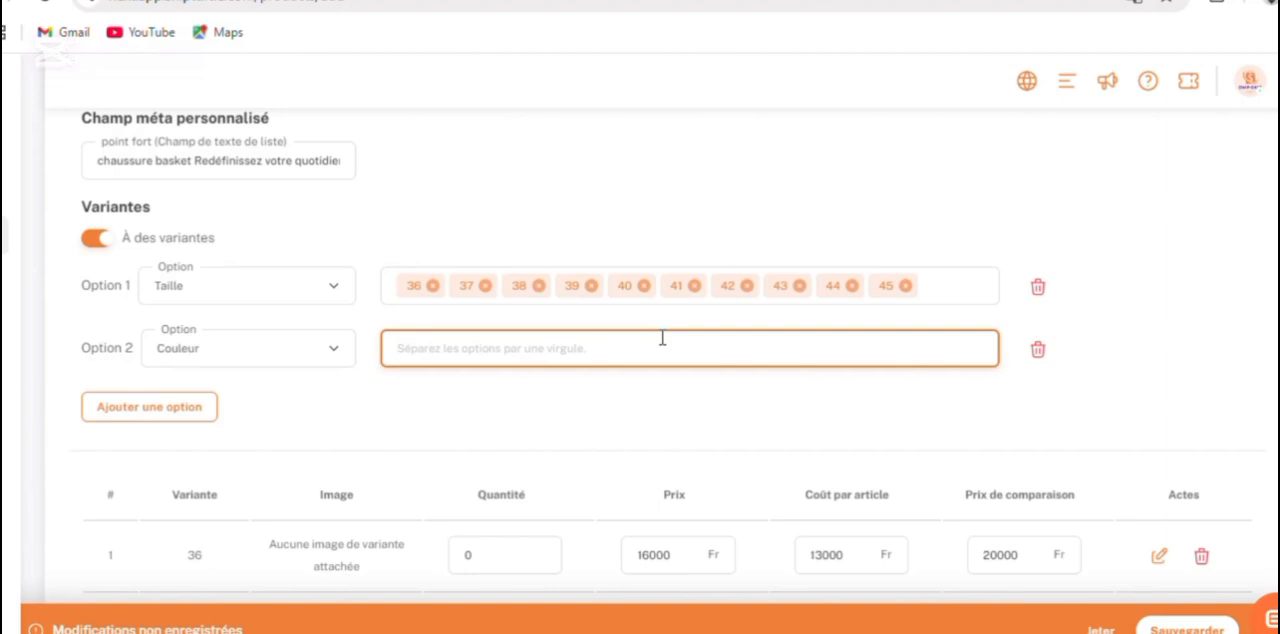
text(os)
key(BackSpace)
key(BackSpace)
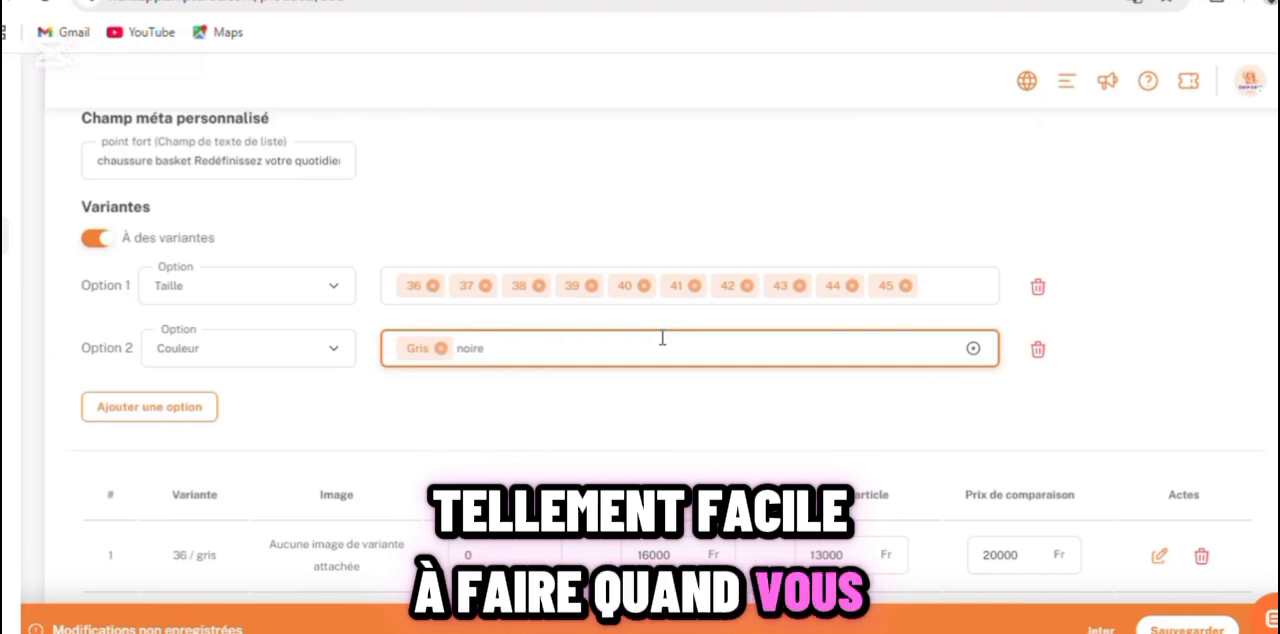
key(Return)
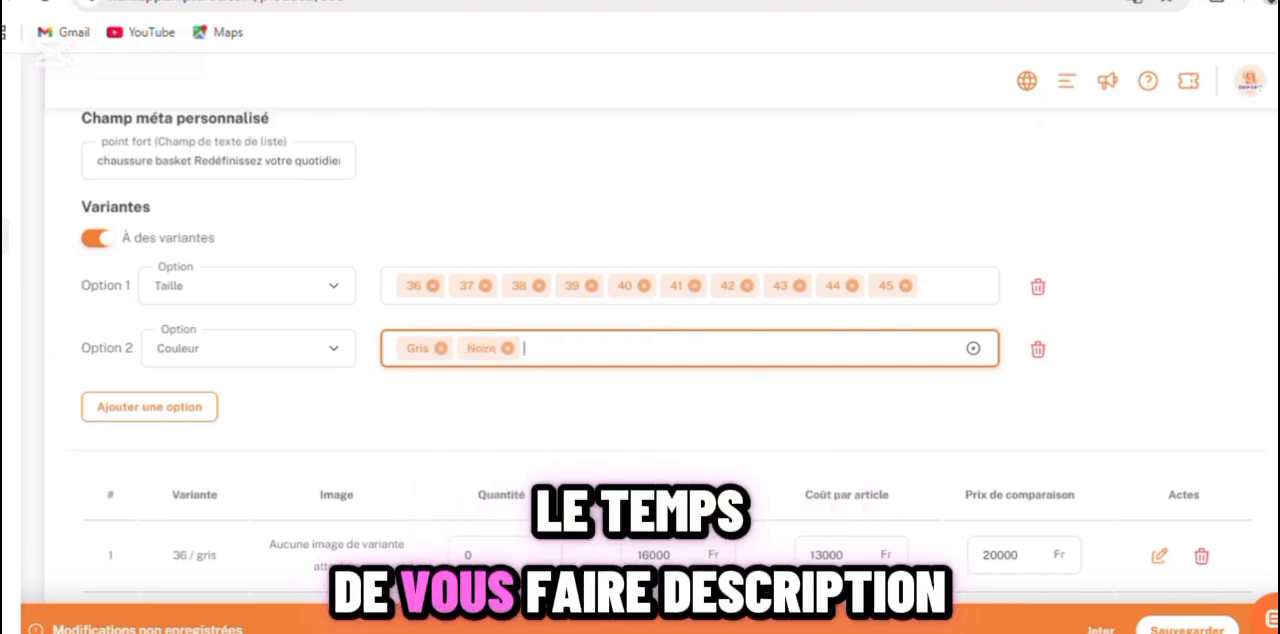
Add Bleu marine as another value of the Couleur option
scroll(640, 360, up, 3)
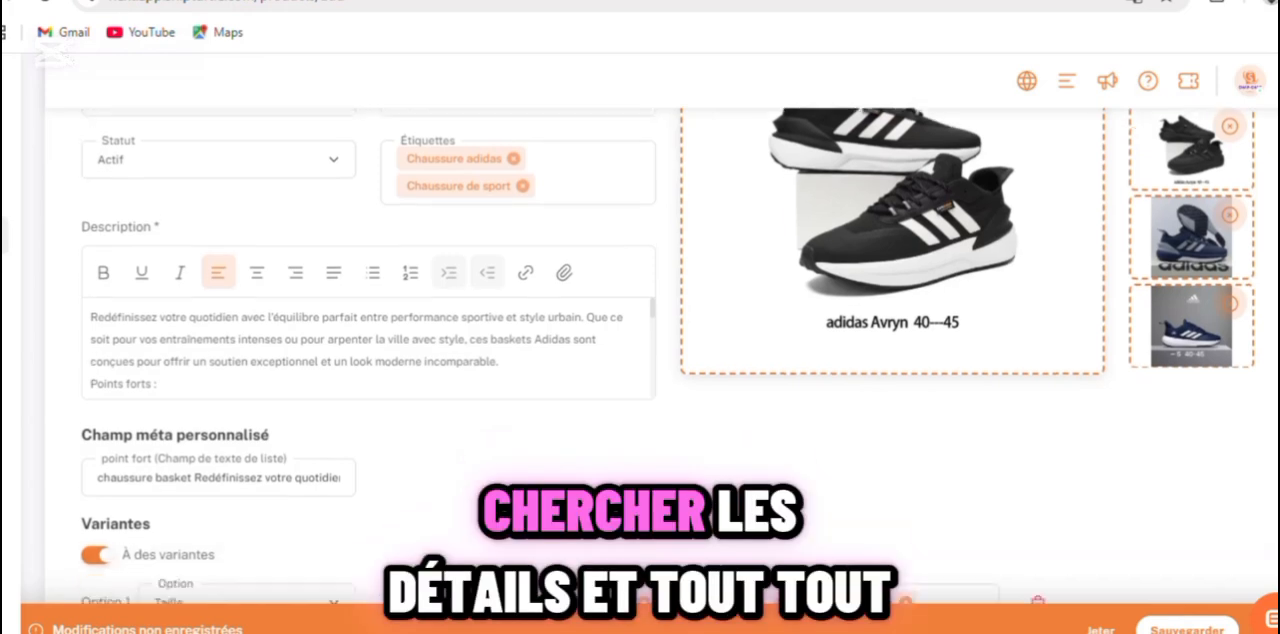
scroll(971, 286, down, 1)
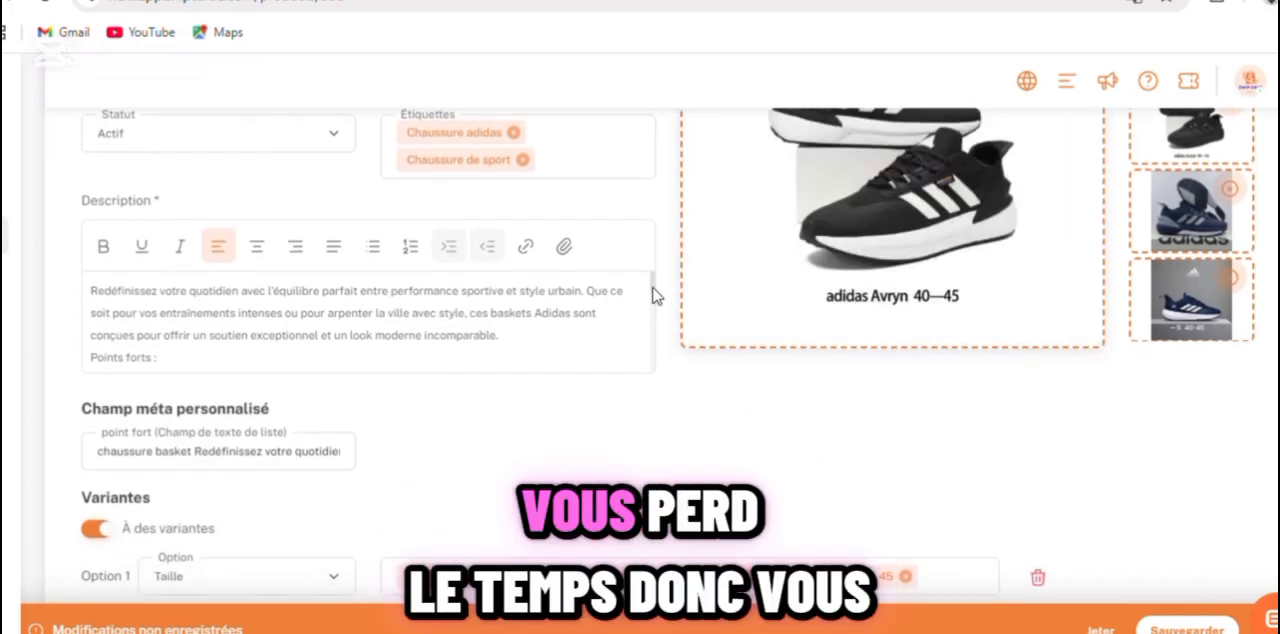
drag(654, 296, 660, 364)
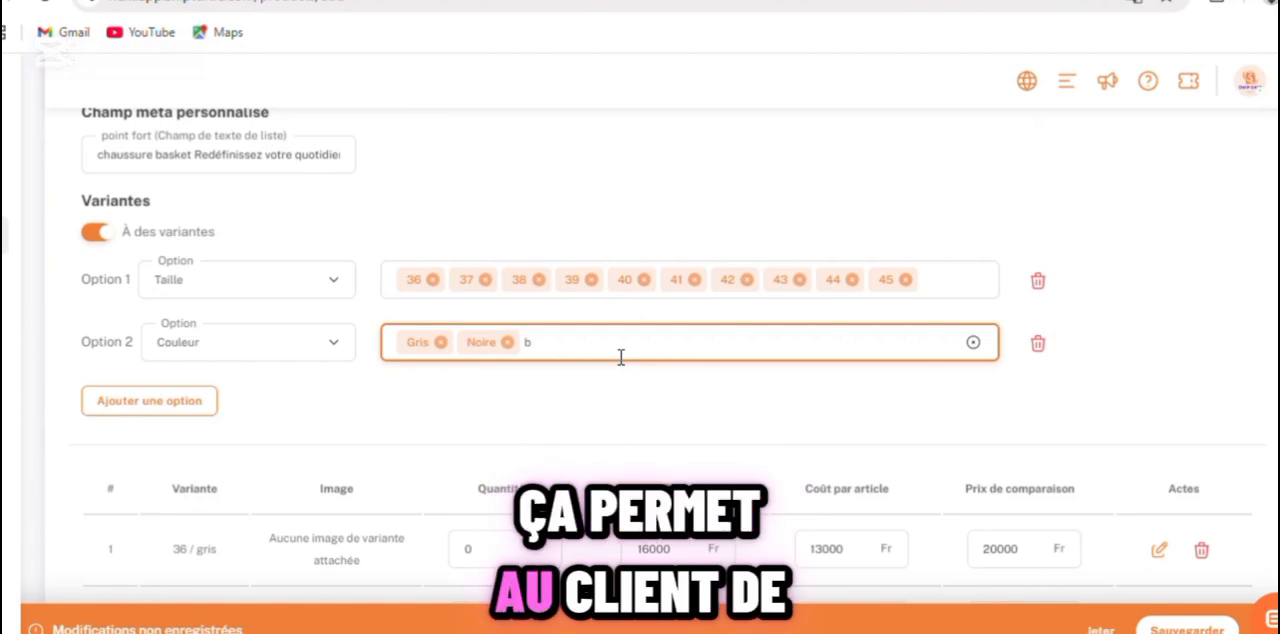
text(leu)
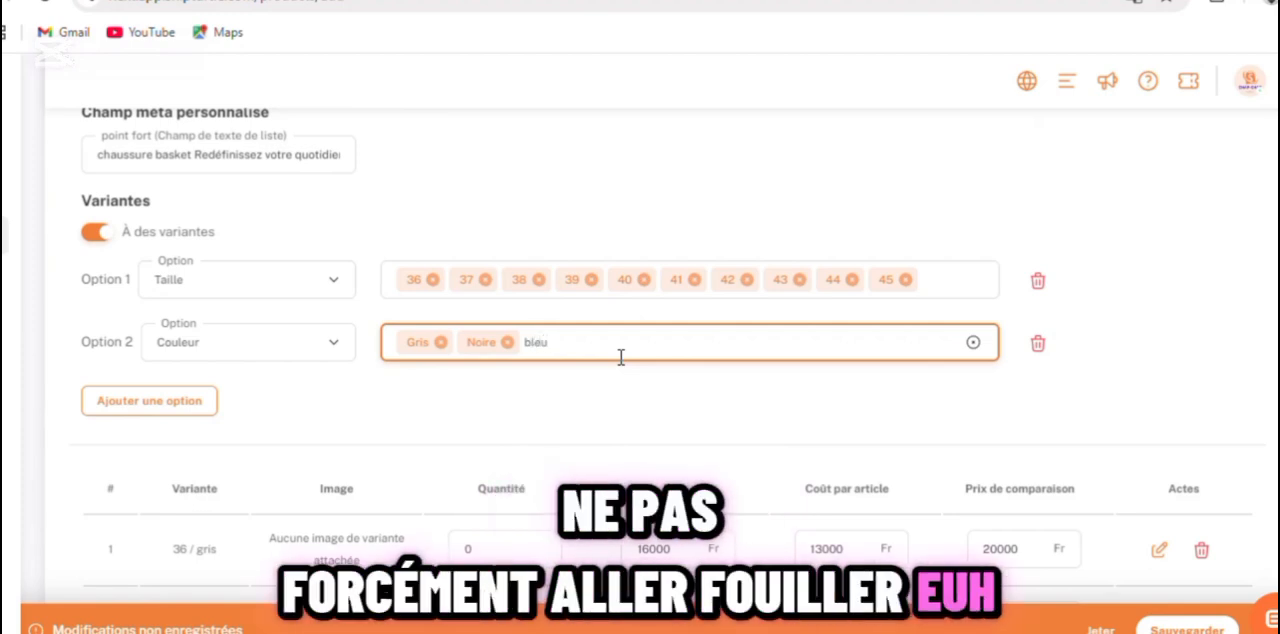
text( marine)
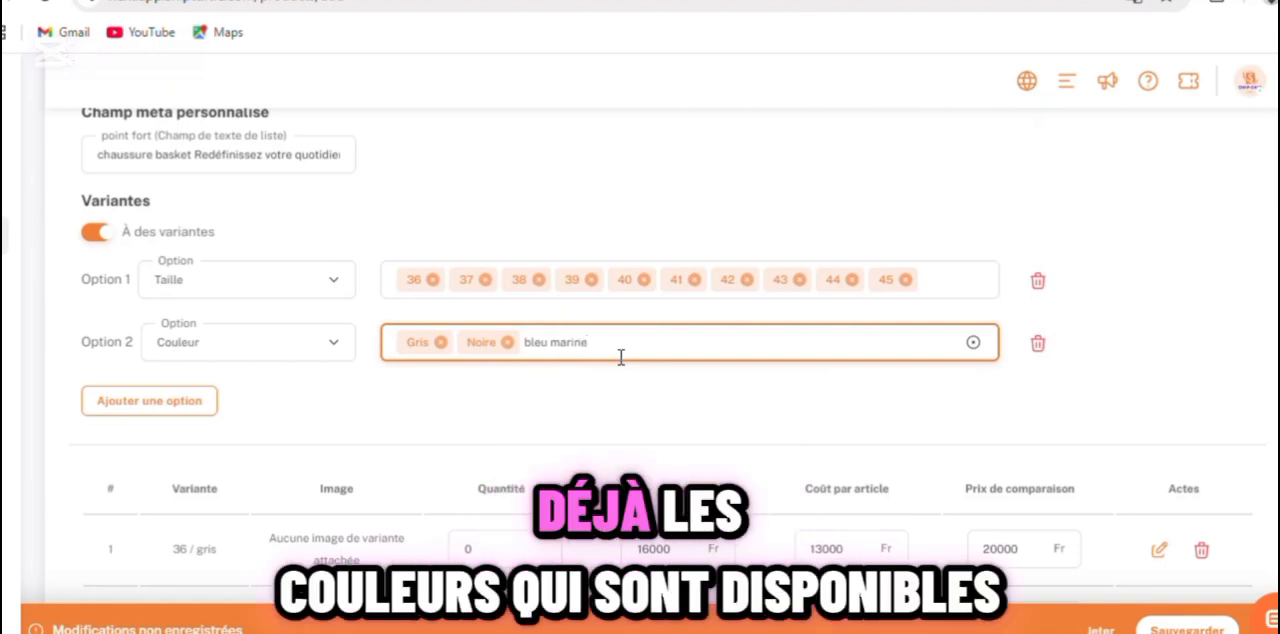
key(Return)
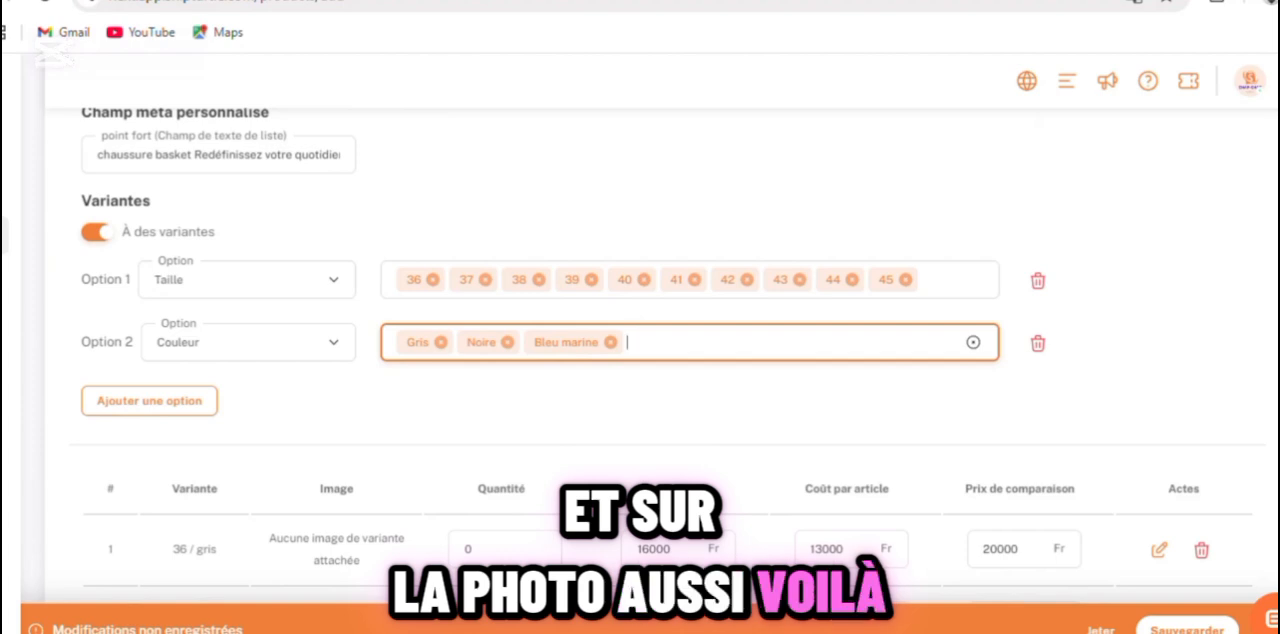
Assign "Image WhatsApp du 26/03/2026 à 02:36:58.jpeg" as the image of the 36 / gris variant
scroll(670, 355, down, 2)
scroll(670, 355, down, 1)
scroll(670, 355, down, 3)
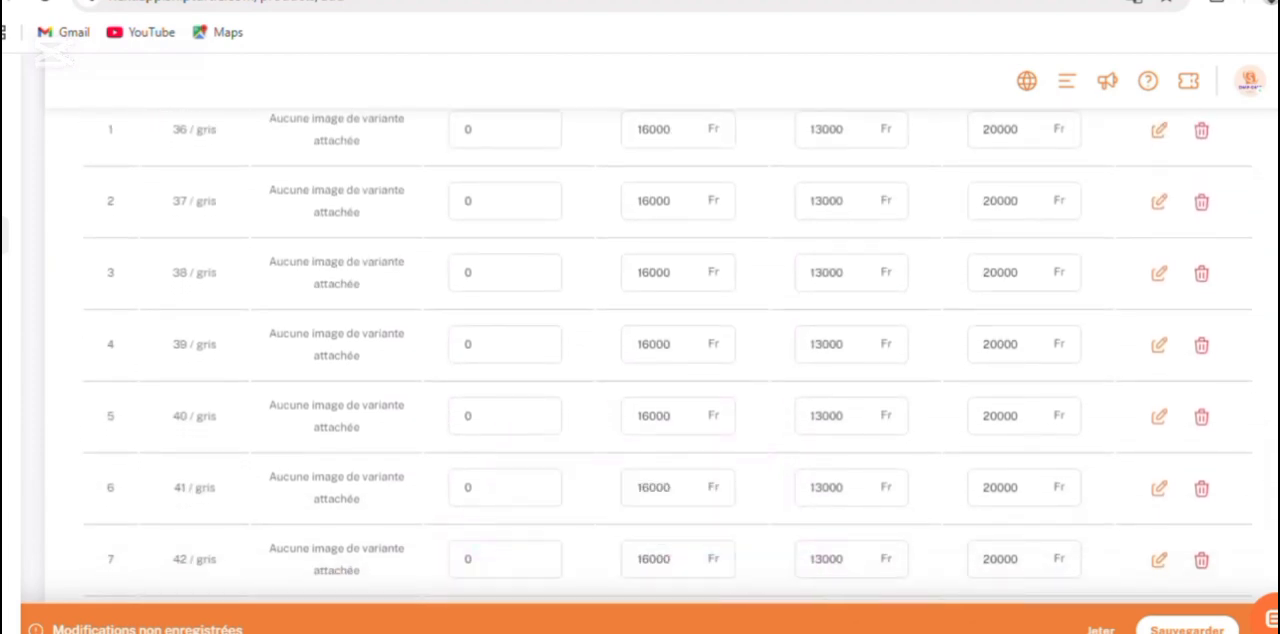
scroll(668, 369, up, 2)
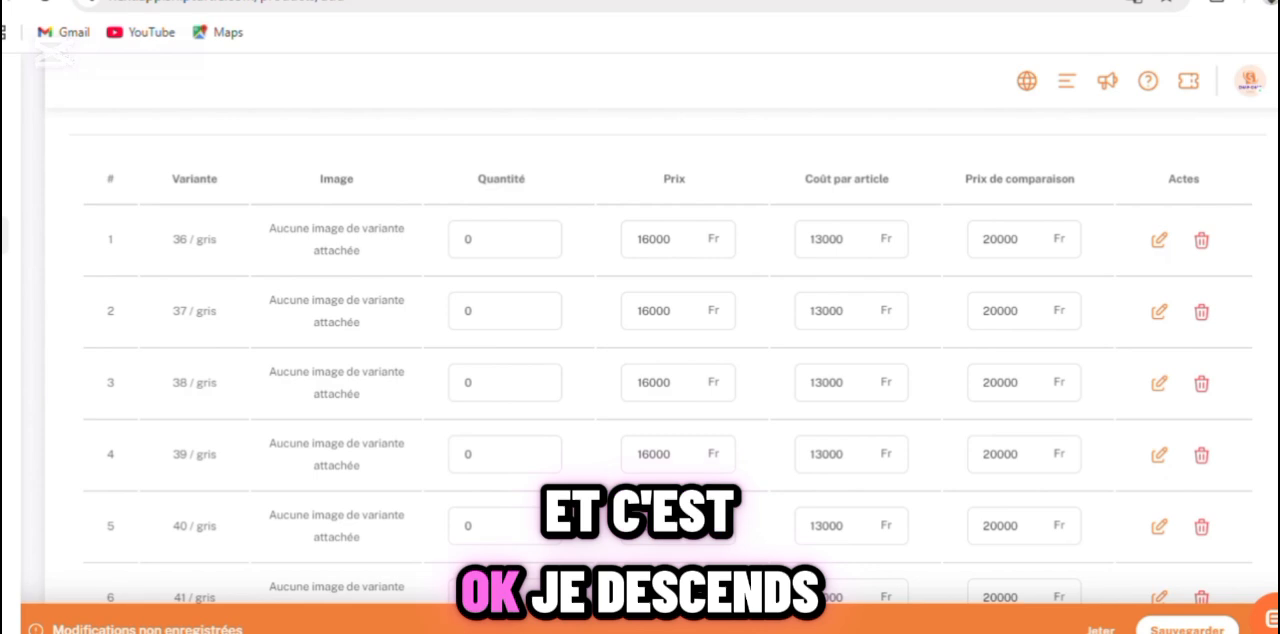
scroll(670, 360, down, 1)
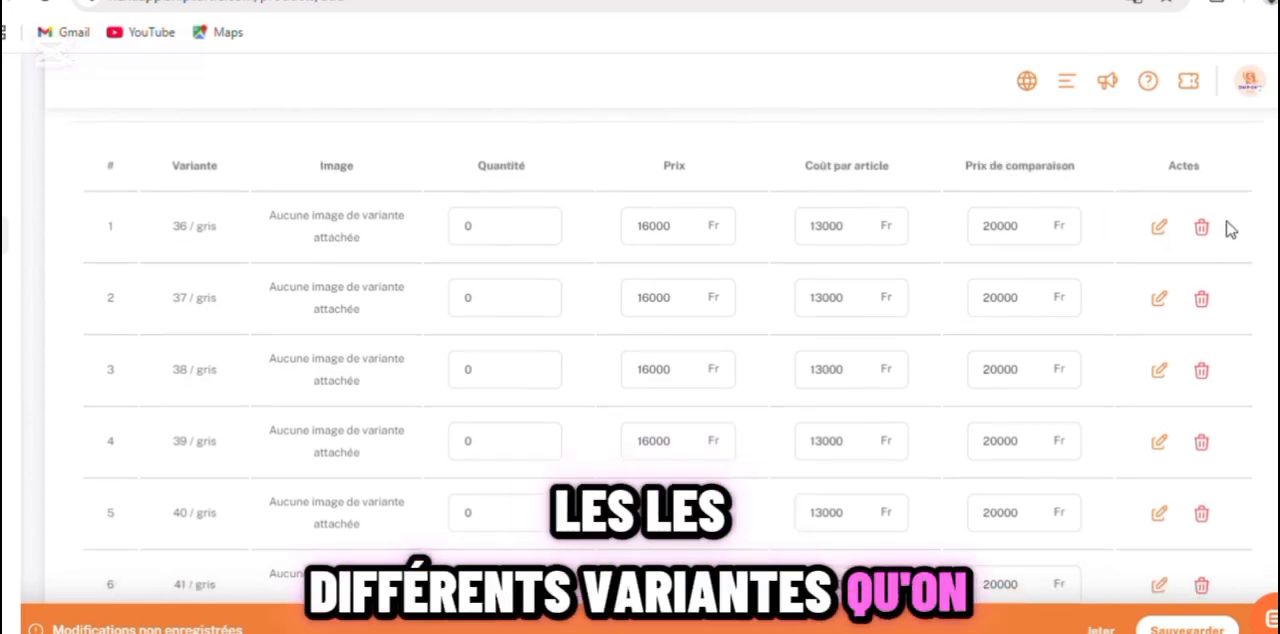
click(1158, 228)
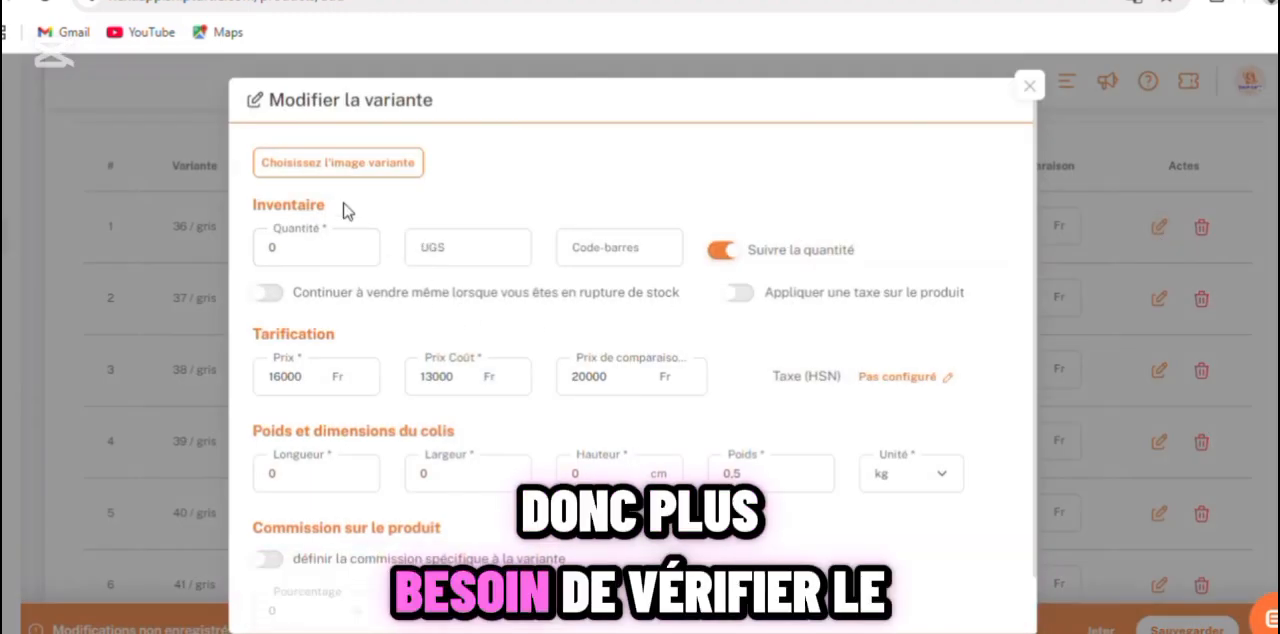
click(340, 172)
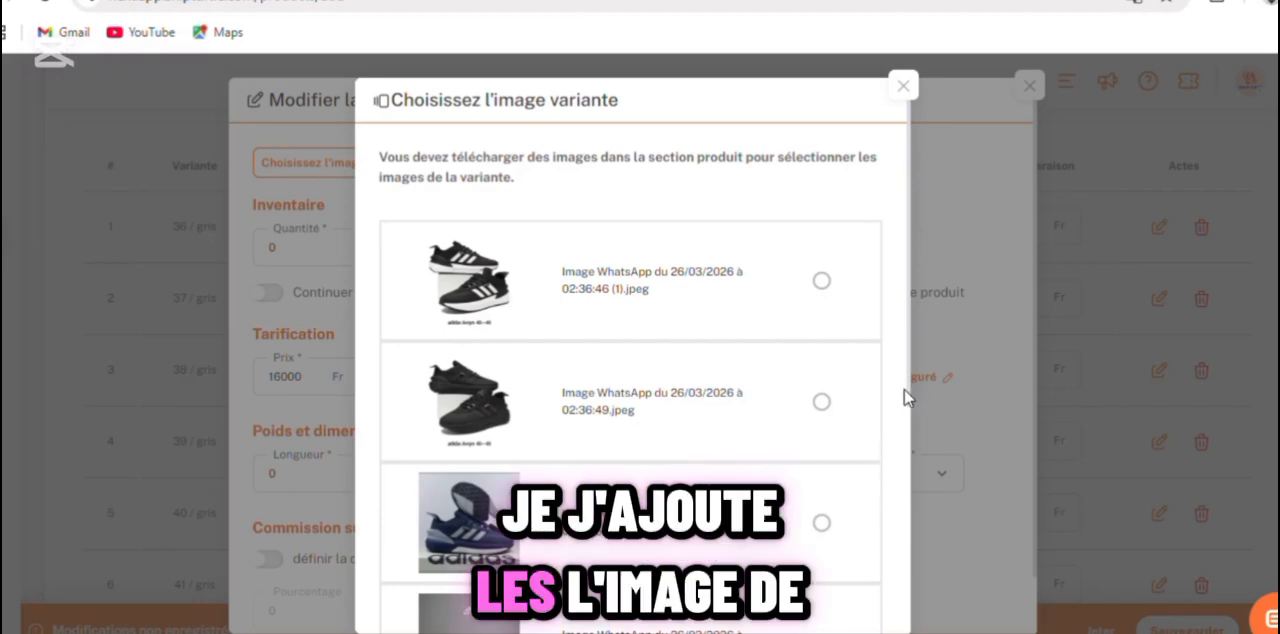
scroll(915, 420, down, 5)
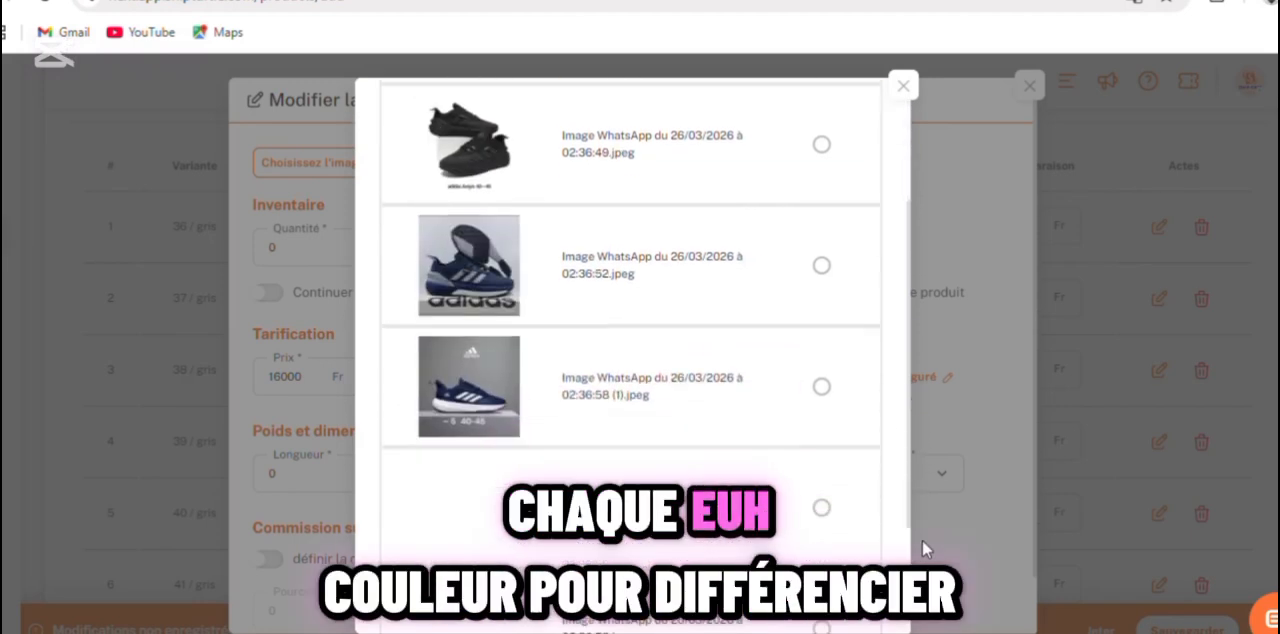
scroll(631, 350, down, 1)
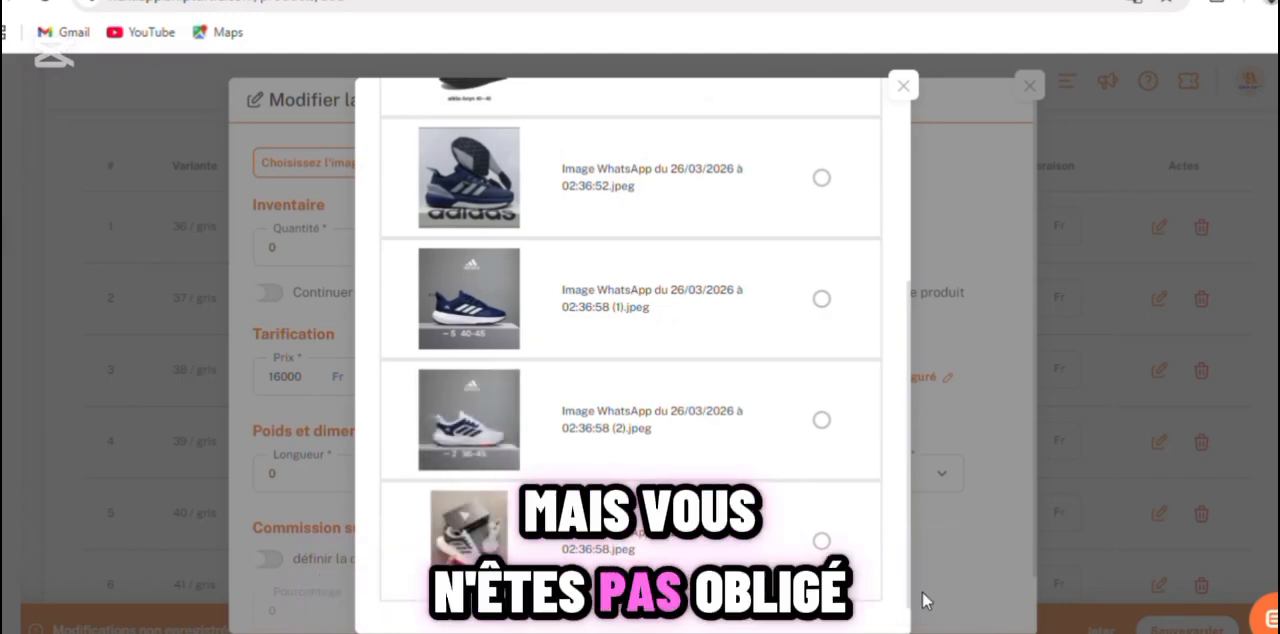
click(821, 540)
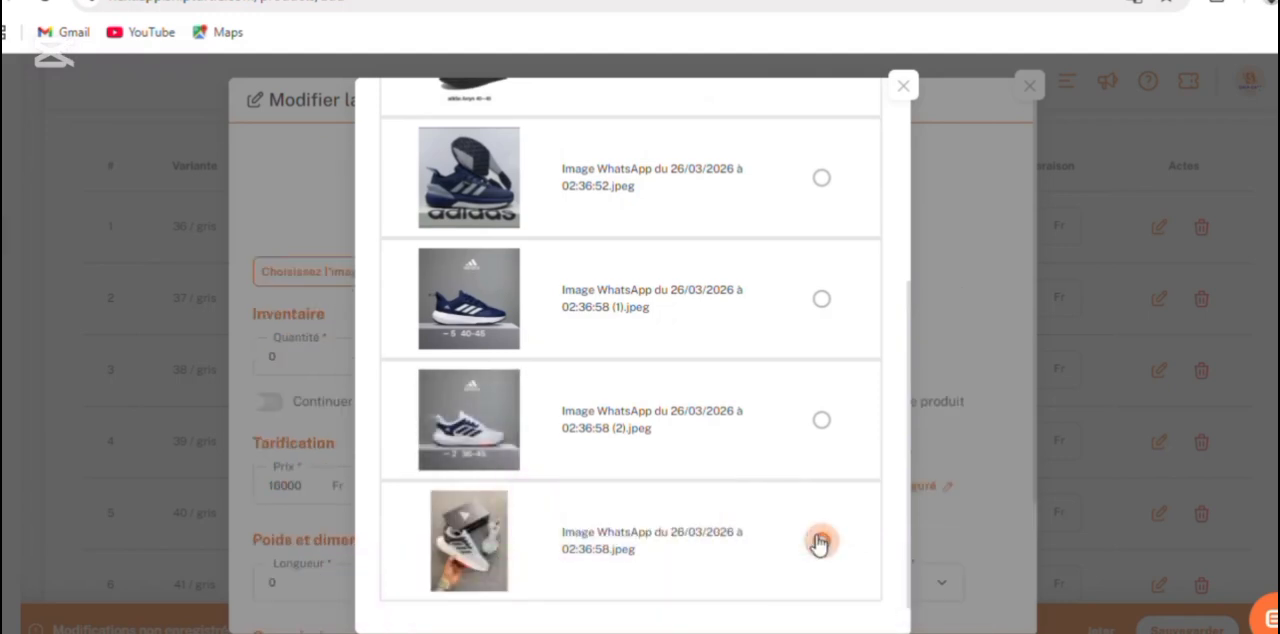
Set the stock quantity of the 36 / gris variant to 30 and save the variant
click(931, 183)
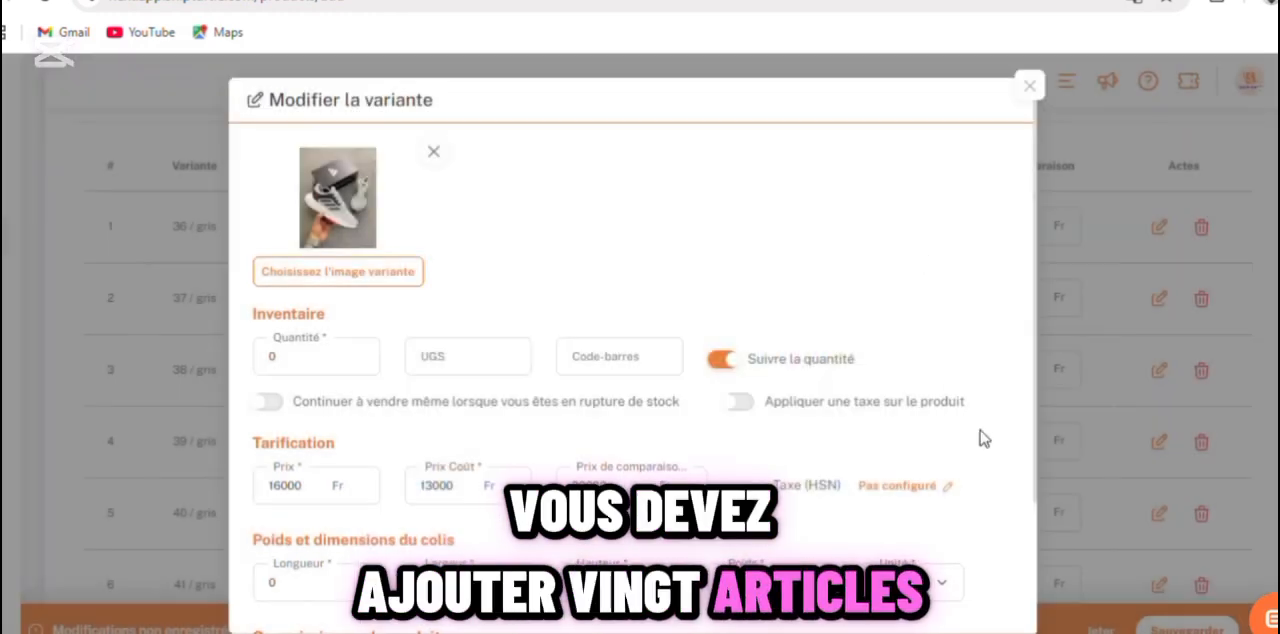
drag(1035, 420, 1035, 551)
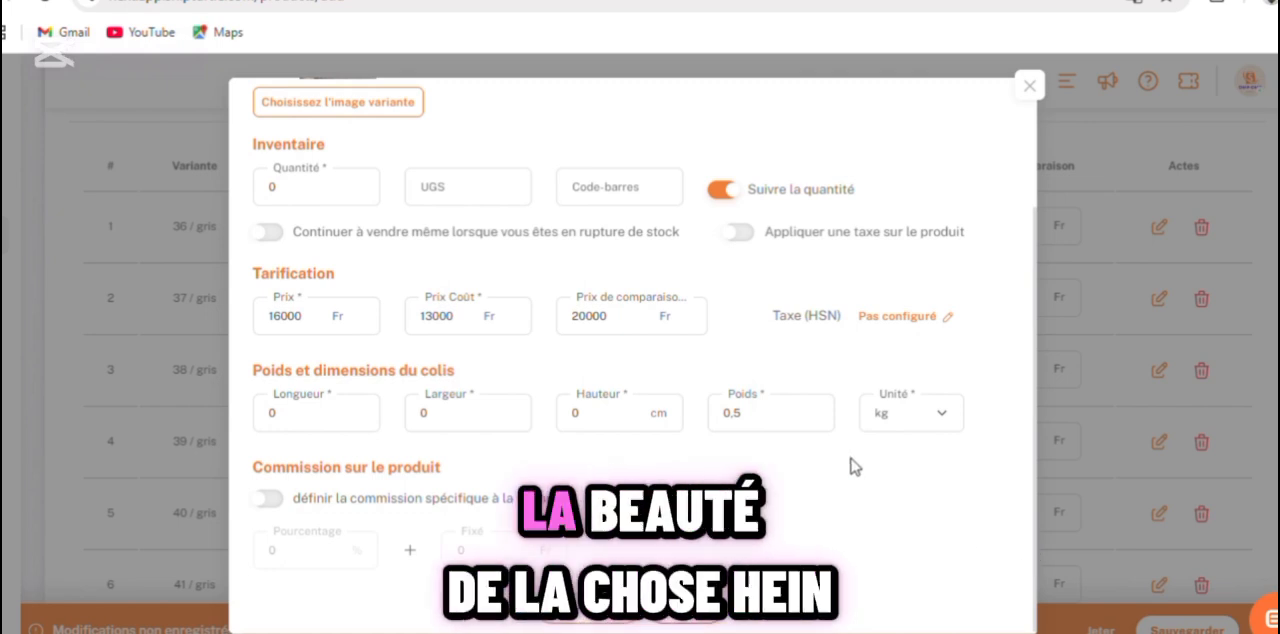
click(292, 183)
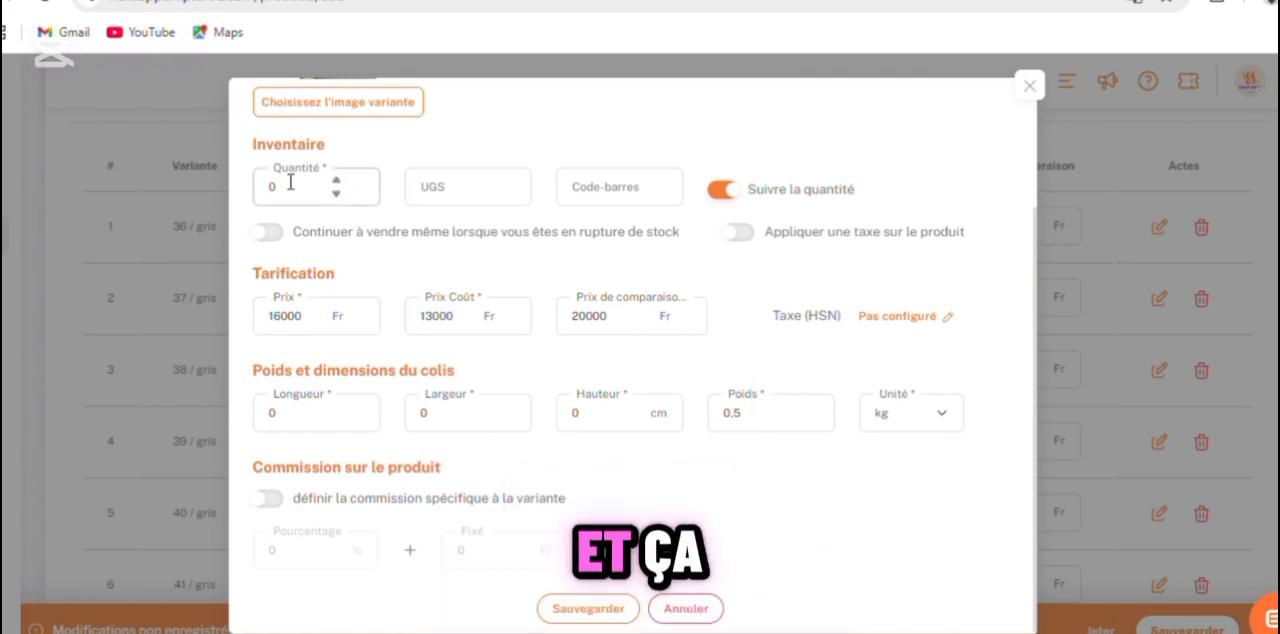
key(BackSpace)
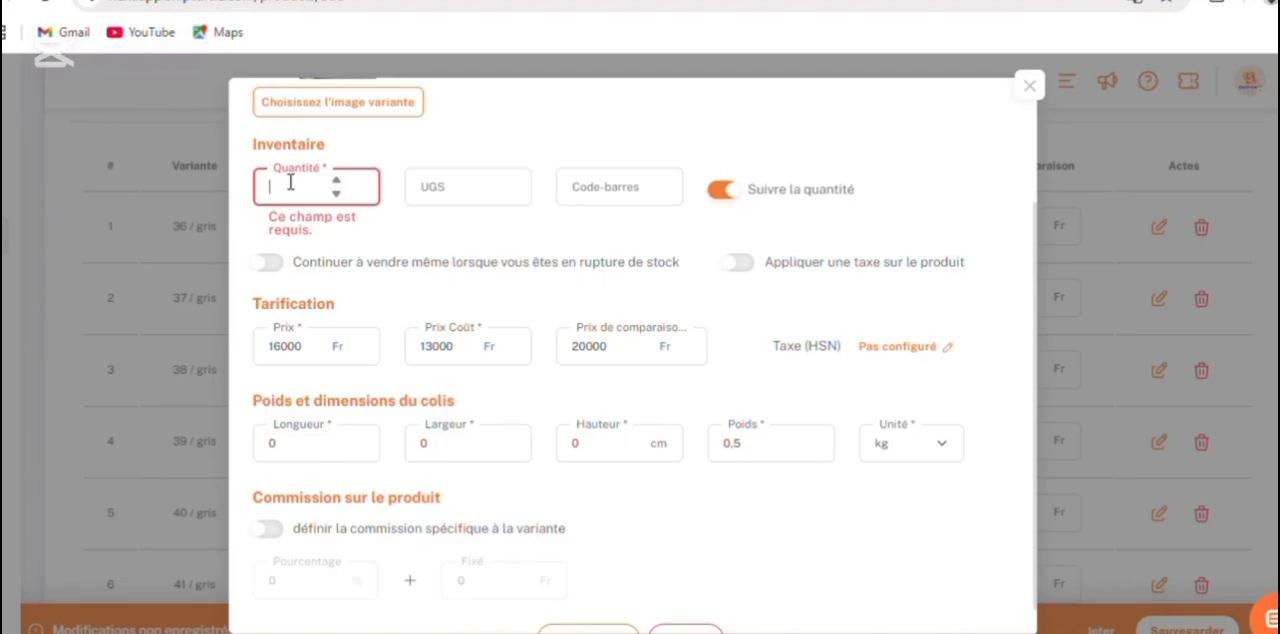
text(30)
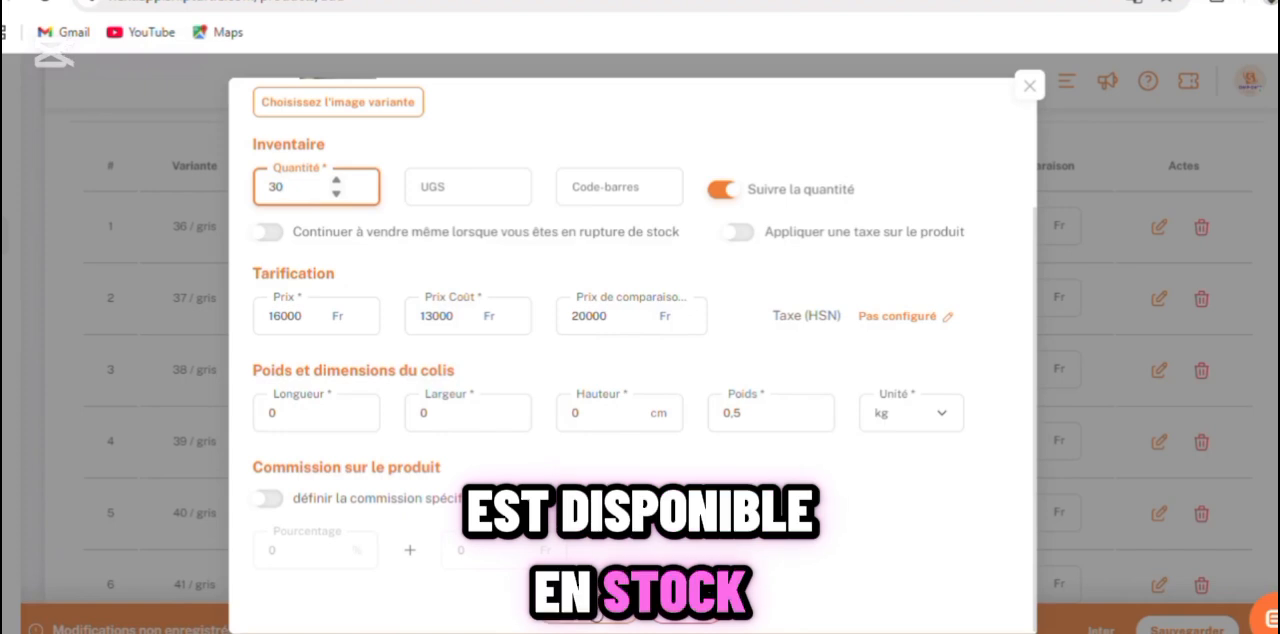
click(591, 606)
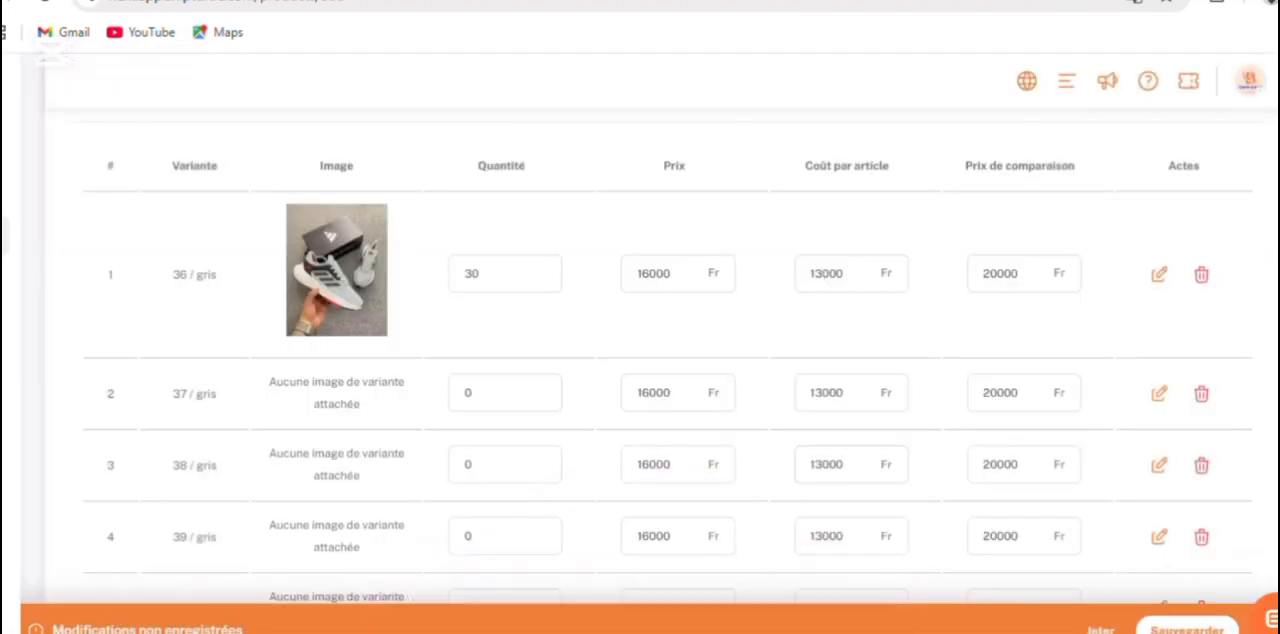
Assign "Image WhatsApp du 26/03/2026 à 02:36:58.jpeg" as the image of the 37 / gris variant
scroll(667, 355, down, 3)
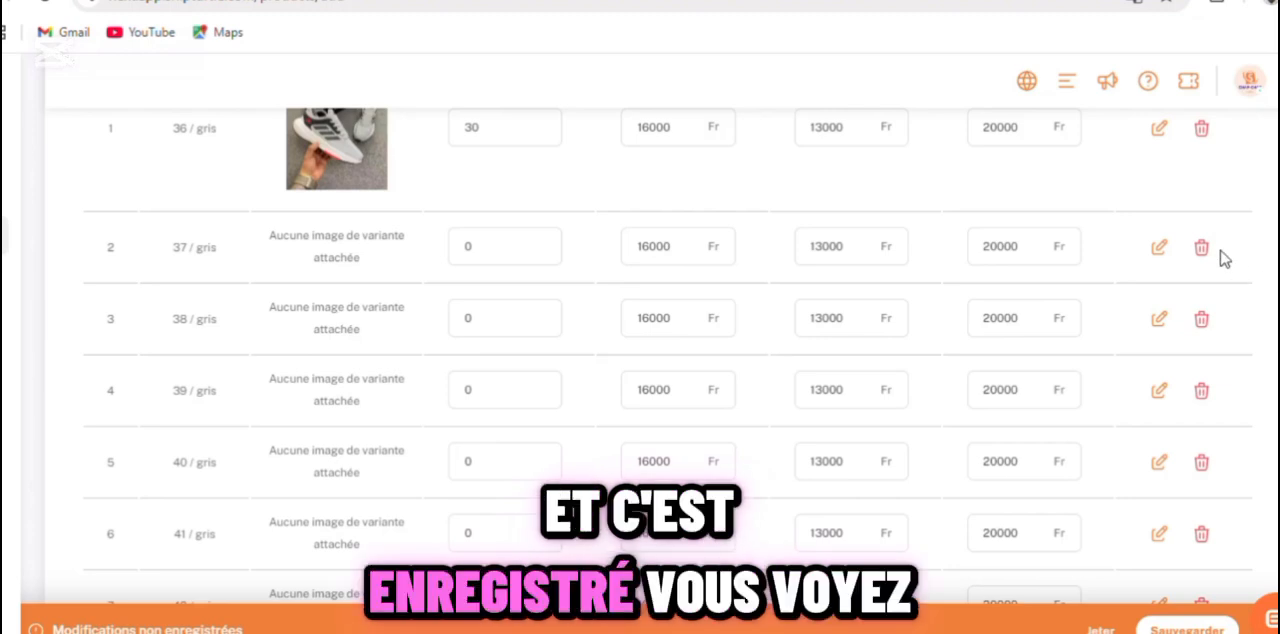
click(1158, 248)
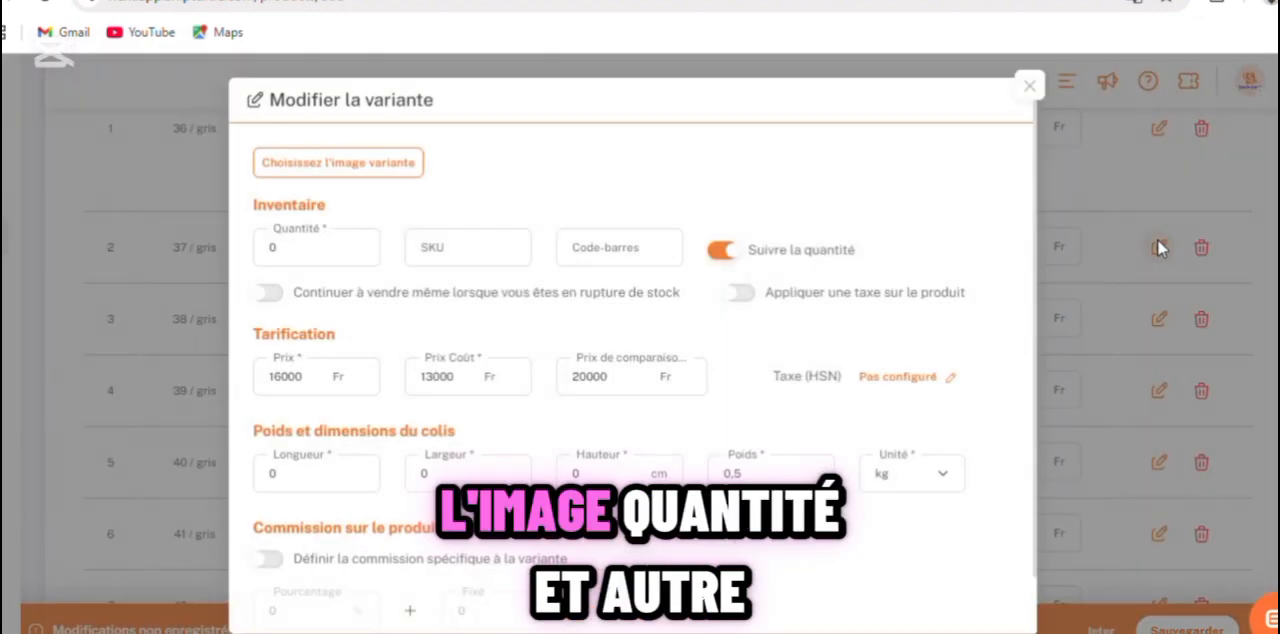
click(365, 170)
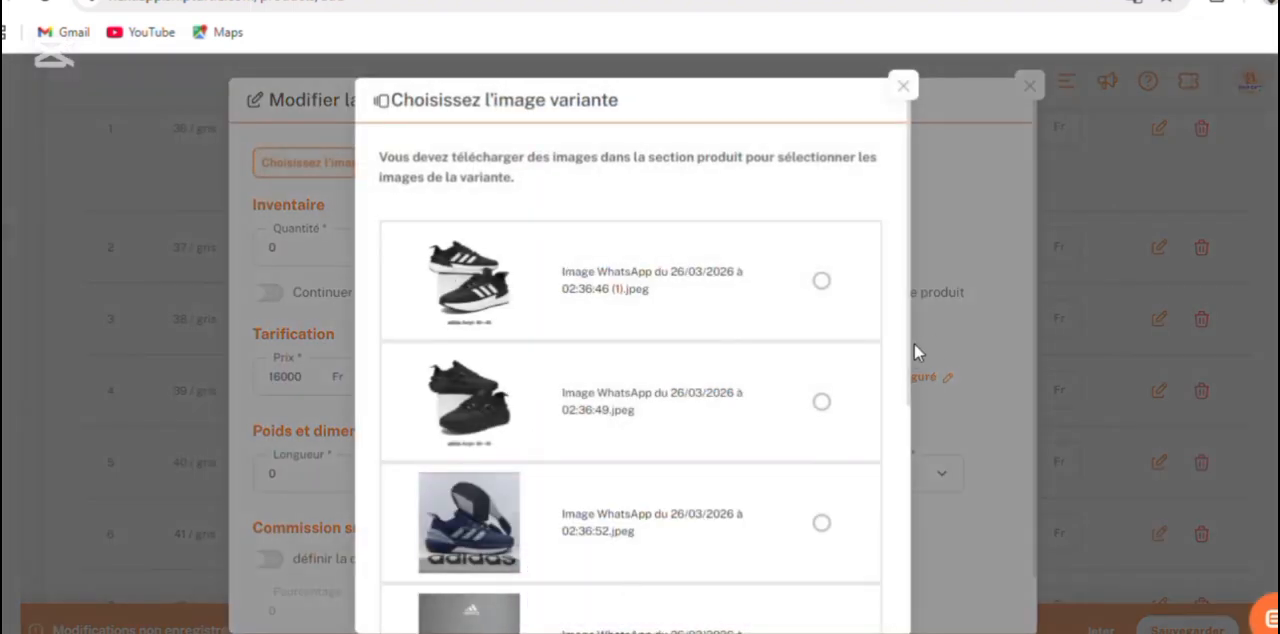
drag(909, 350, 904, 538)
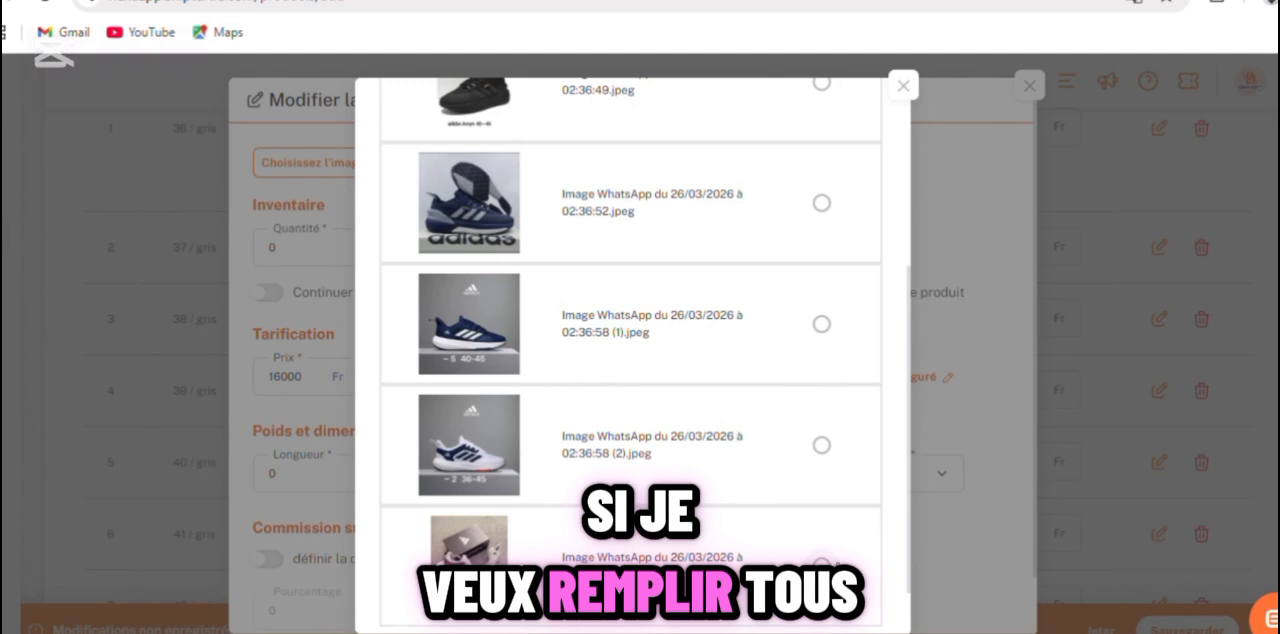
click(821, 566)
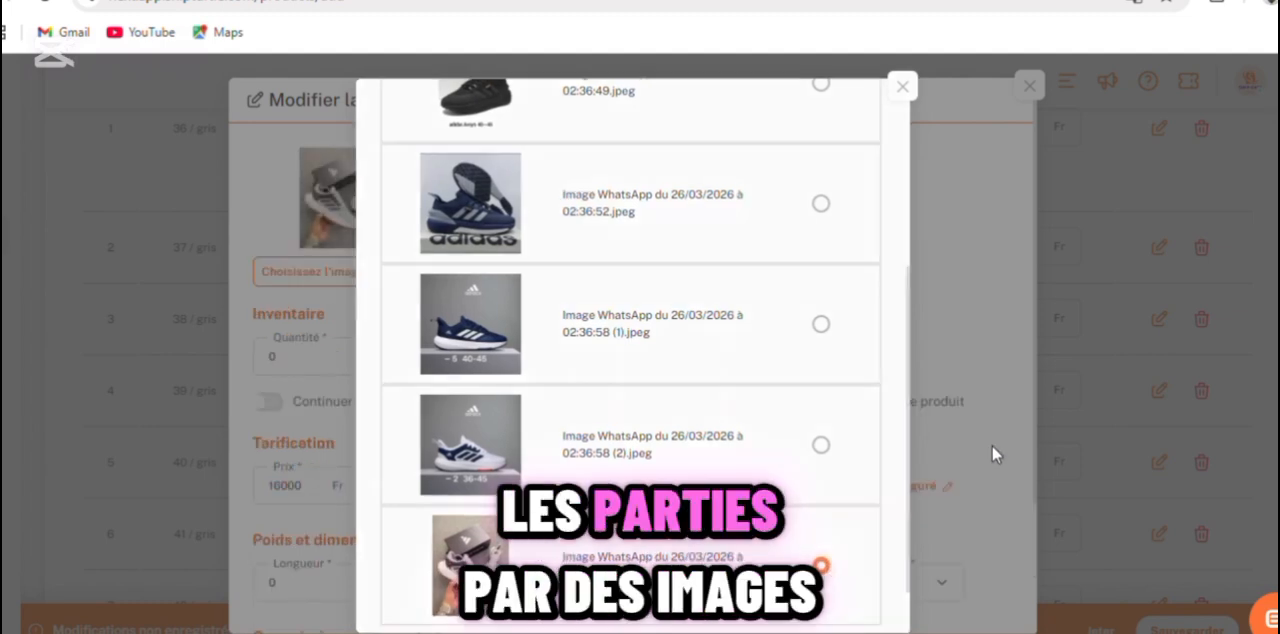
click(992, 445)
Set the stock quantity of the 37 / gris variant to 30 and save the variant
key(BackSpace)
text(30)
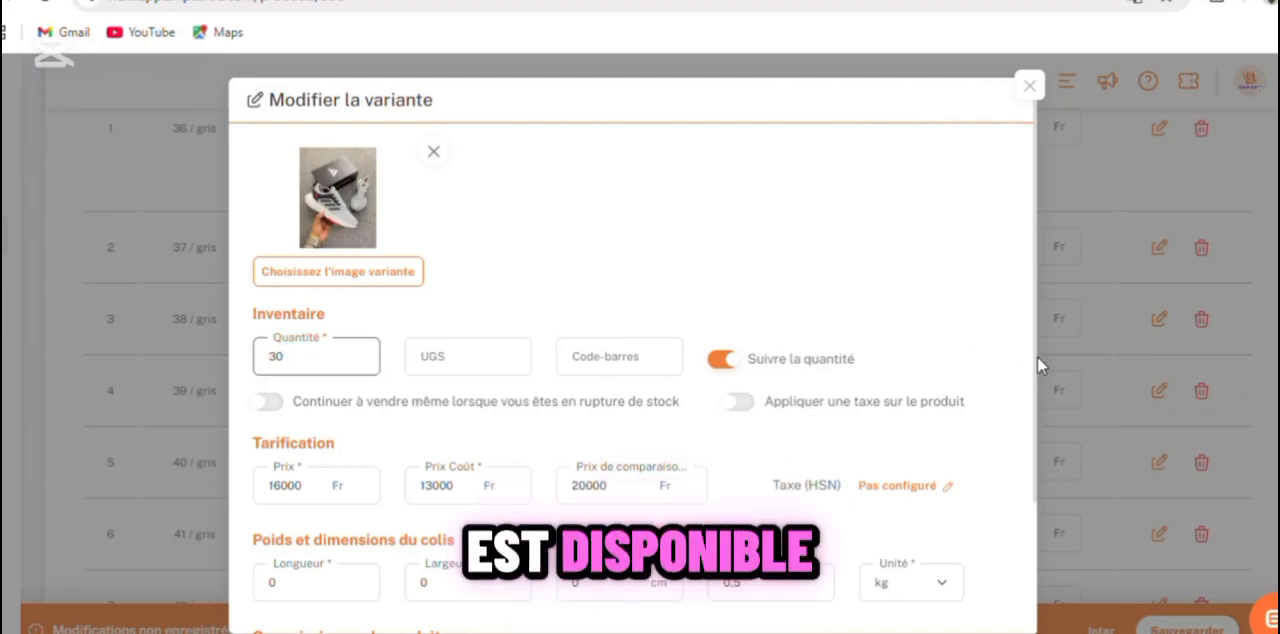
drag(1037, 356, 1037, 507)
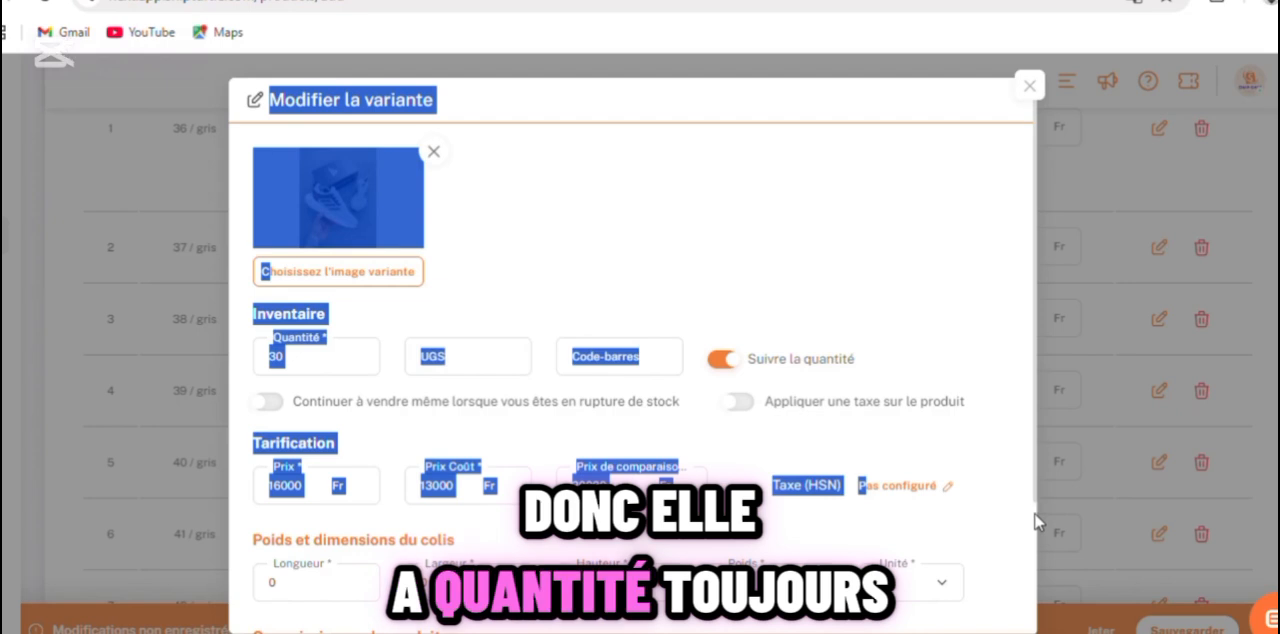
scroll(1035, 507, down, 3)
click(588, 610)
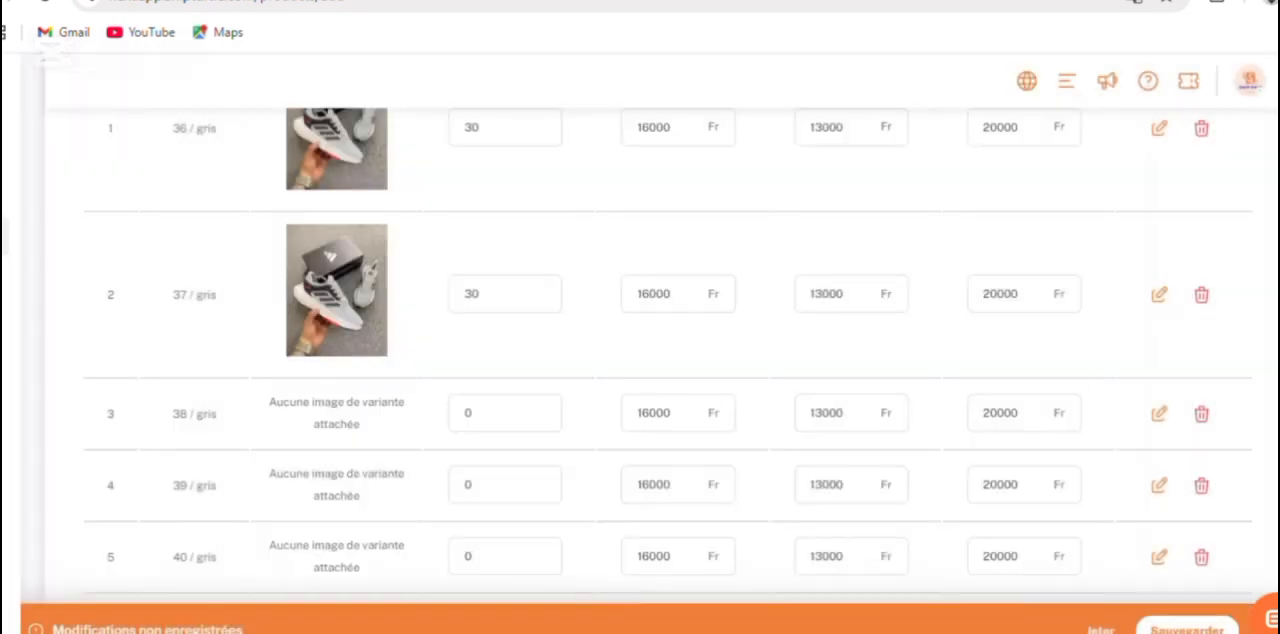
Assign "Image WhatsApp du 26/03/2026 à 02:36:49.jpeg" as the image of the 36 / noire variant
scroll(667, 350, down, 2)
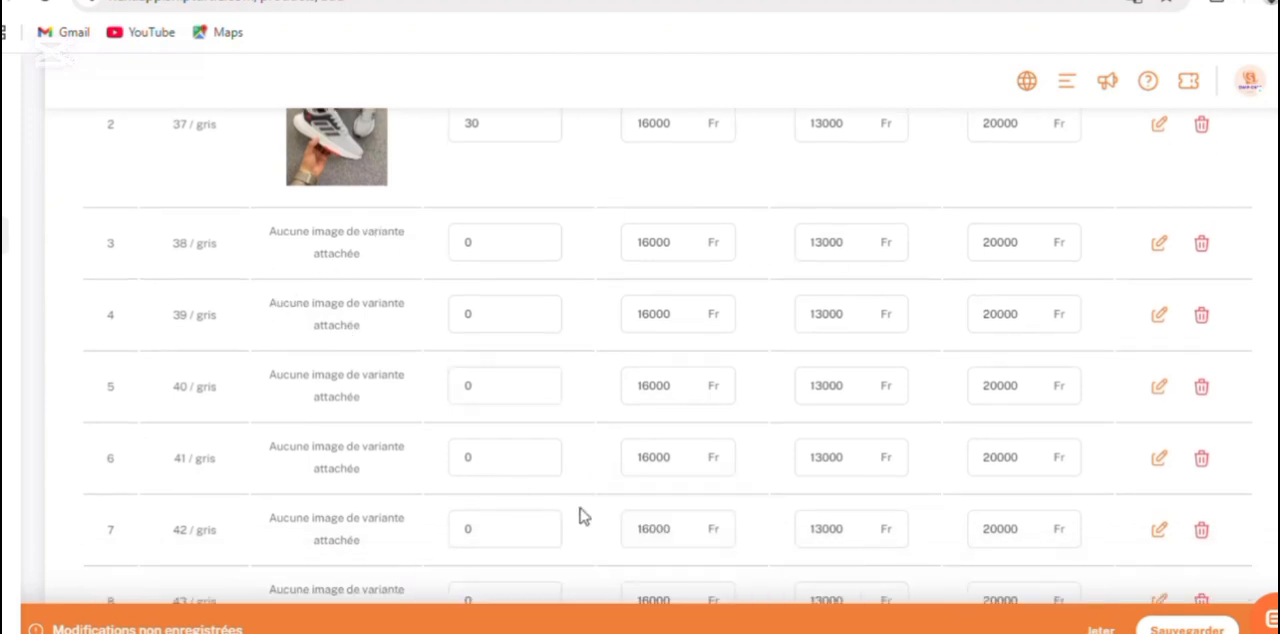
scroll(667, 357, down, 4)
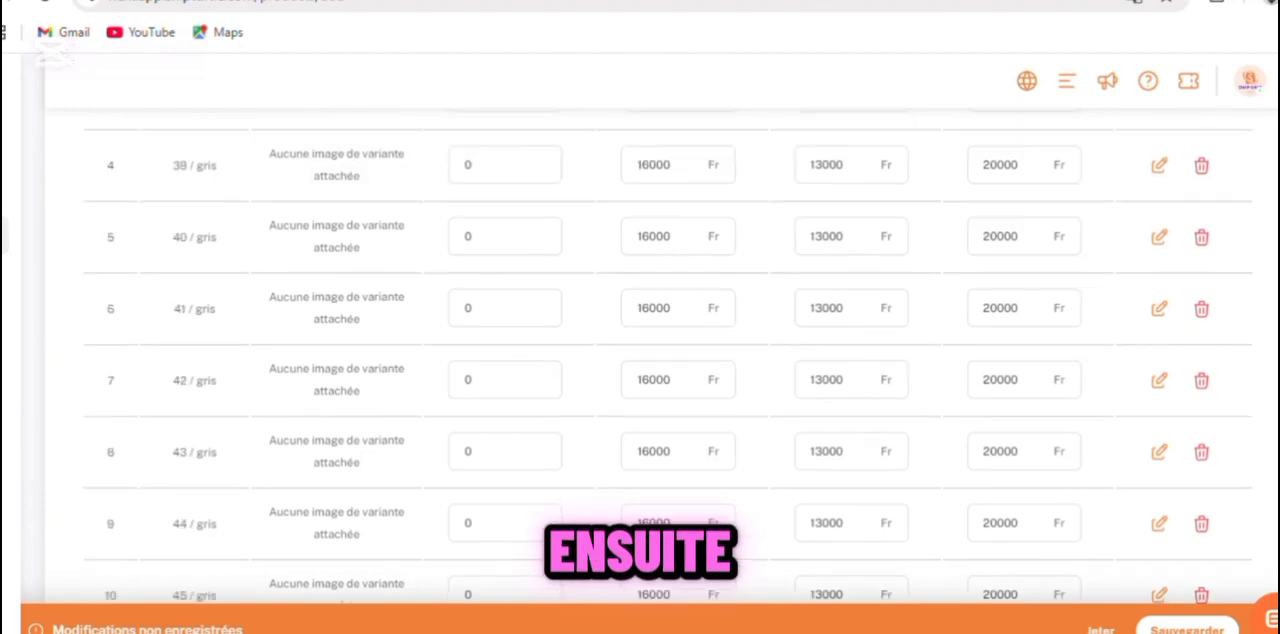
scroll(667, 355, down, 2)
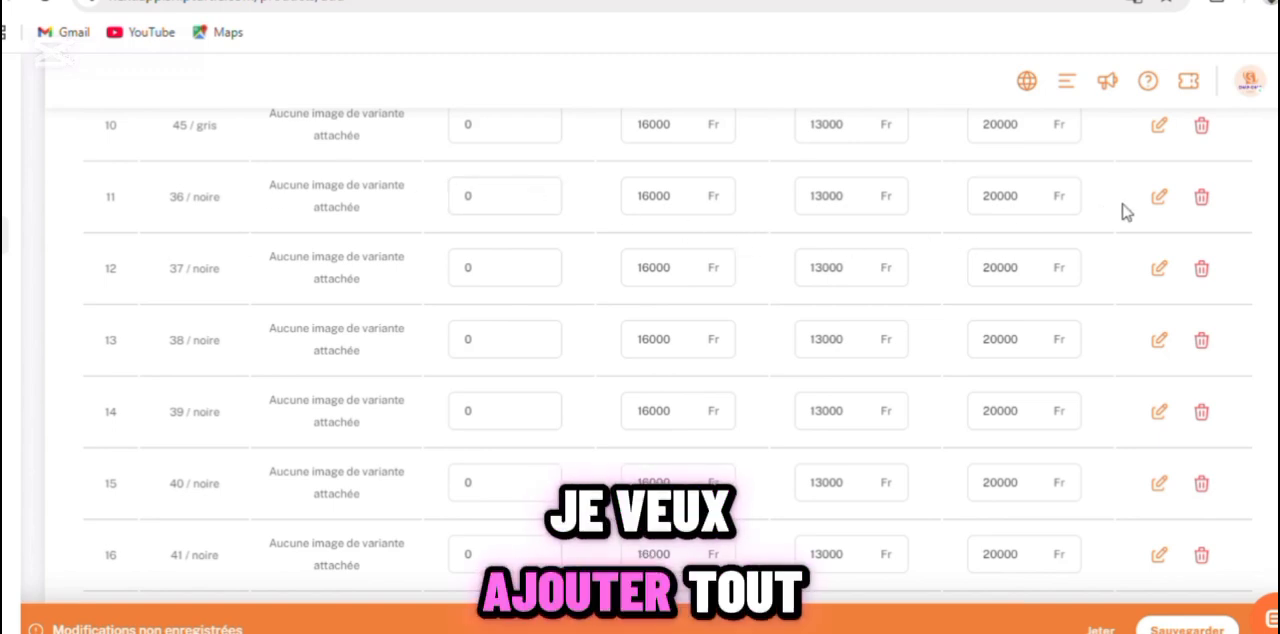
click(1157, 199)
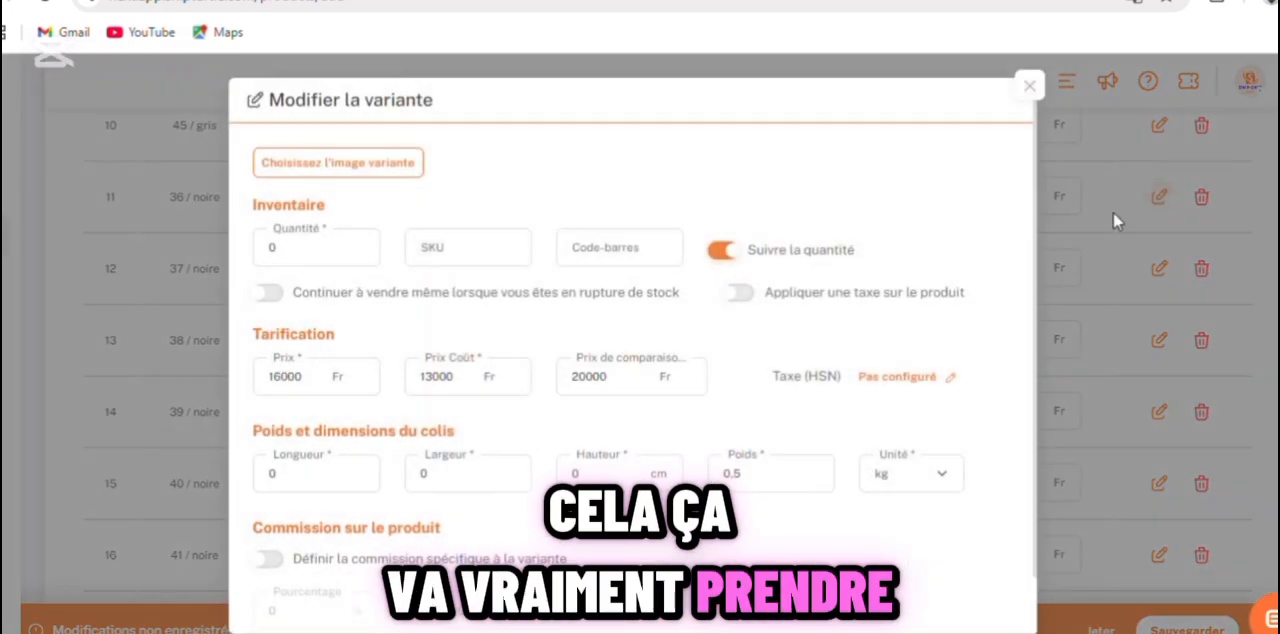
click(387, 172)
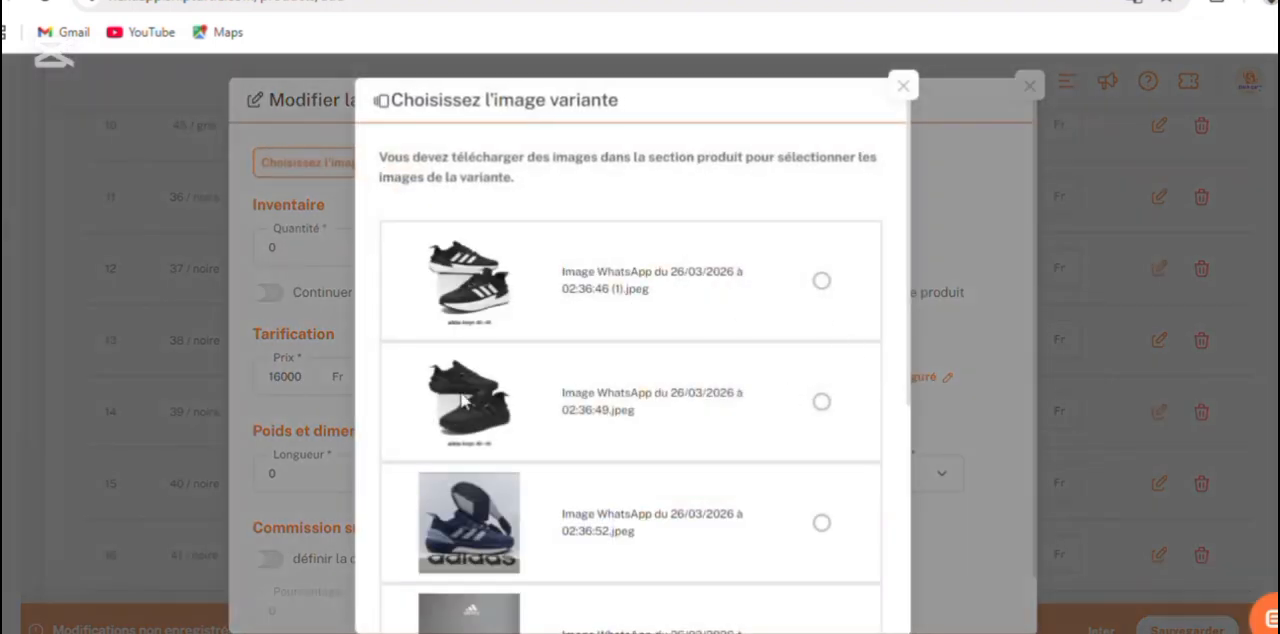
click(823, 406)
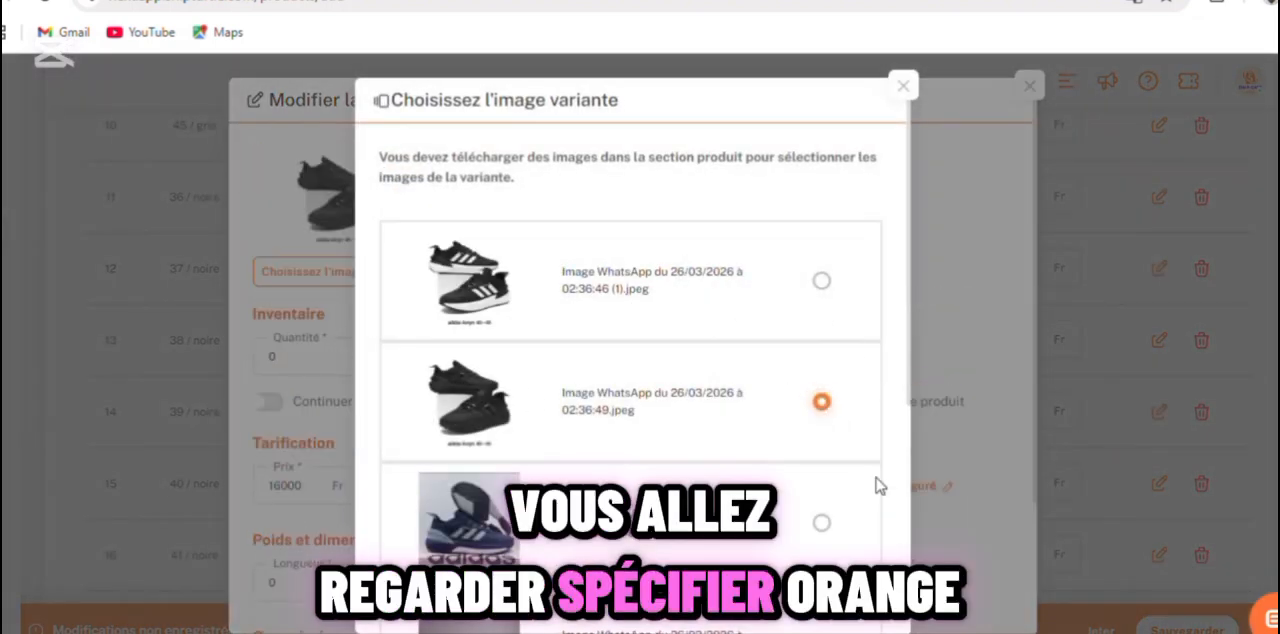
click(950, 344)
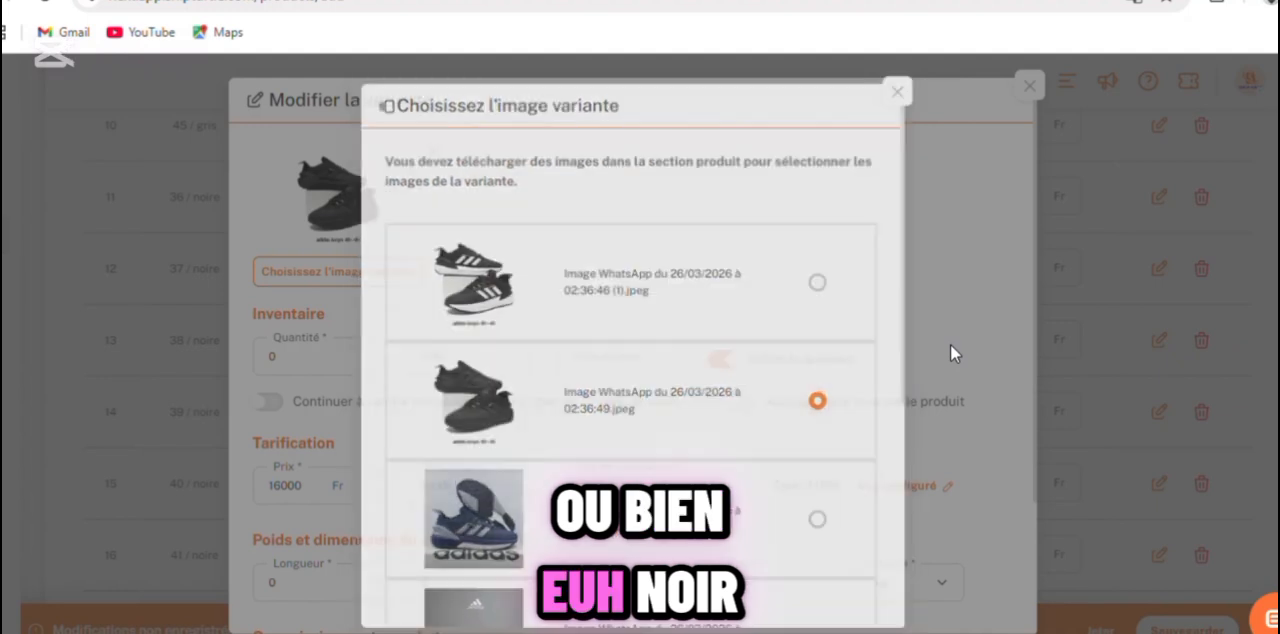
Set the stock quantity of the 36 / noire variant to 50 and save the variant
click(334, 354)
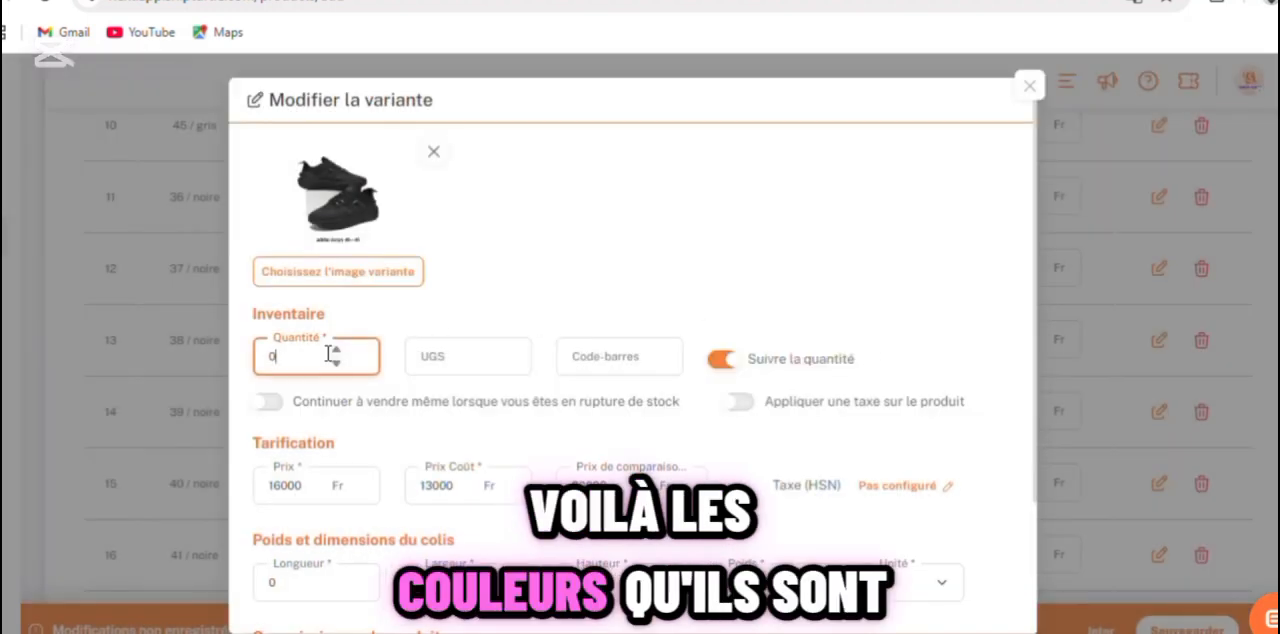
key(BackSpace)
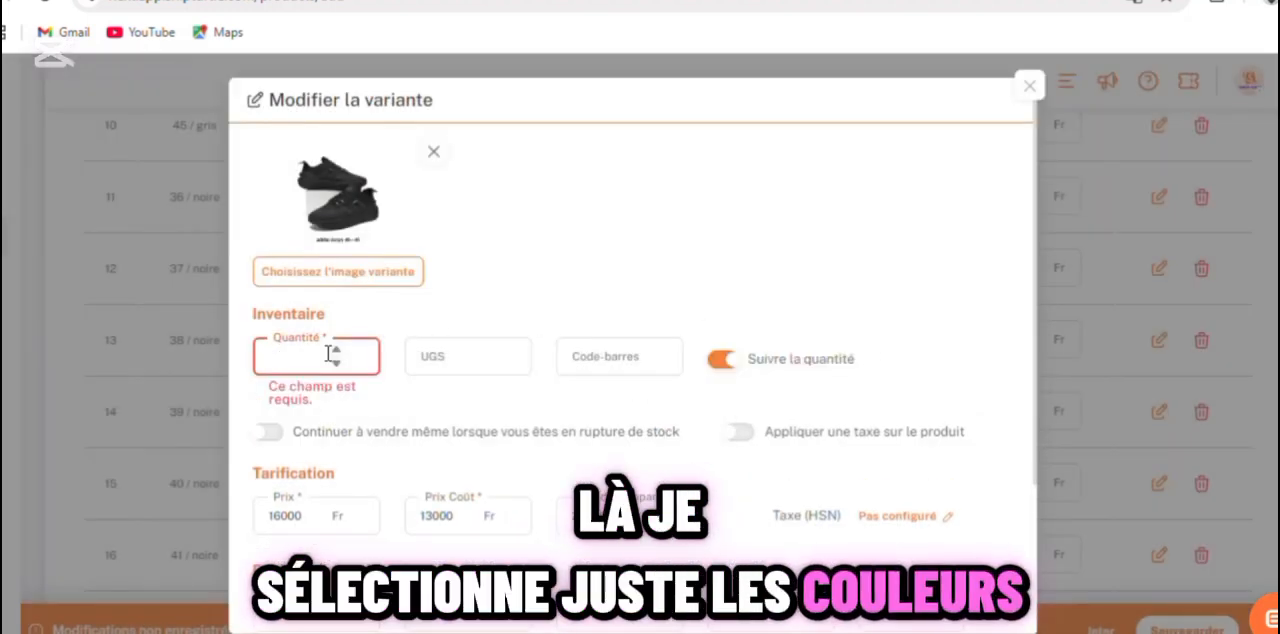
text(50)
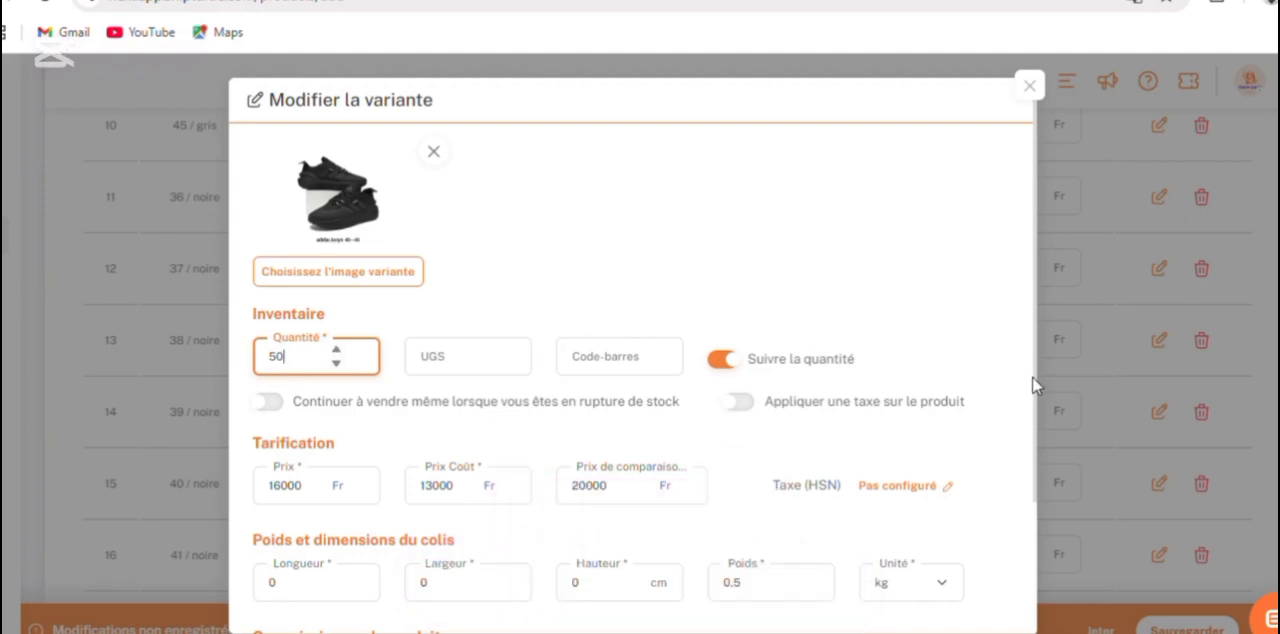
drag(1034, 381, 1017, 558)
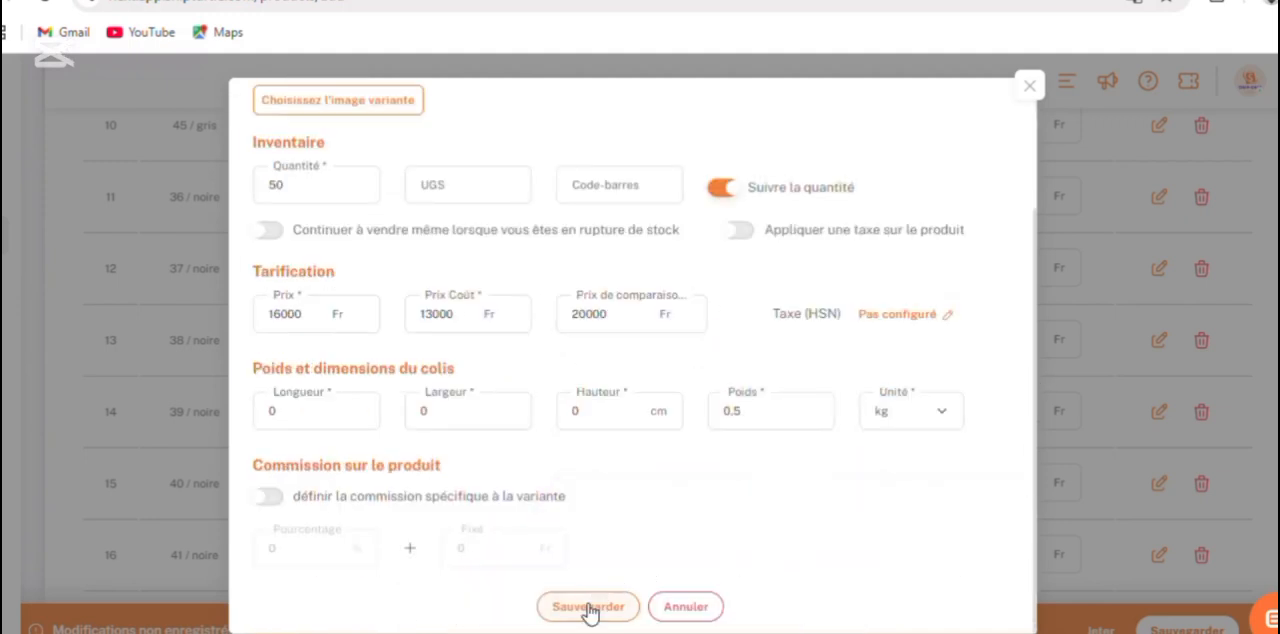
click(589, 607)
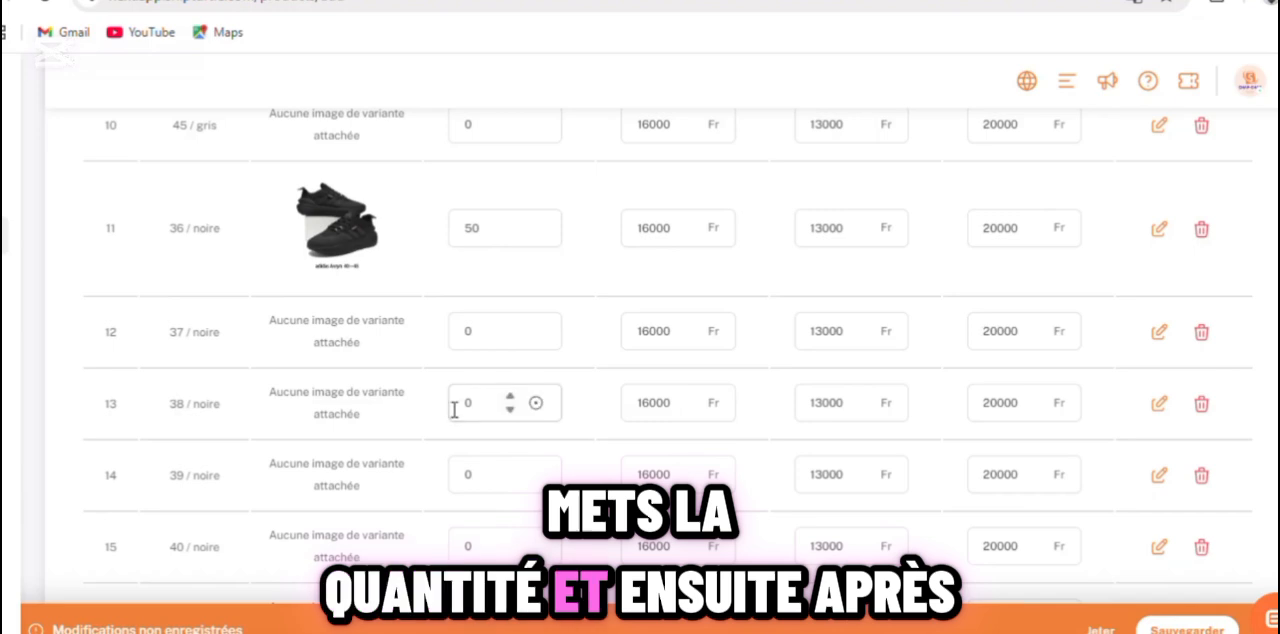
Assign "Image WhatsApp du 26/03/2026 à 02:36:49.jpeg" as the image of the 37 / noire variant
click(1160, 333)
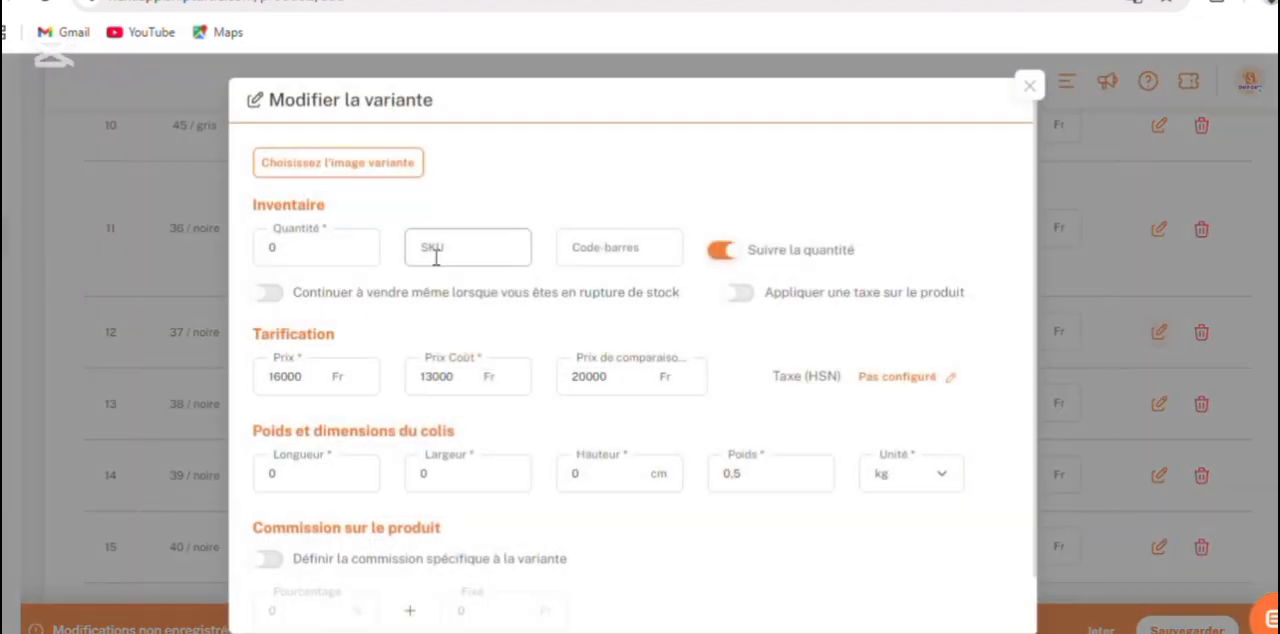
click(352, 168)
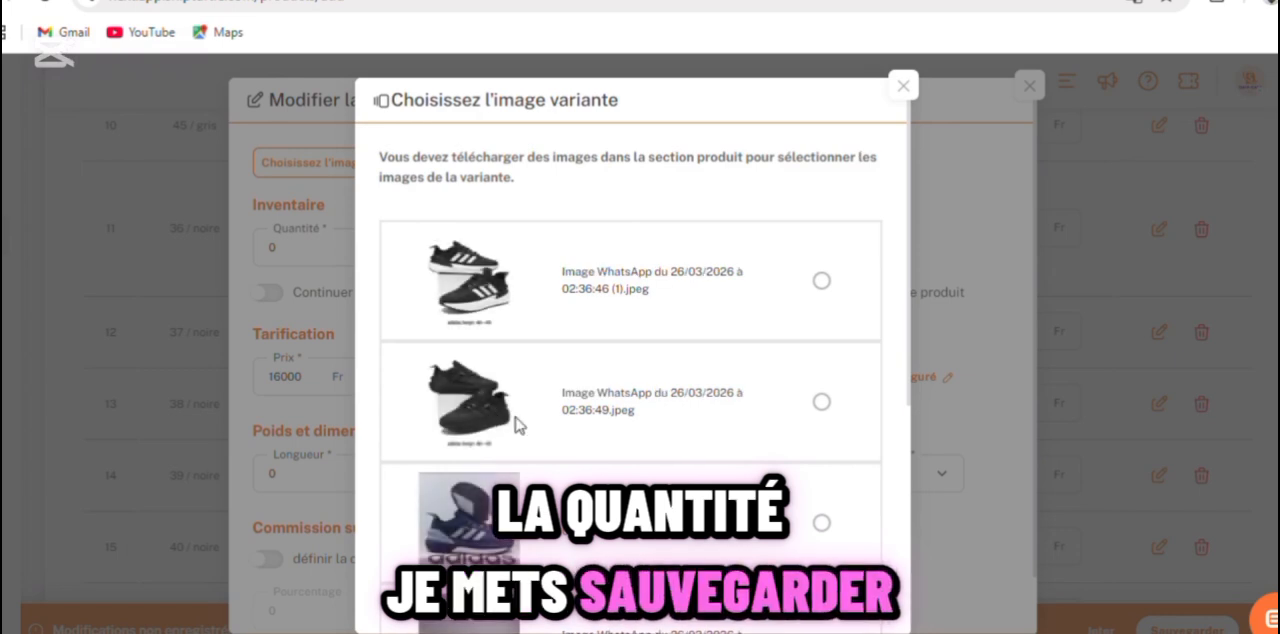
click(821, 401)
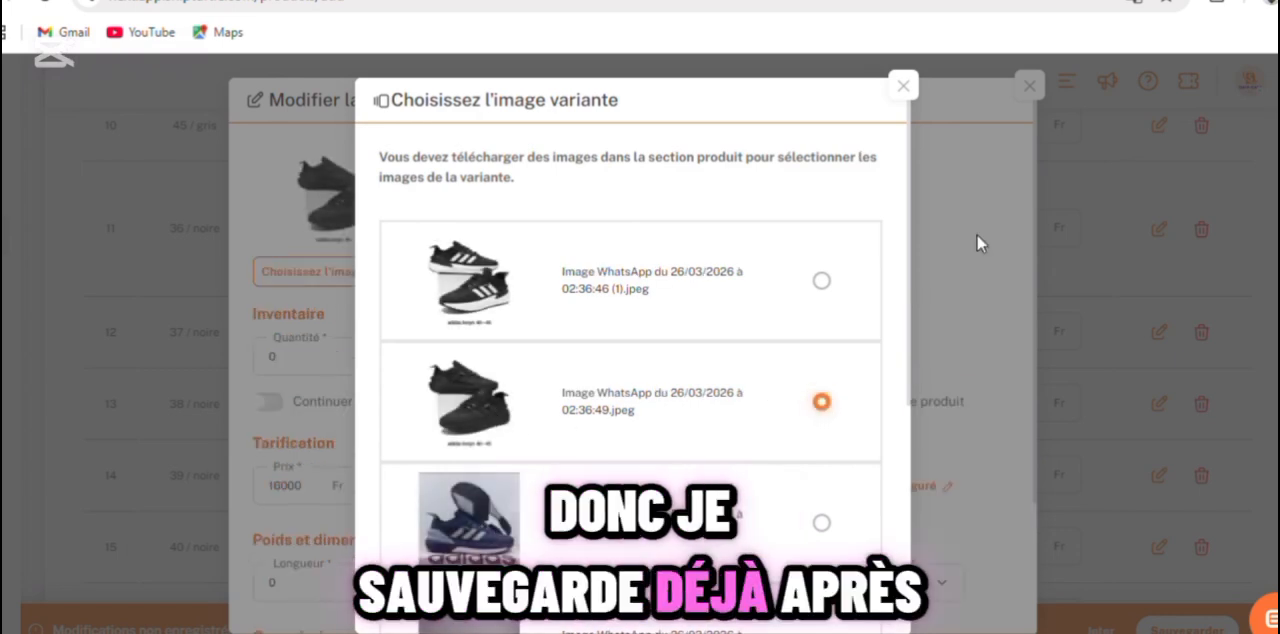
Set the stock quantity of the 37 / noire variant to 50 and save the variant
click(275, 360)
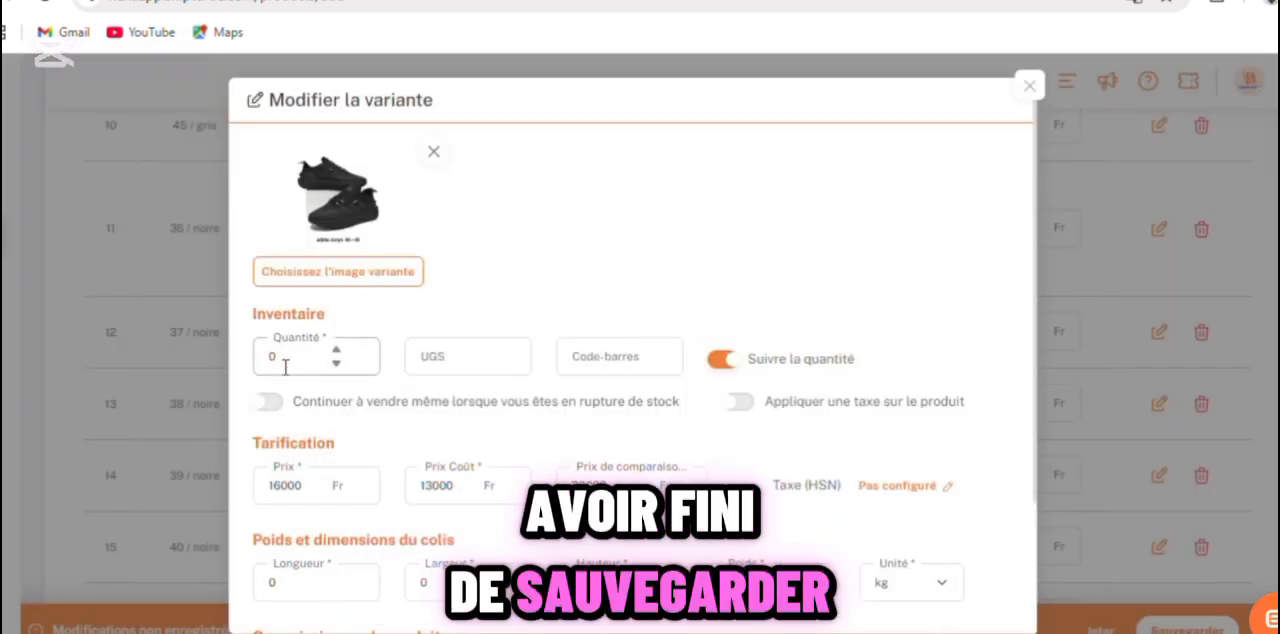
text(50)
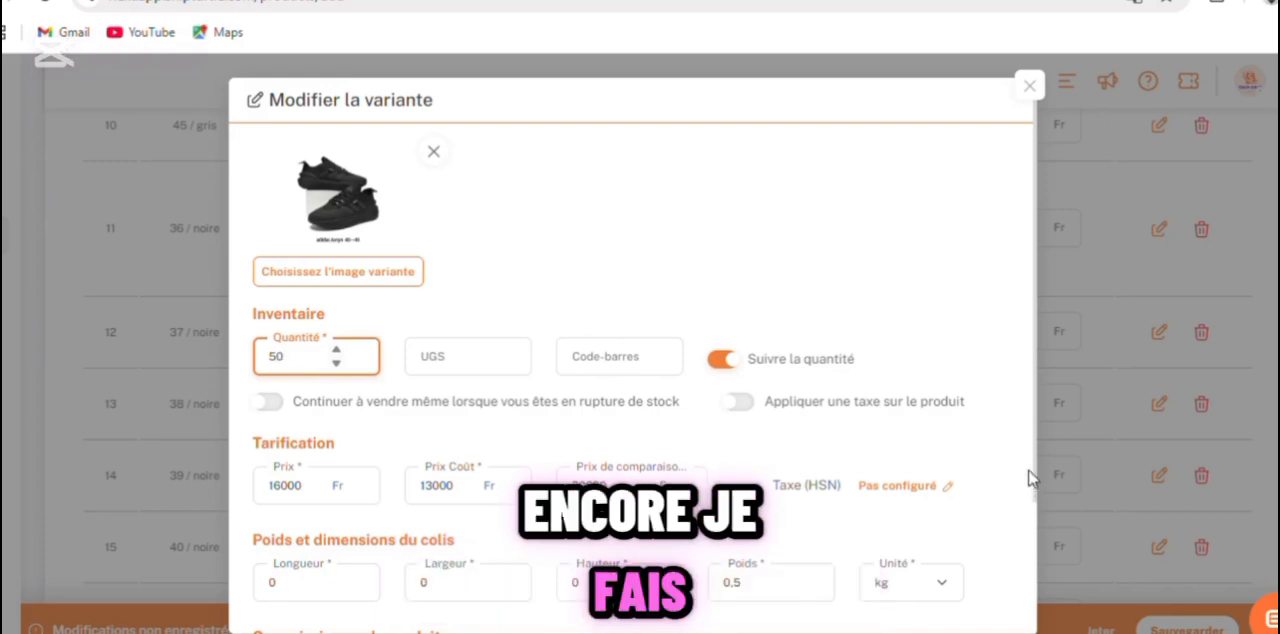
drag(1035, 478, 1041, 568)
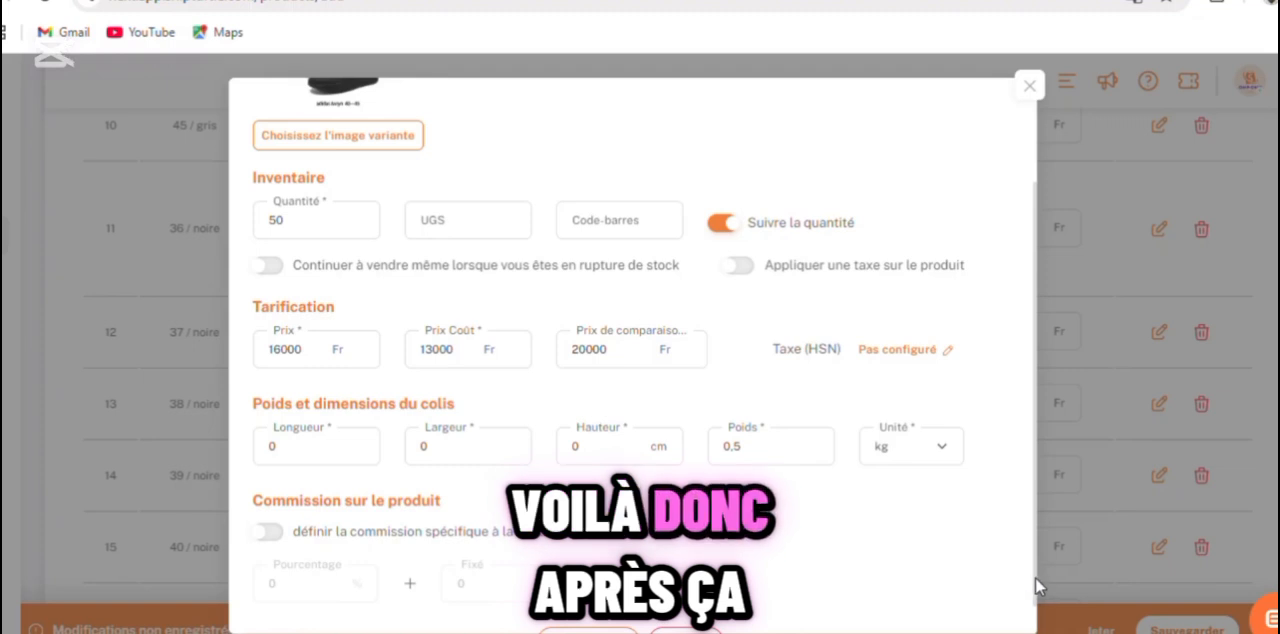
scroll(1034, 586, down, 1)
click(580, 614)
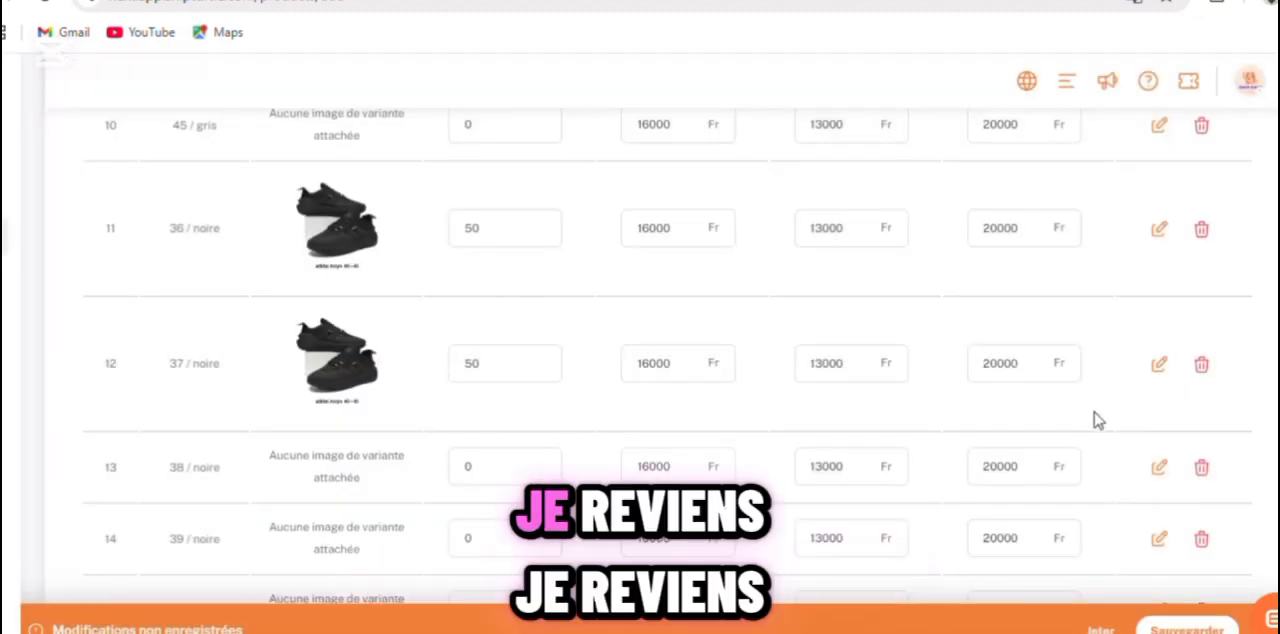
scroll(640, 350, down, 3)
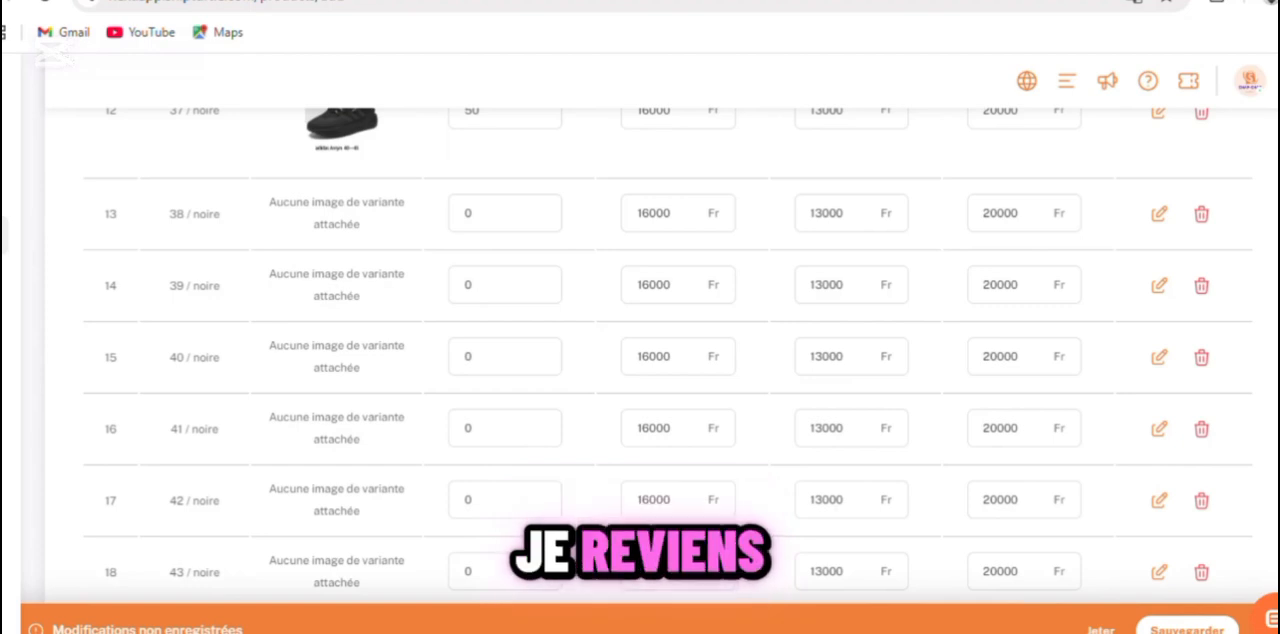
scroll(640, 350, down, 2)
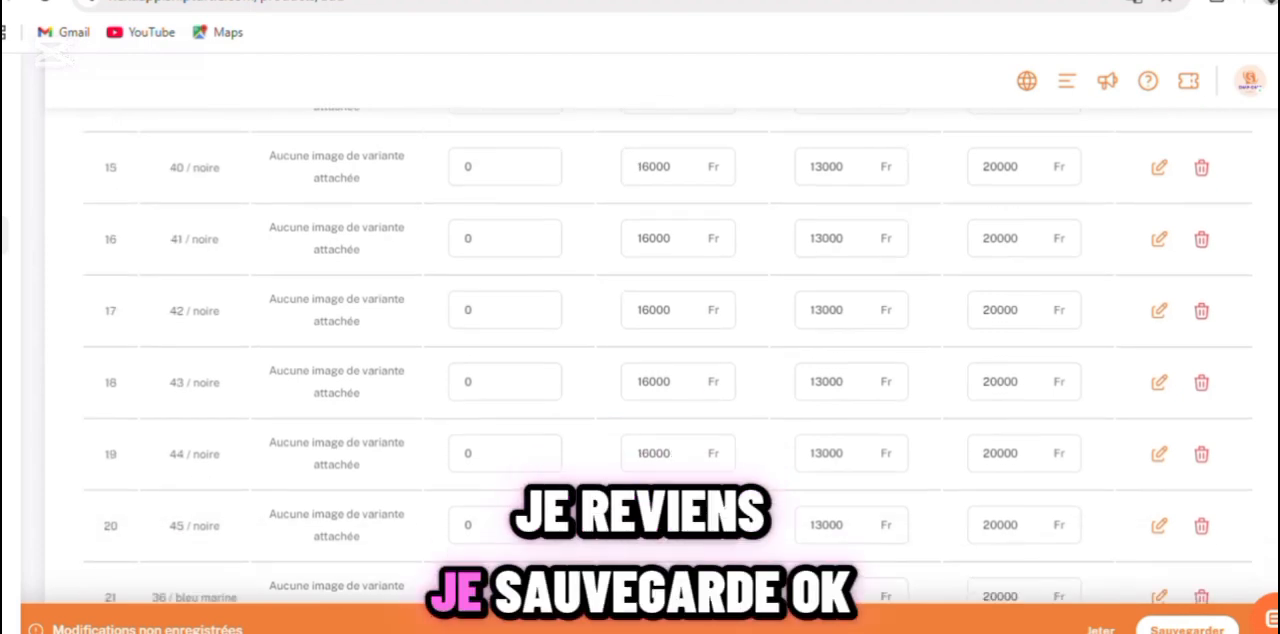
Assign the navy blue Adidas shoe photo as the image of the 36 / bleu marine variant
scroll(640, 350, down, 4)
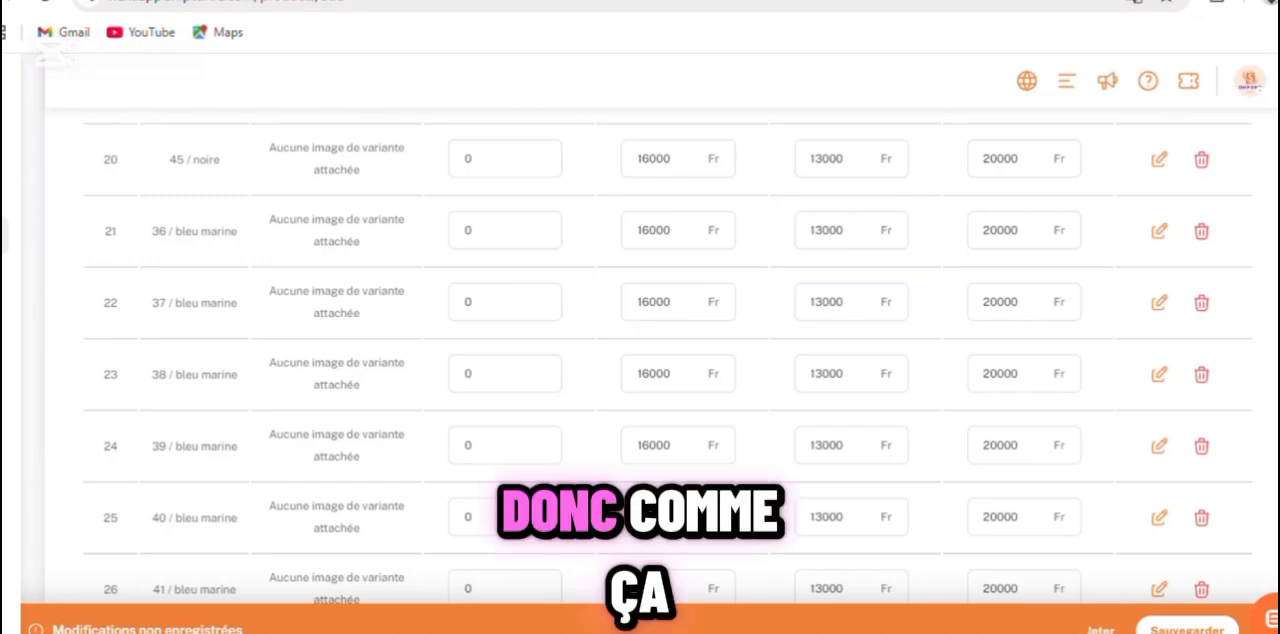
click(1156, 232)
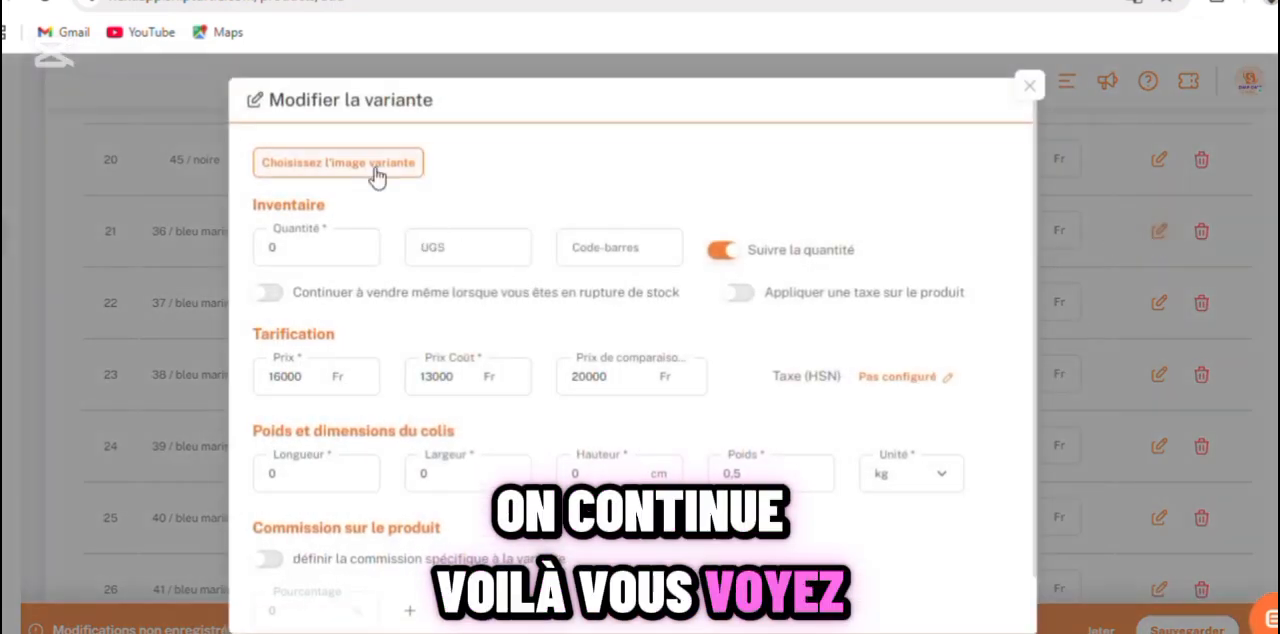
click(377, 170)
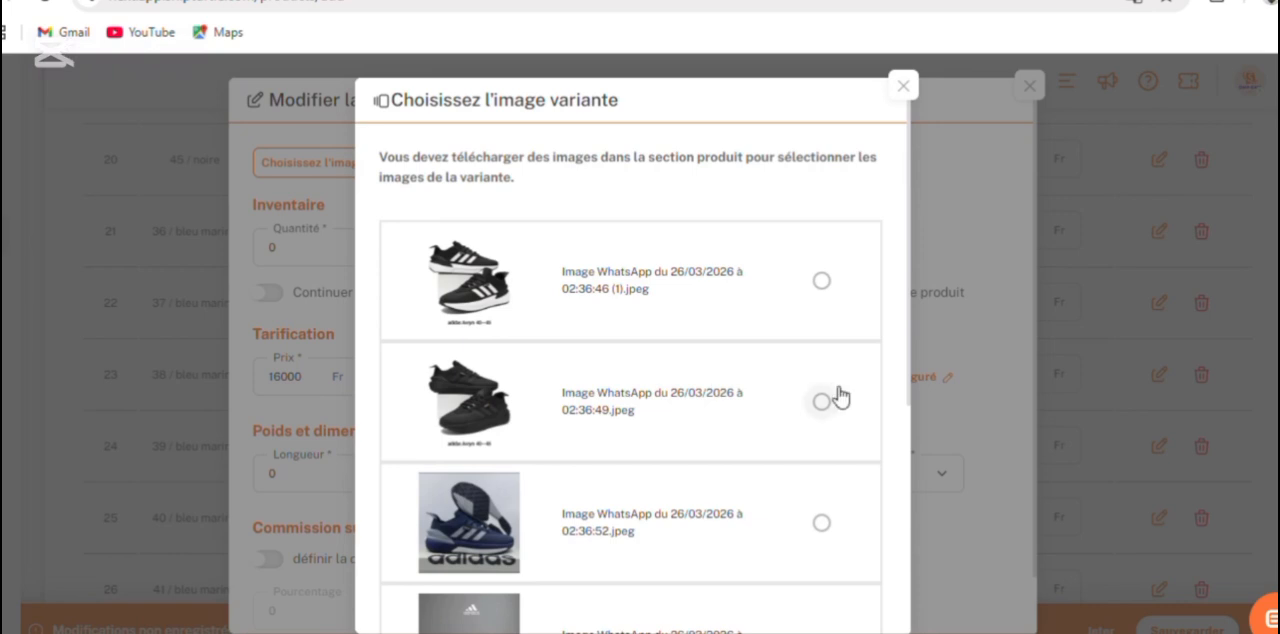
click(822, 524)
click(985, 504)
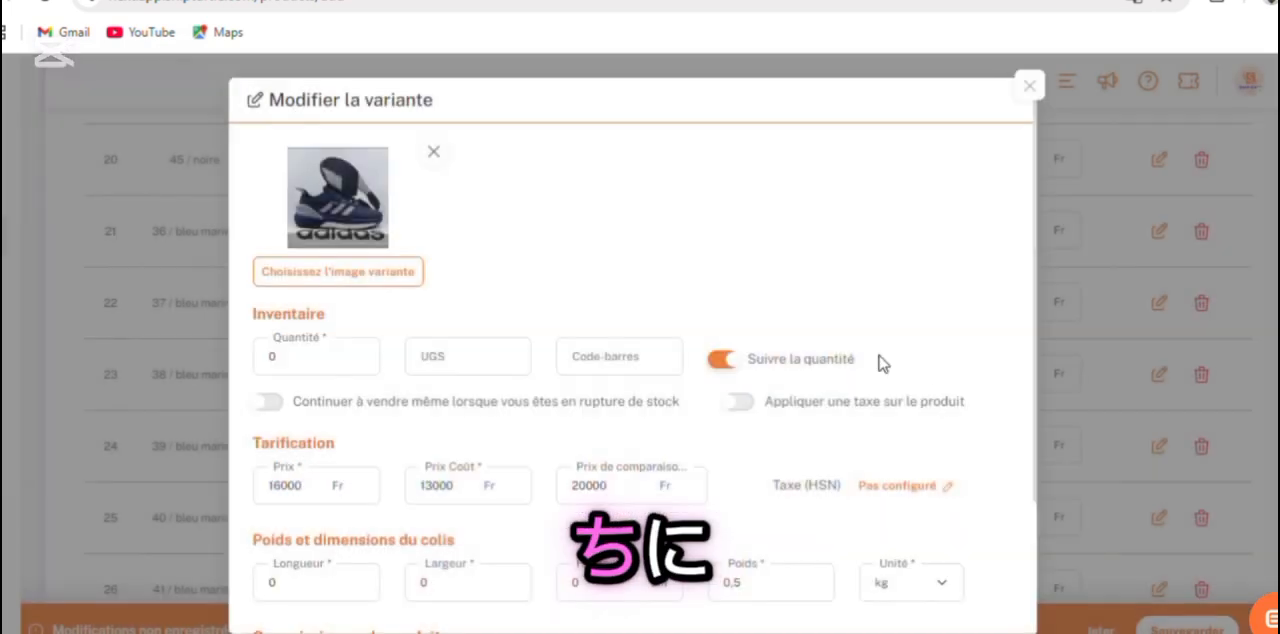
Set the stock quantity of the 36 / bleu marine variant to 100 and save the variant
key(BackSpace)
text(100)
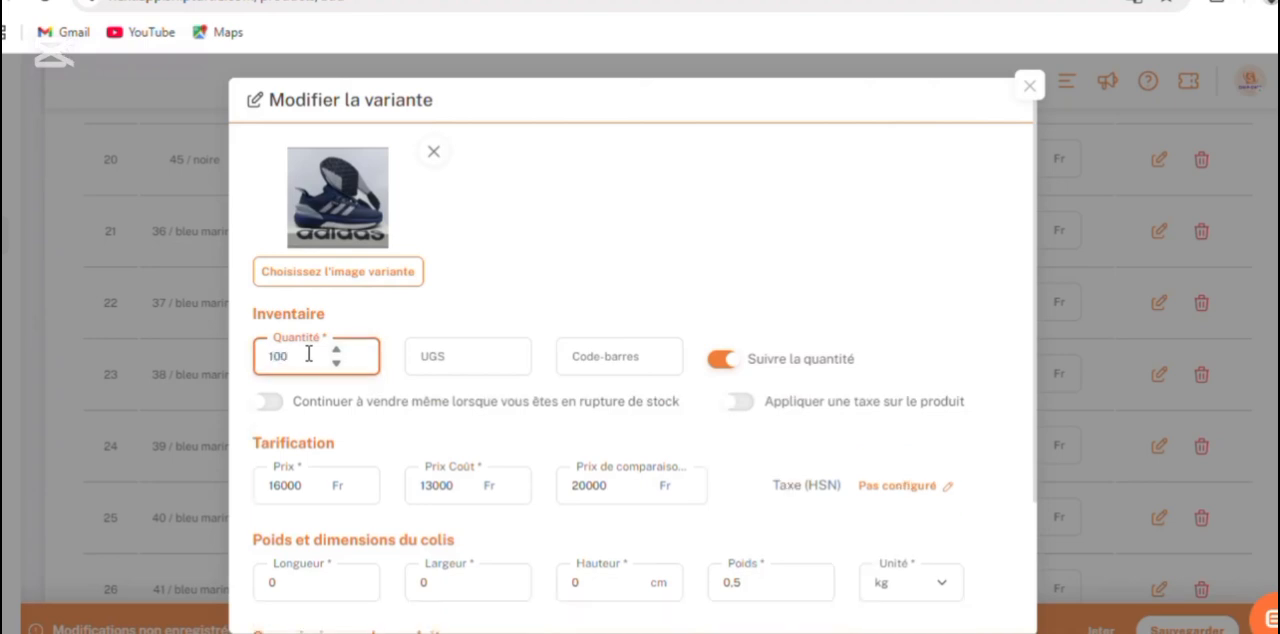
drag(1034, 348, 1025, 533)
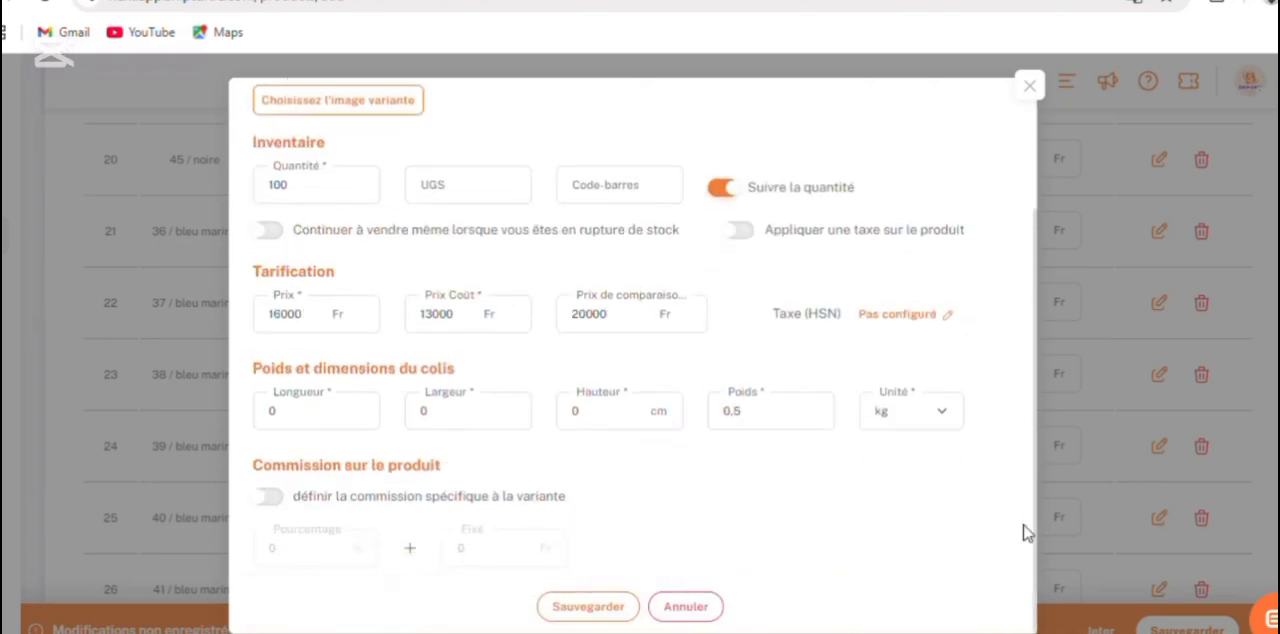
click(590, 607)
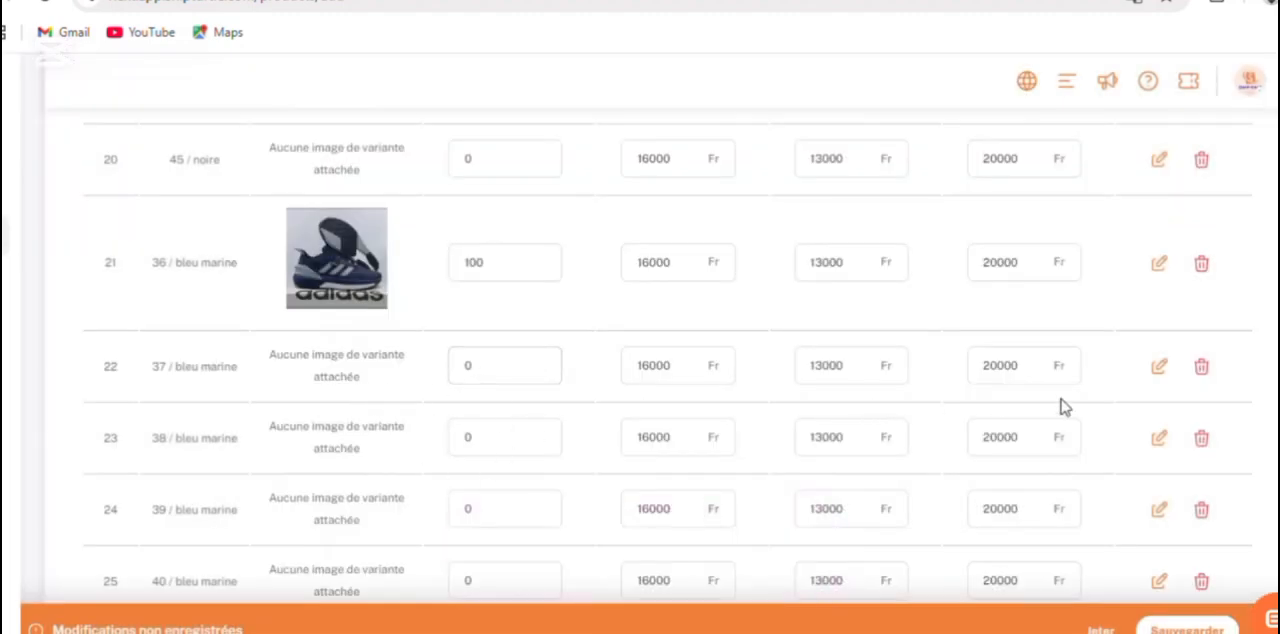
Assign the navy blue Adidas shoe photo as the image of the 37 / bleu marine variant
click(1157, 366)
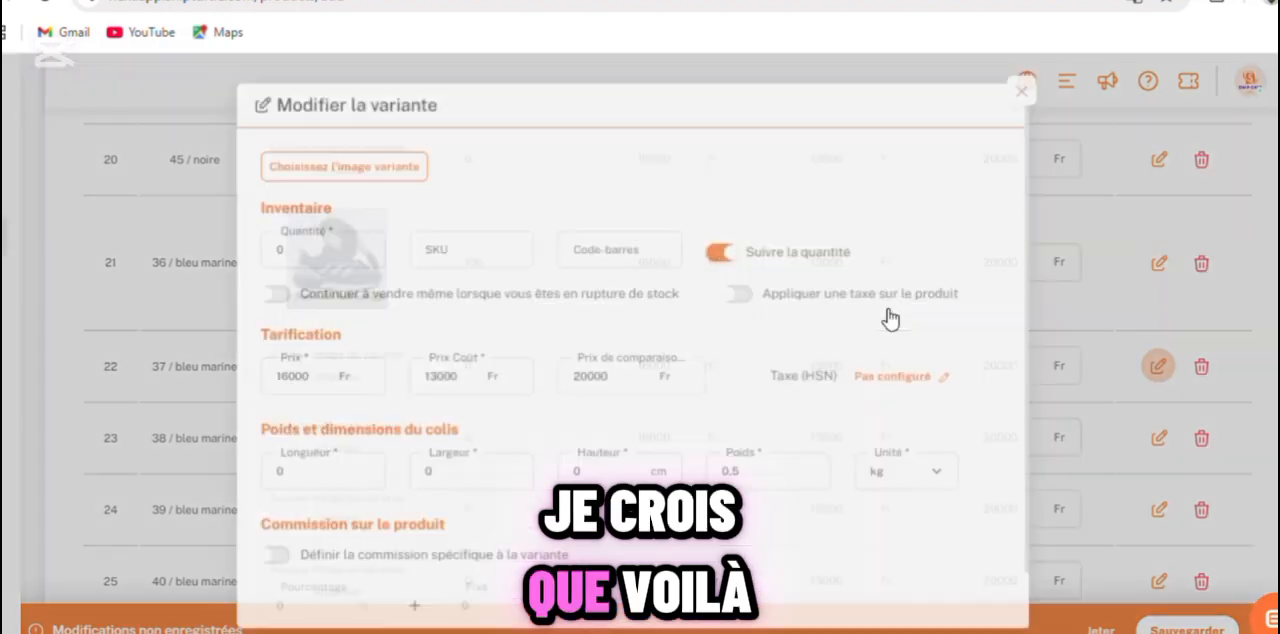
click(344, 166)
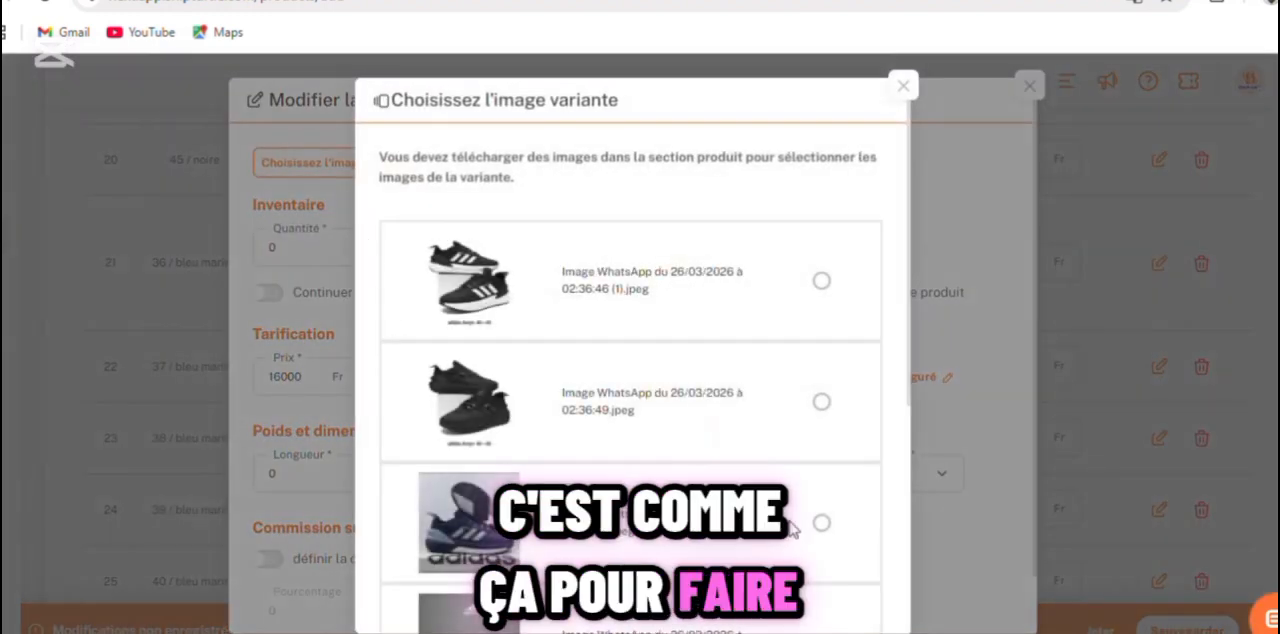
click(820, 524)
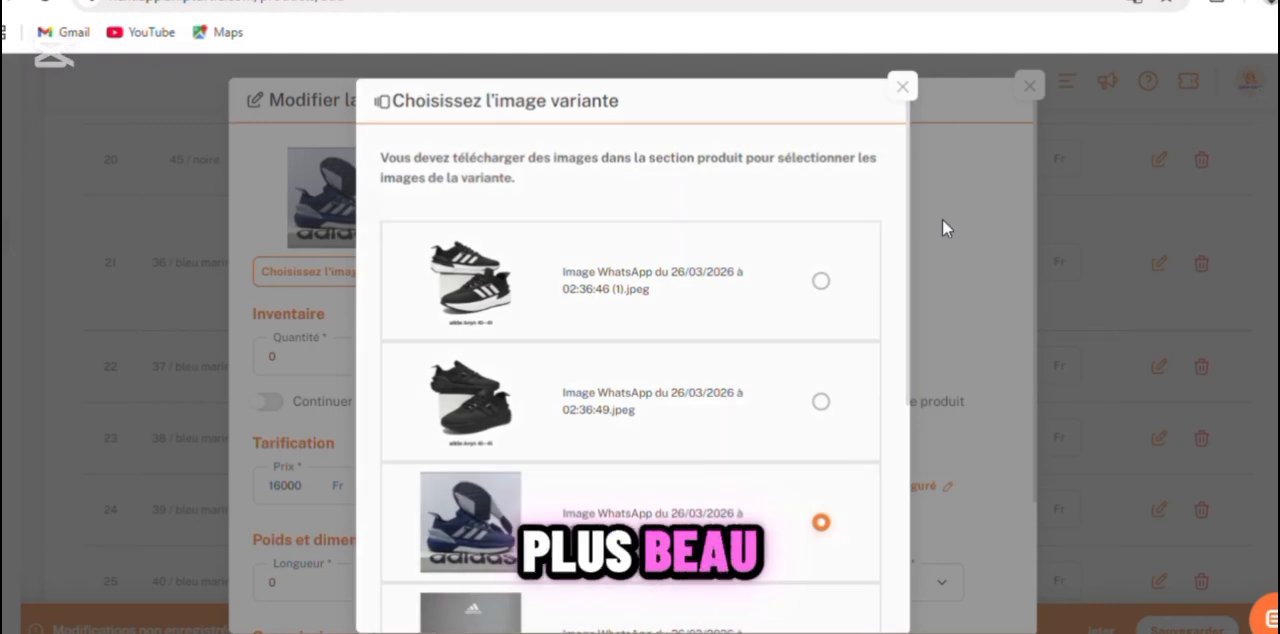
Set the stock quantity of the 37 / bleu marine variant to 100 and save the variant
click(308, 363)
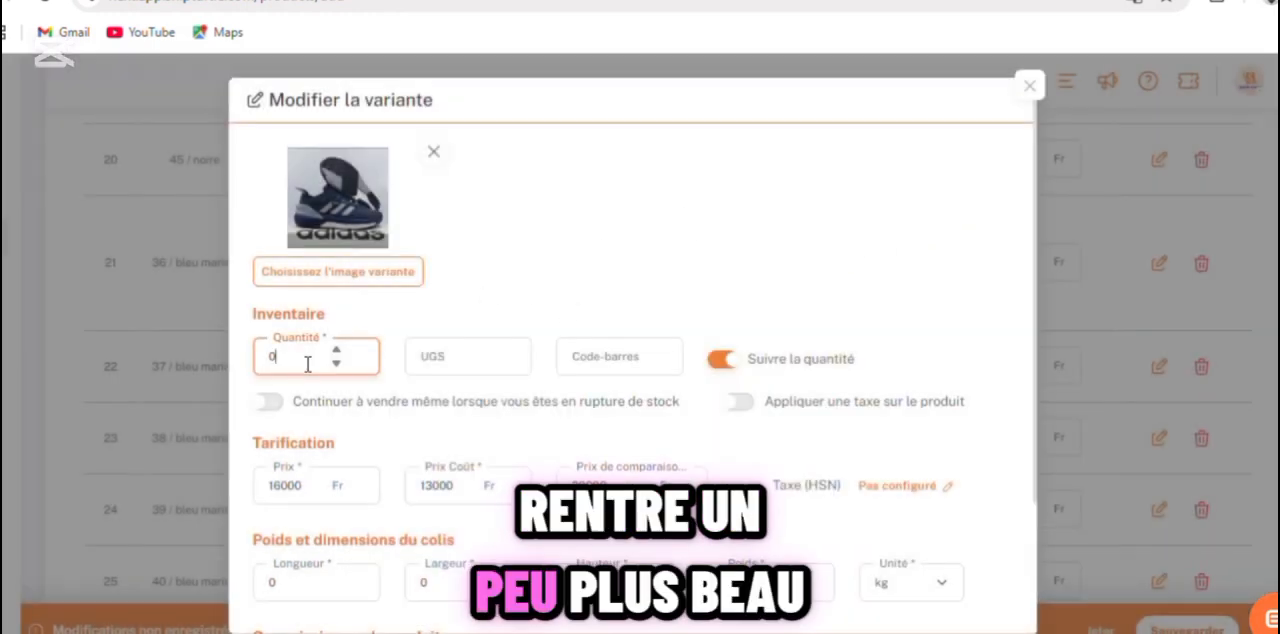
key(BackSpace)
text(100)
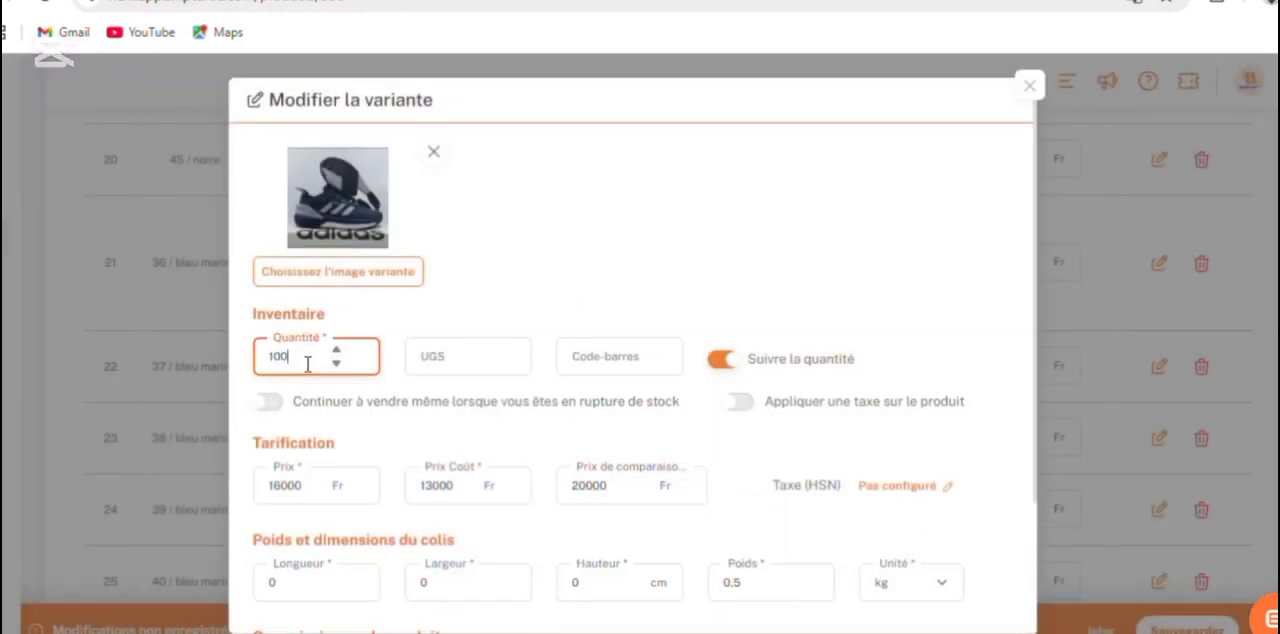
click(1035, 395)
scroll(1035, 395, down, 3)
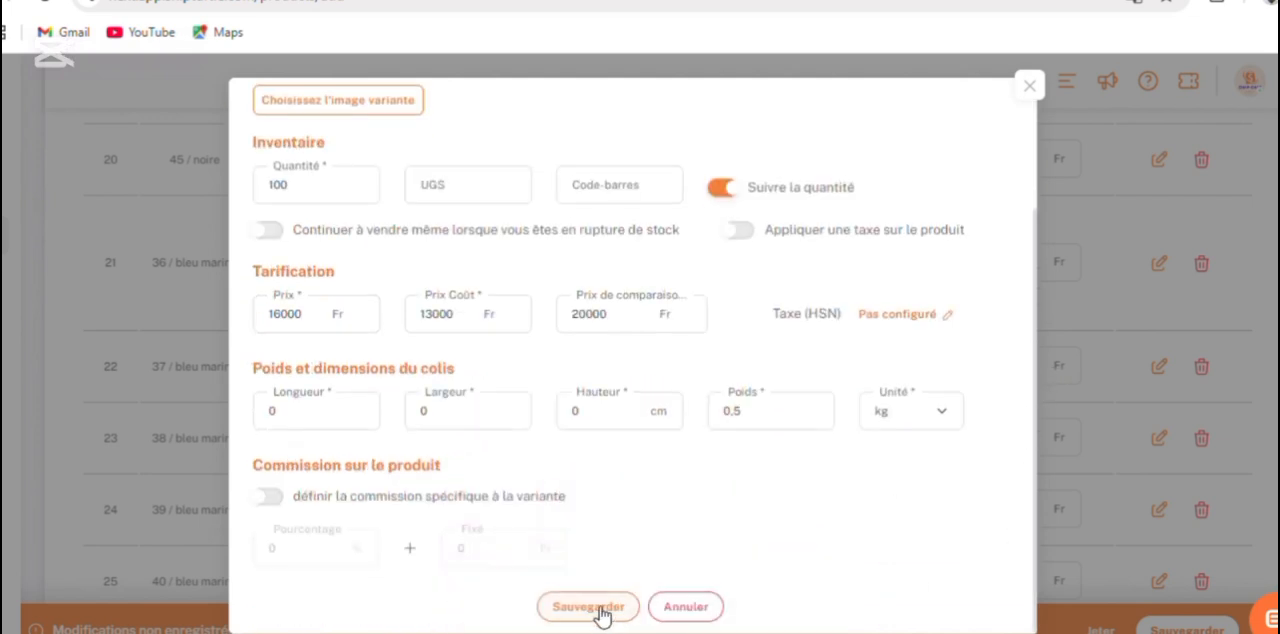
click(598, 607)
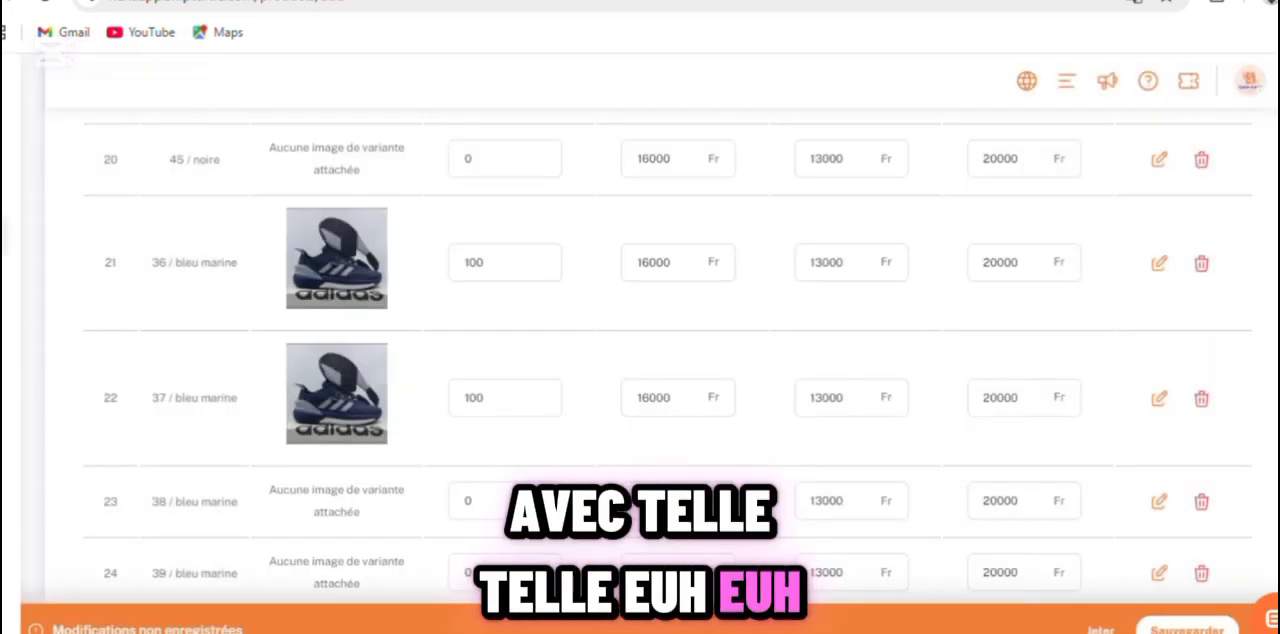
Set the stock quantities directly in the variant list to 80 for 38 / noire and 50 for 39 / noire
scroll(666, 355, down, 5)
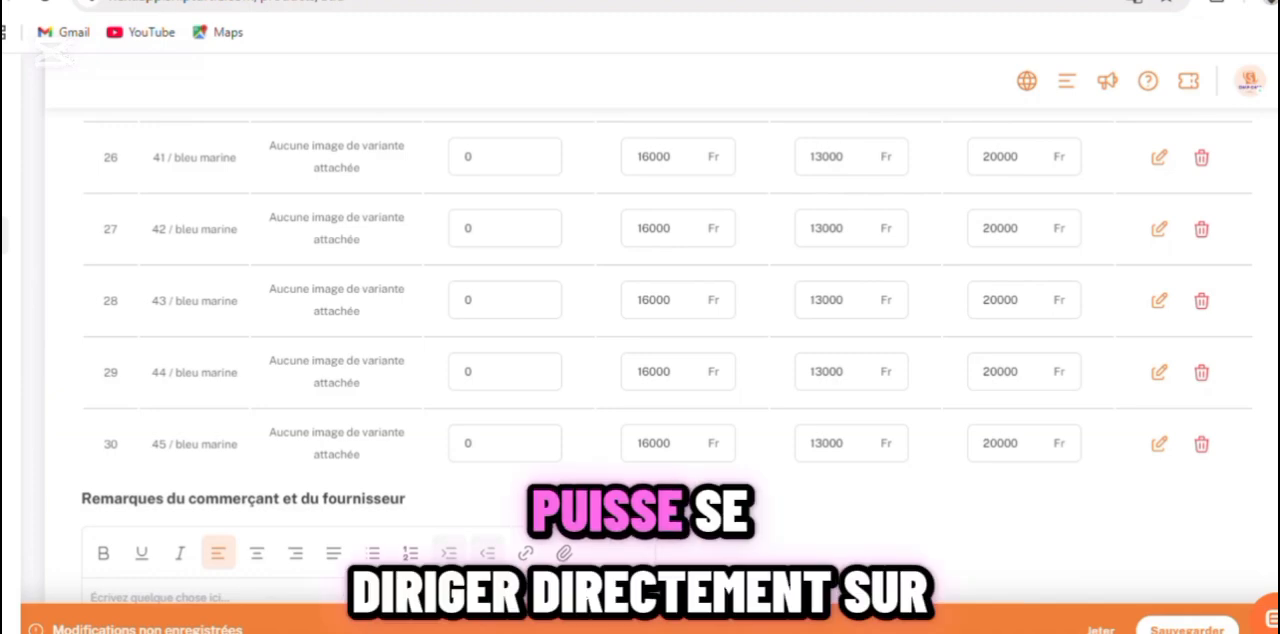
scroll(666, 363, up, 8)
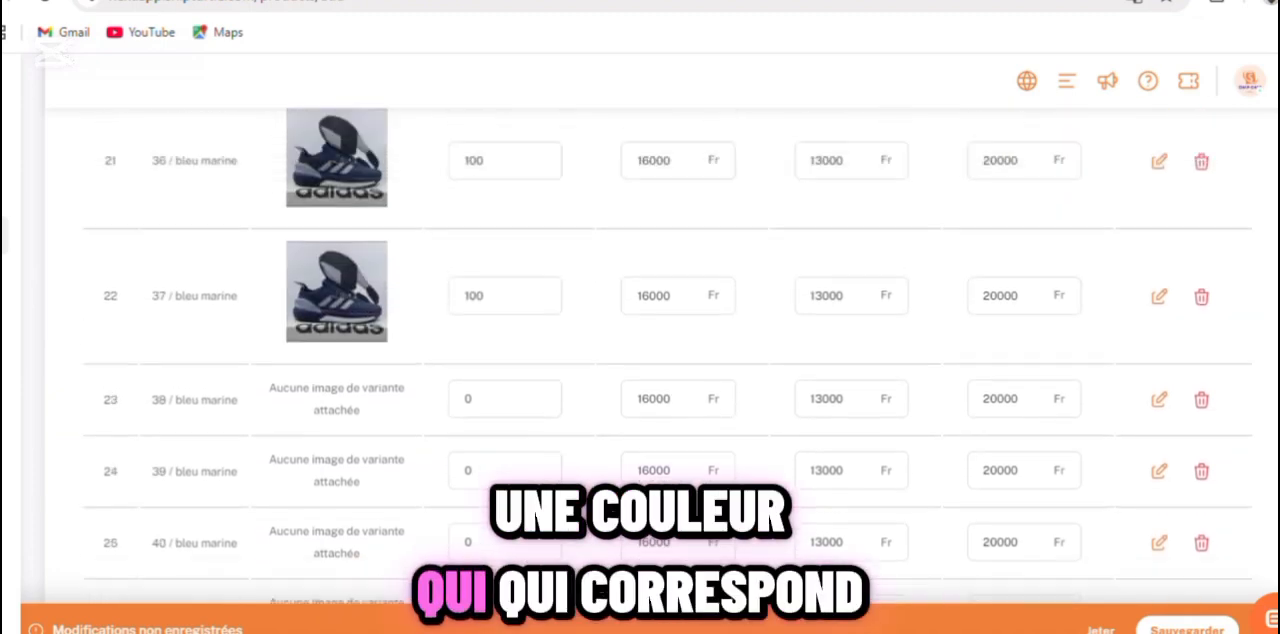
scroll(666, 362, up, 5)
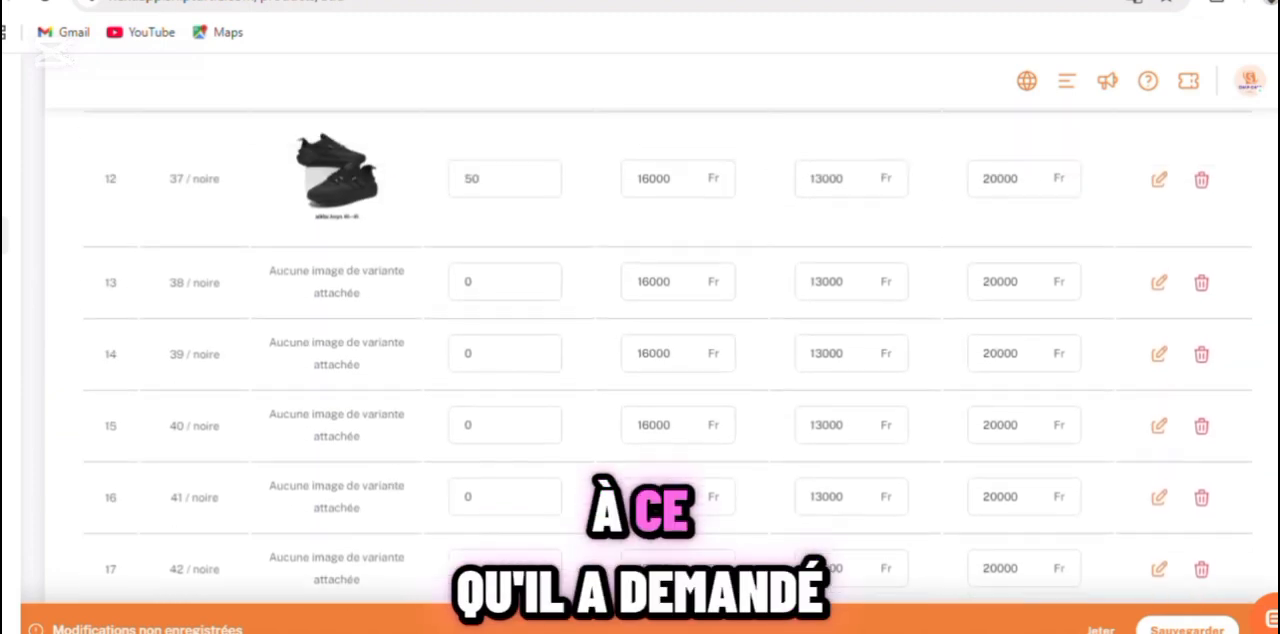
scroll(666, 362, up, 3)
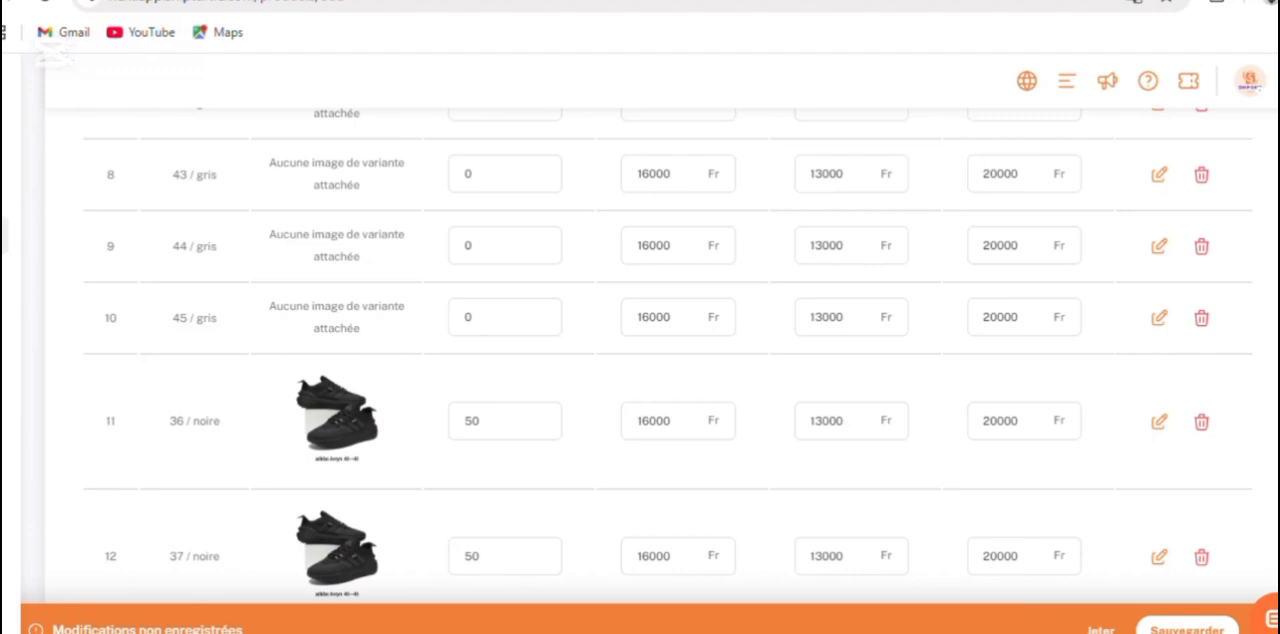
scroll(666, 362, down, 4)
scroll(666, 362, up, 1)
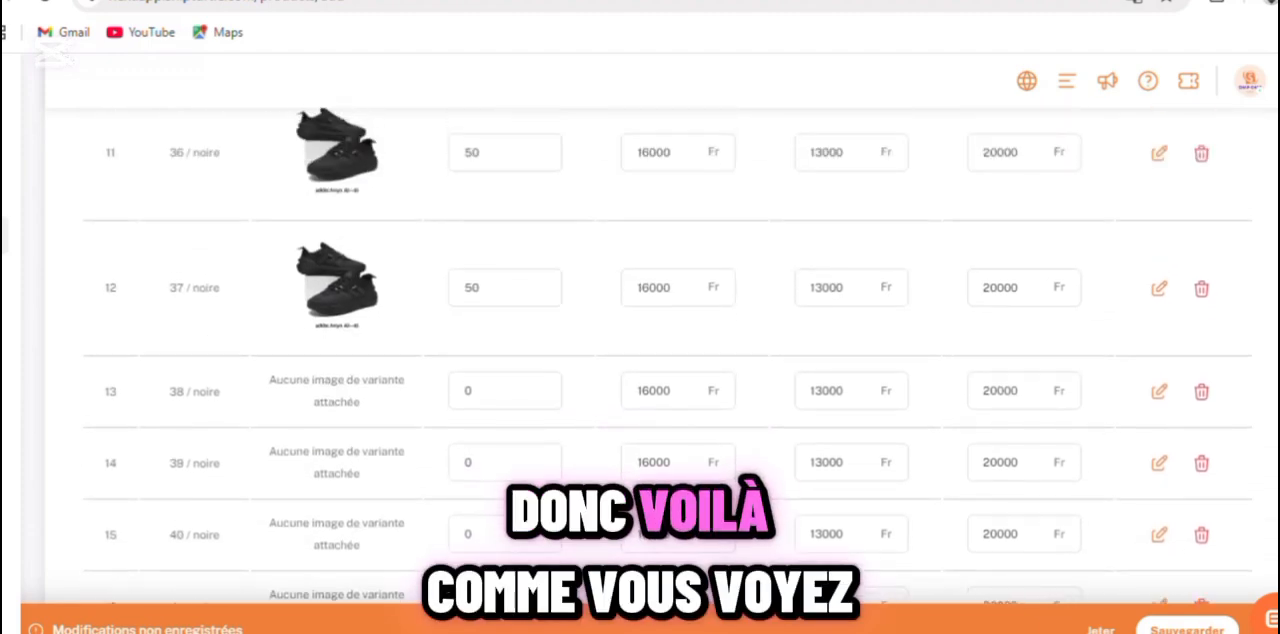
click(479, 387)
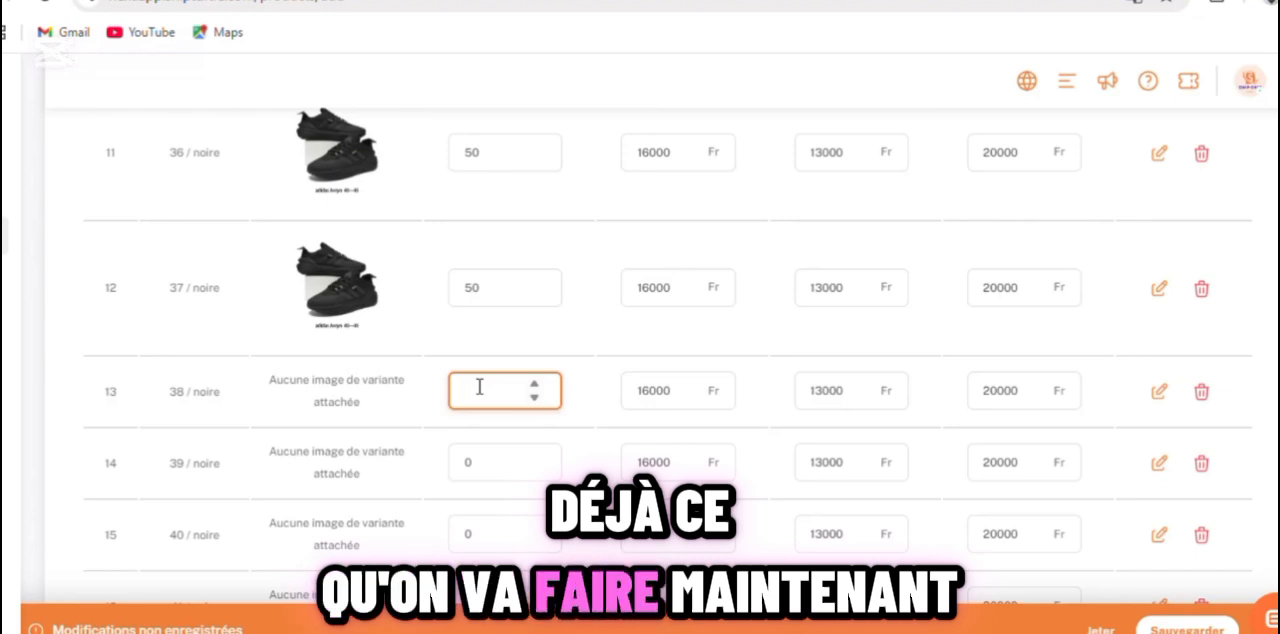
text(80)
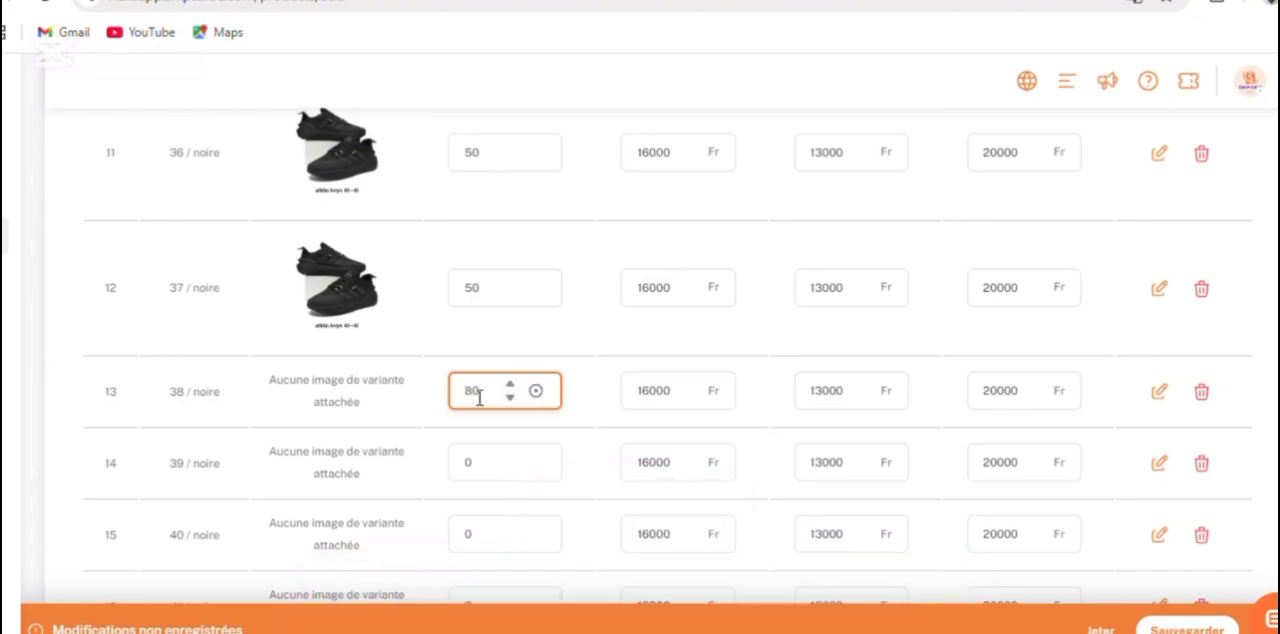
key(BackSpace)
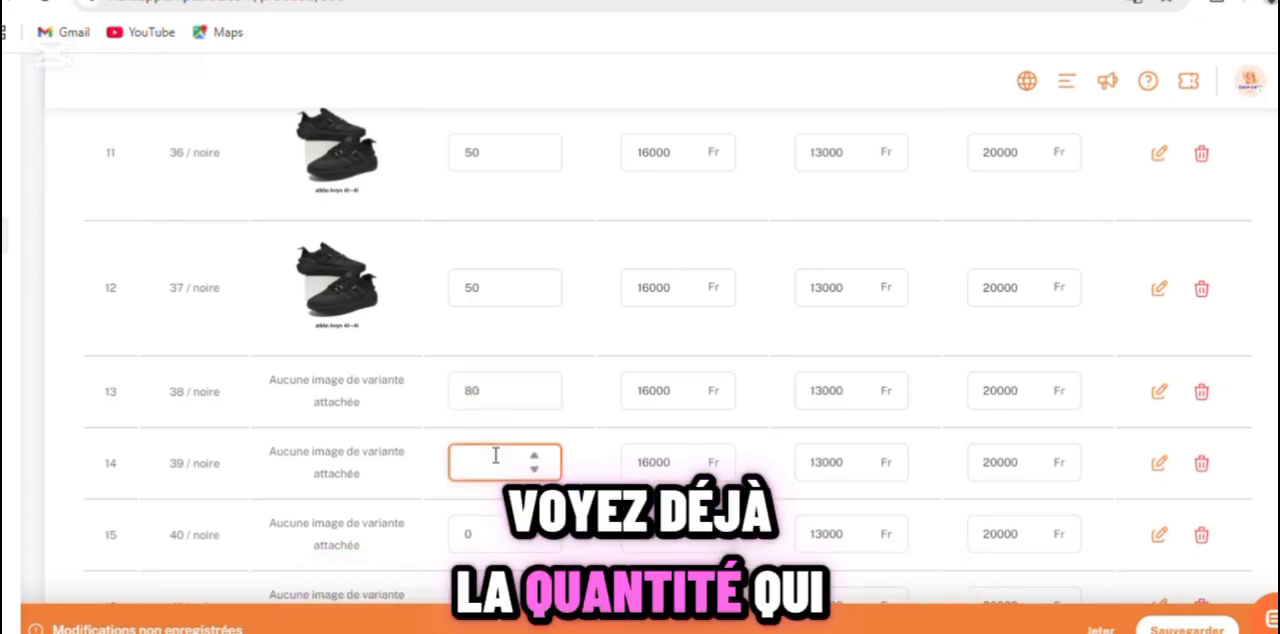
text(50)
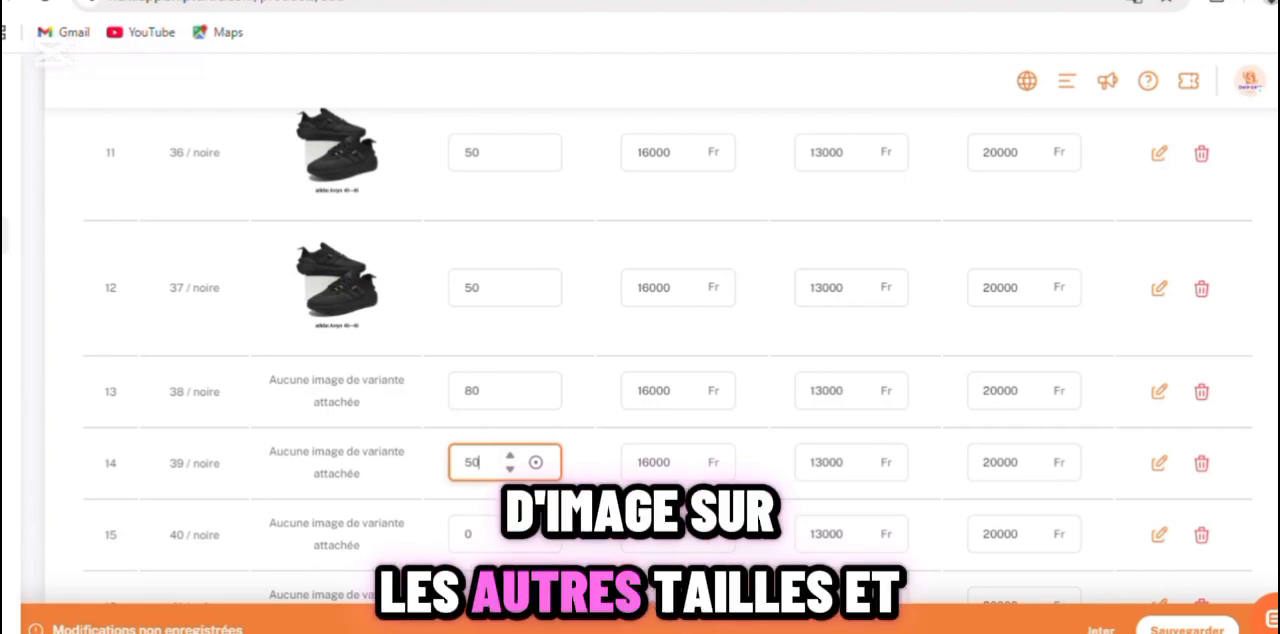
Set the stock quantity of 40 / noire to 50 and of 41 / noire to 45 in the variant list
scroll(668, 360, down, 3)
click(489, 271)
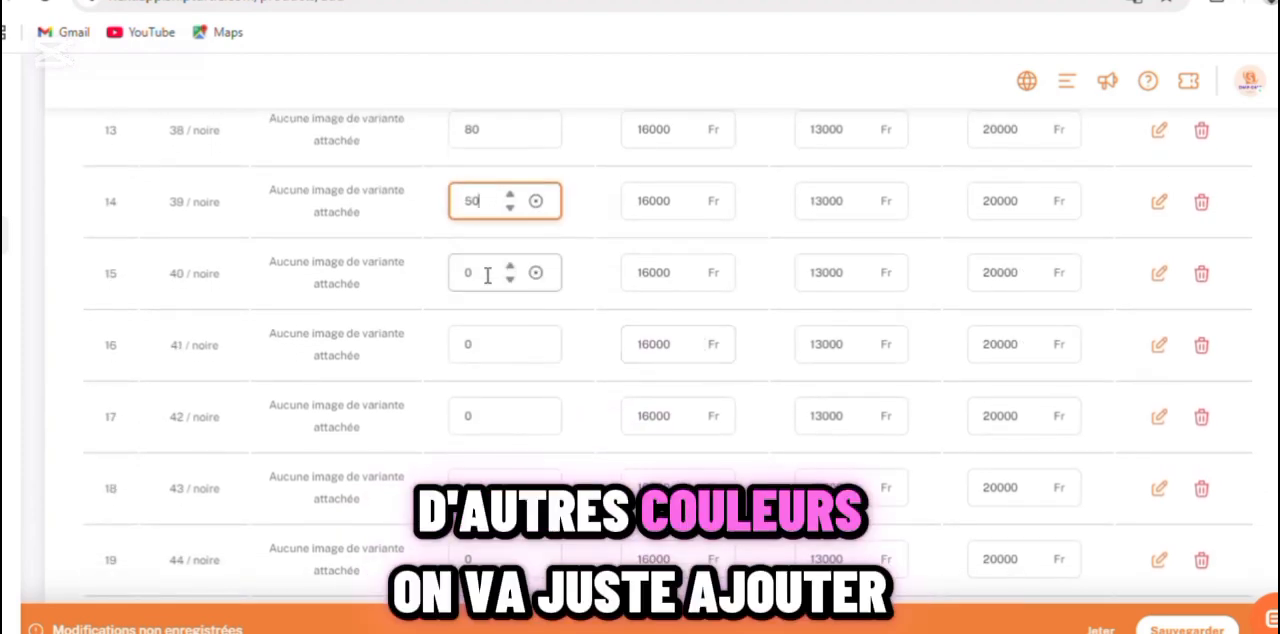
key(BackSpace)
text(5)
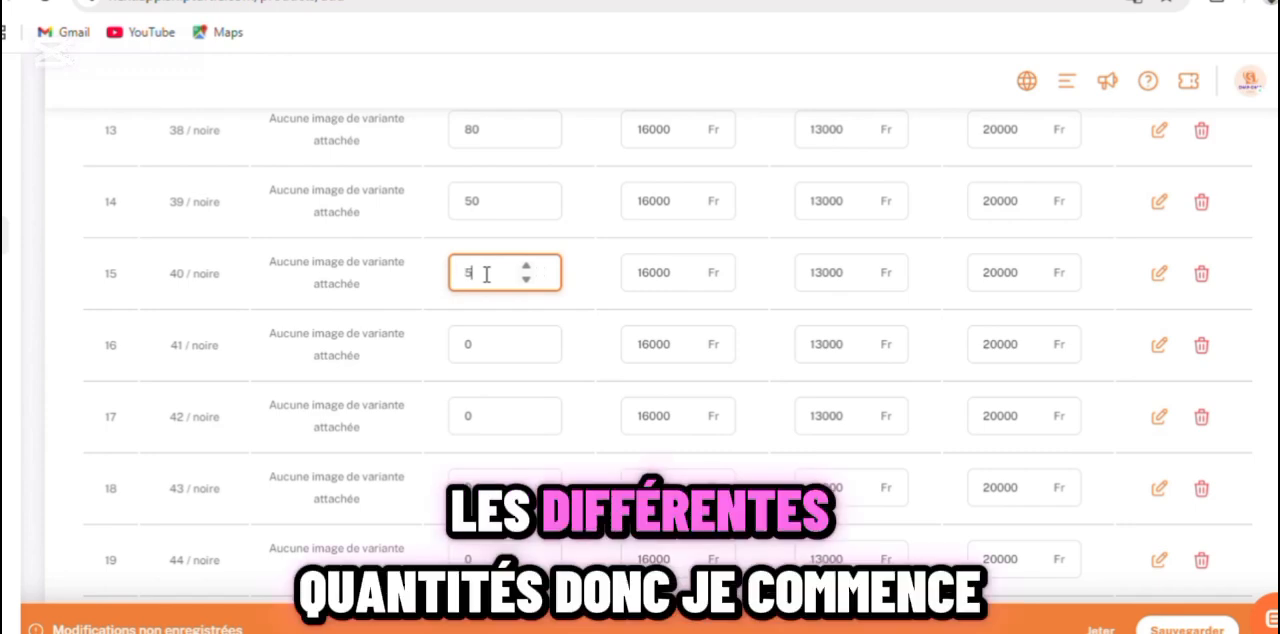
click(498, 344)
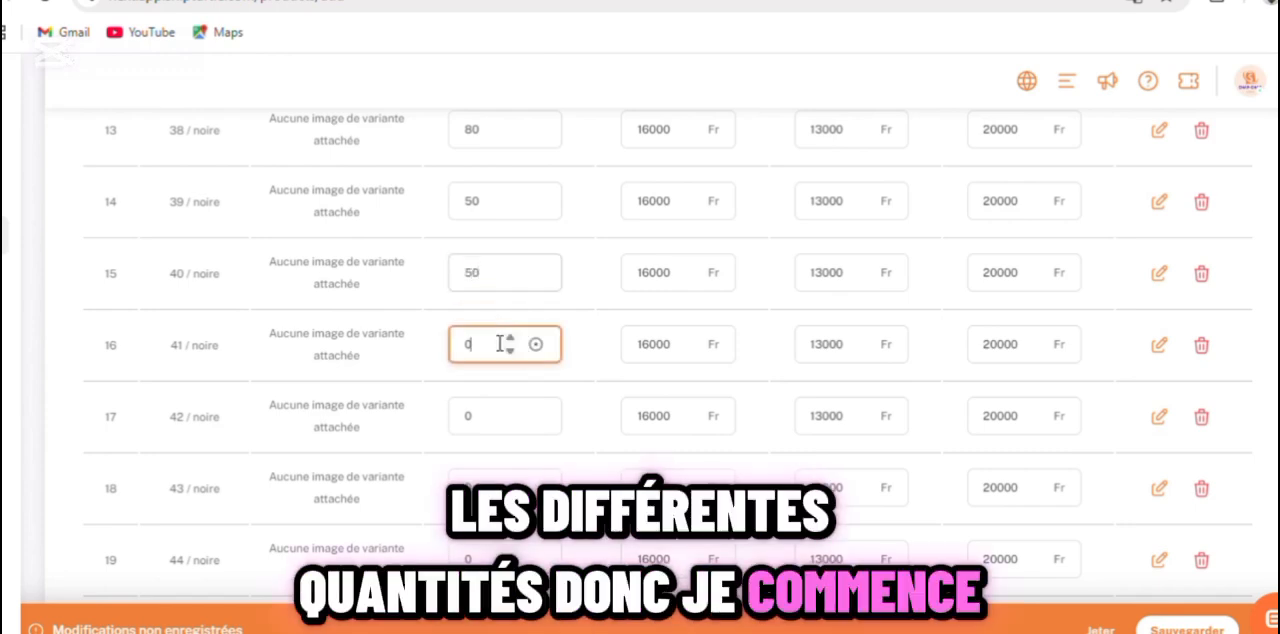
key(BackSpace)
text(45)
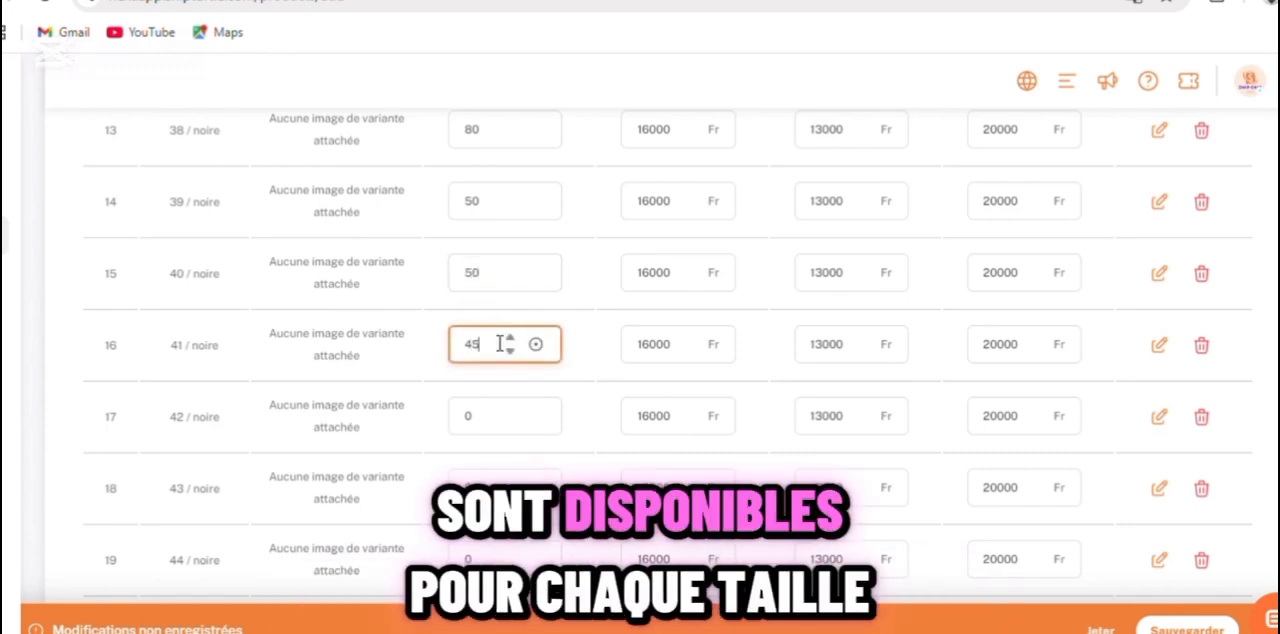
Set the noire stock quantities to 49 for size 42, 50 for size 43, 60 for size 44 and 33 for size 45
click(504, 410)
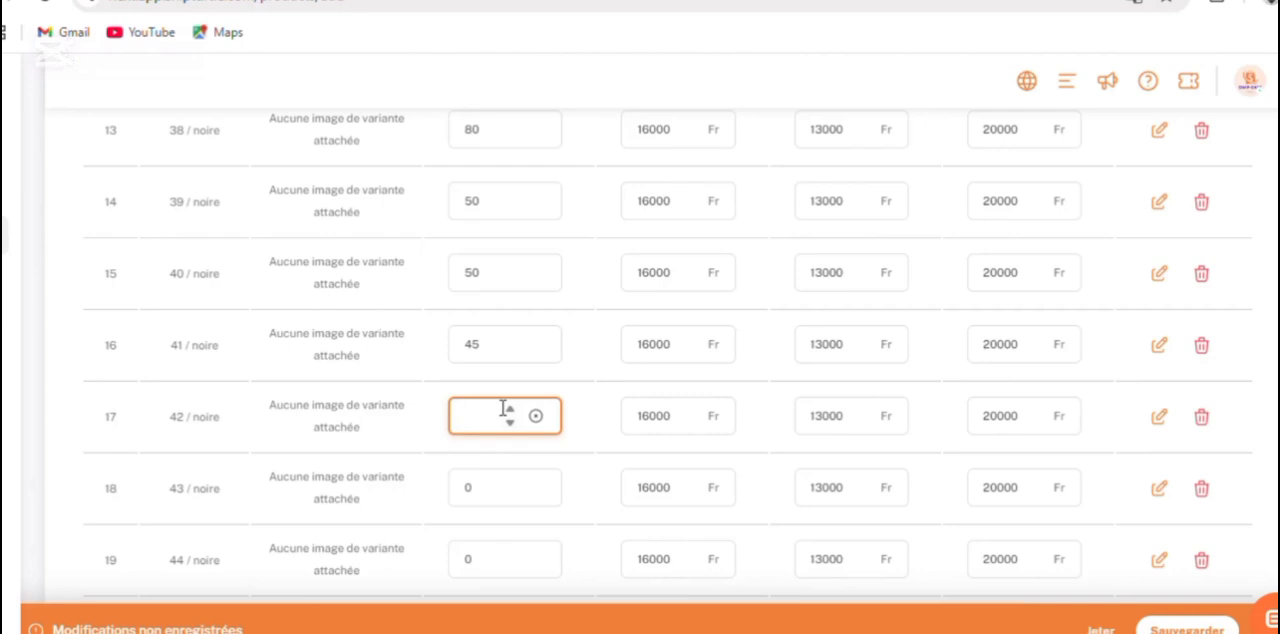
text(49)
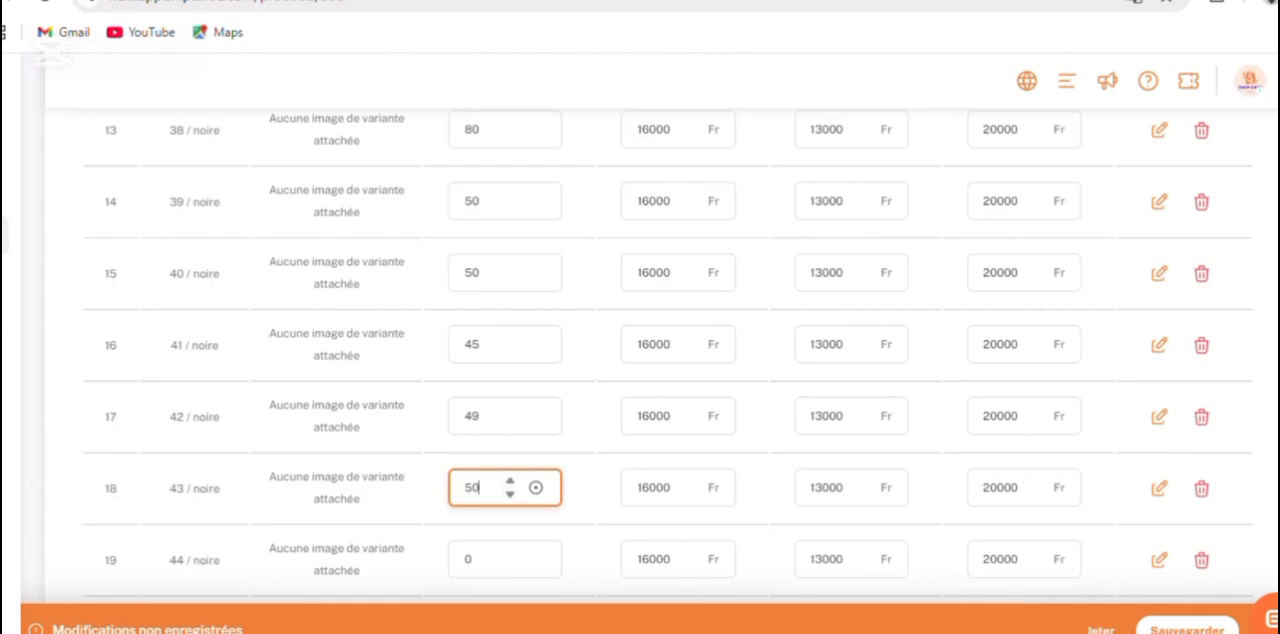
scroll(669, 356, down, 3)
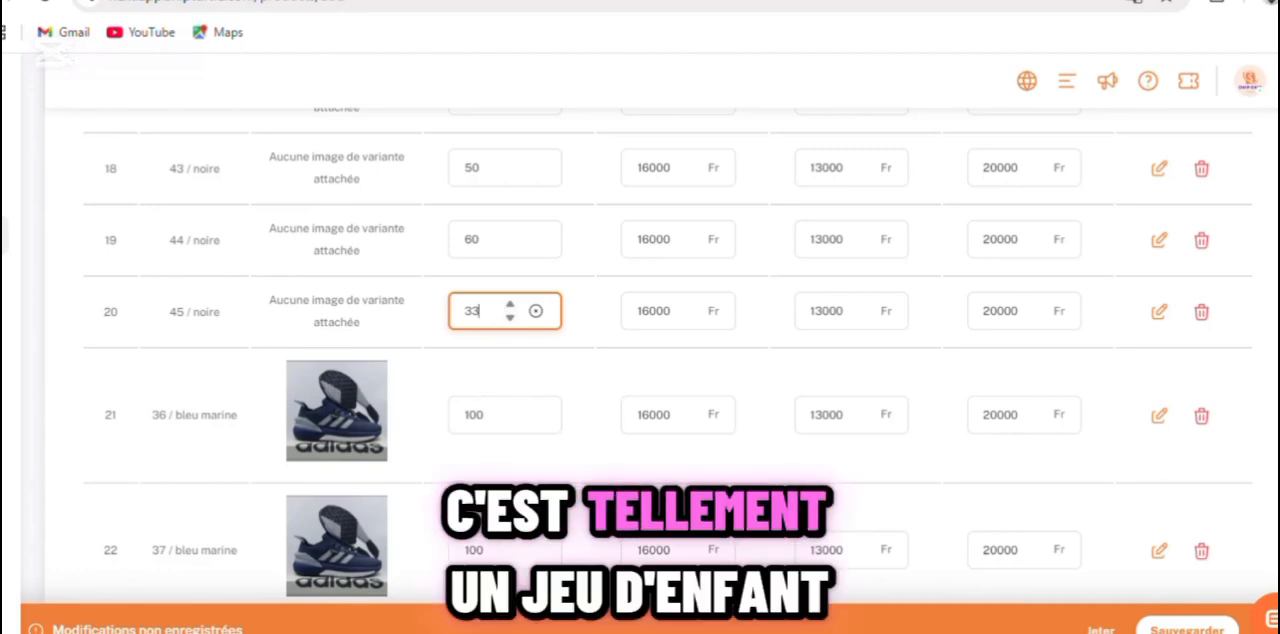
Set the stock quantity of 38 / bleu marine to 80 and of 39 / bleu marine to 11 in the variant list
scroll(640, 350, down, 5)
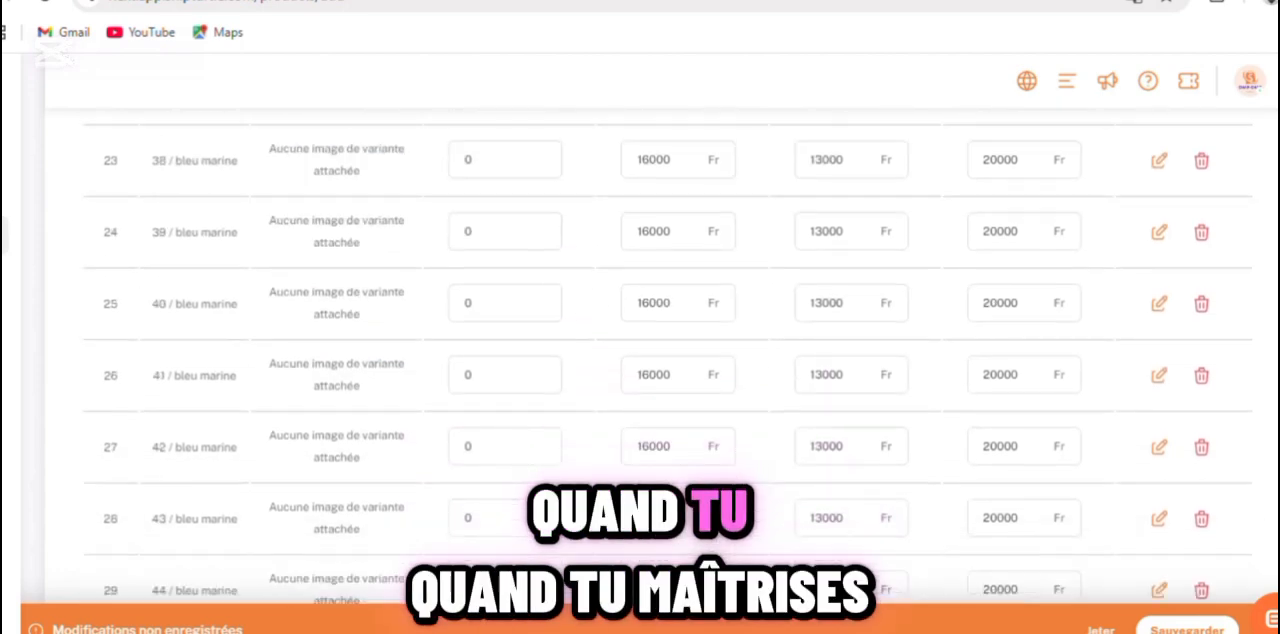
click(487, 157)
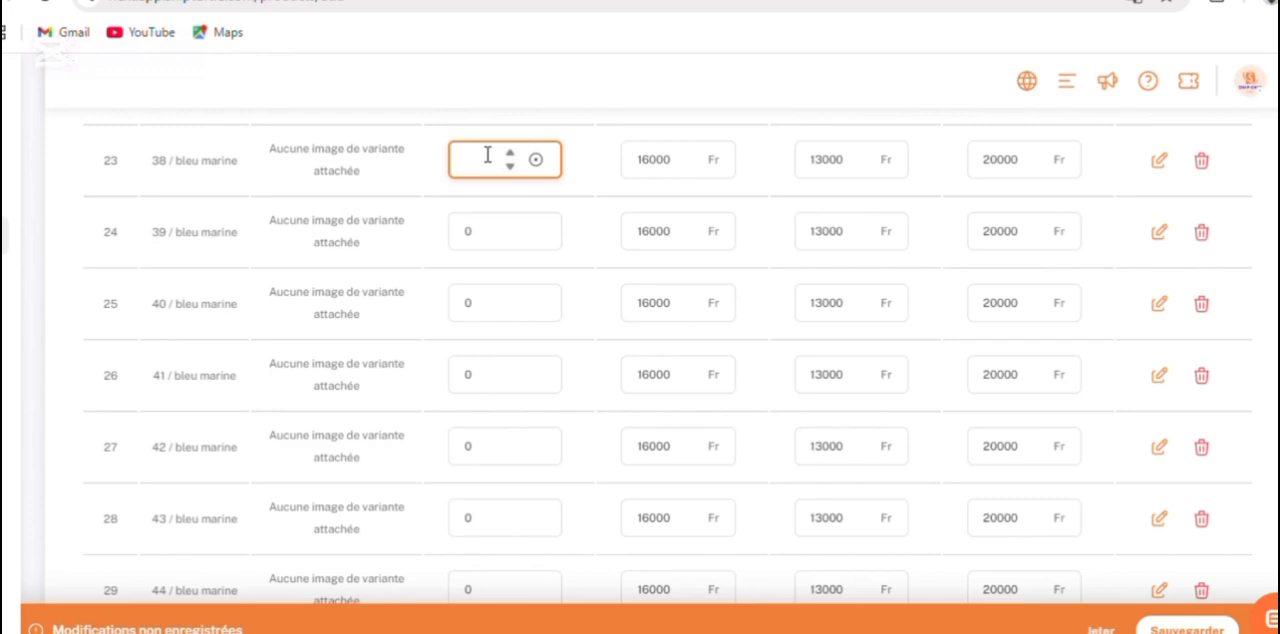
text(80)
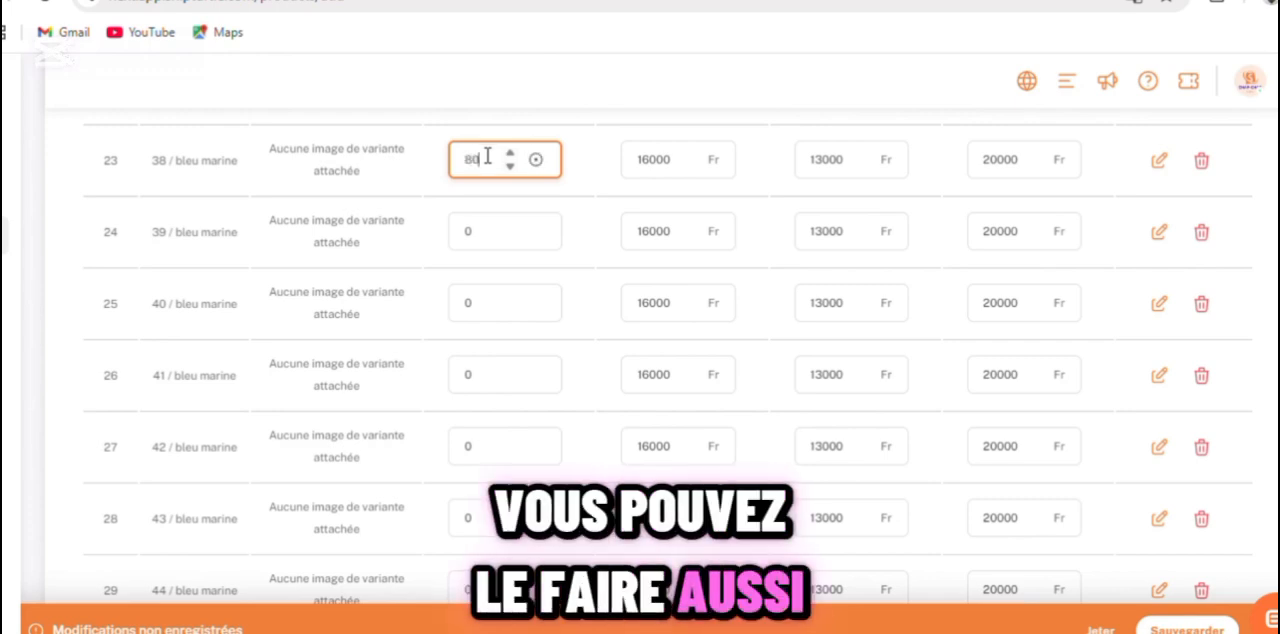
click(474, 234)
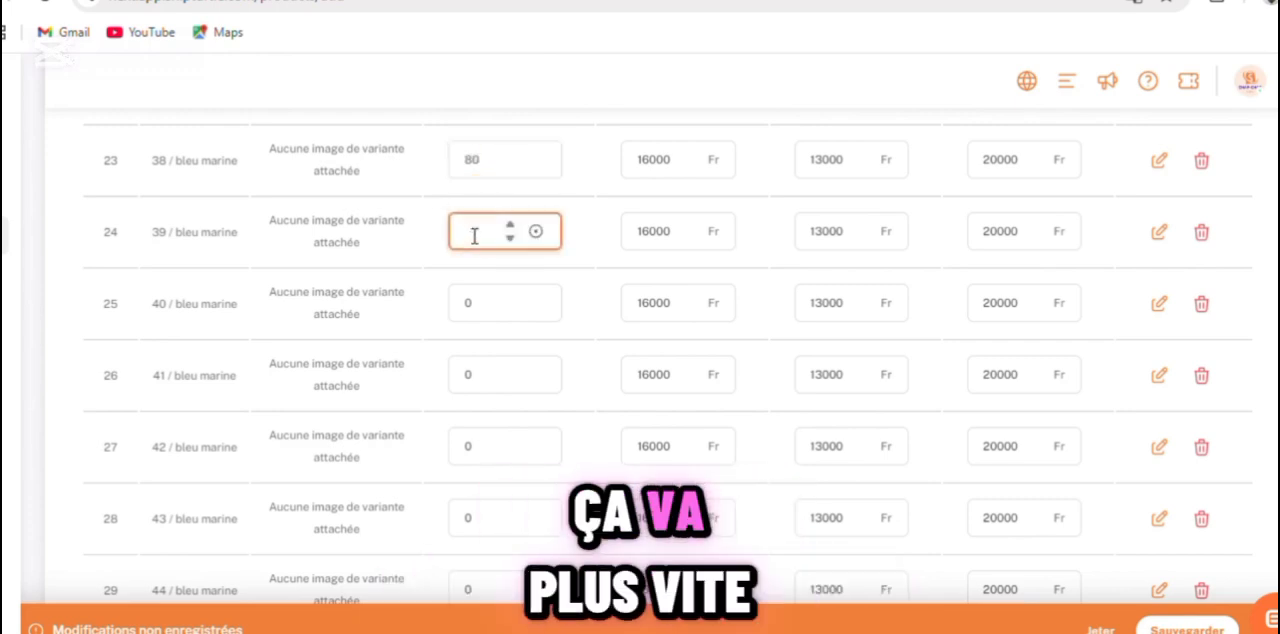
text(11)
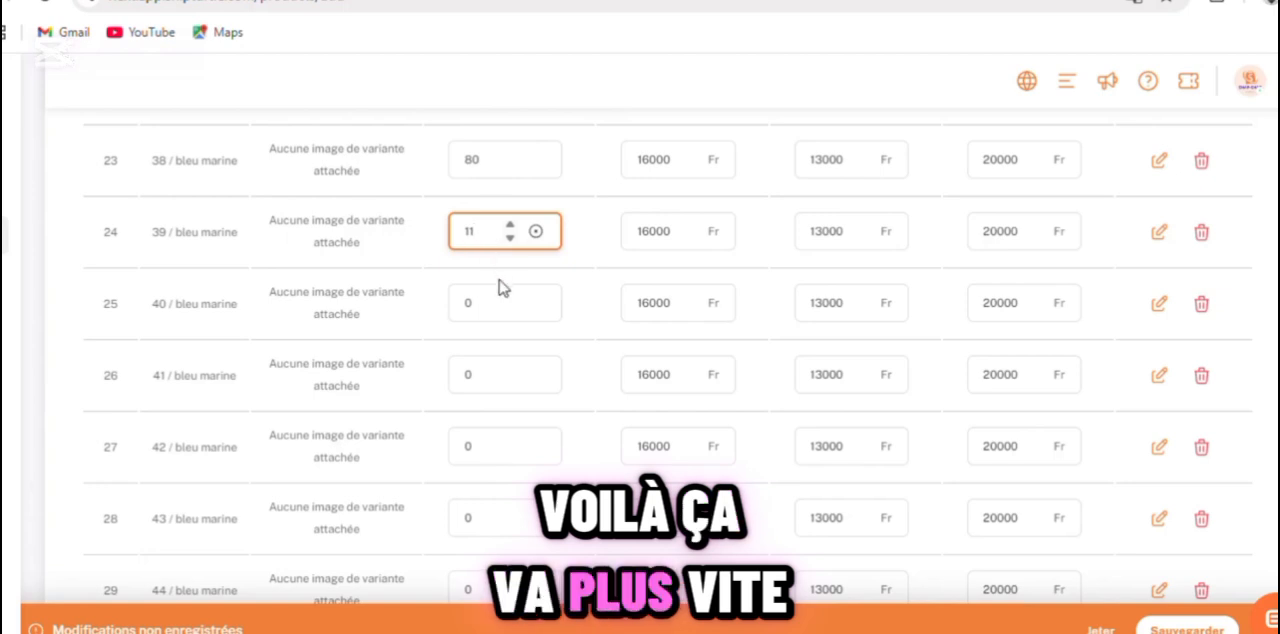
Set the stock quantity of 39 / bleu marine to 100 and of 40 / bleu marine to 57
key(BackSpace)
text(00)
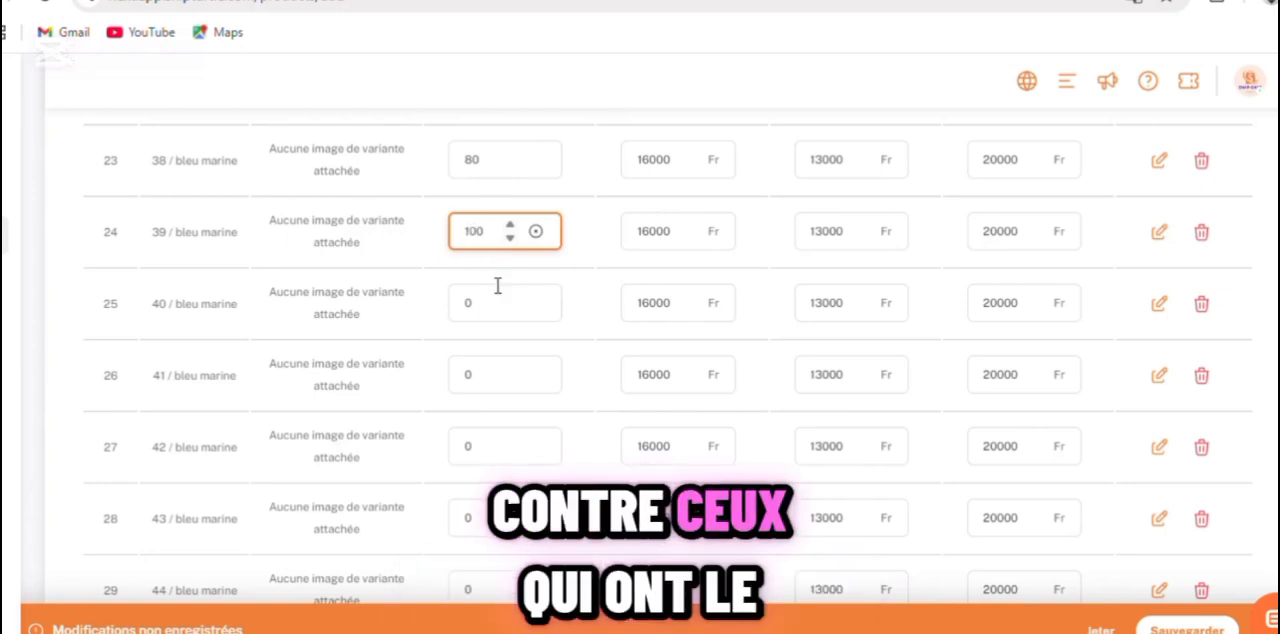
click(488, 296)
key(BackSpace)
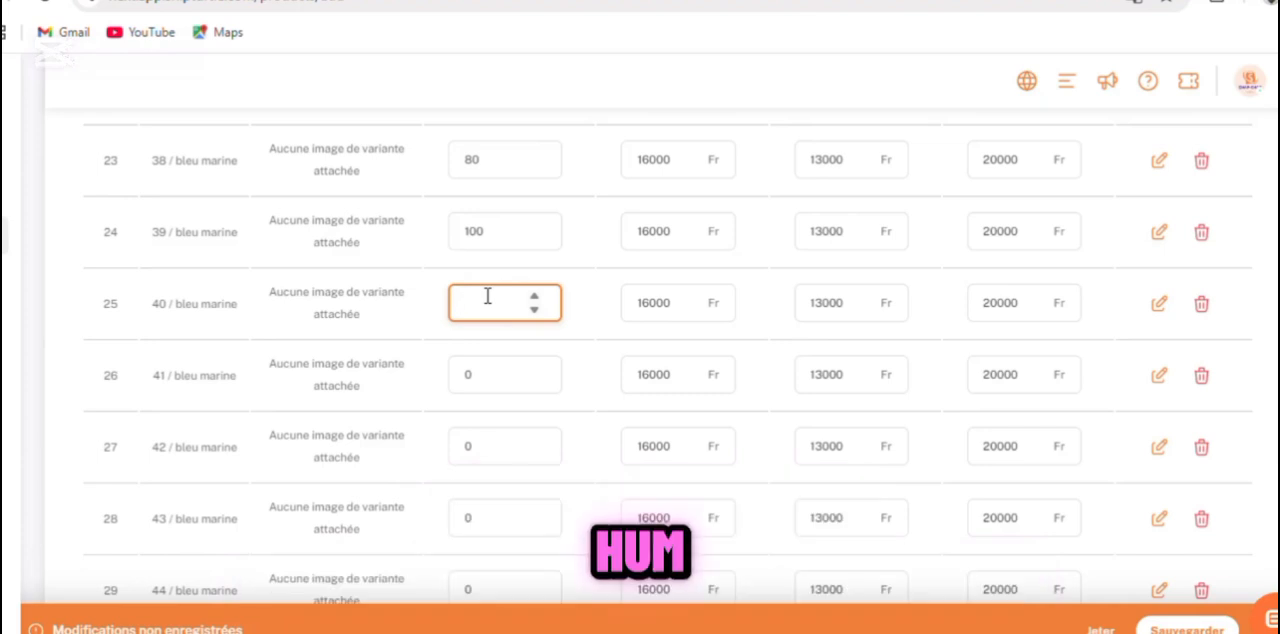
Set the bleu marine stock quantities to 49 for size 41, 65 for size 42 and 46 for size 43
click(495, 362)
key(BackSpace)
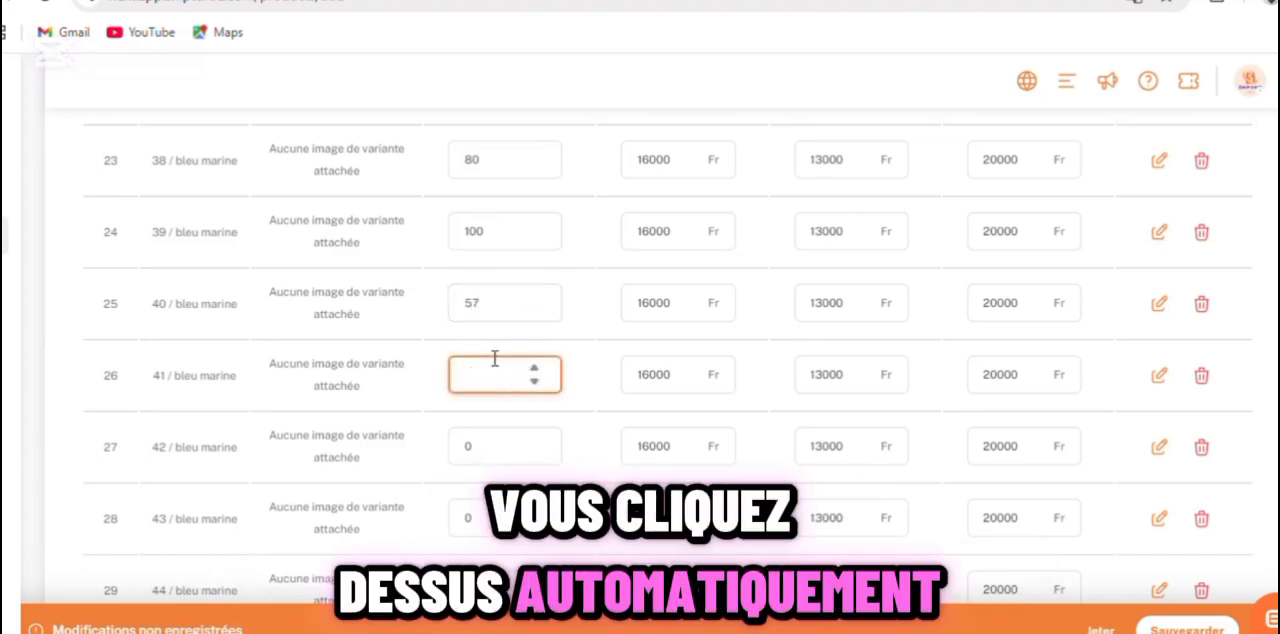
text(49)
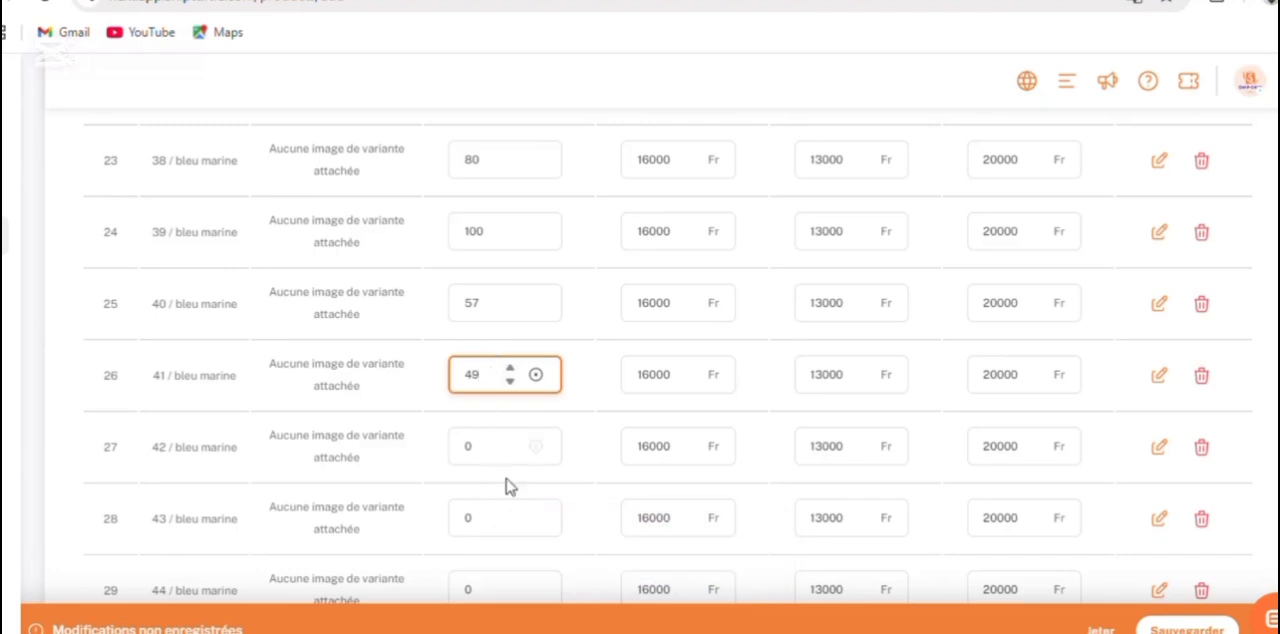
click(479, 428)
text(65)
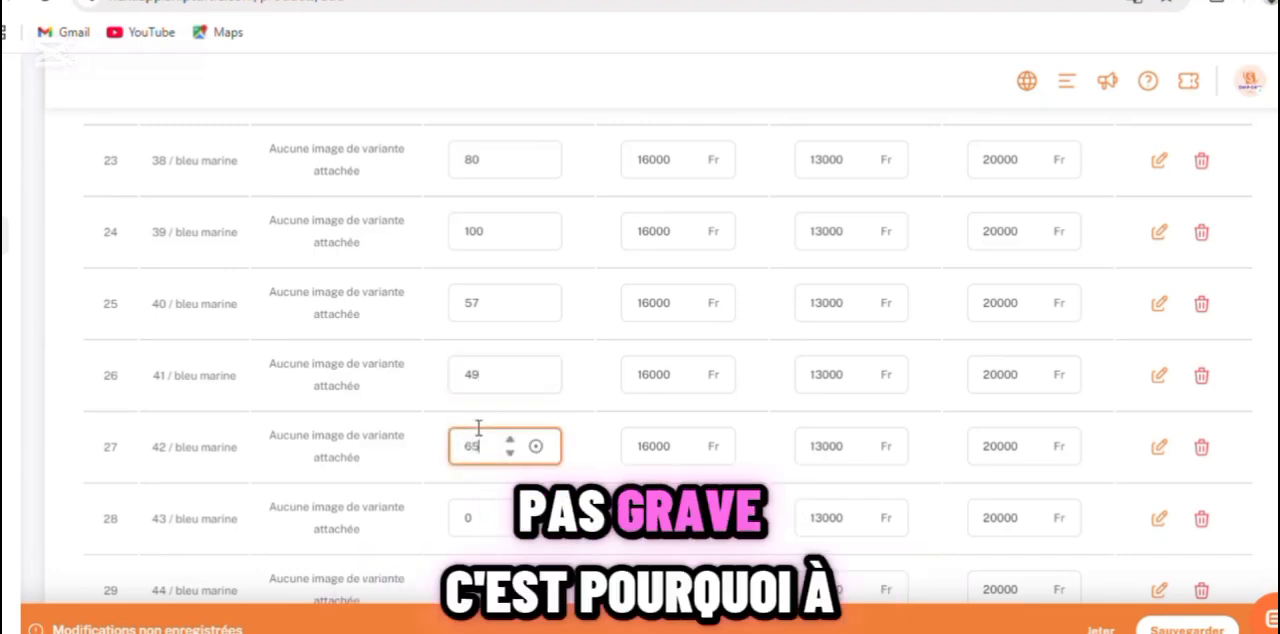
click(491, 518)
key(BackSpace)
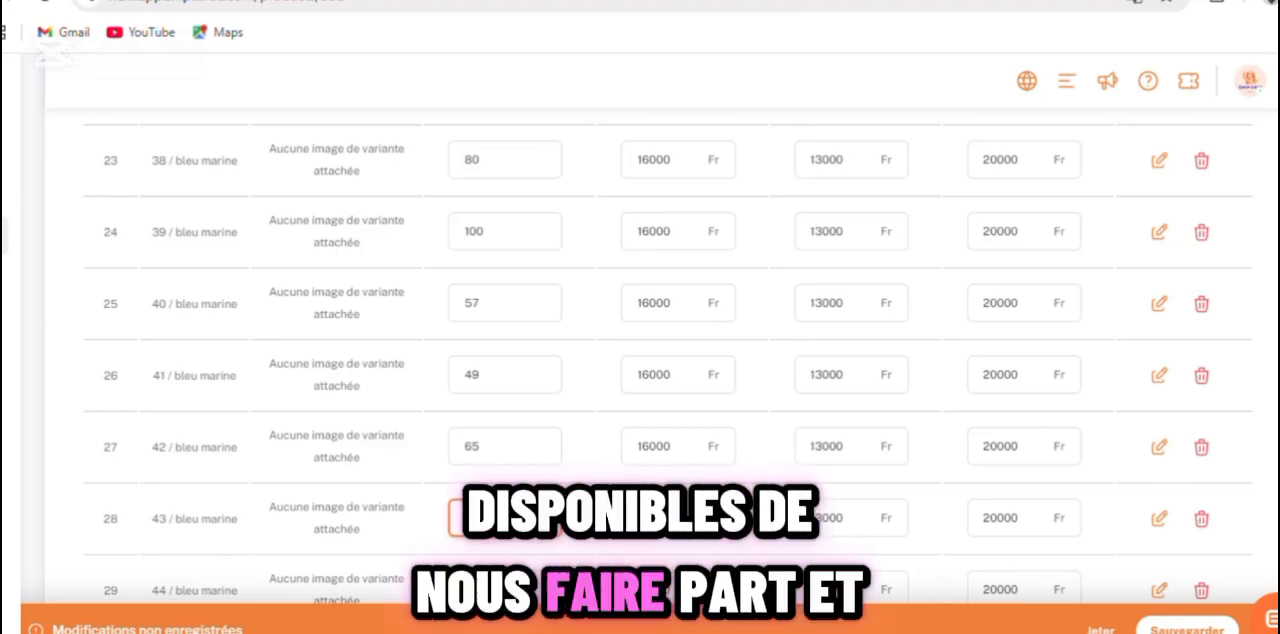
text(46)
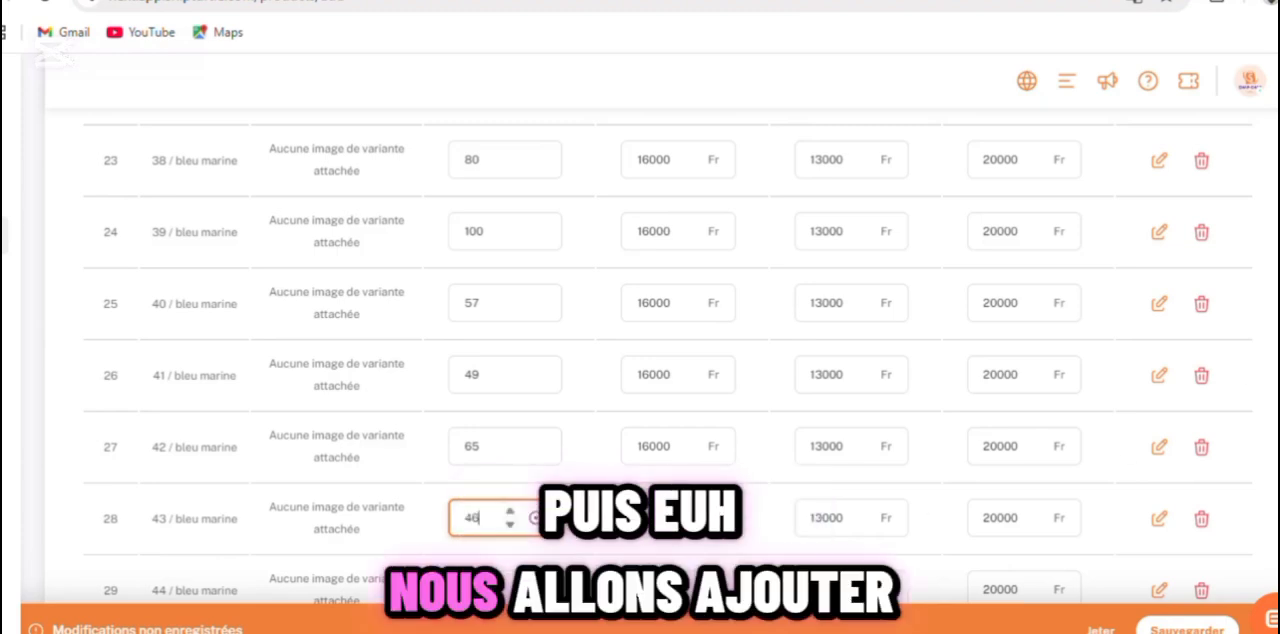
Set the stock quantity of 44 / bleu marine to 48 in the variant list
scroll(640, 360, down, 4)
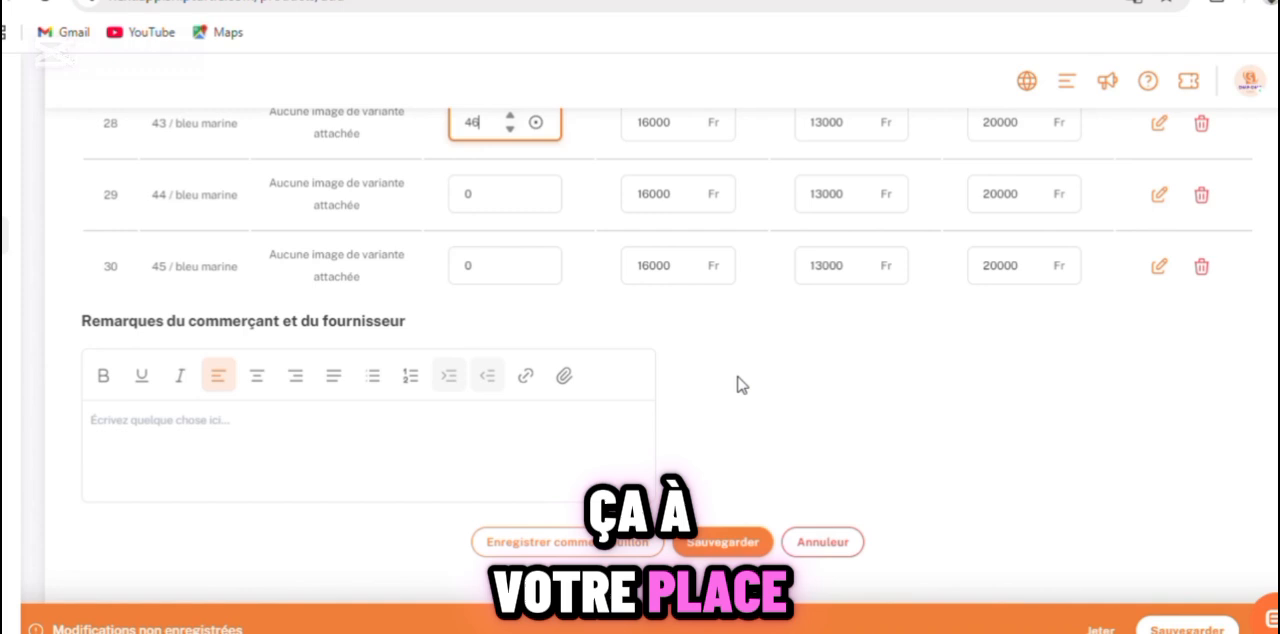
click(509, 199)
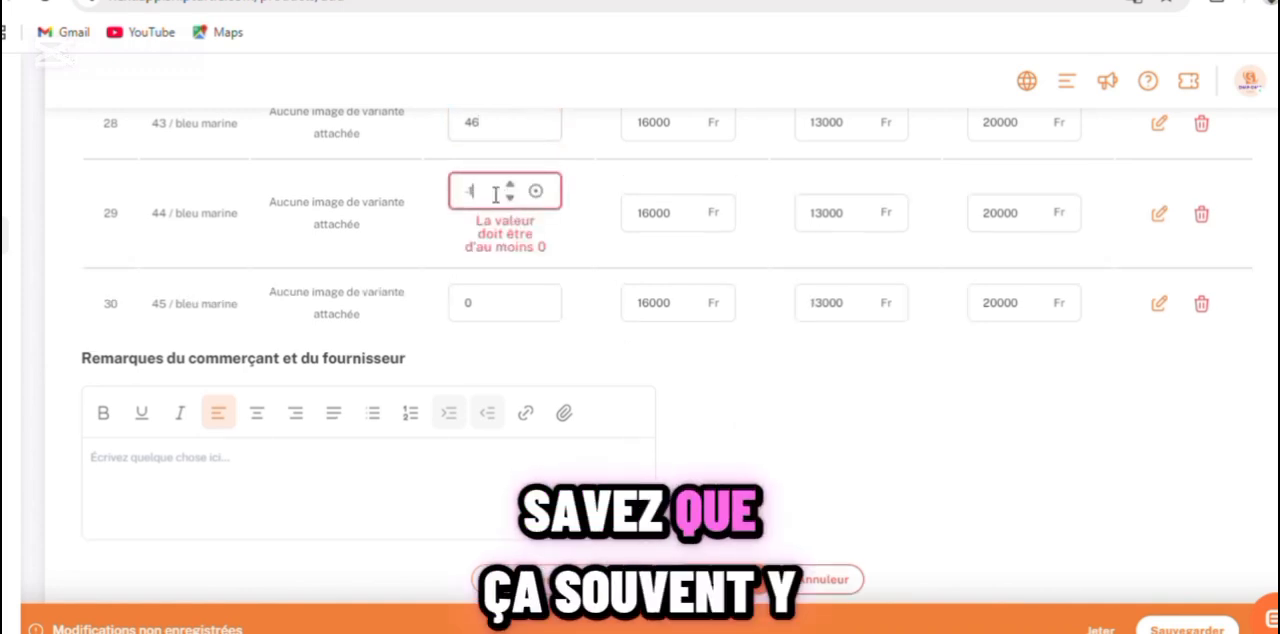
key(BackSpace)
text(4)
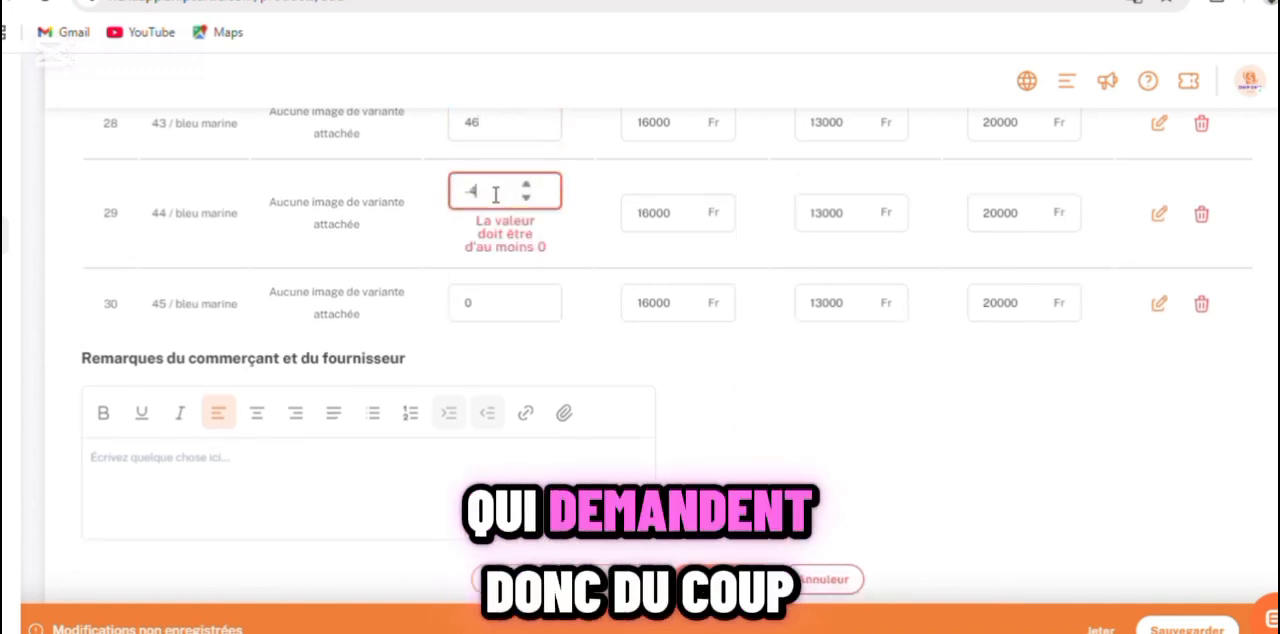
key(BackSpace)
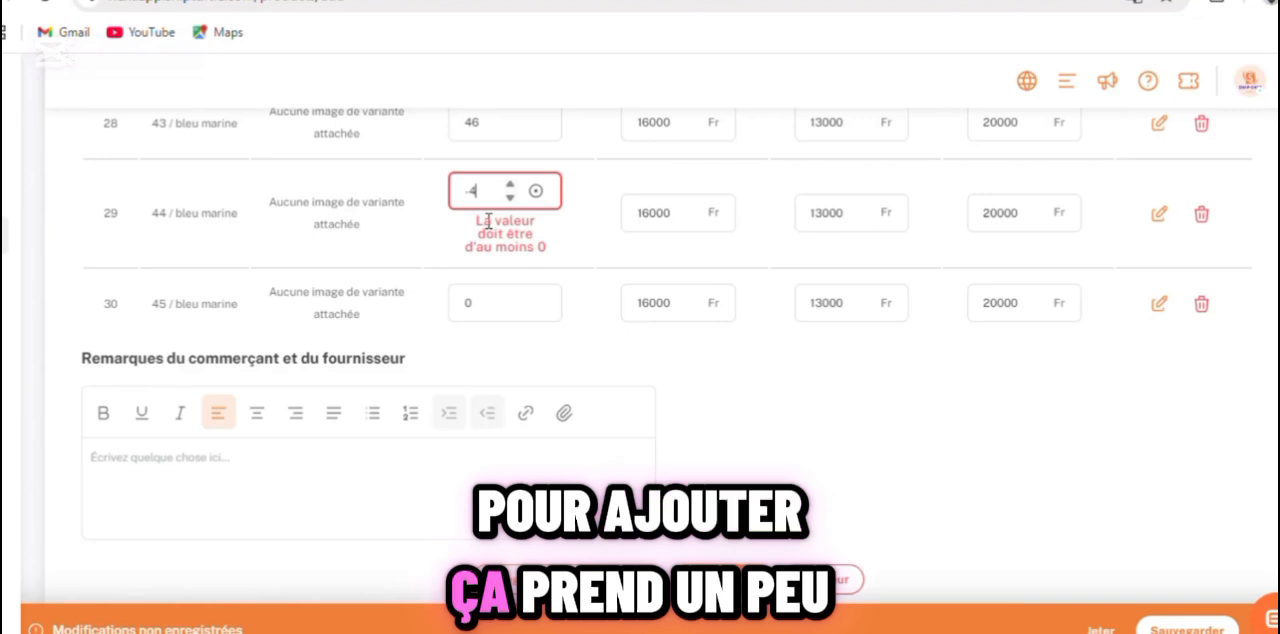
key(BackSpace)
key(BackSpace)
text(4)
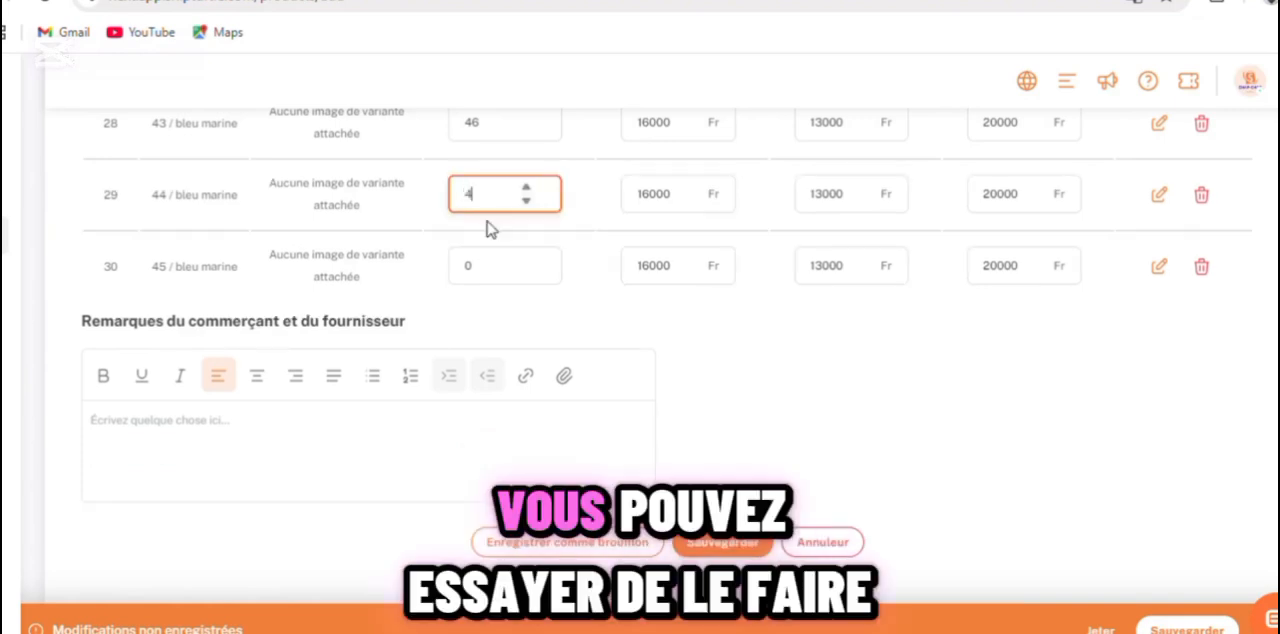
text(8)
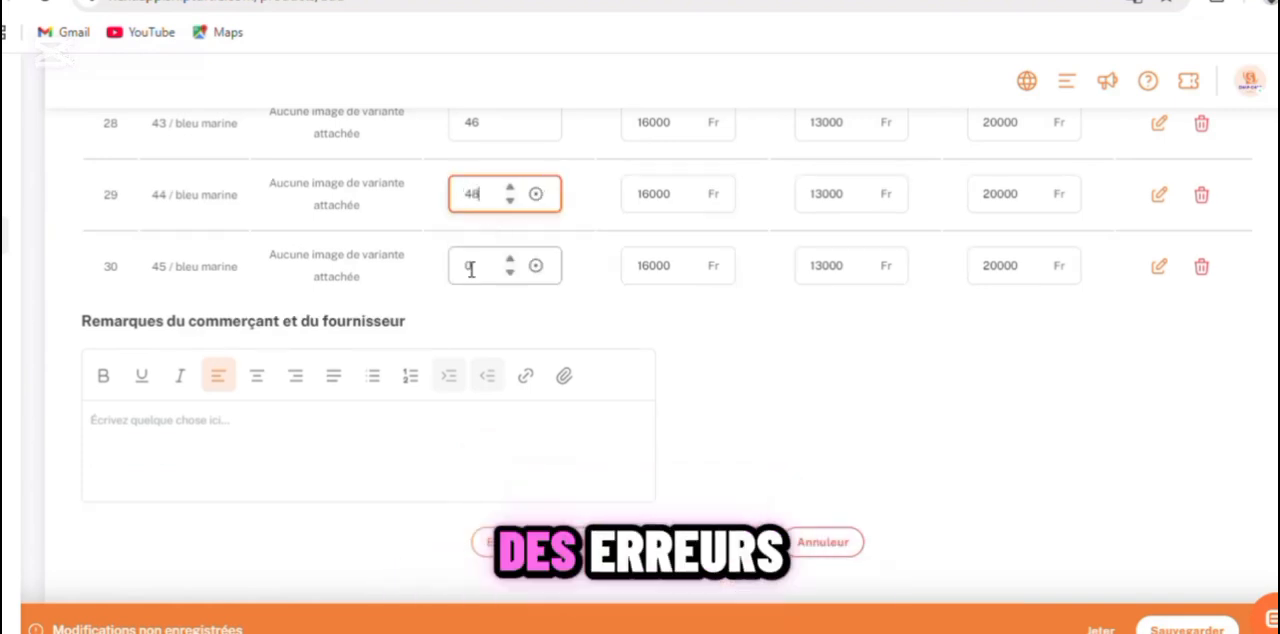
Set the stock quantity of 45 / bleu marine to 39
click(471, 266)
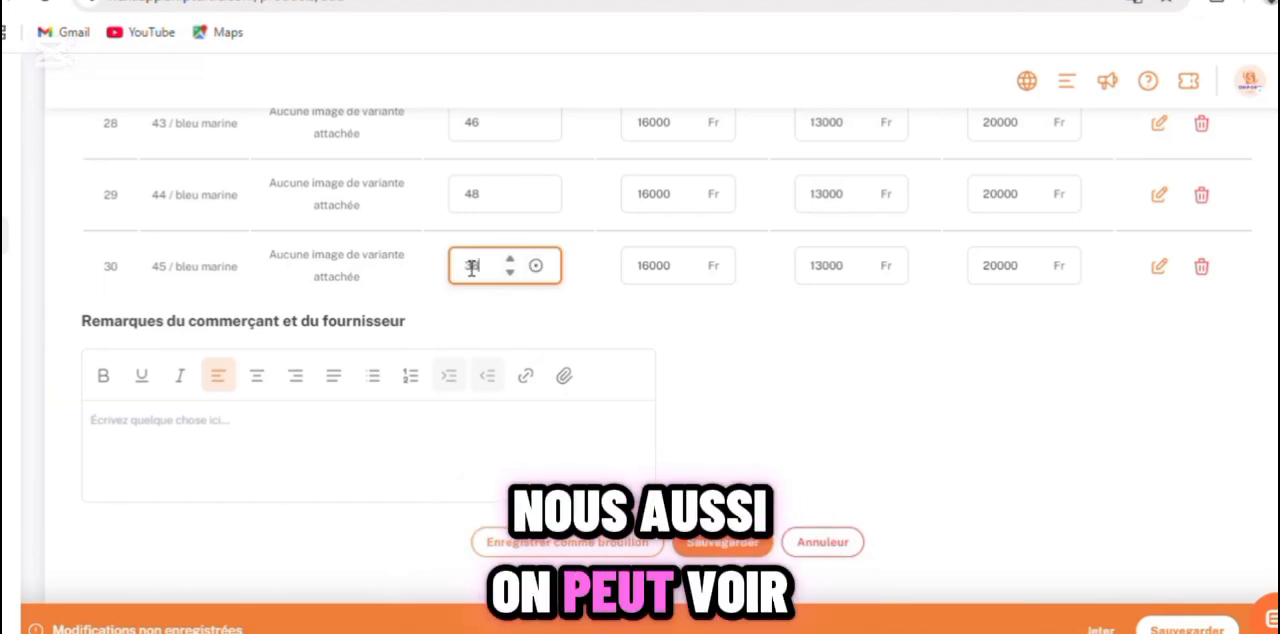
text(30)
key(BackSpace)
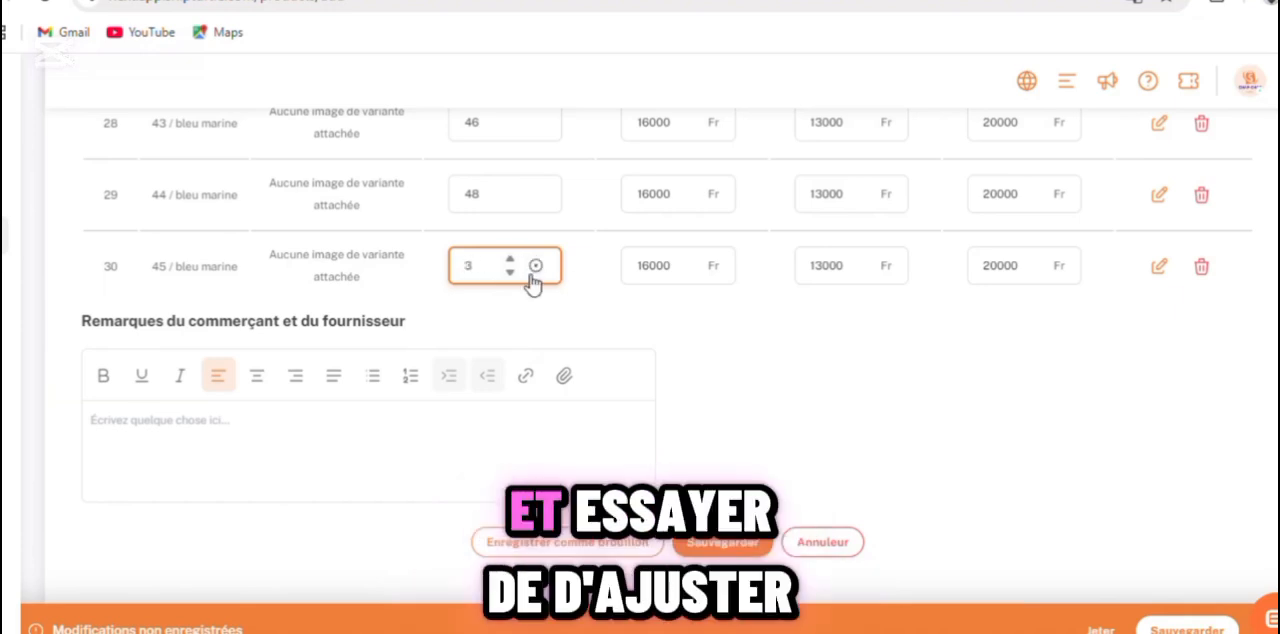
text(9)
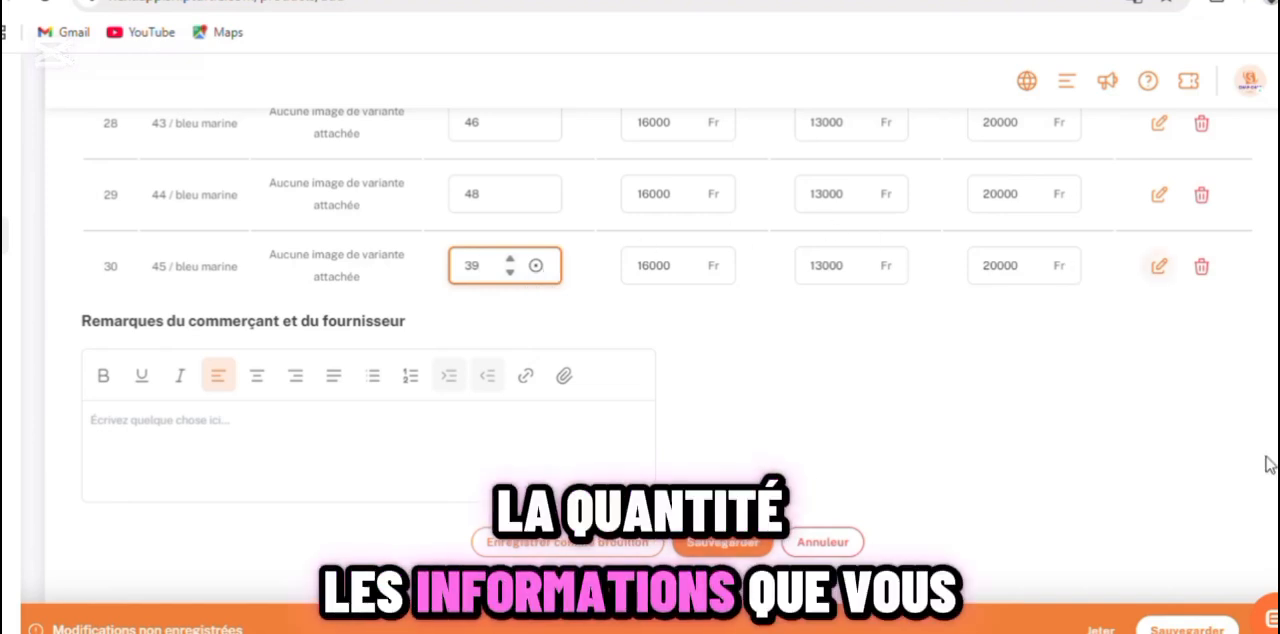
Set the stock quantity of 38 / gris to 35 and of 39 / gris to 30 in the variant list
scroll(666, 370, up, 10)
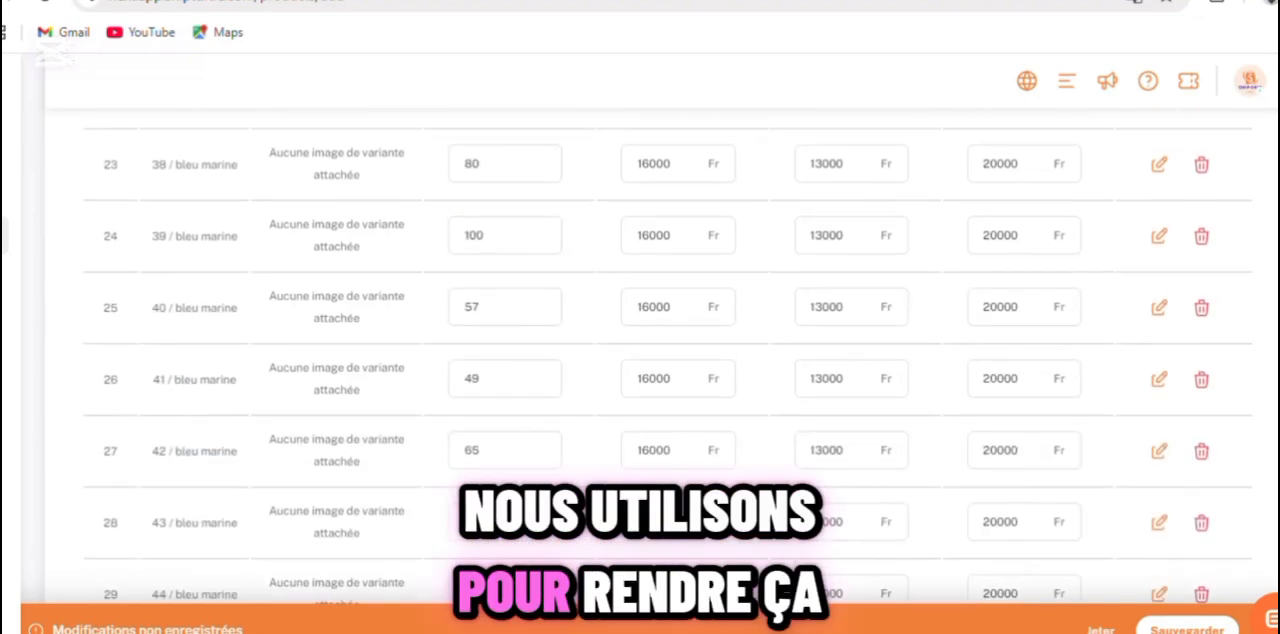
scroll(666, 370, up, 12)
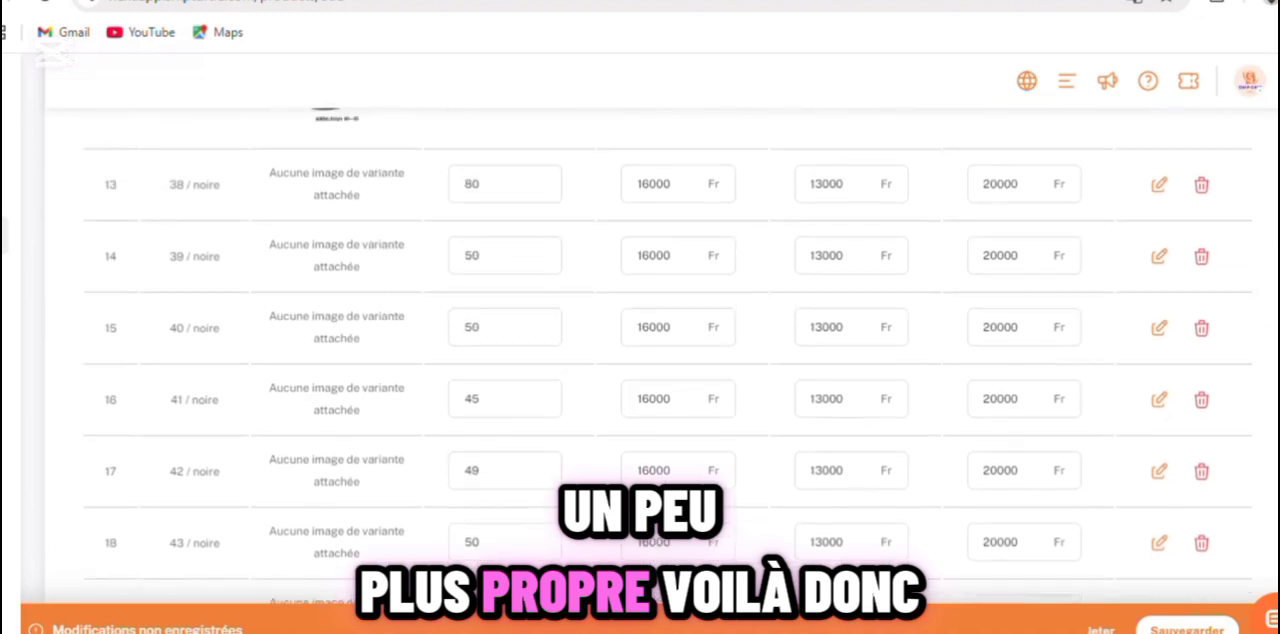
scroll(666, 370, down, 2)
scroll(670, 279, down, 1)
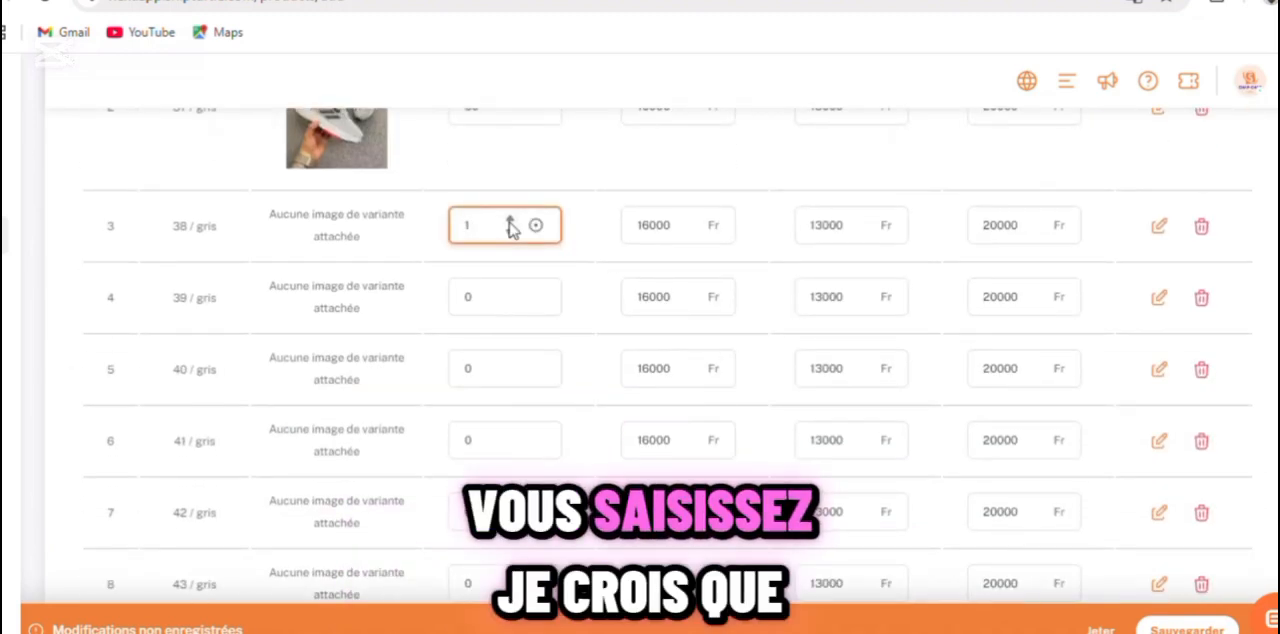
key(BackSpace)
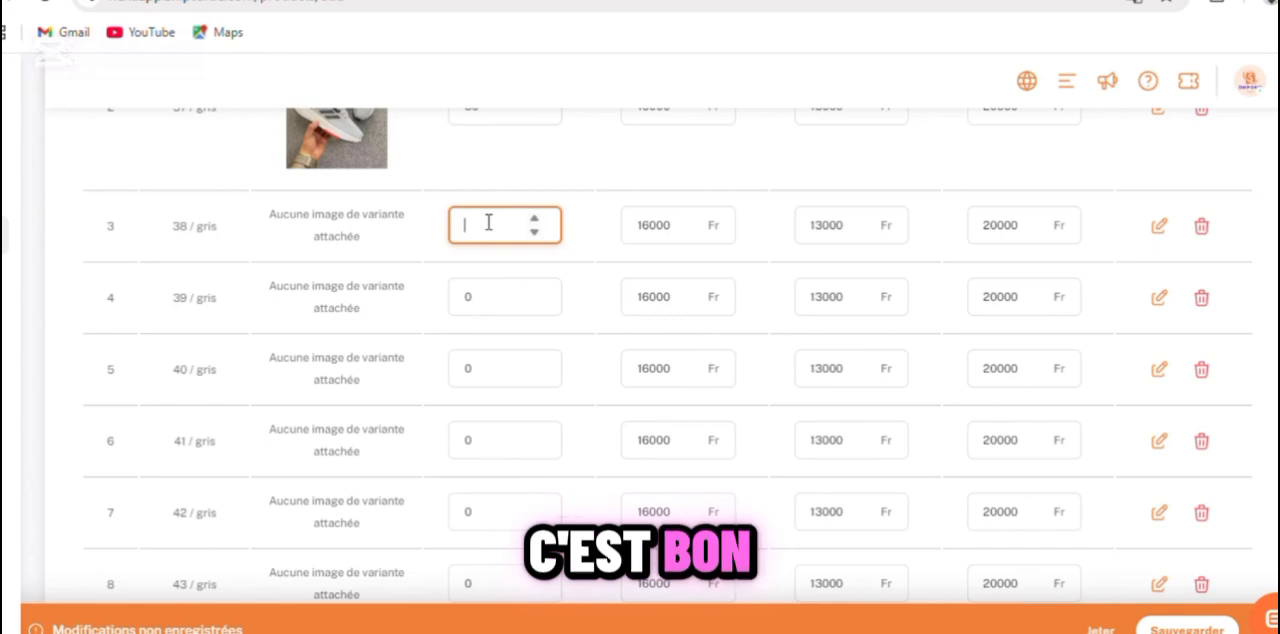
click(499, 293)
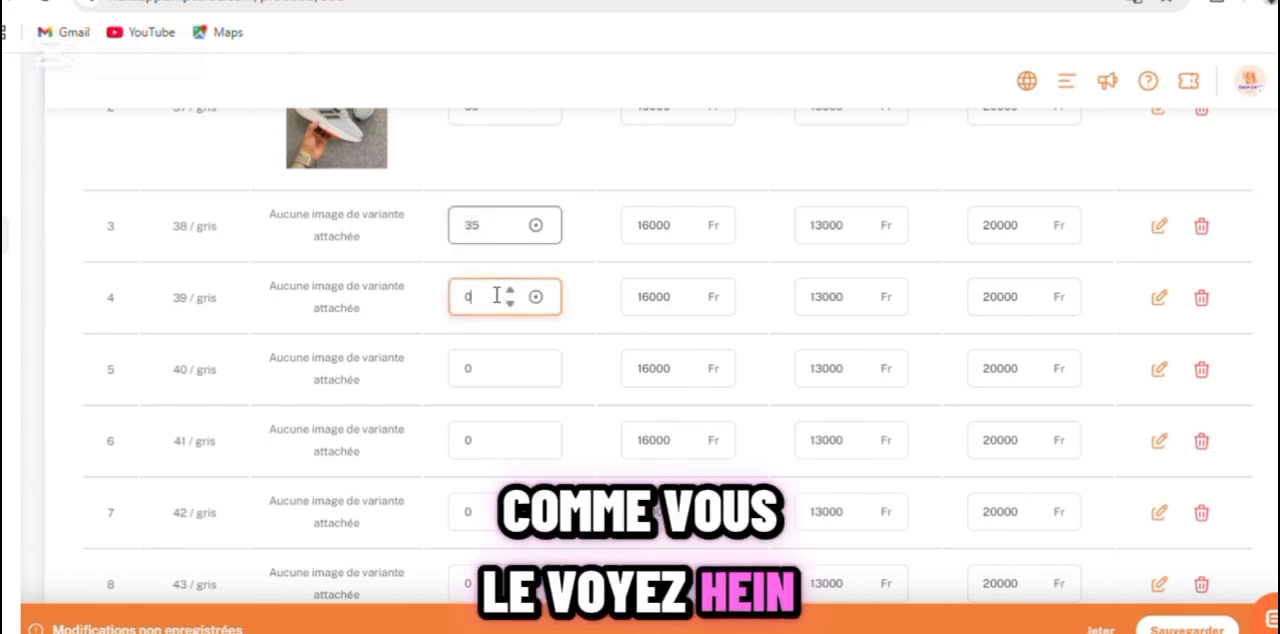
key(BackSpace)
text(30)
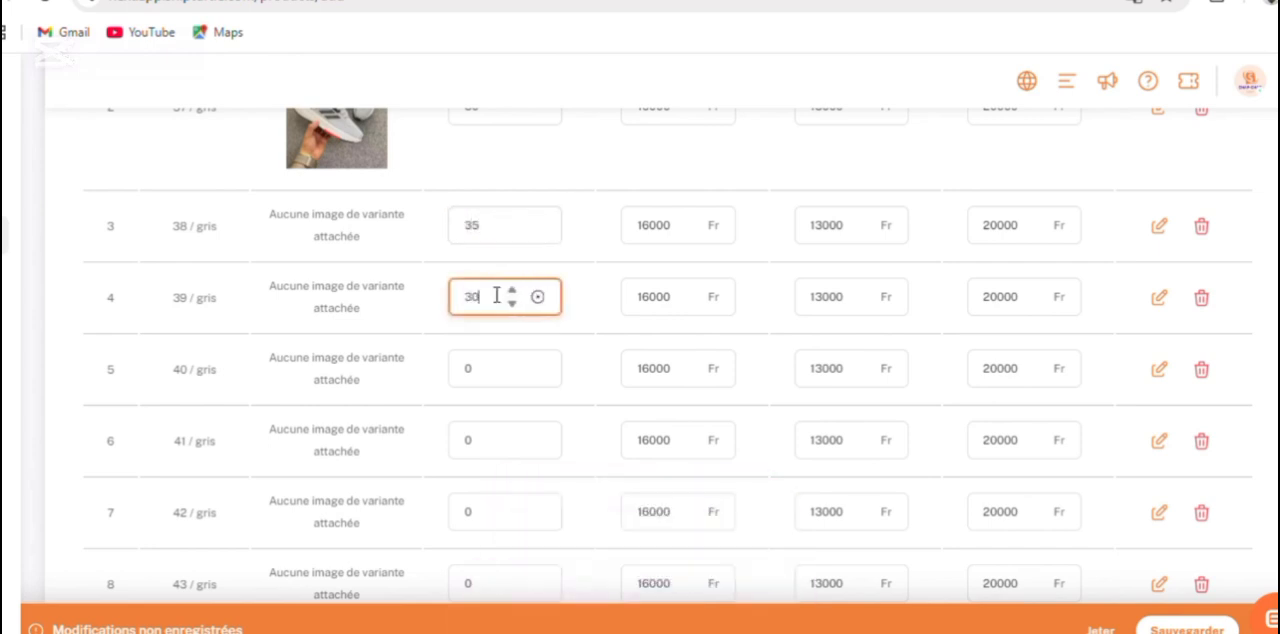
Set the stock quantity of 40 / gris to 32 and of 41 / gris to 19
click(477, 366)
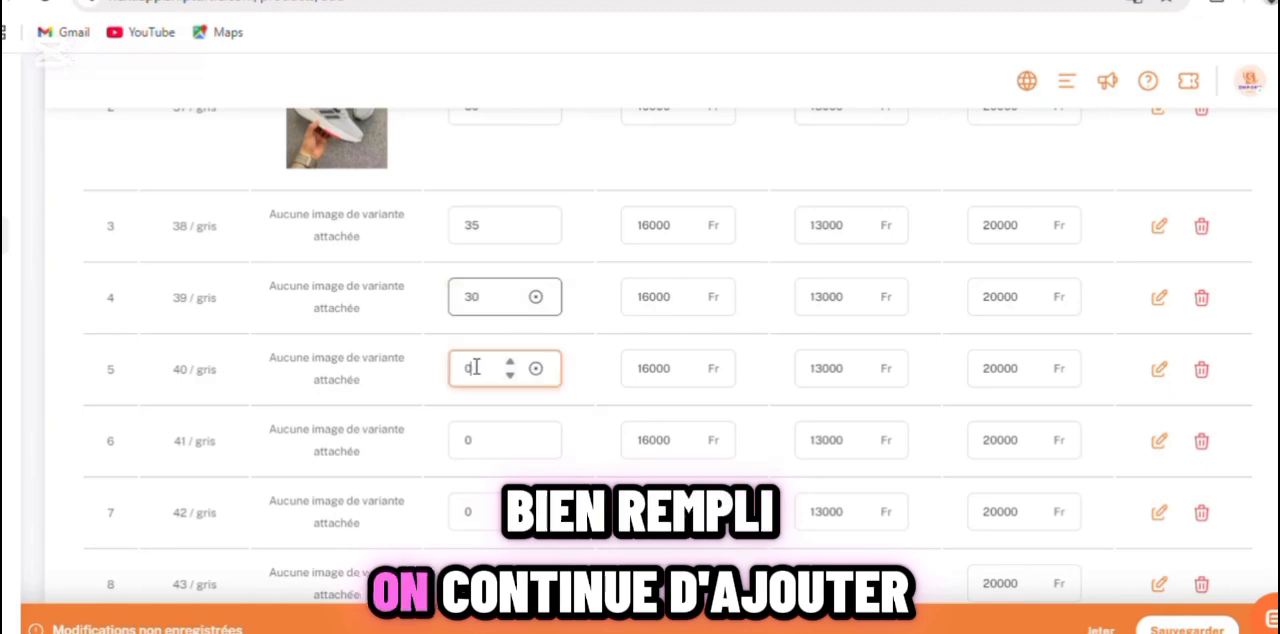
key(BackSpace)
text(32)
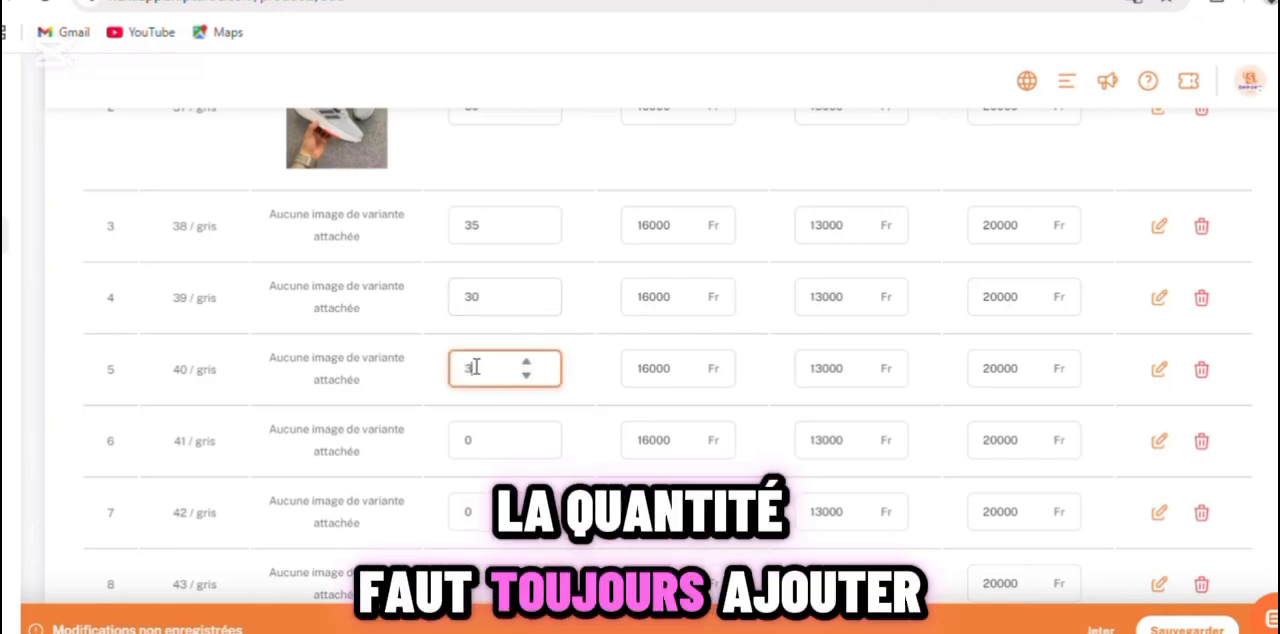
click(489, 441)
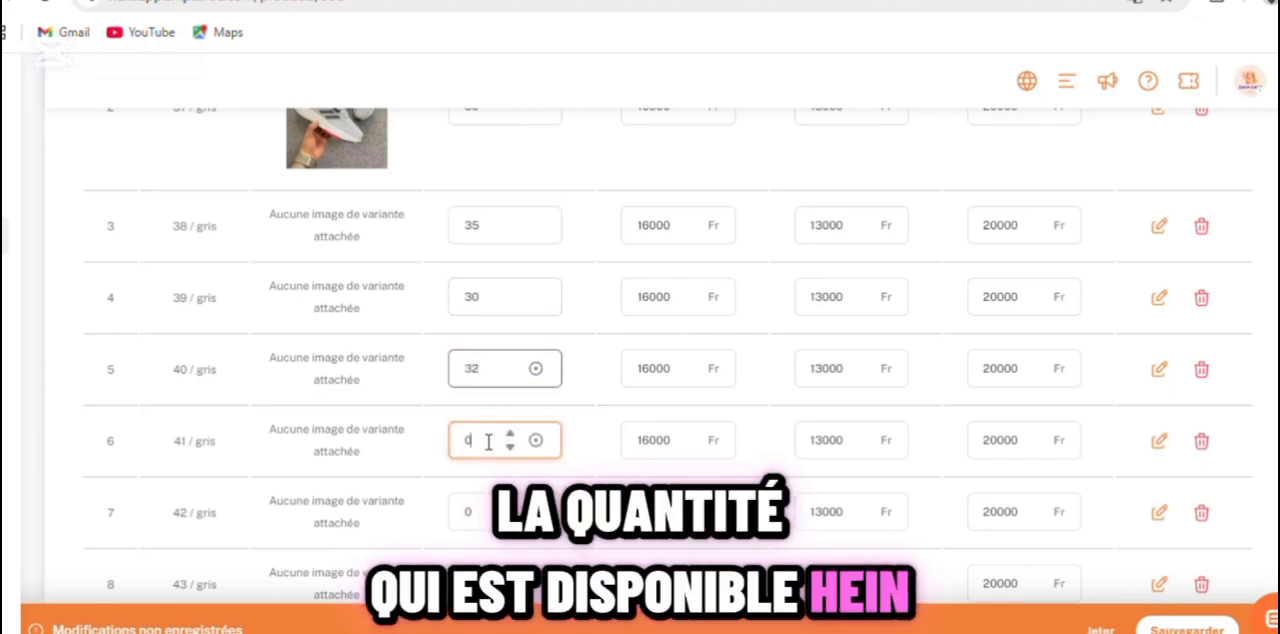
key(BackSpace)
text(19)
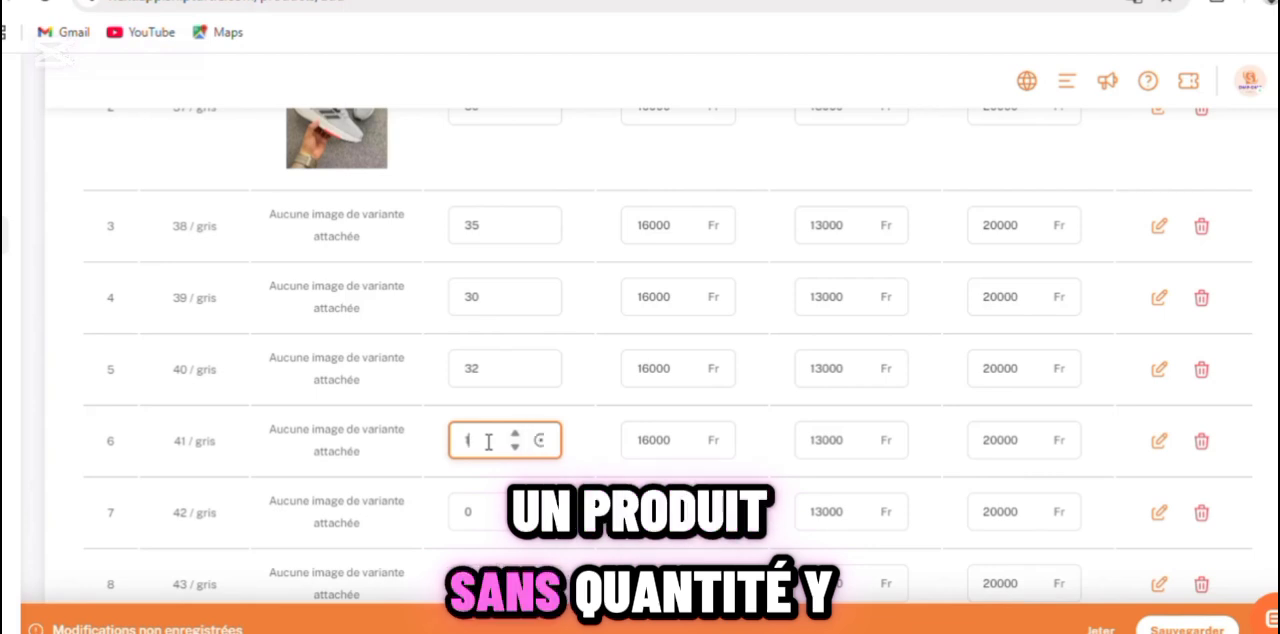
Set the stock quantity of 42 / gris to 28 and of 43 / gris to 17
click(481, 503)
key(BackSpace)
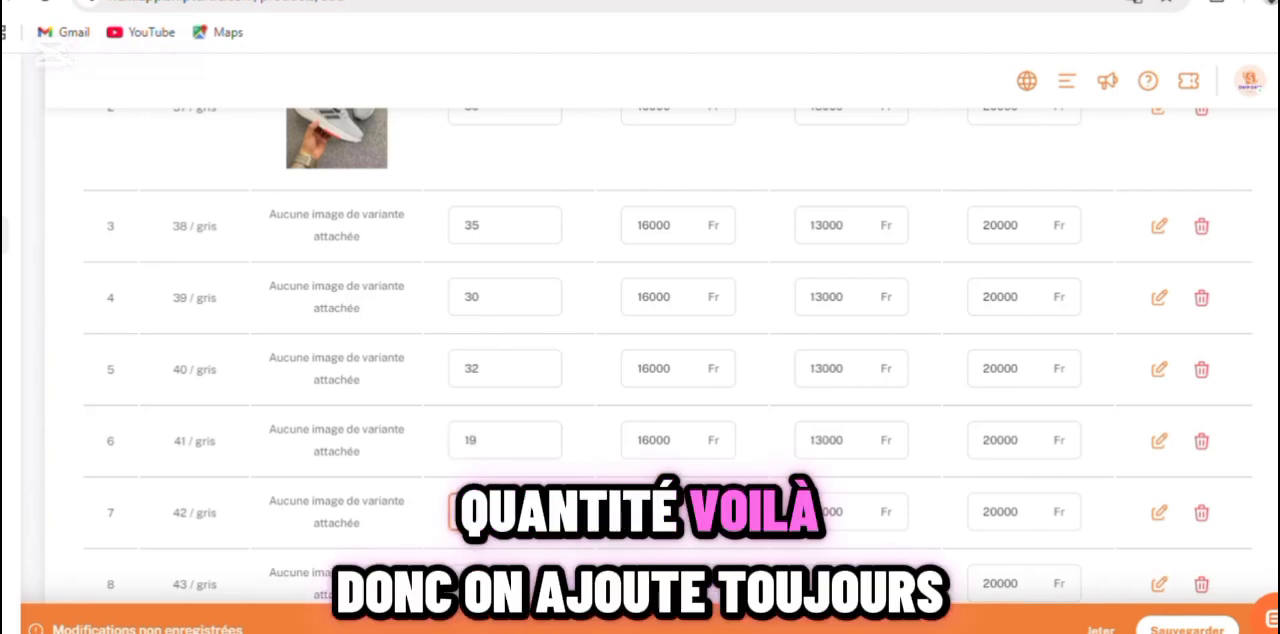
text(28)
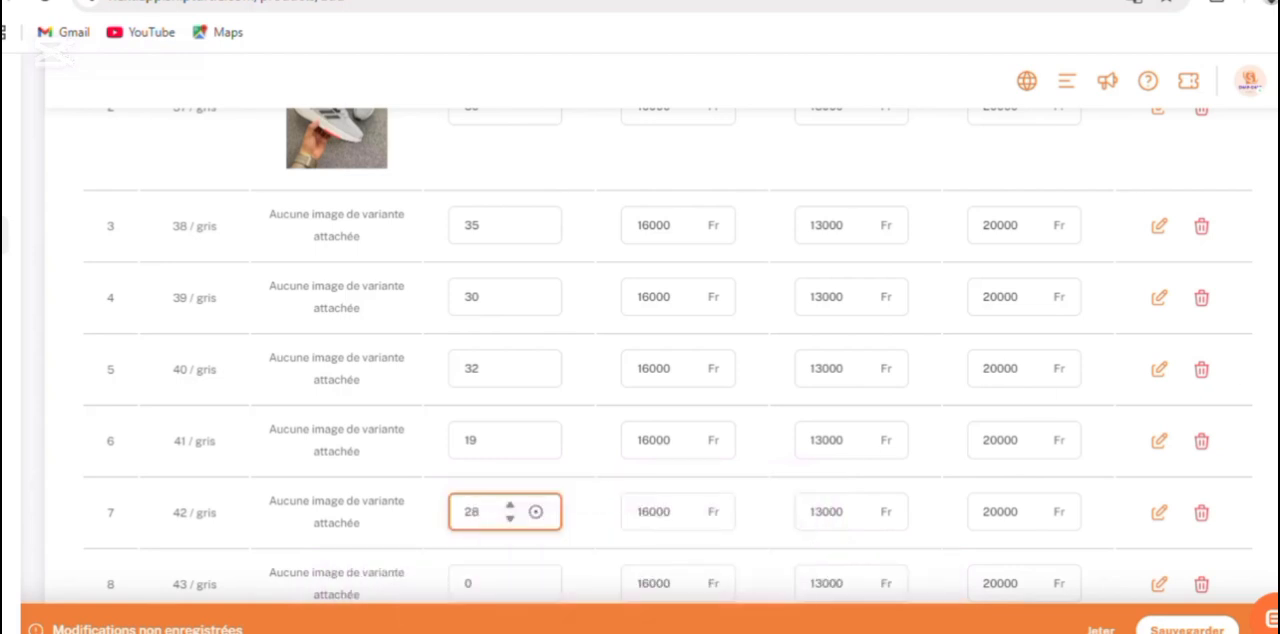
scroll(640, 360, down, 5)
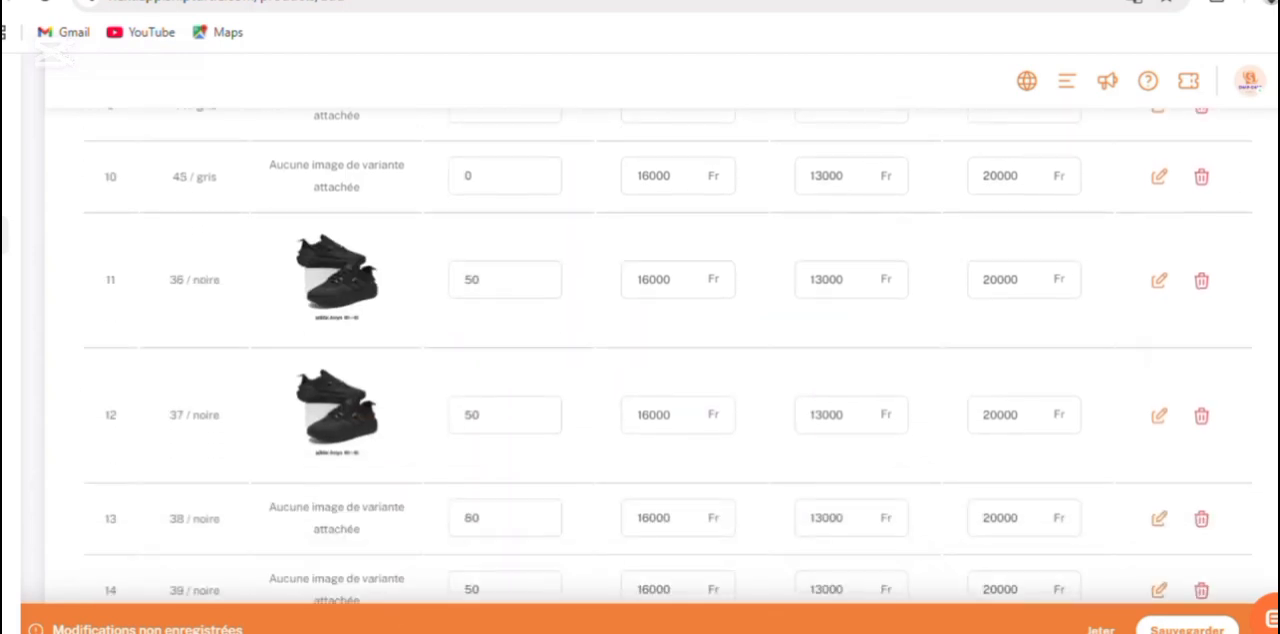
scroll(668, 355, up, 3)
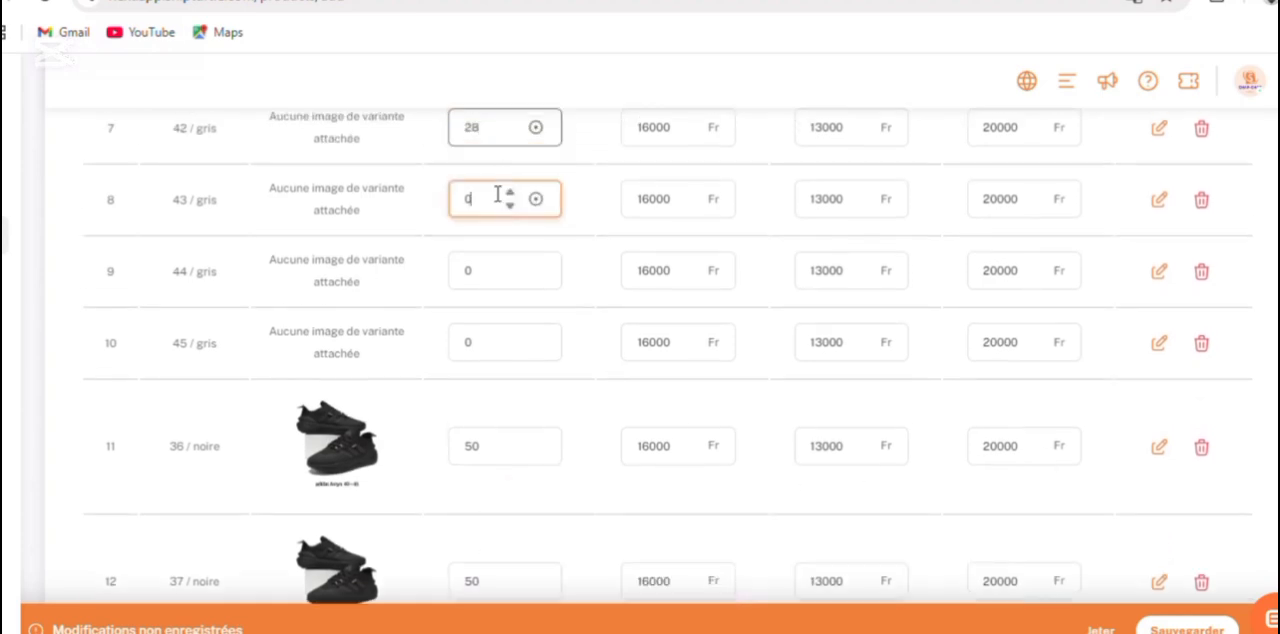
key(BackSpace)
text(17)
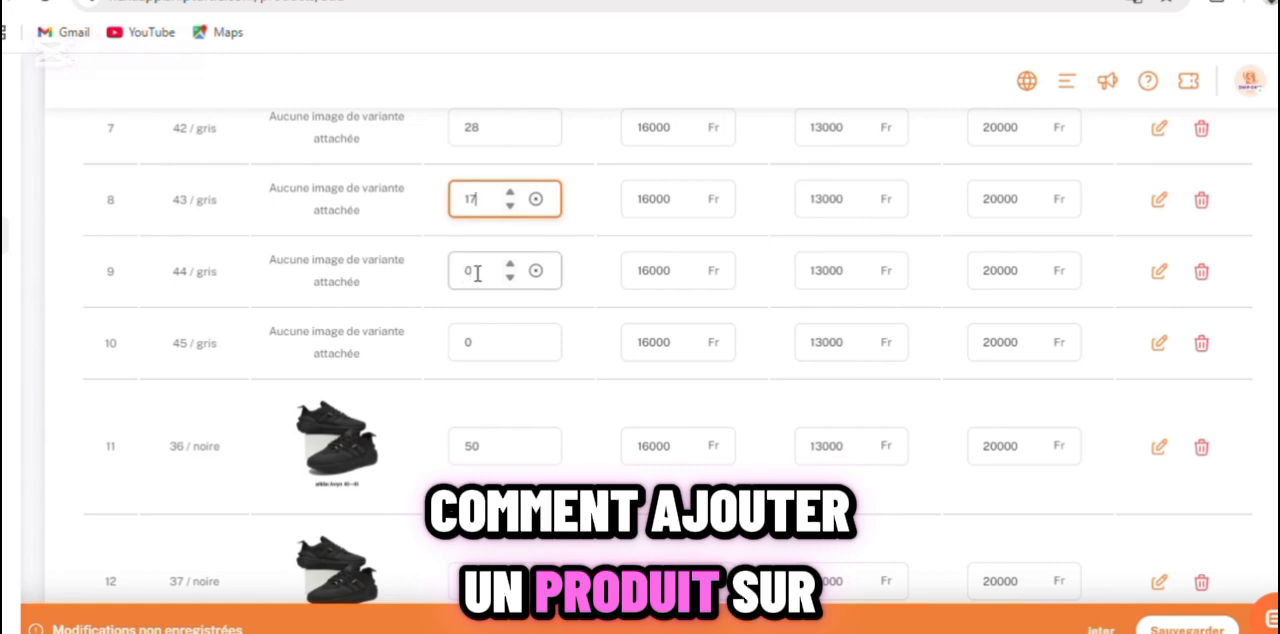
Set the stock quantity of 44 / gris to 50 and of 45 / gris to 32
key(BackSpace)
text(50)
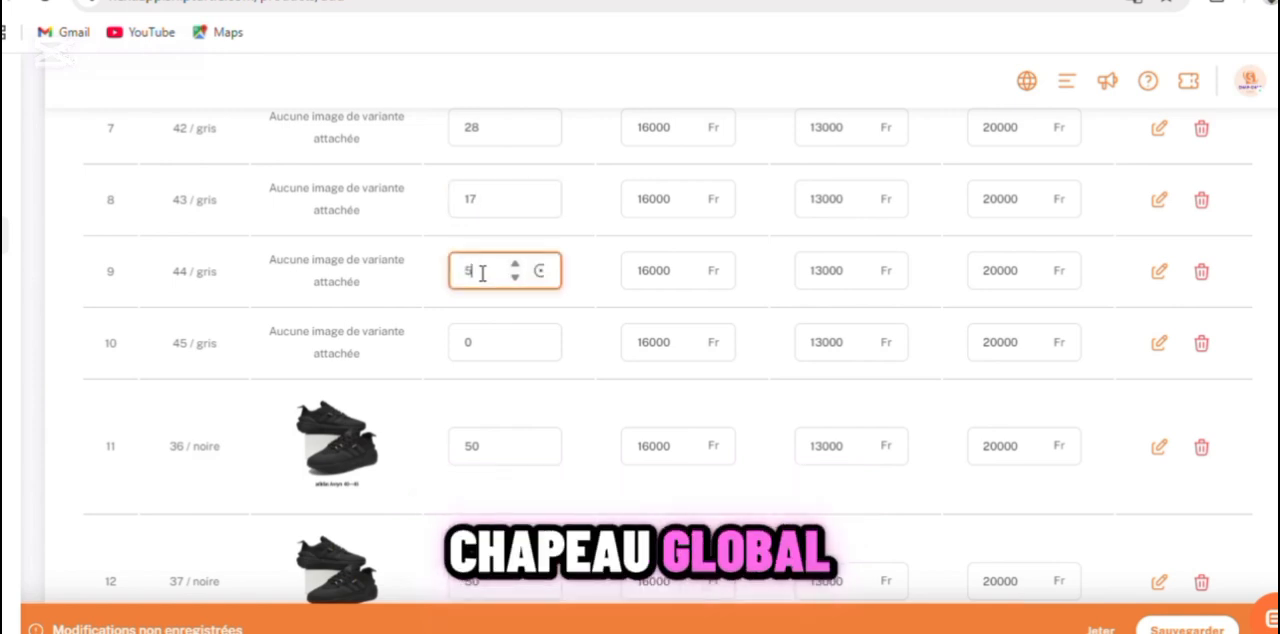
click(476, 334)
text(32)
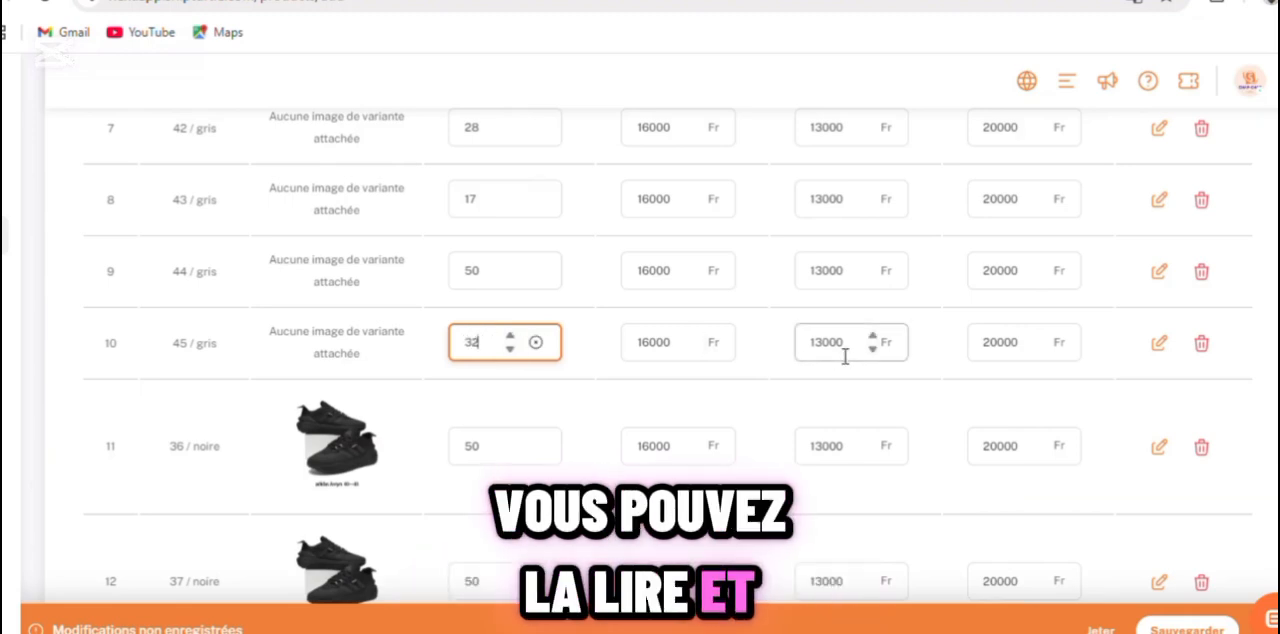
scroll(845, 356, down, 2)
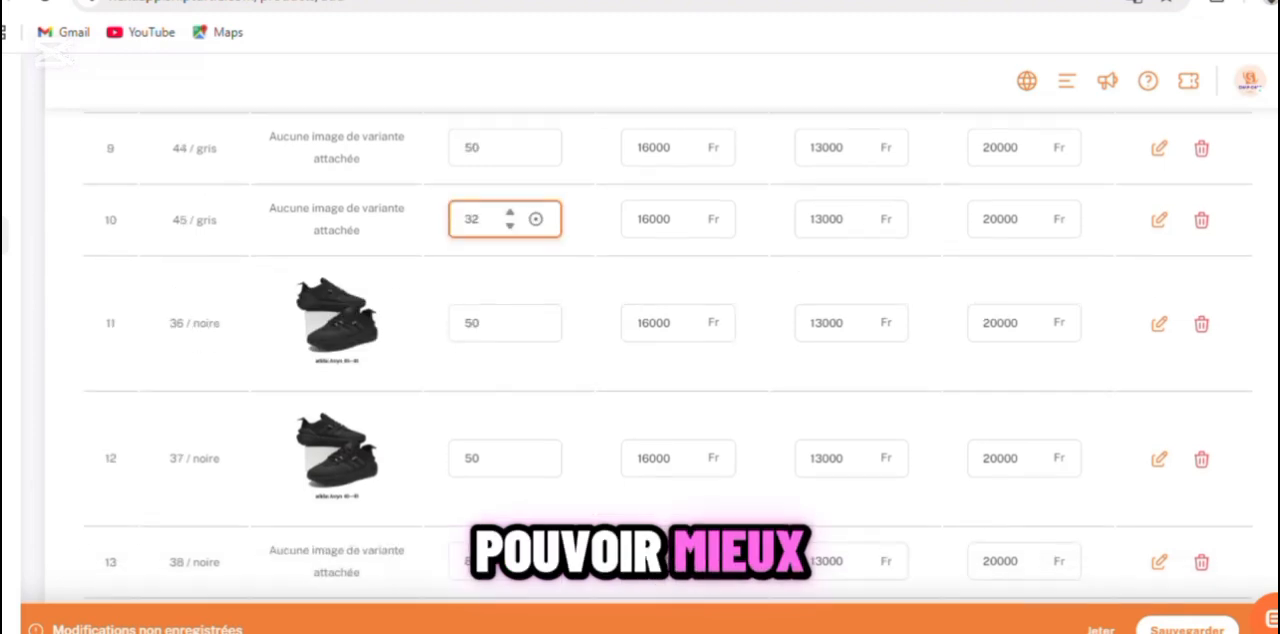
scroll(667, 355, down, 15)
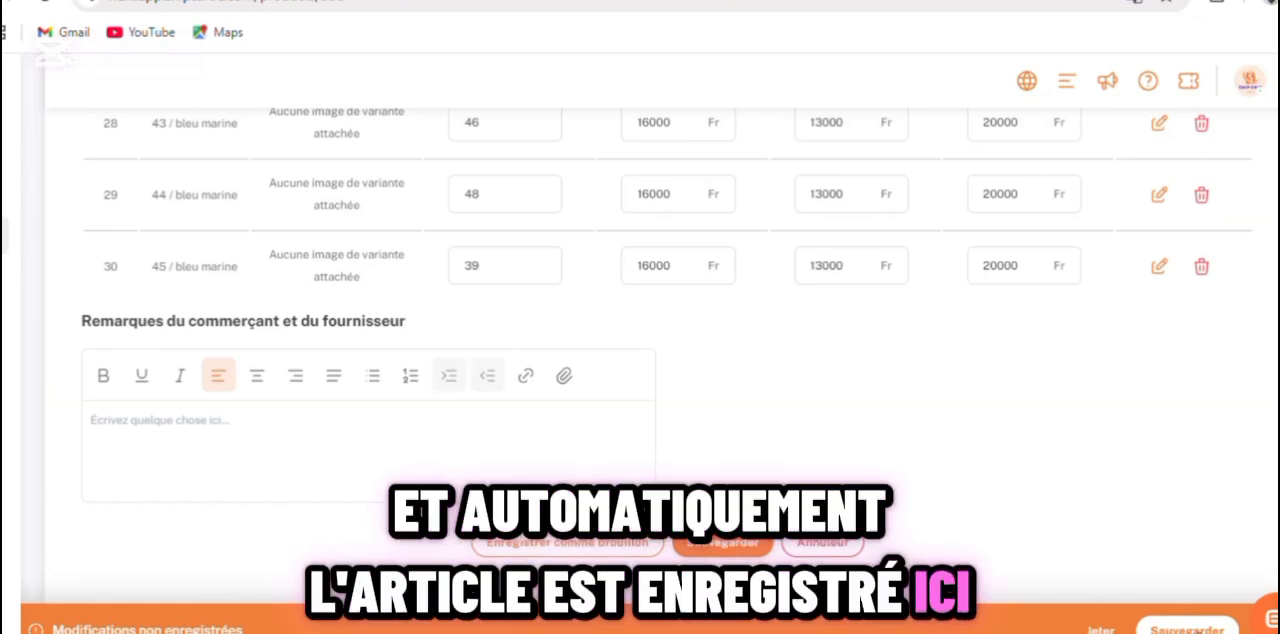
Review the entered product information and variant quantities, and preview the navy blue Adidas shoe image in the product images
scroll(640, 350, up, 20)
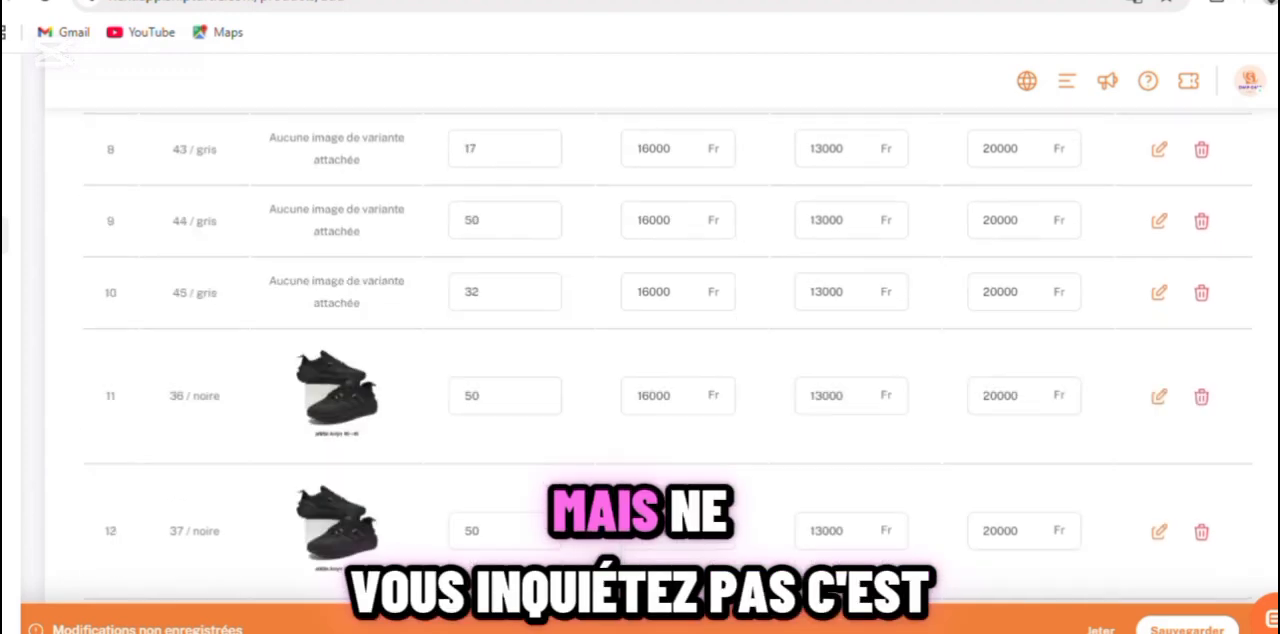
scroll(640, 350, up, 5)
scroll(640, 350, down, 2)
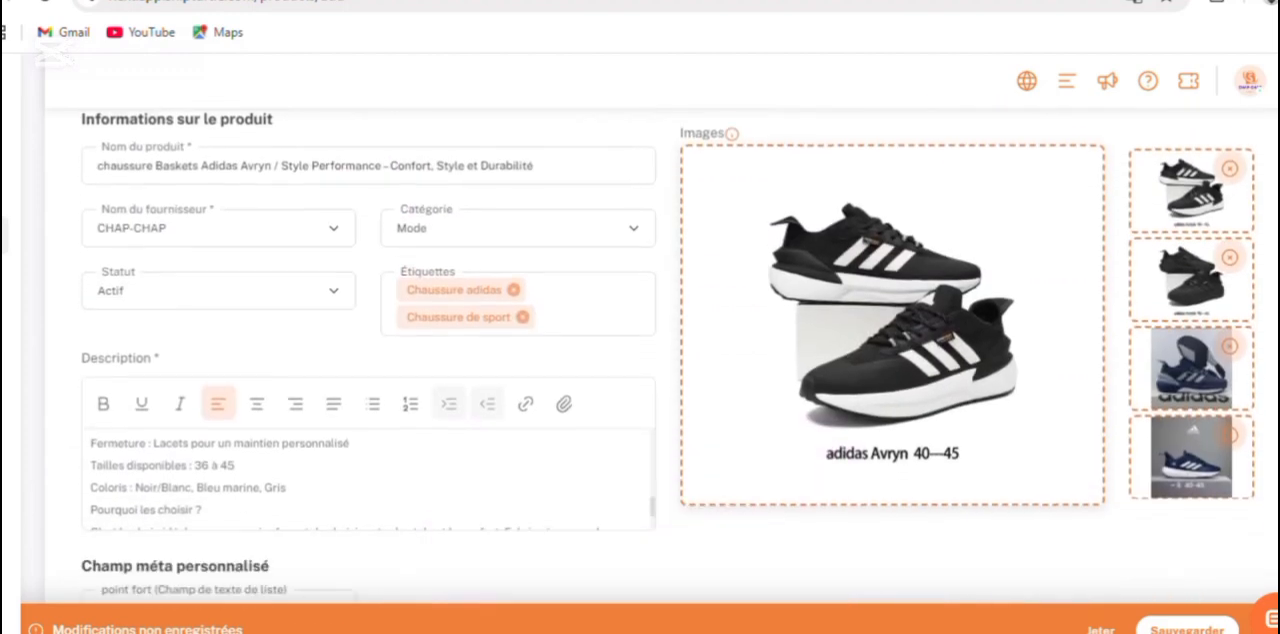
scroll(640, 350, down, 2)
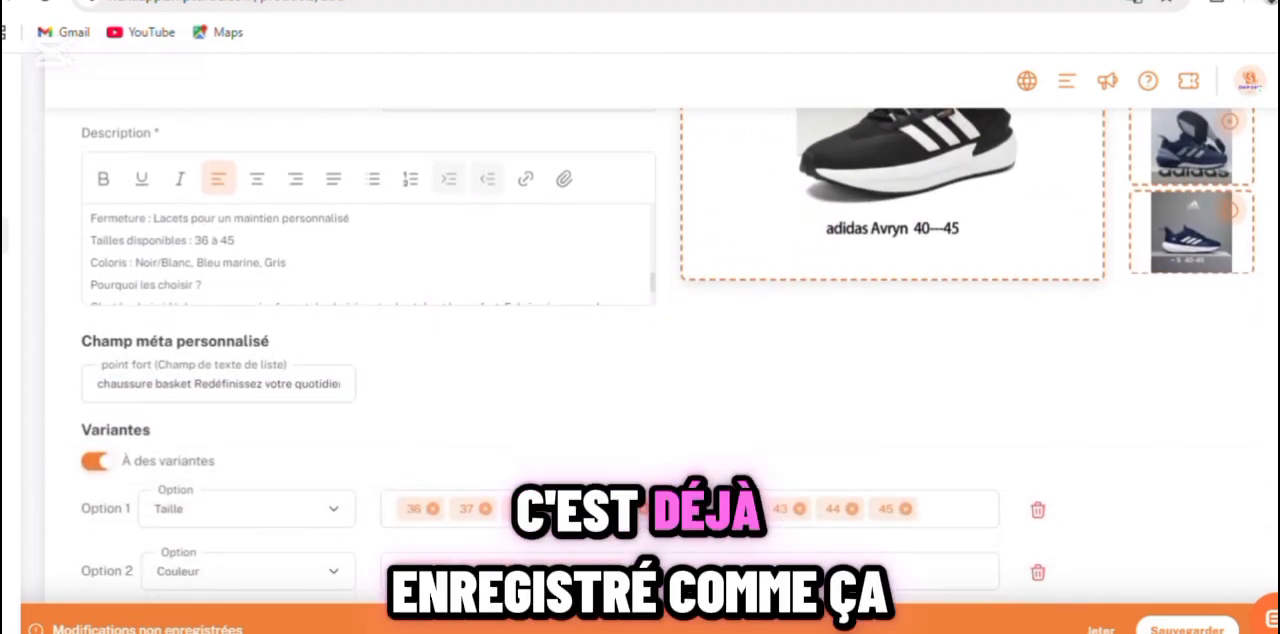
scroll(640, 350, up, 2)
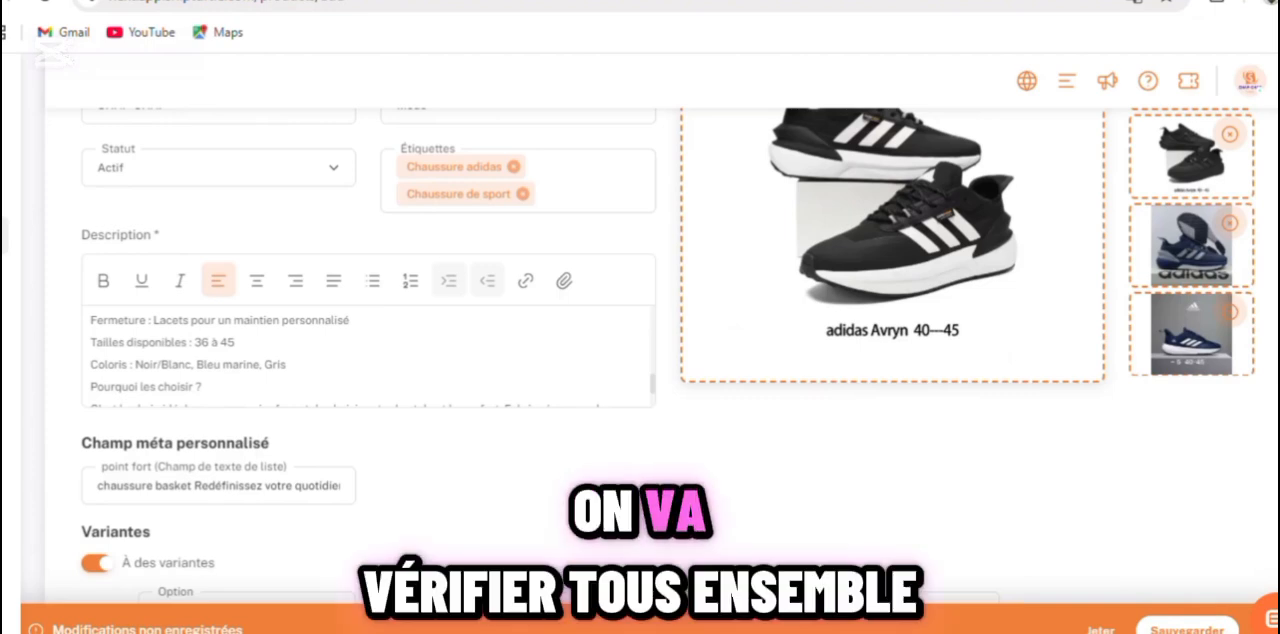
drag(1190, 262, 1040, 247)
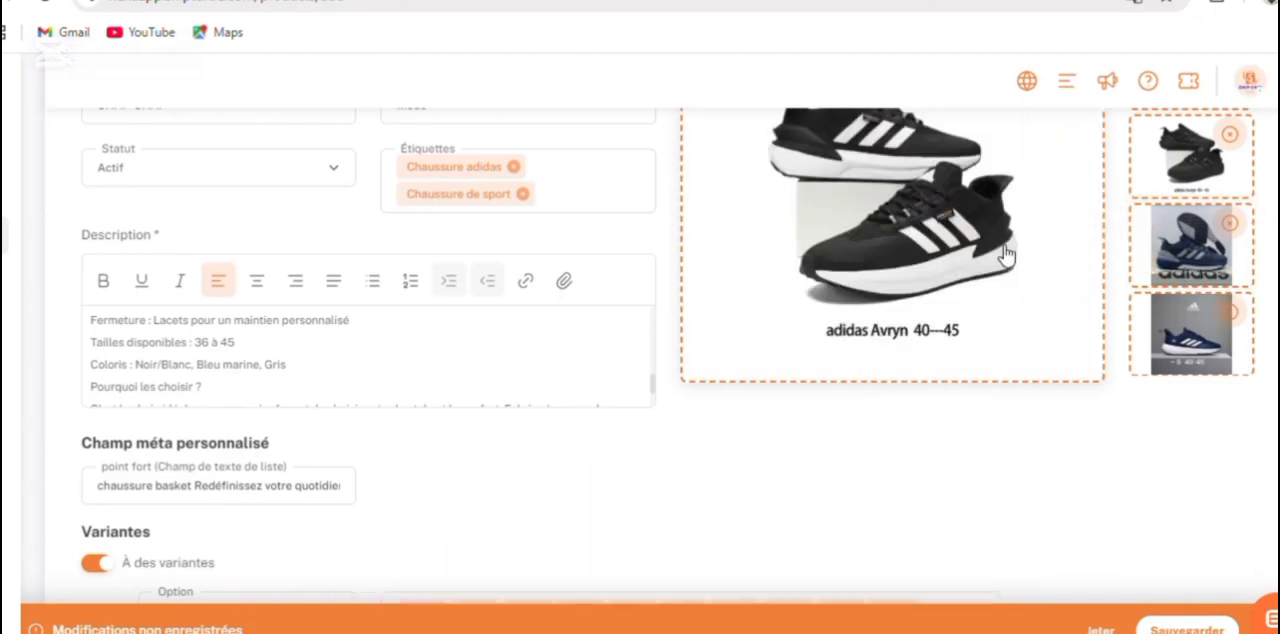
drag(1166, 249, 1195, 235)
click(1195, 235)
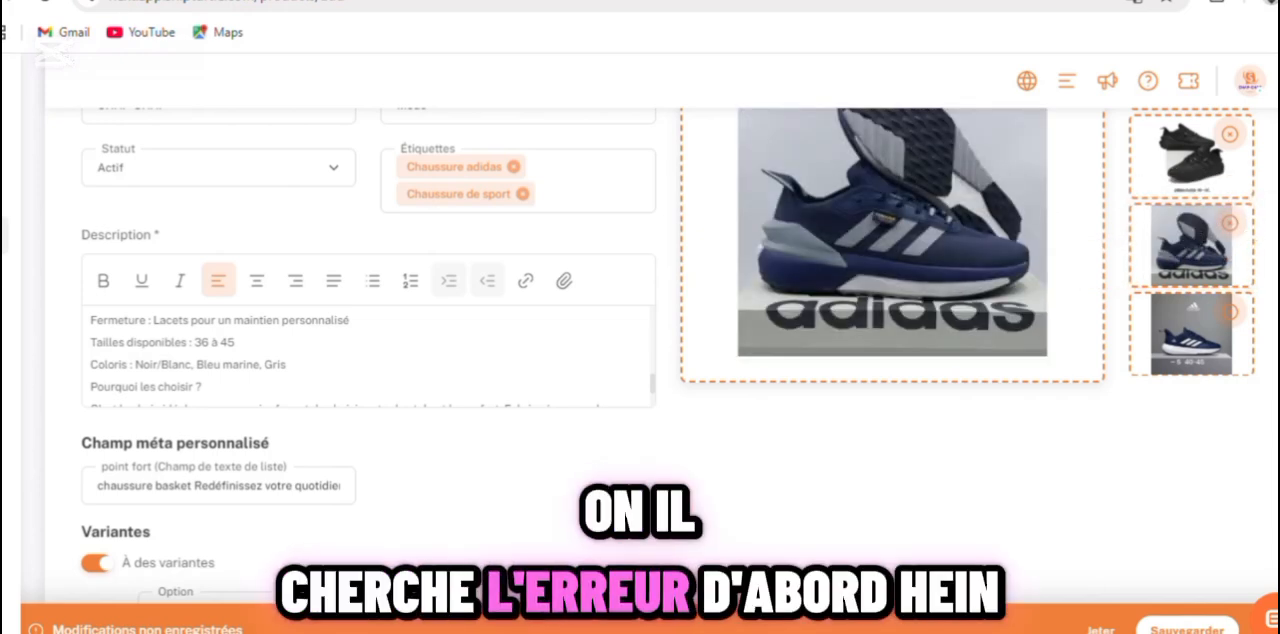
Check the available options of the "Choisissez un" field below the Physique/Numérique product type, leaving it unset
scroll(1195, 235, up, 3)
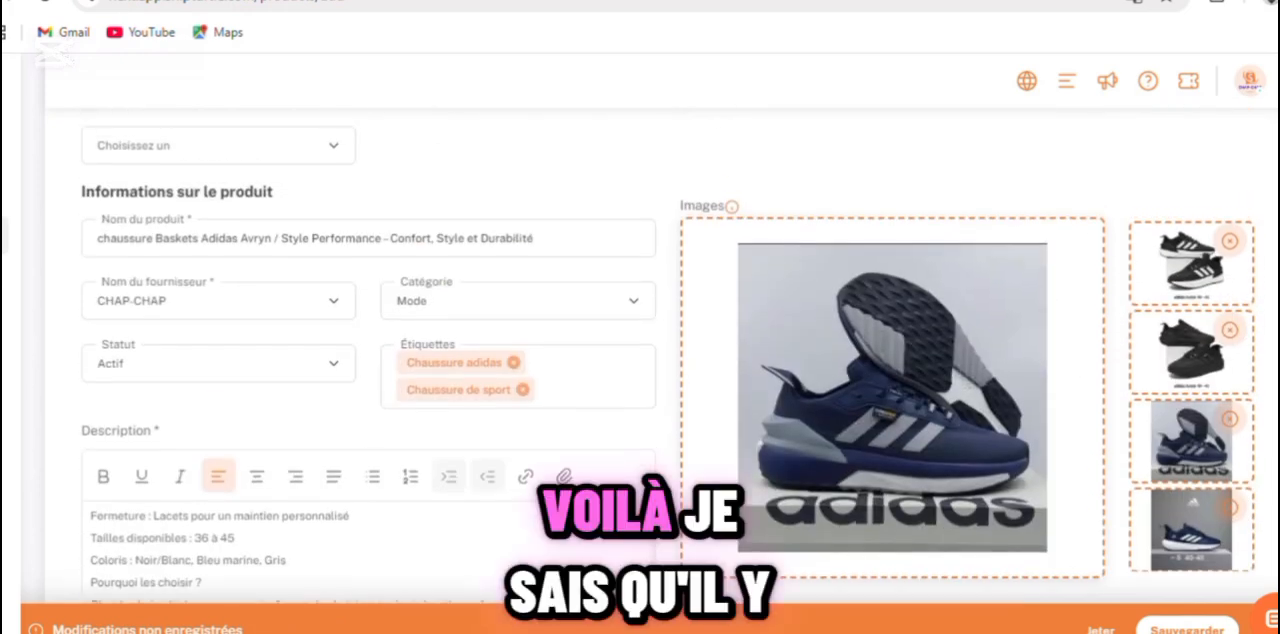
scroll(1195, 235, up, 1)
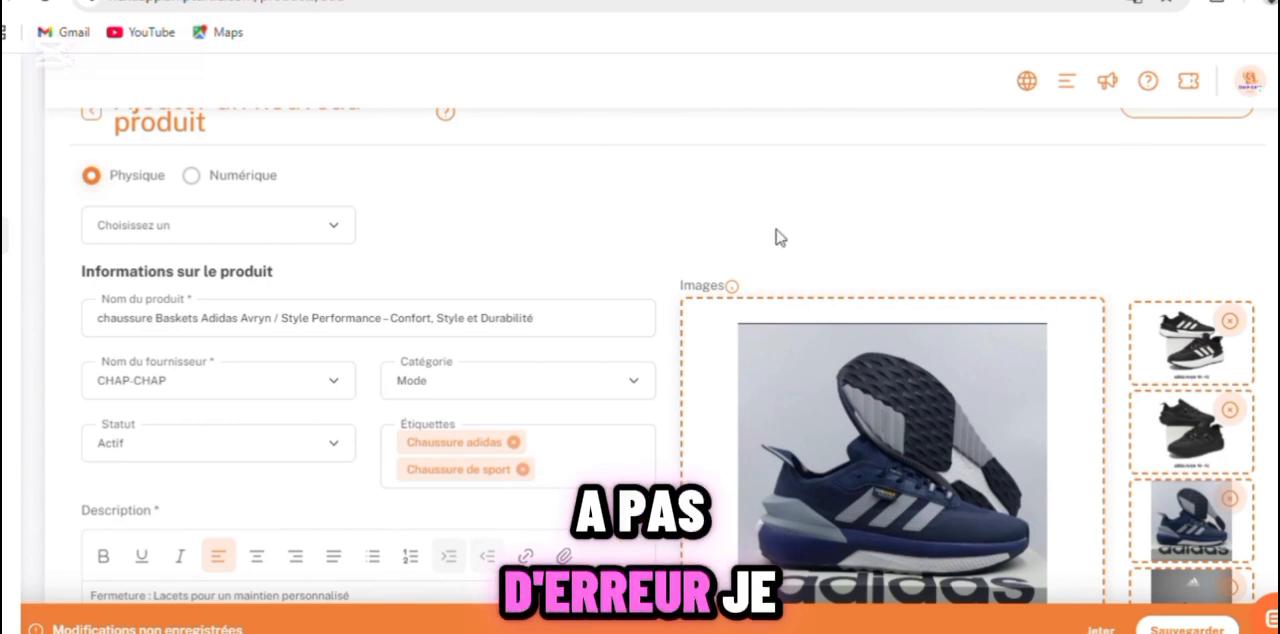
click(305, 237)
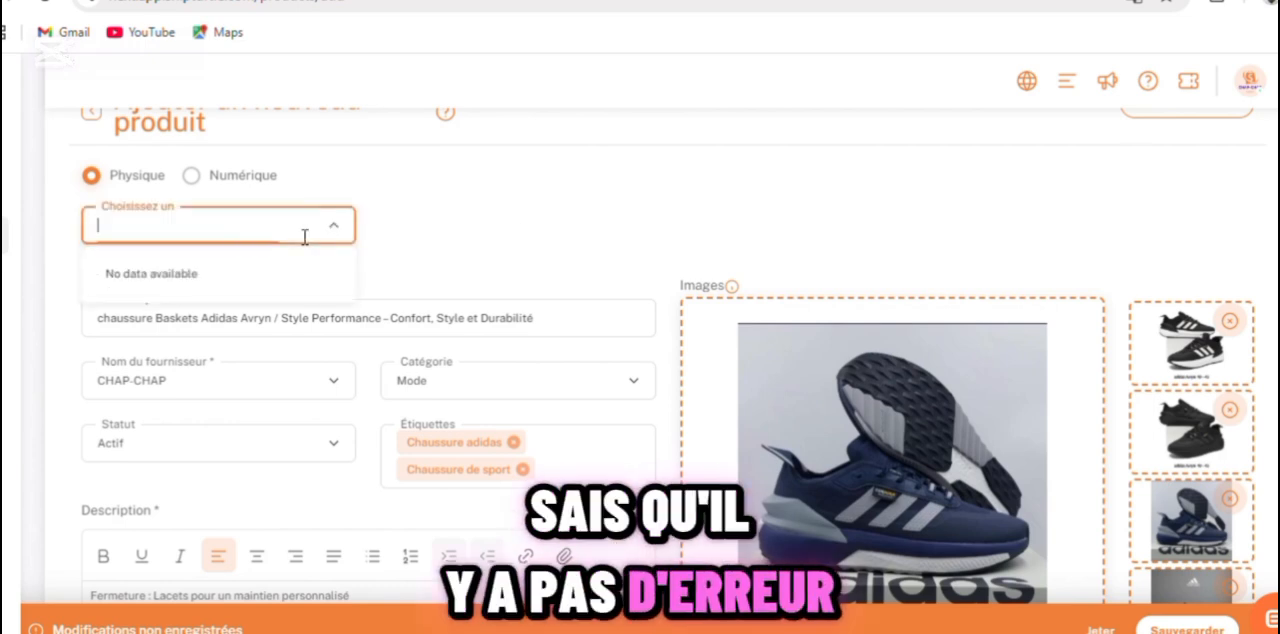
click(437, 241)
click(340, 236)
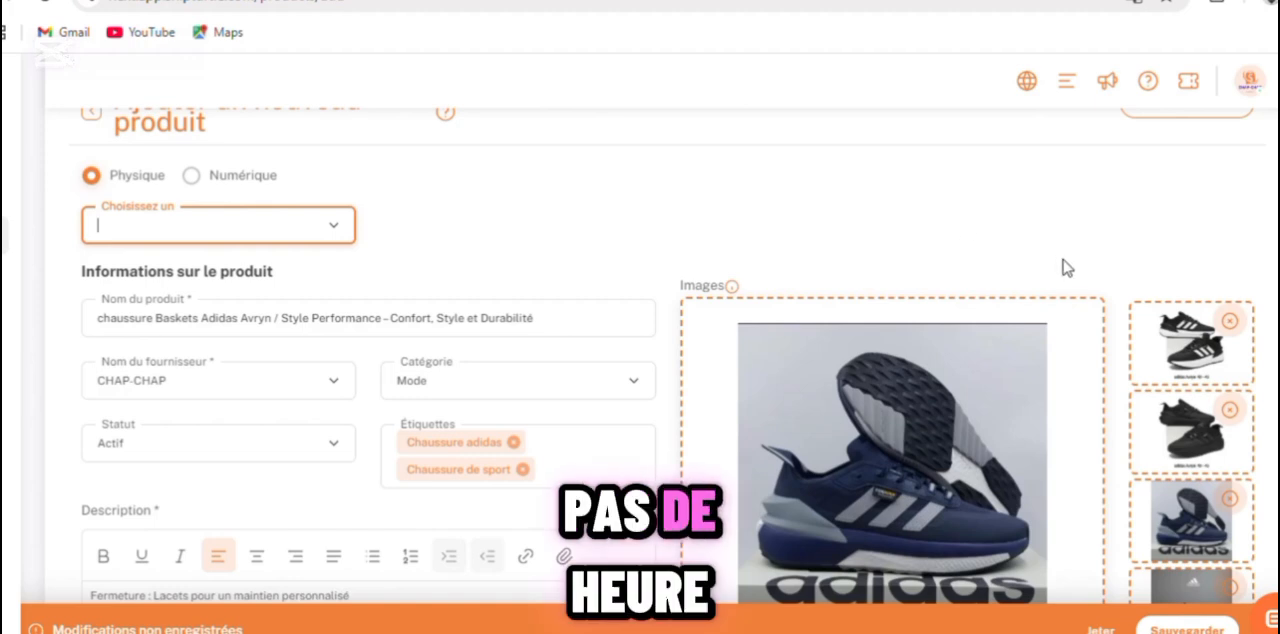
Review the whole product form, from the product type and description through the gris, noire and bleu marine variants to the remarks section
scroll(1066, 266, up, 2)
scroll(662, 355, down, 4)
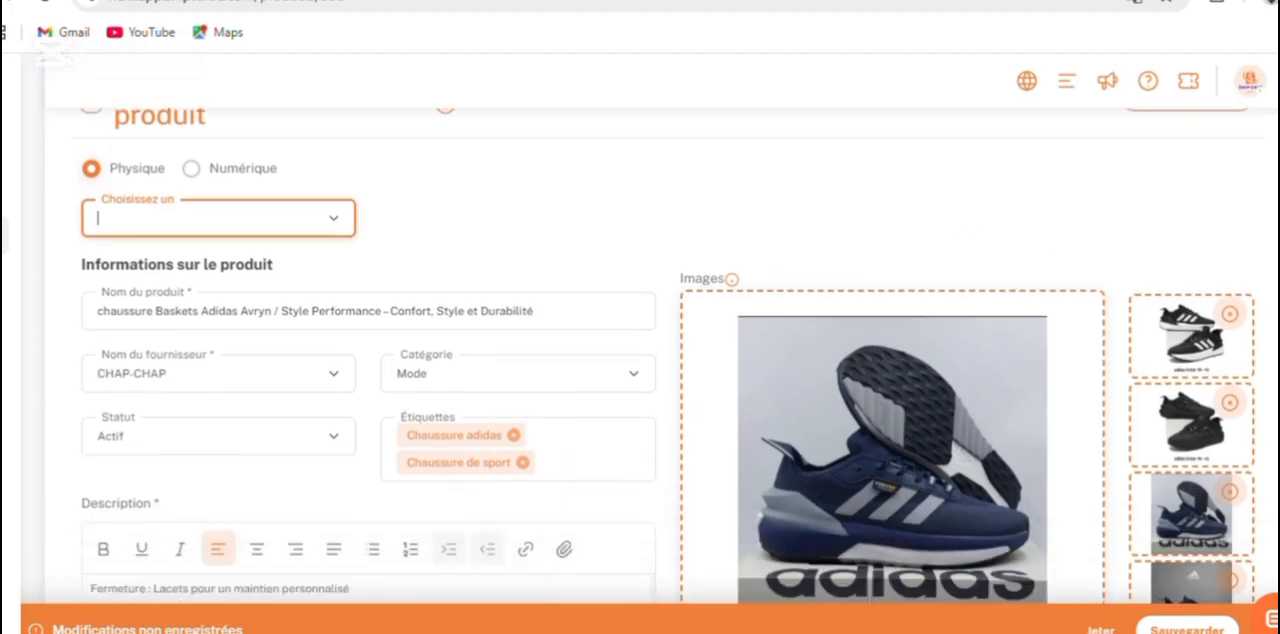
scroll(662, 355, down, 4)
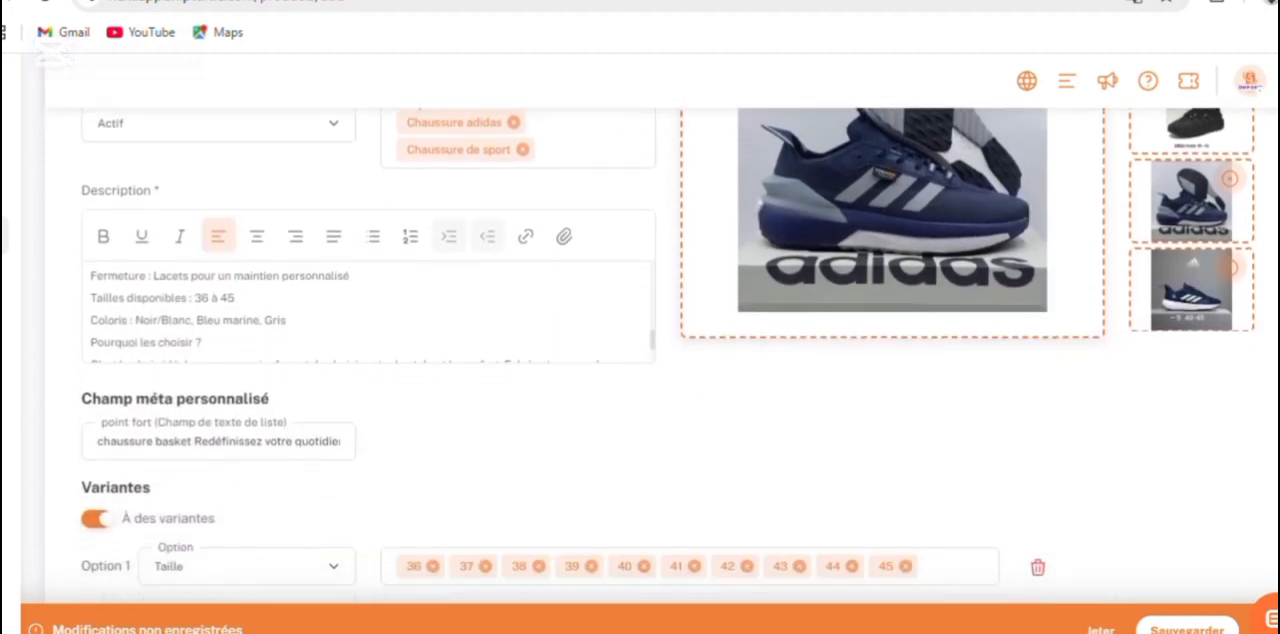
scroll(662, 355, down, 8)
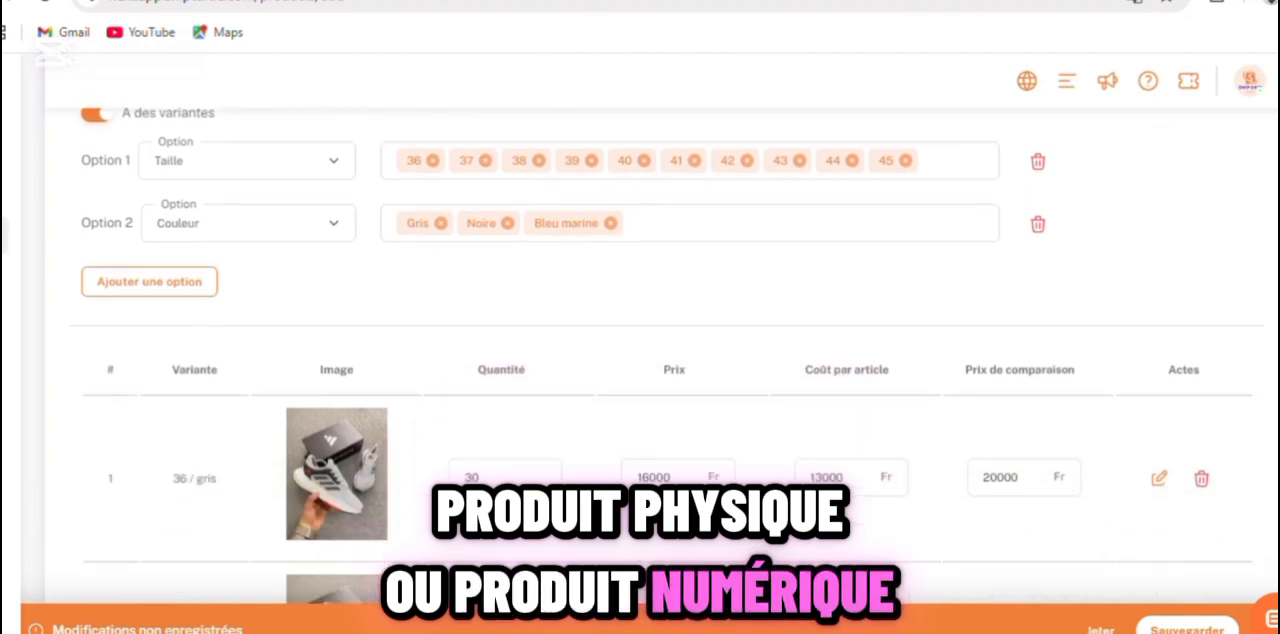
scroll(662, 355, down, 1)
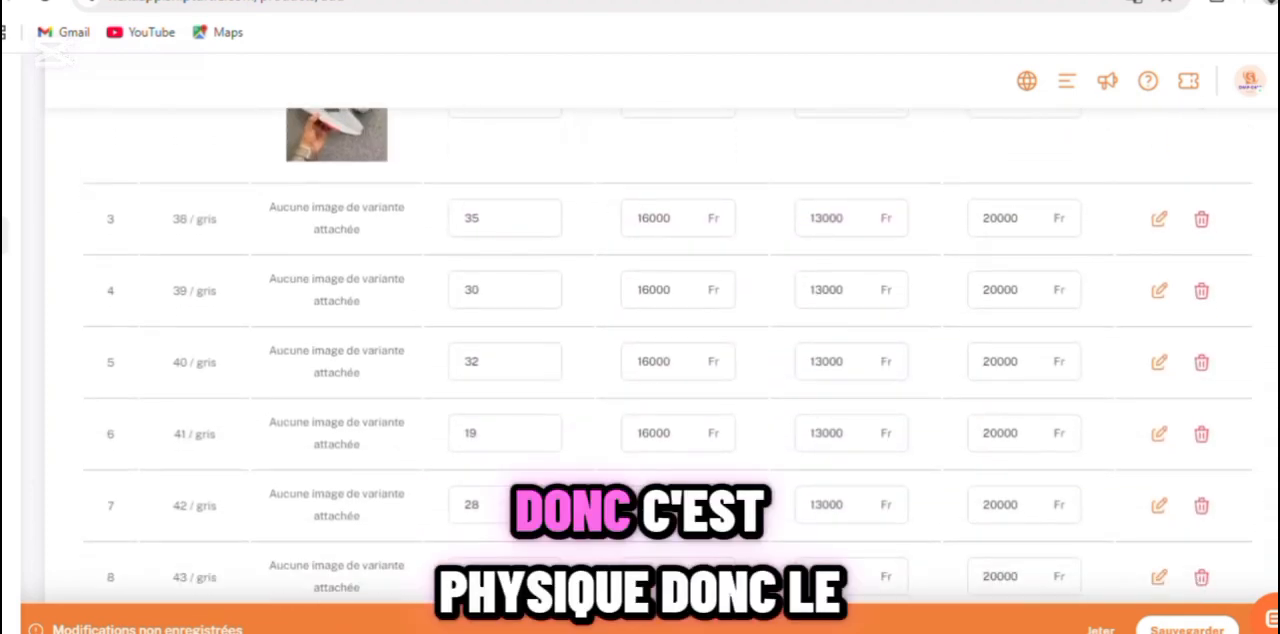
scroll(662, 355, down, 1)
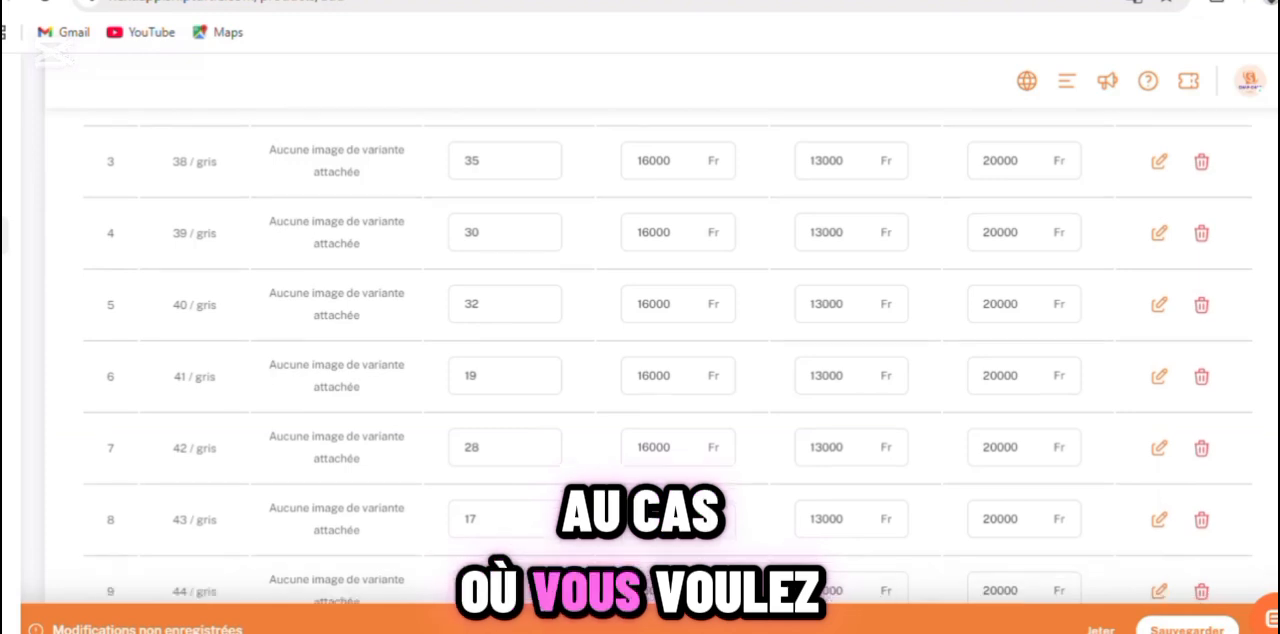
scroll(662, 355, down, 3)
scroll(662, 355, down, 5)
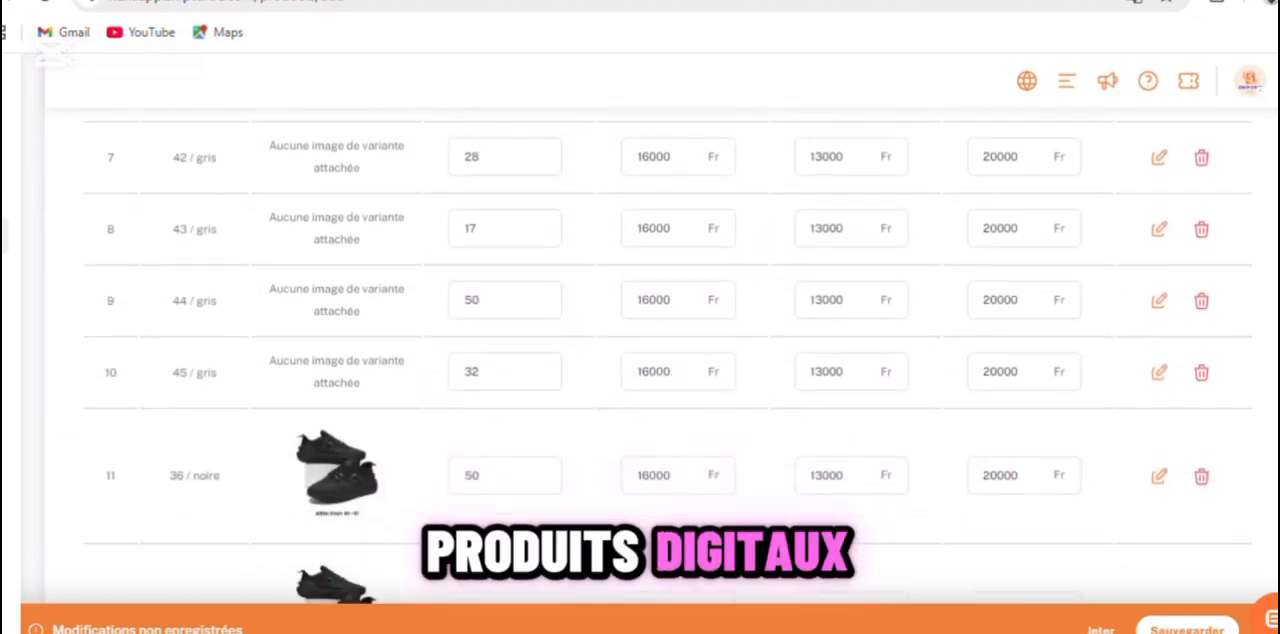
scroll(668, 366, down, 6)
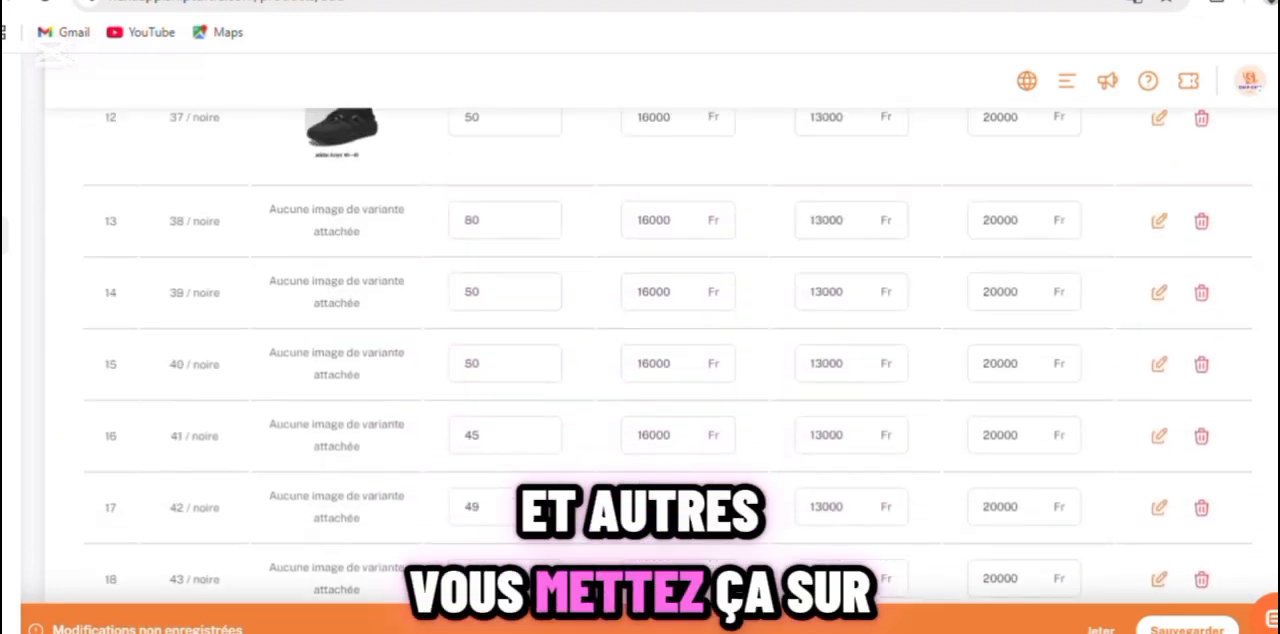
scroll(668, 355, down, 15)
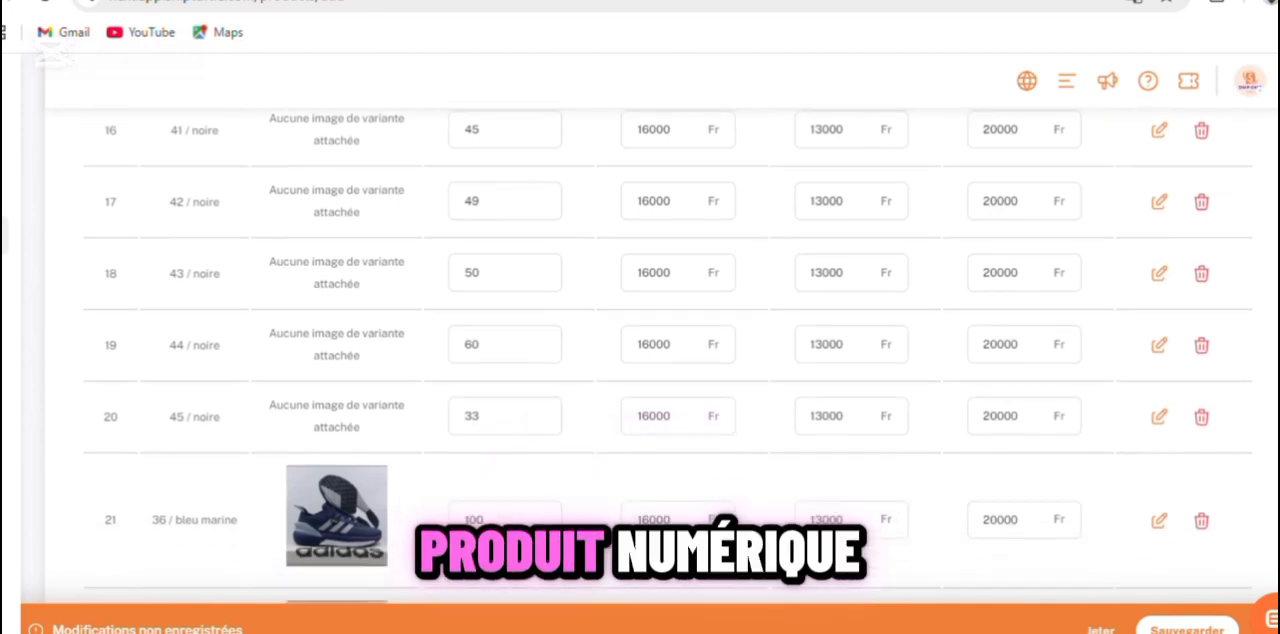
scroll(662, 355, down, 2)
scroll(662, 355, up, 5)
scroll(662, 355, down, 5)
scroll(662, 355, up, 2)
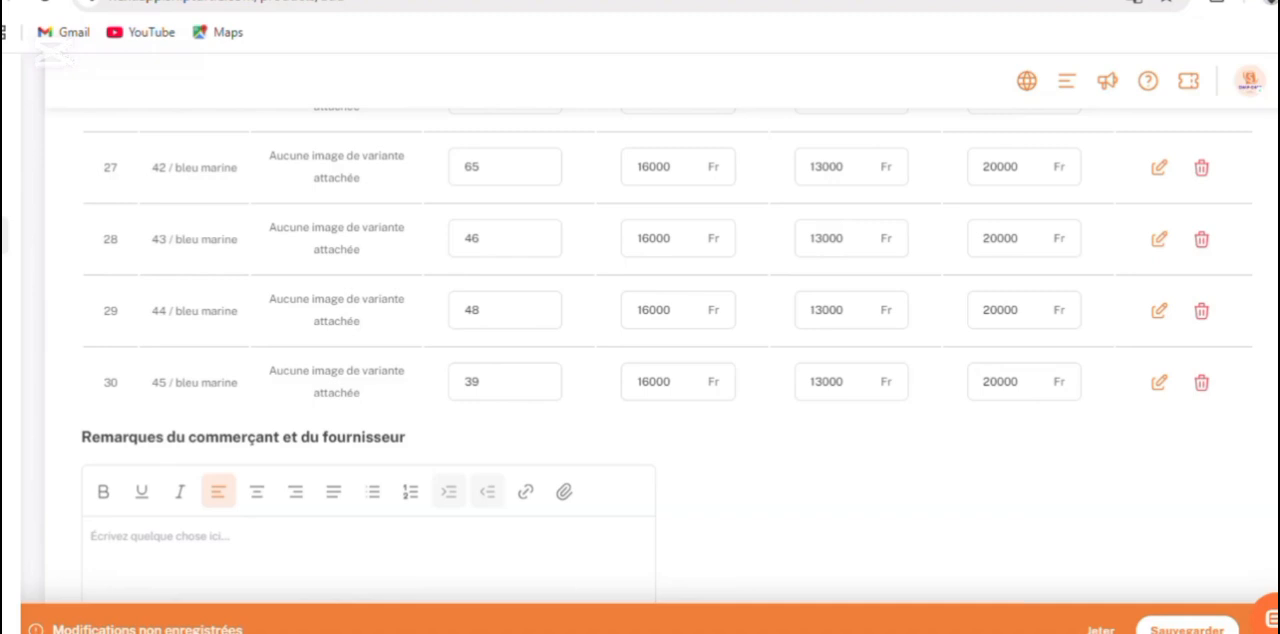
scroll(662, 355, up, 1)
scroll(662, 355, down, 2)
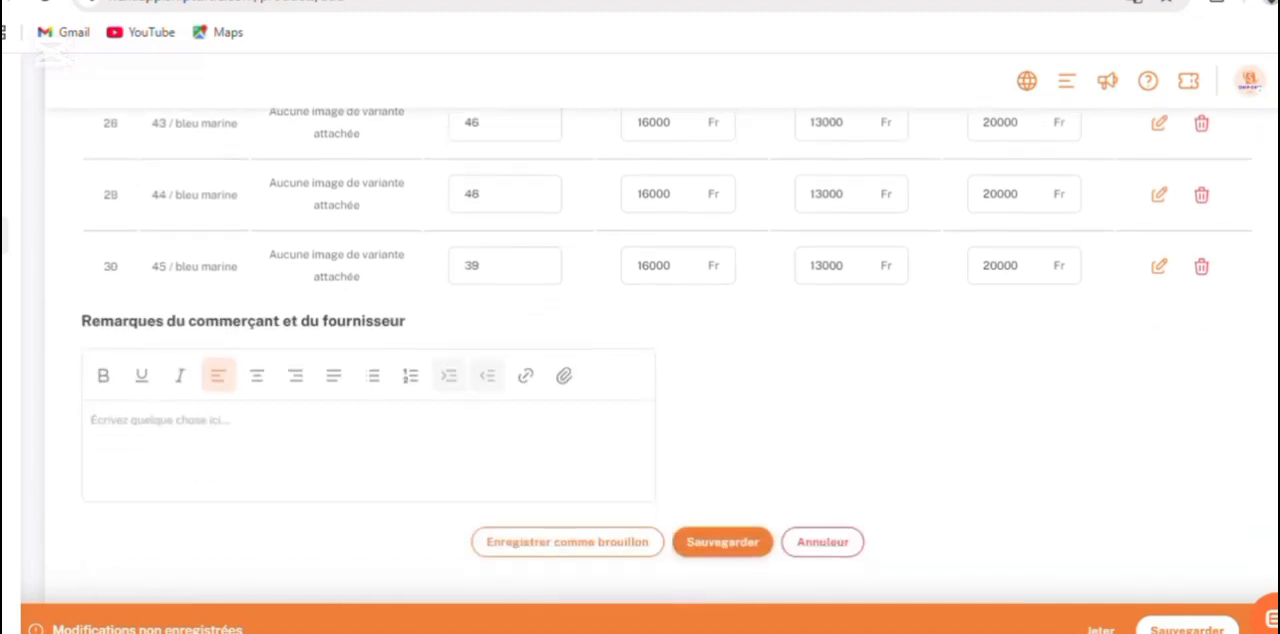
Enter "votre meilleure choix" in the merchant and supplier remarks and save the product
click(181, 421)
text(vot)
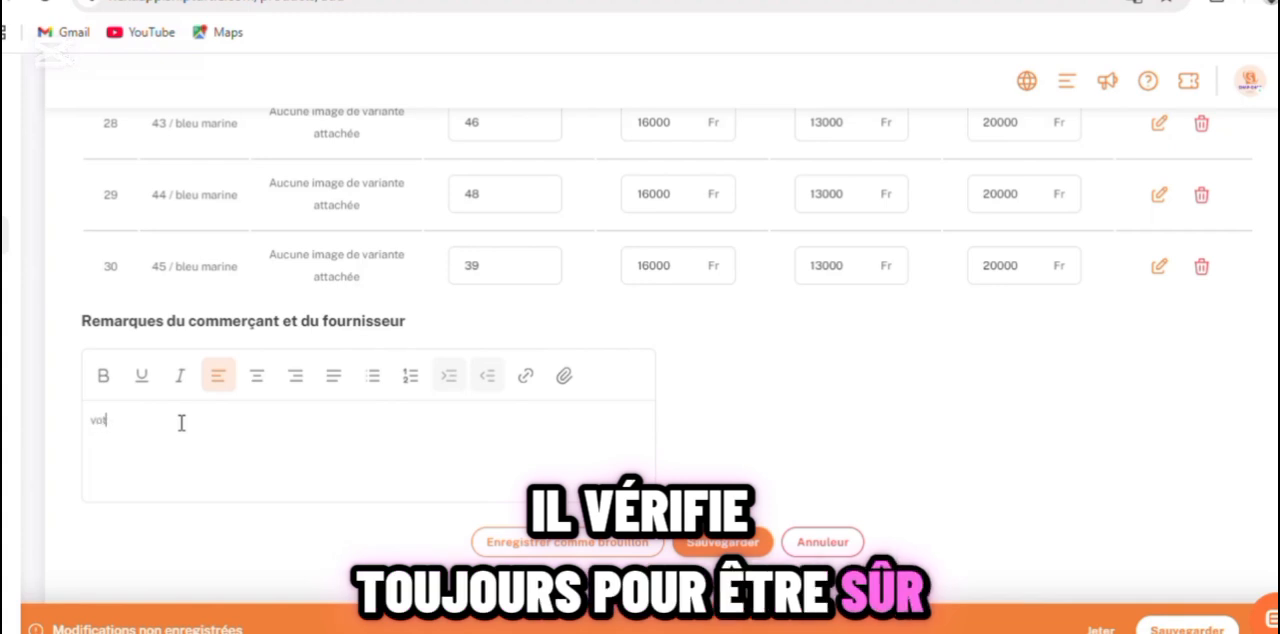
text(re me)
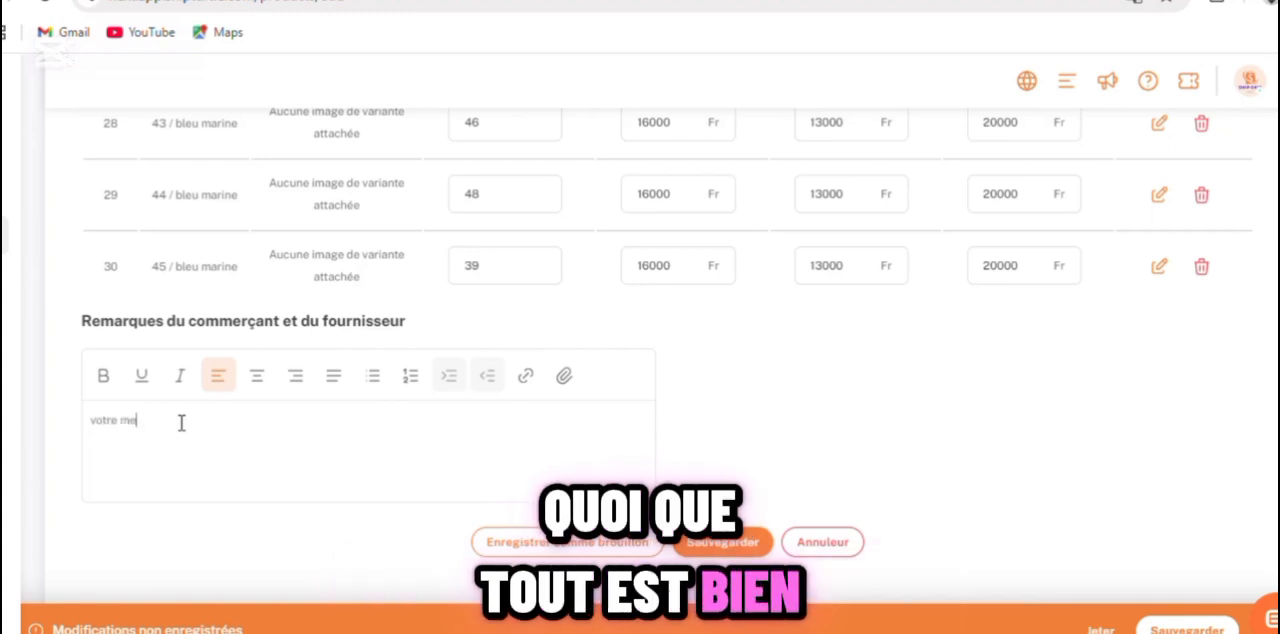
text(illeure cho)
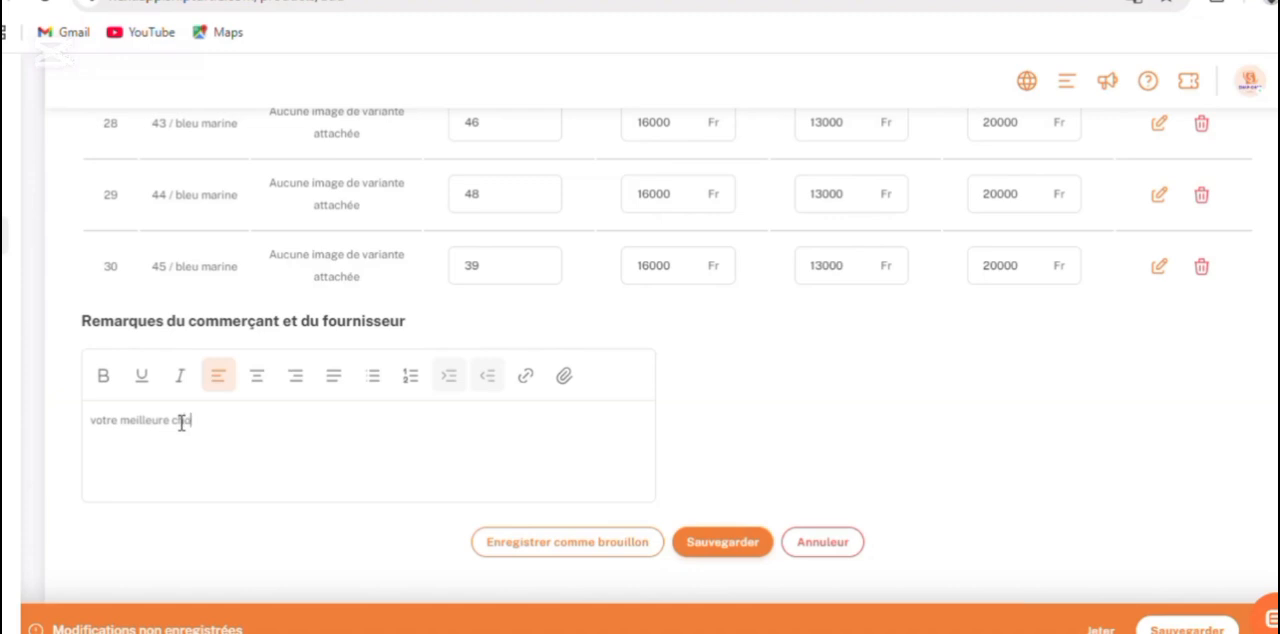
text(ix)
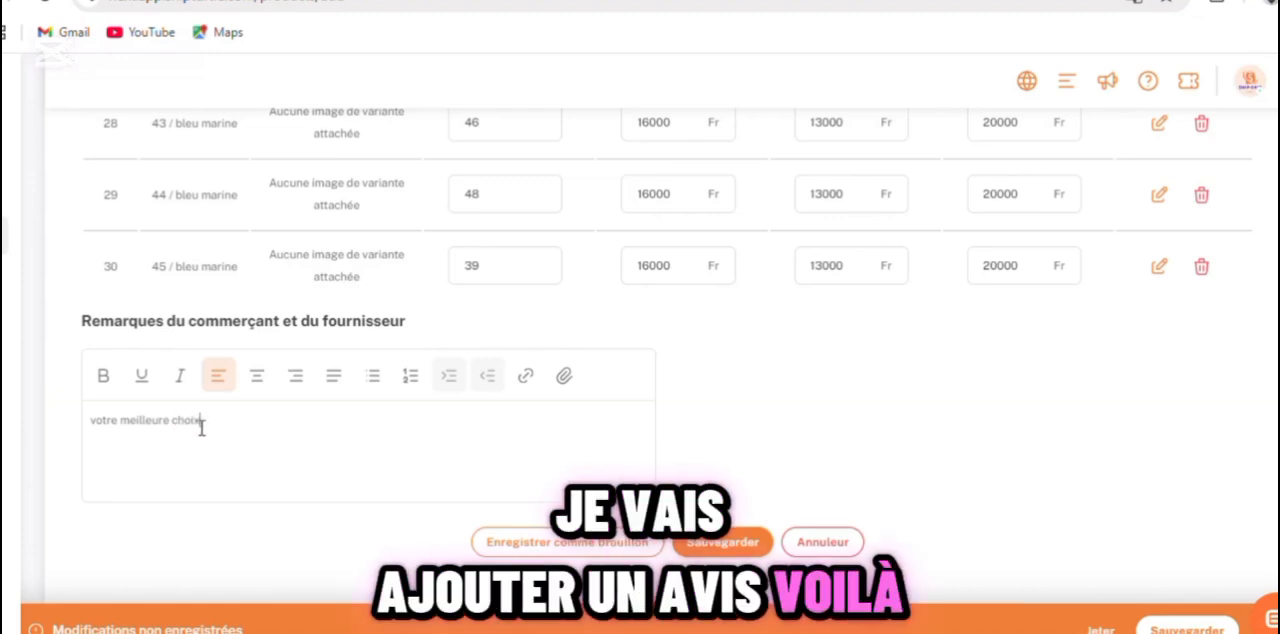
click(716, 545)
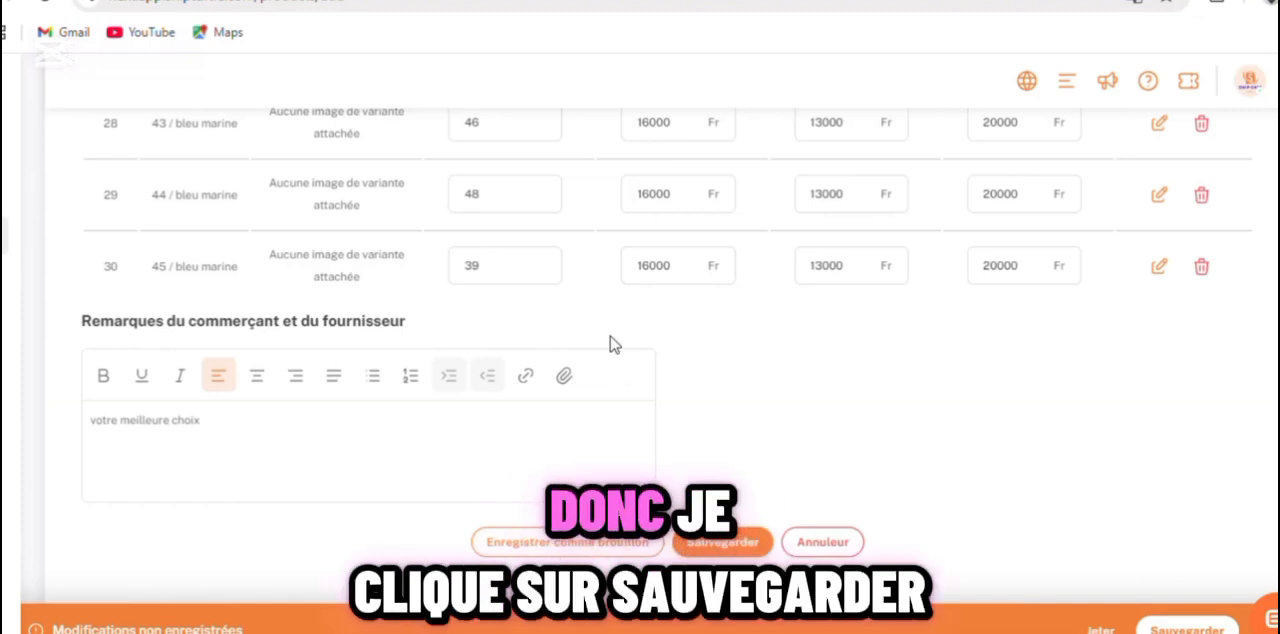
Open the public CHAP-CHAP GLOBAL storefront and search it for "chaussure"
click(1025, 82)
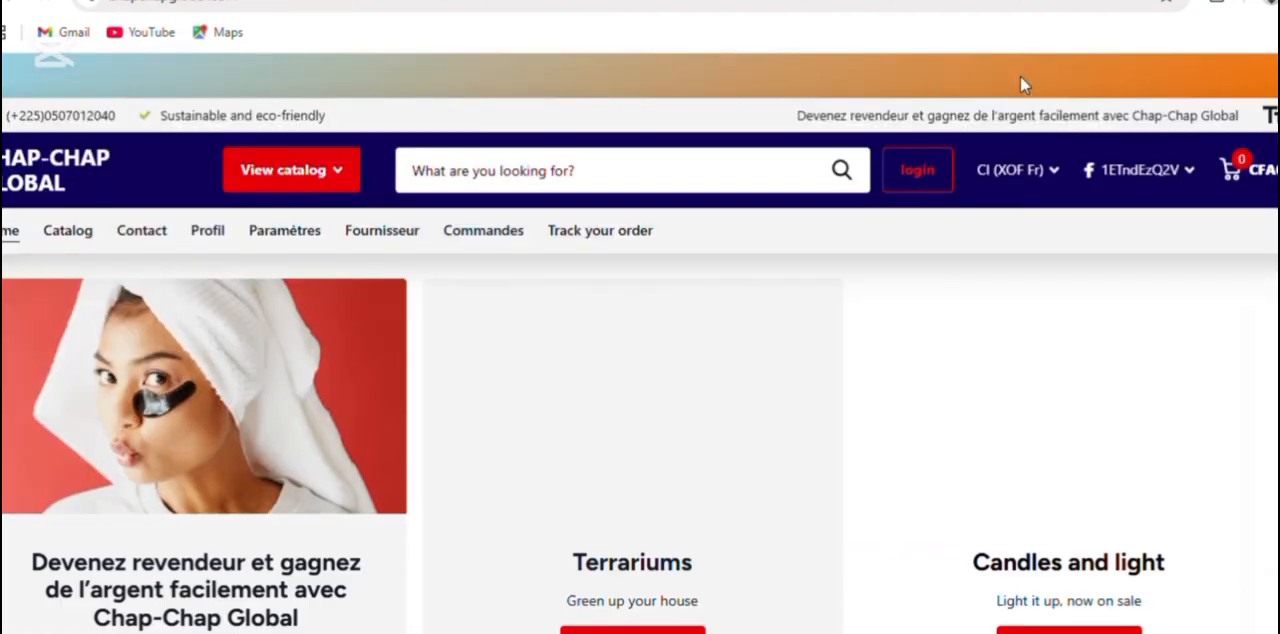
click(671, 186)
text(chau)
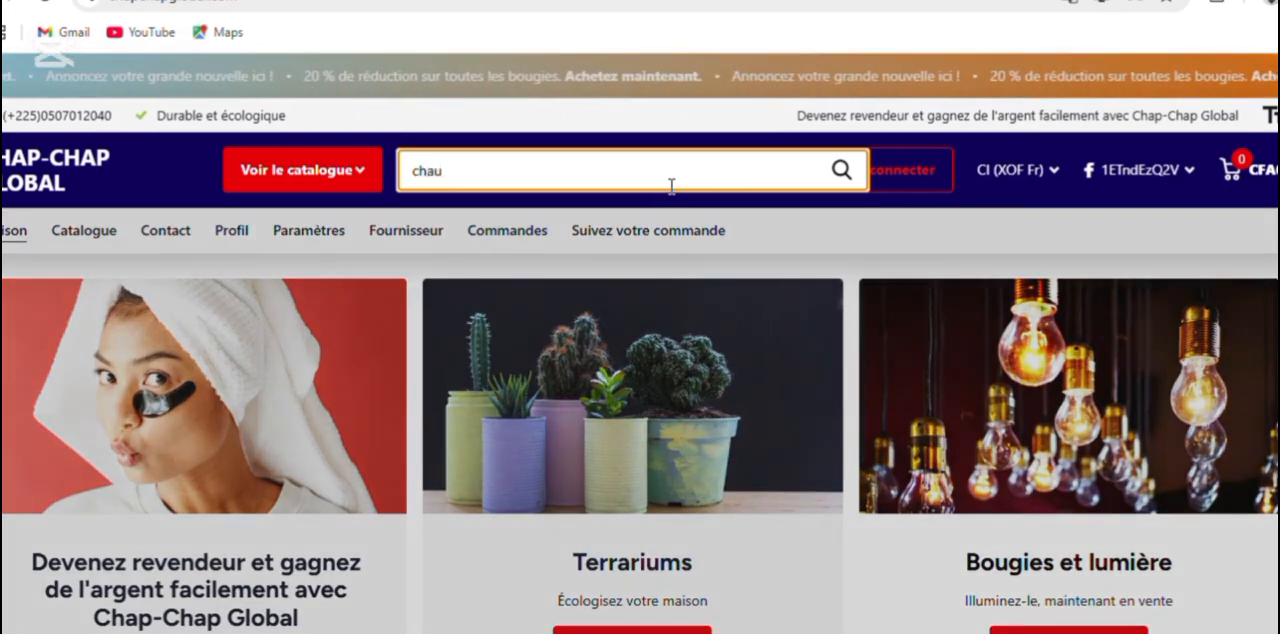
text(s)
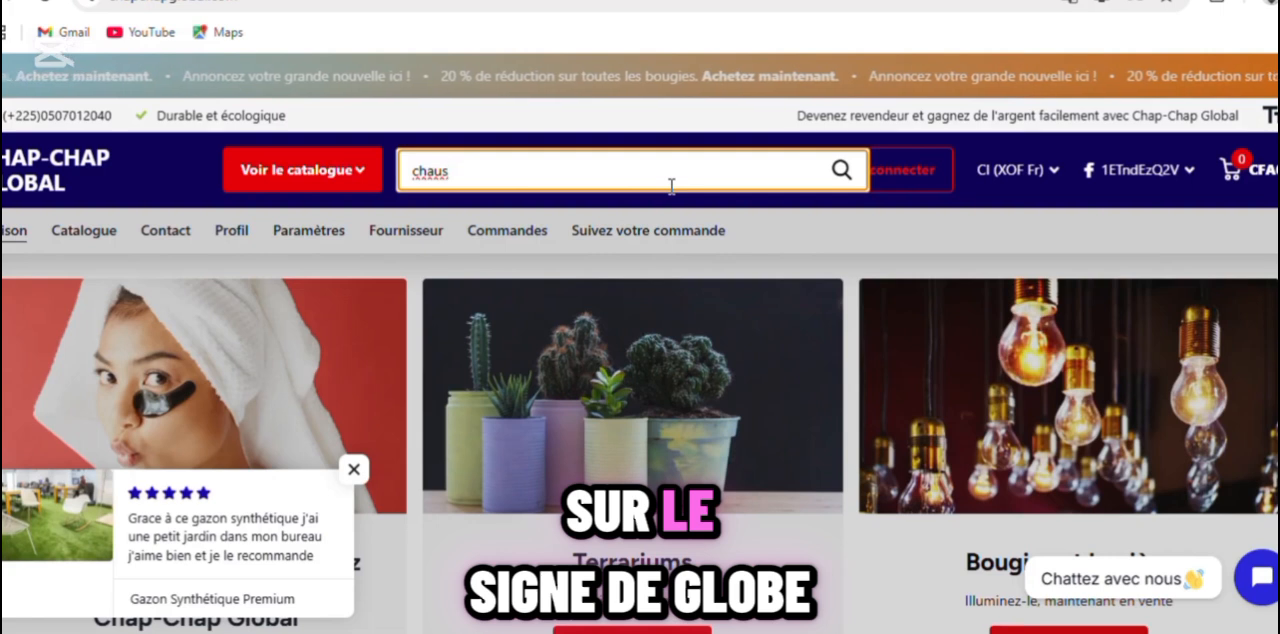
text(sur)
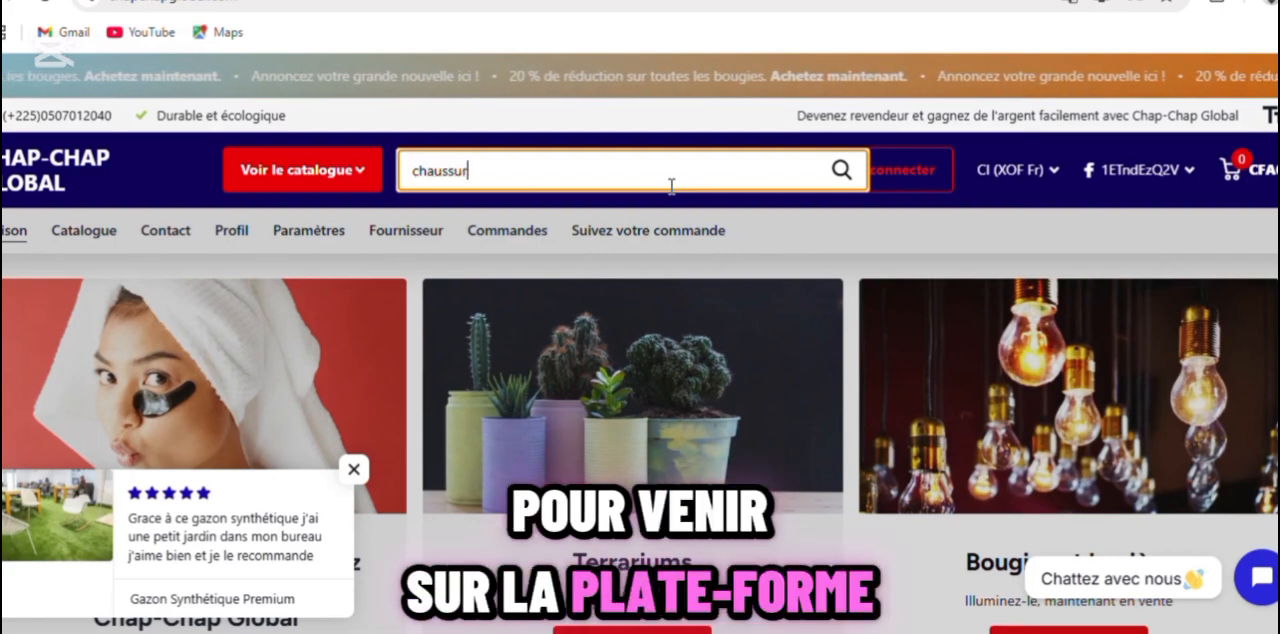
text(e)
key(Return)
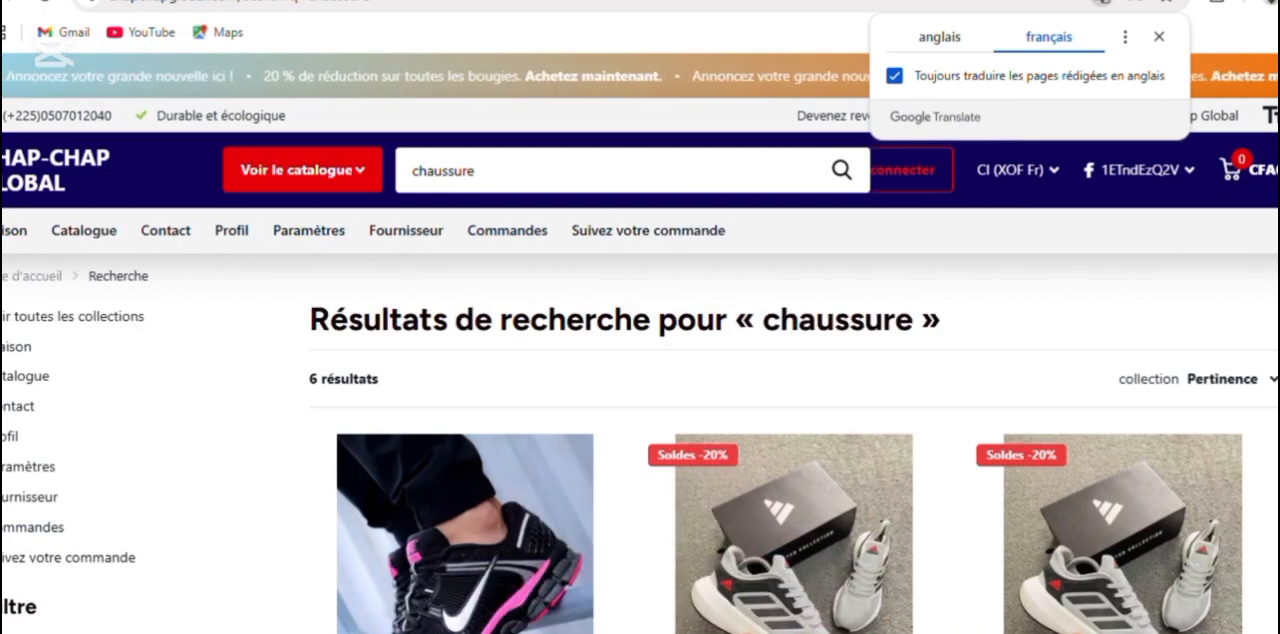
Open the product page of the grey "chaussure Baskets Adidas Avryn" from the search results and view its images and options
scroll(790, 400, down, 5)
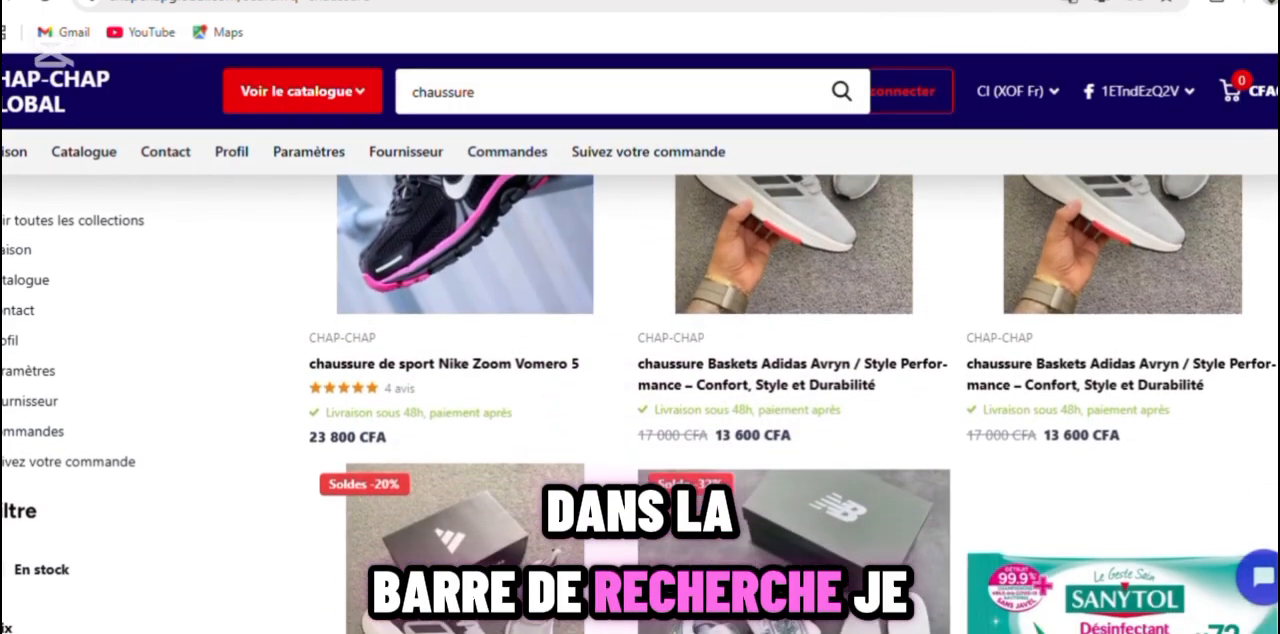
scroll(790, 400, up, 3)
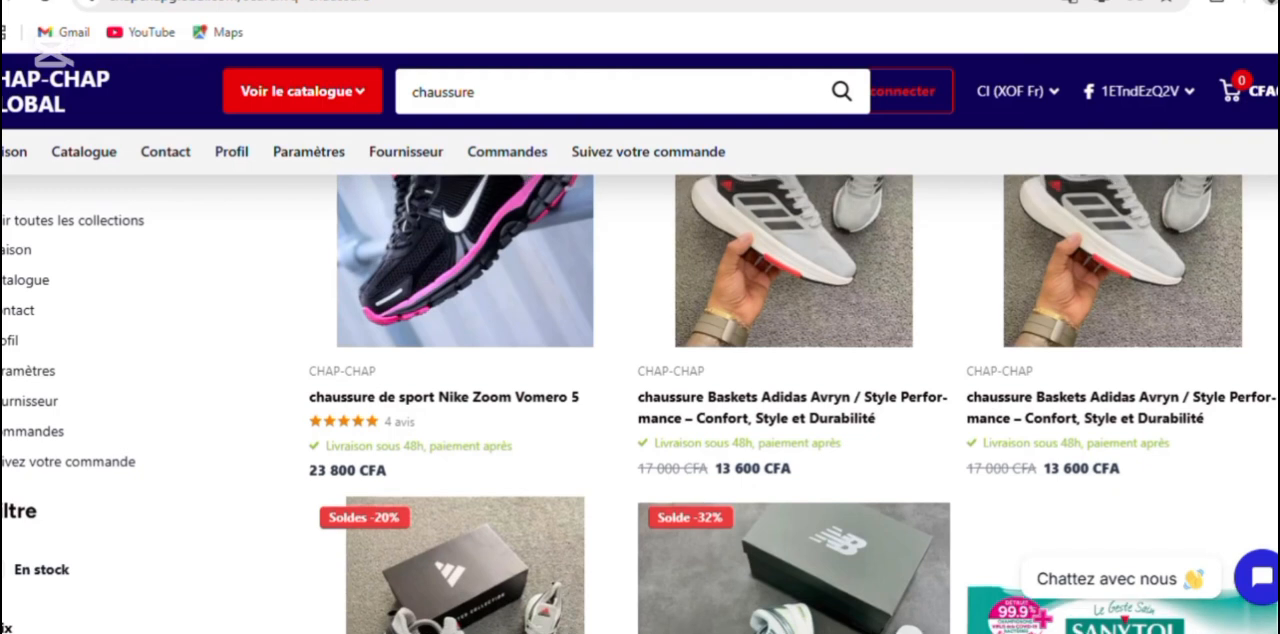
mouse_move(868, 383)
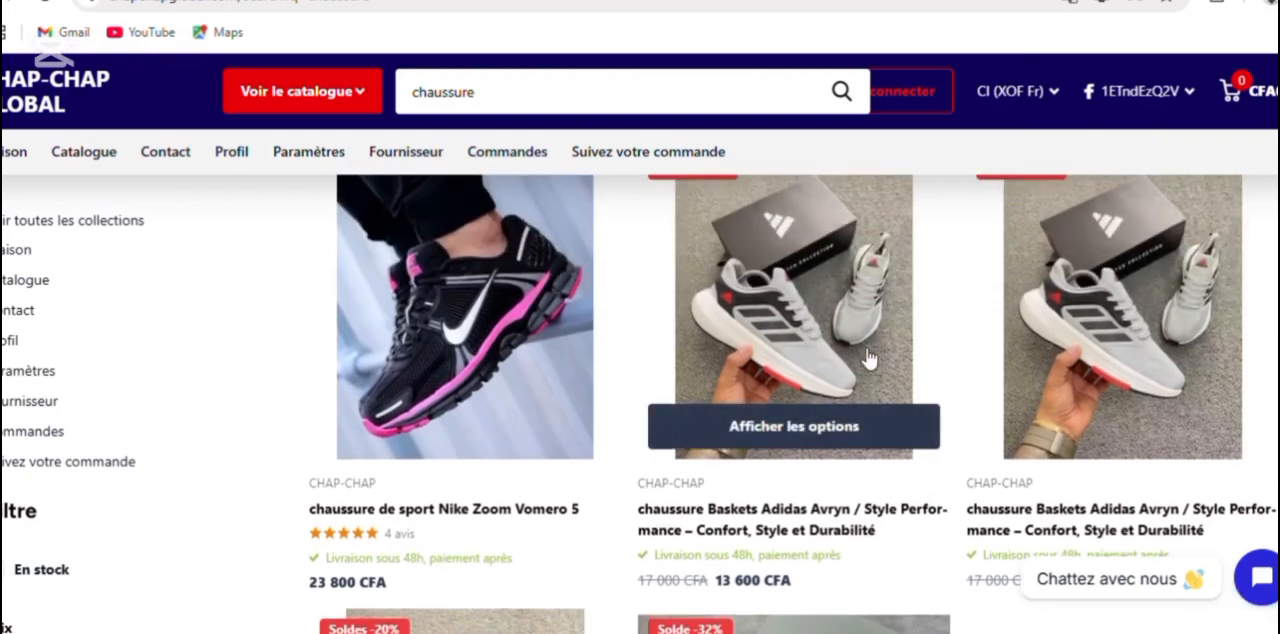
click(867, 350)
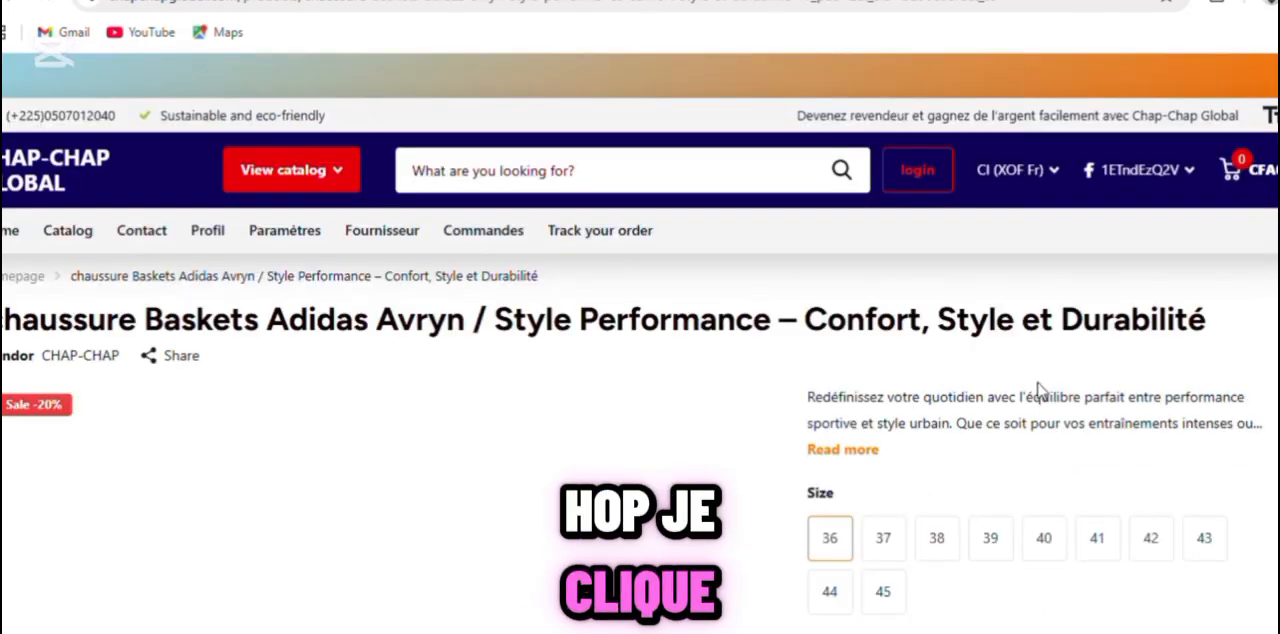
scroll(640, 400, down, 5)
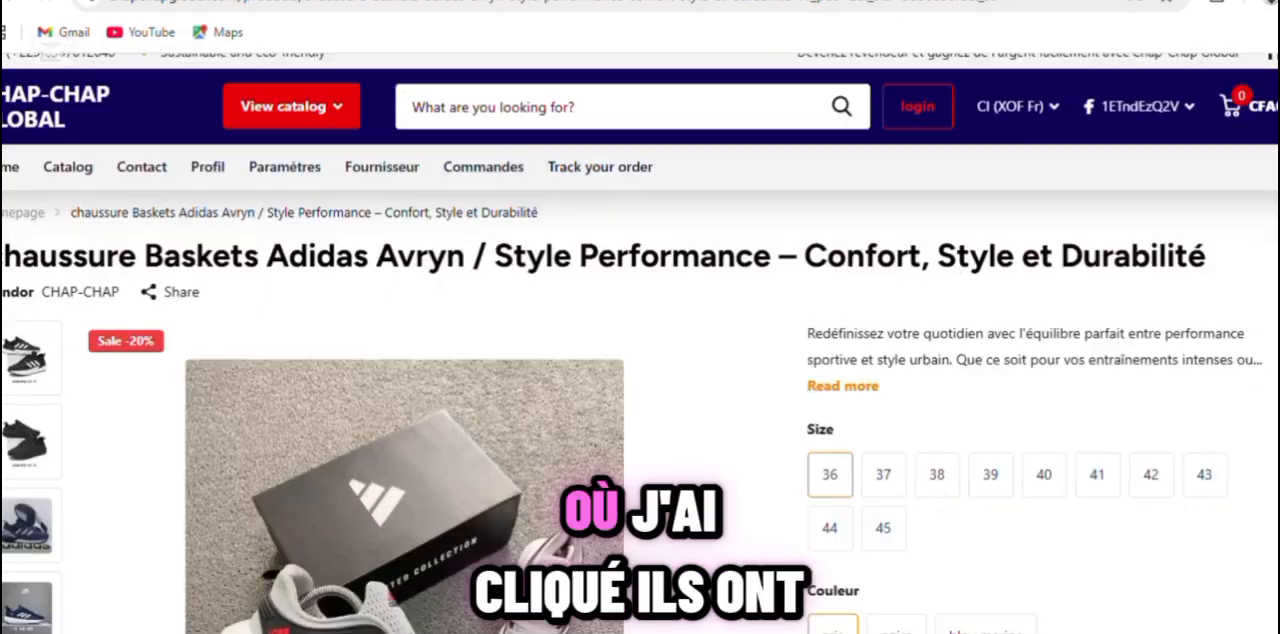
Review the shoe's product page, from the sizes, colours and price through the description and specifications to the related products
scroll(640, 400, down, 3)
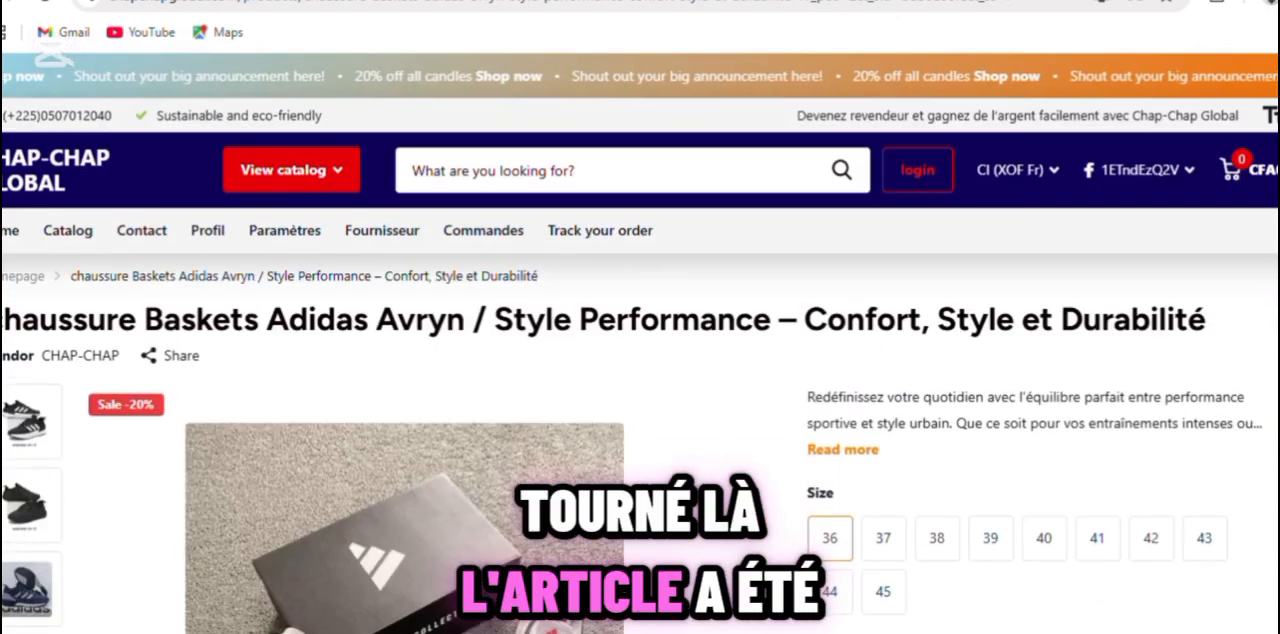
scroll(640, 400, down, 2)
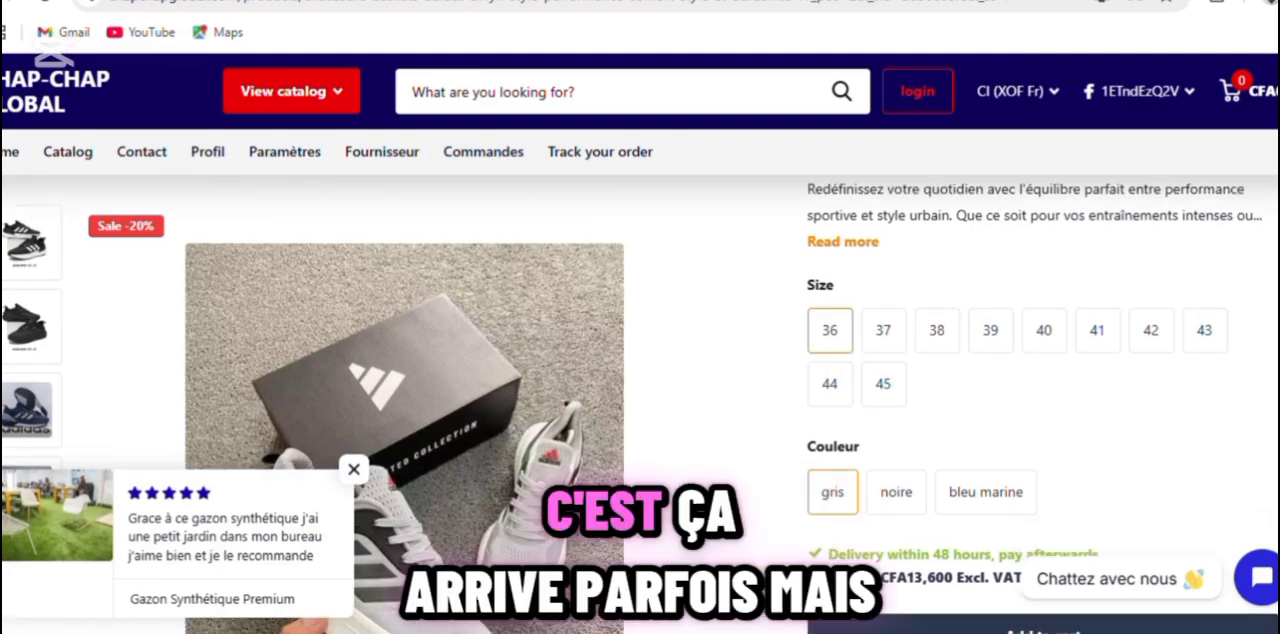
scroll(640, 400, down, 3)
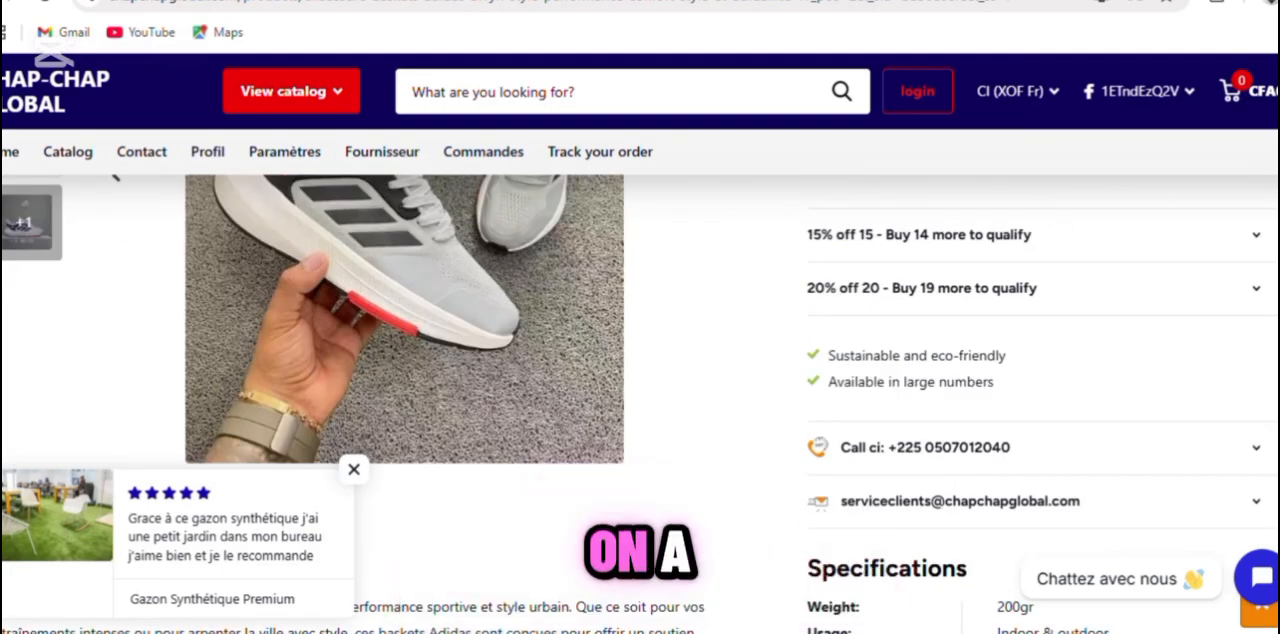
scroll(640, 400, down, 10)
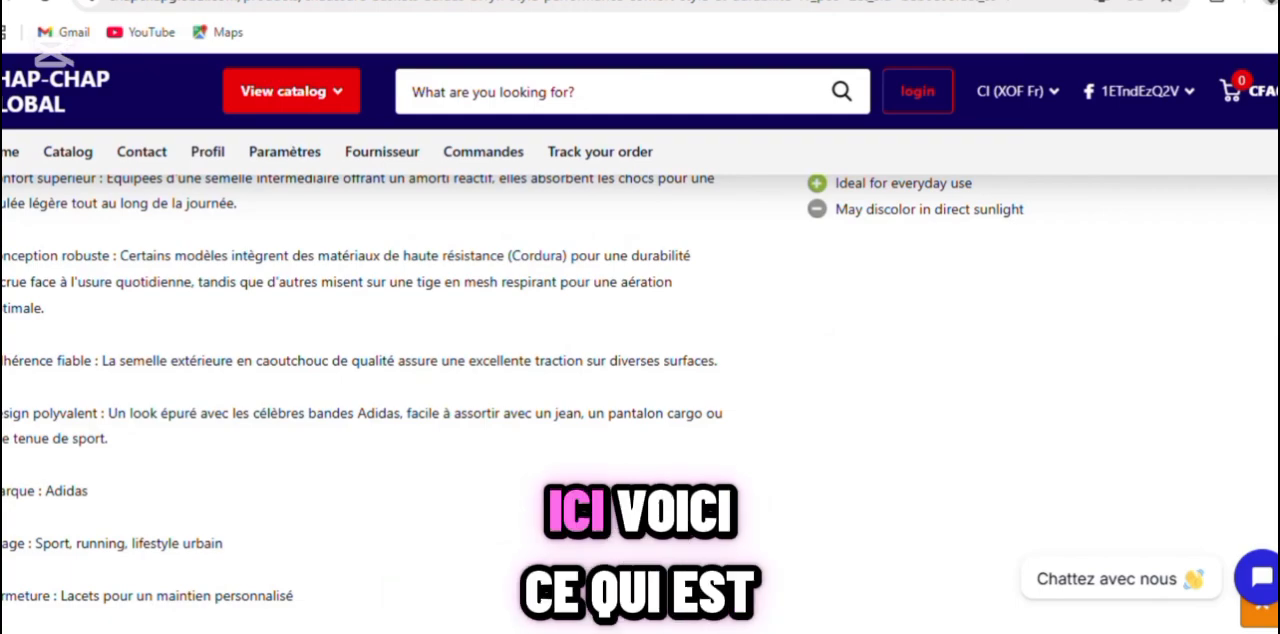
scroll(600, 400, down, 7)
scroll(640, 400, down, 10)
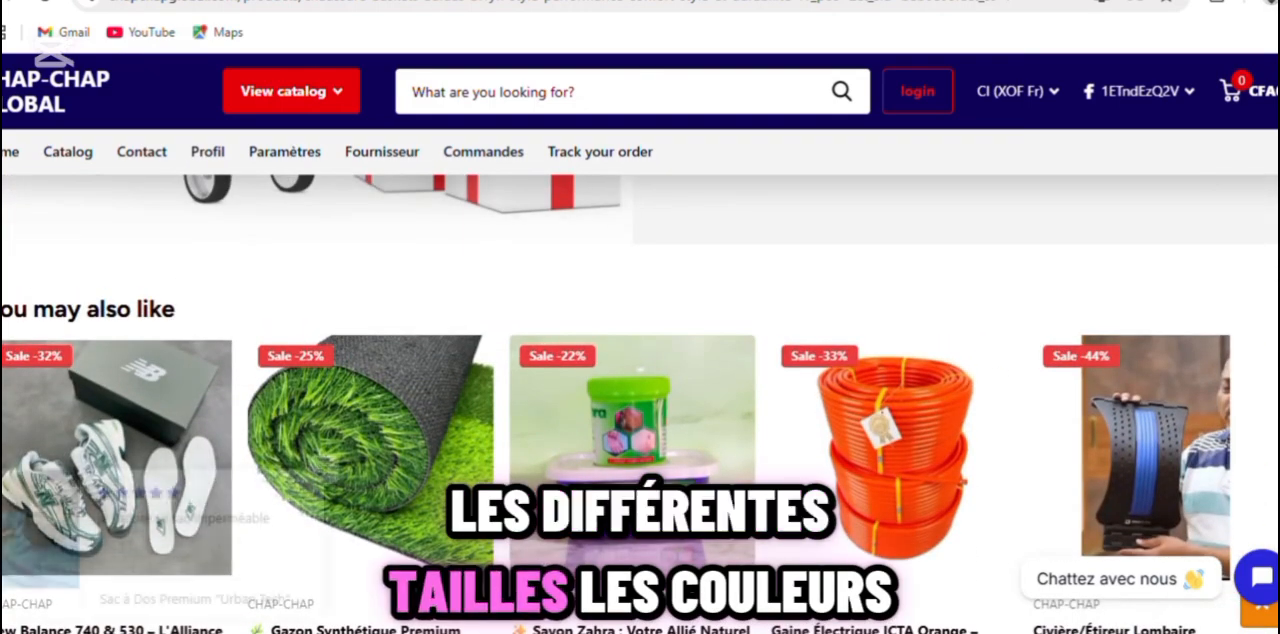
scroll(640, 400, up, 15)
scroll(640, 400, up, 10)
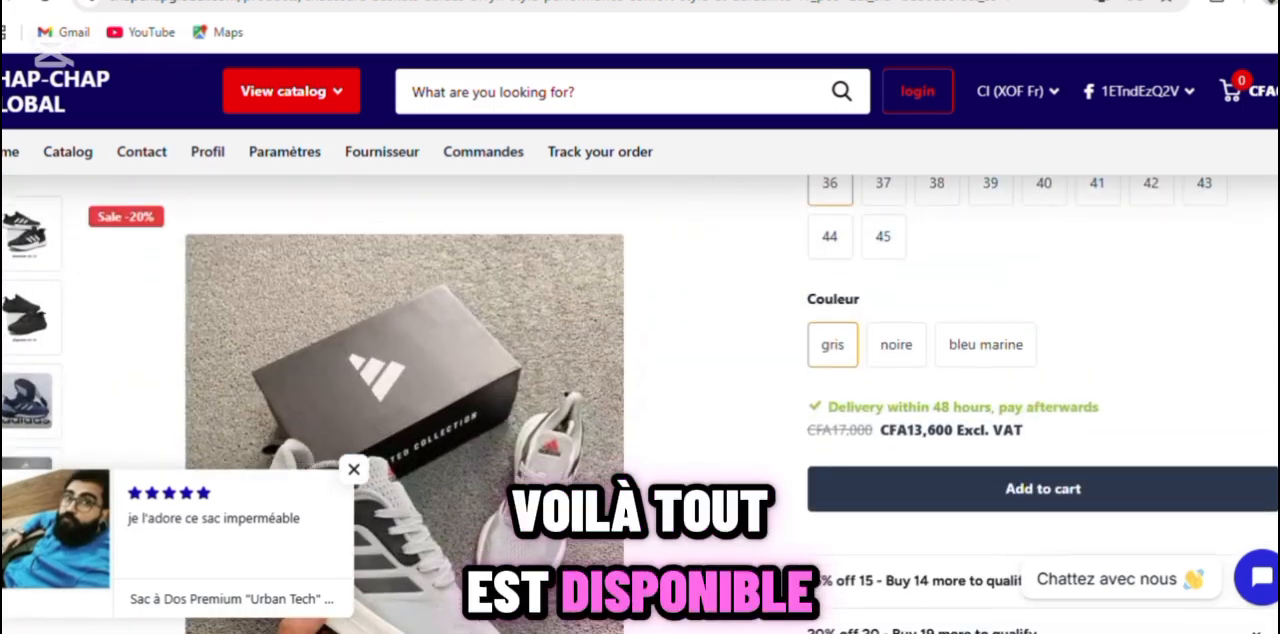
View the product photos enlarged, going from the grey shoe through both black models to the navy one, and close the gallery
scroll(1195, 217, down, 3)
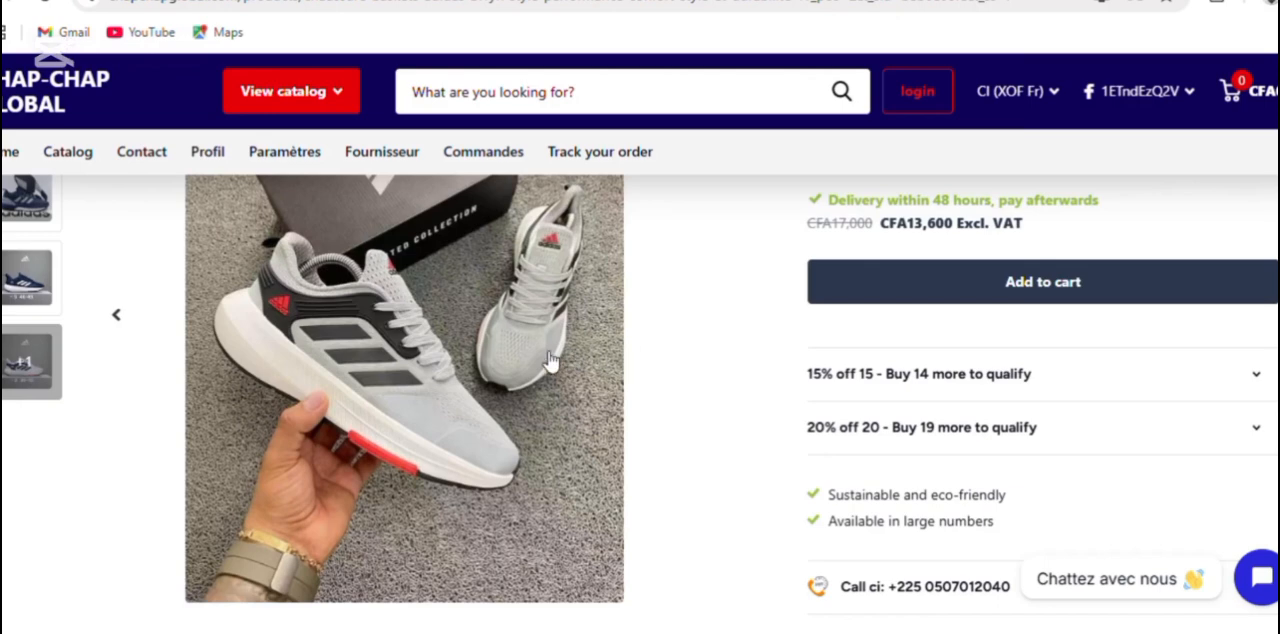
click(318, 392)
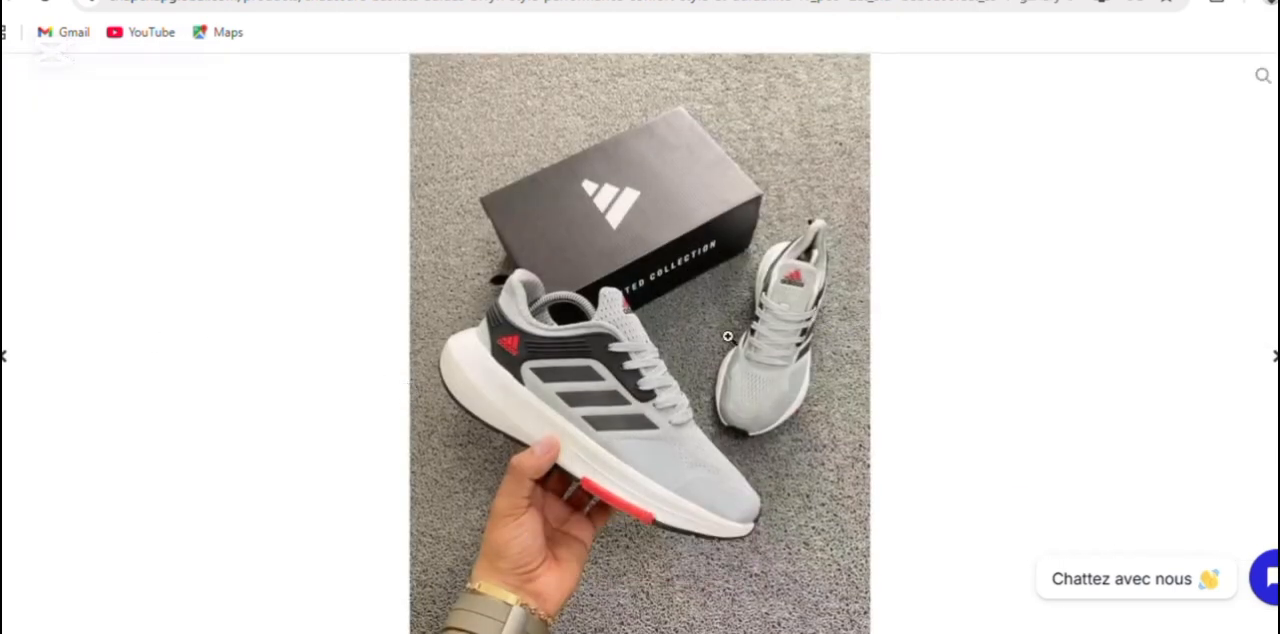
click(1277, 378)
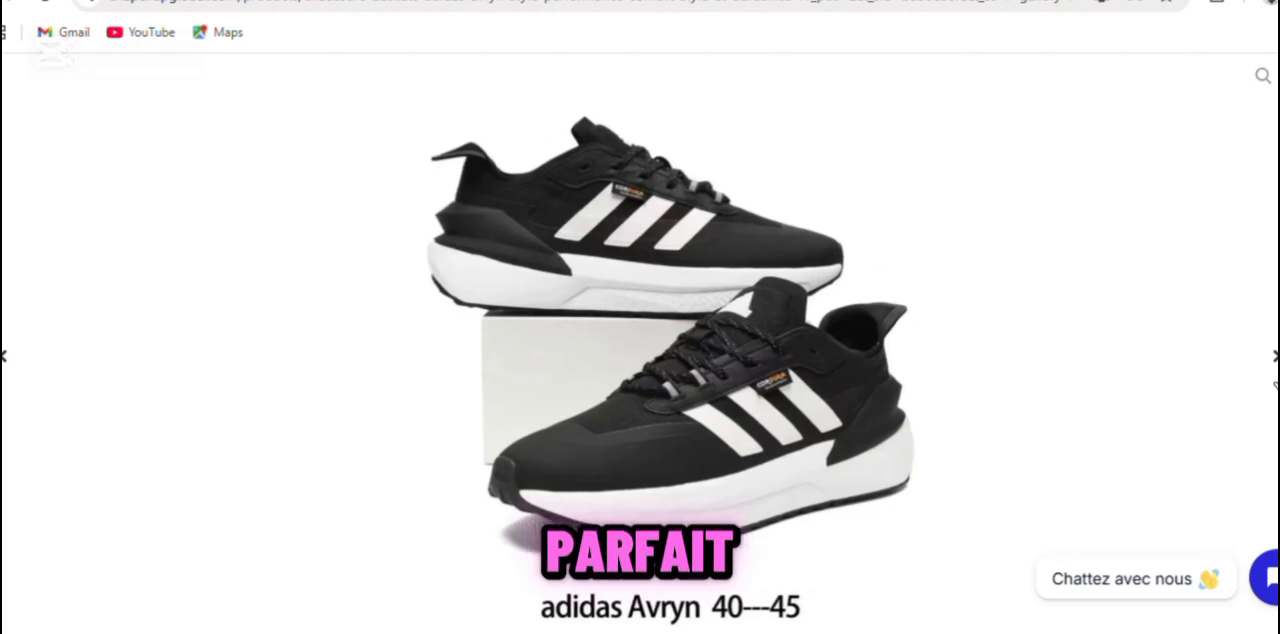
click(1276, 380)
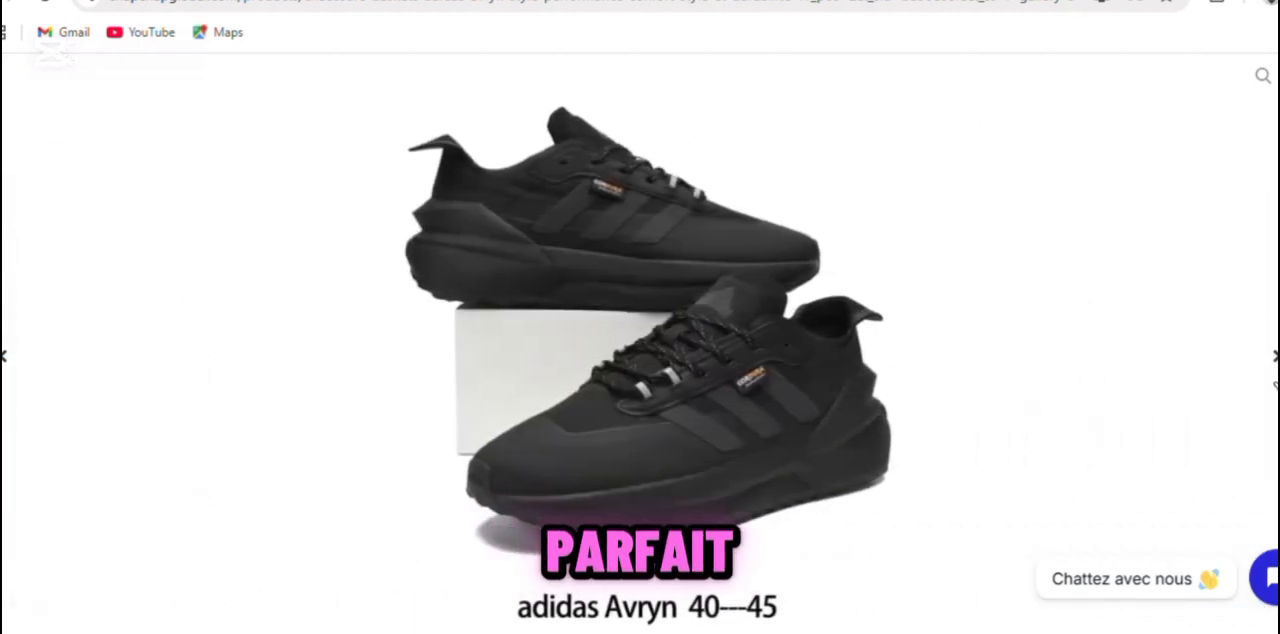
click(1276, 380)
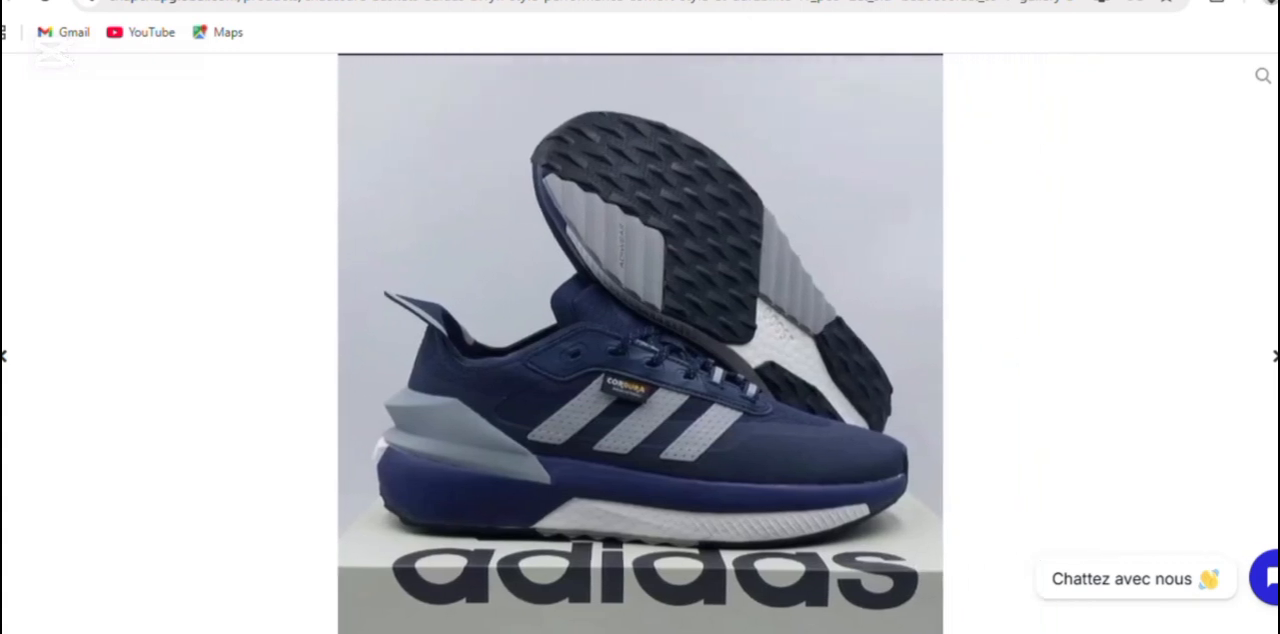
key(Escape)
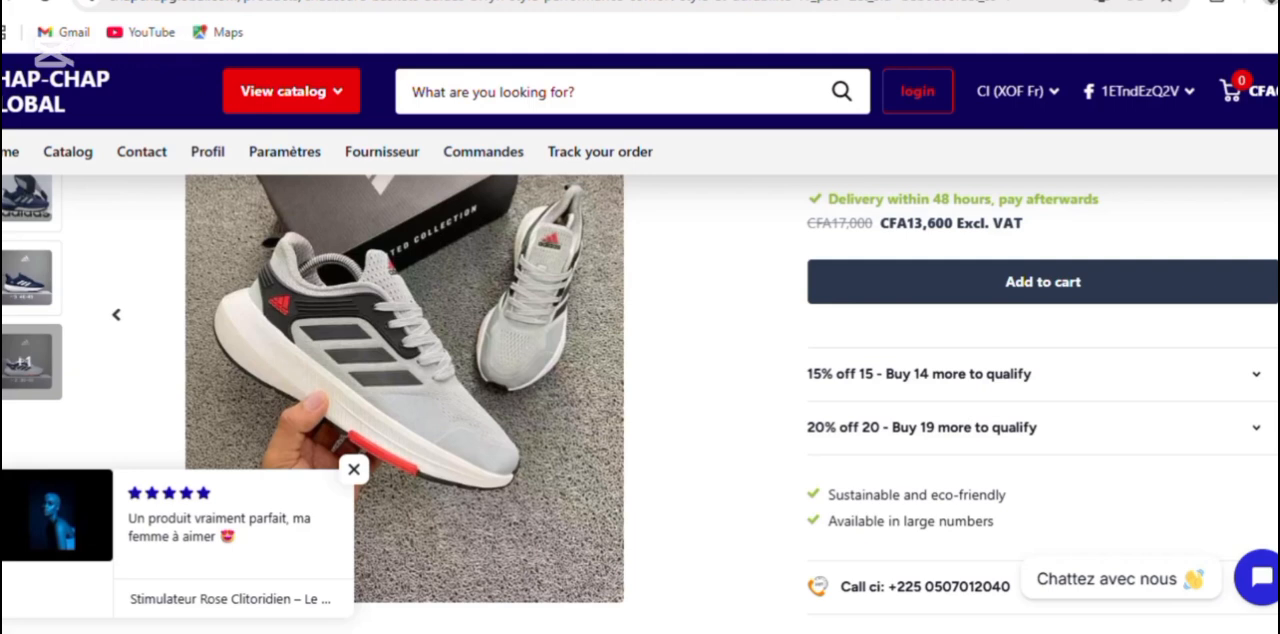
Show the navy shoe with its sole as the main product image and check it against the title, size and colour options
scroll(640, 404, down, 2)
scroll(640, 404, up, 2)
scroll(1247, 172, up, 3)
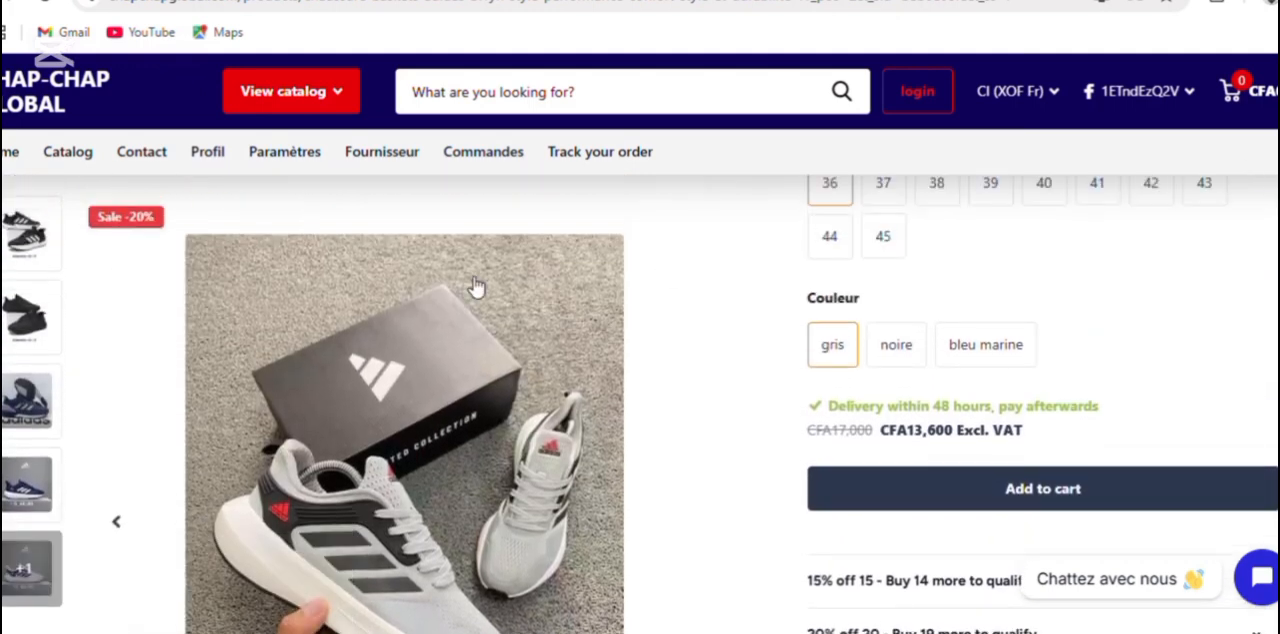
click(22, 395)
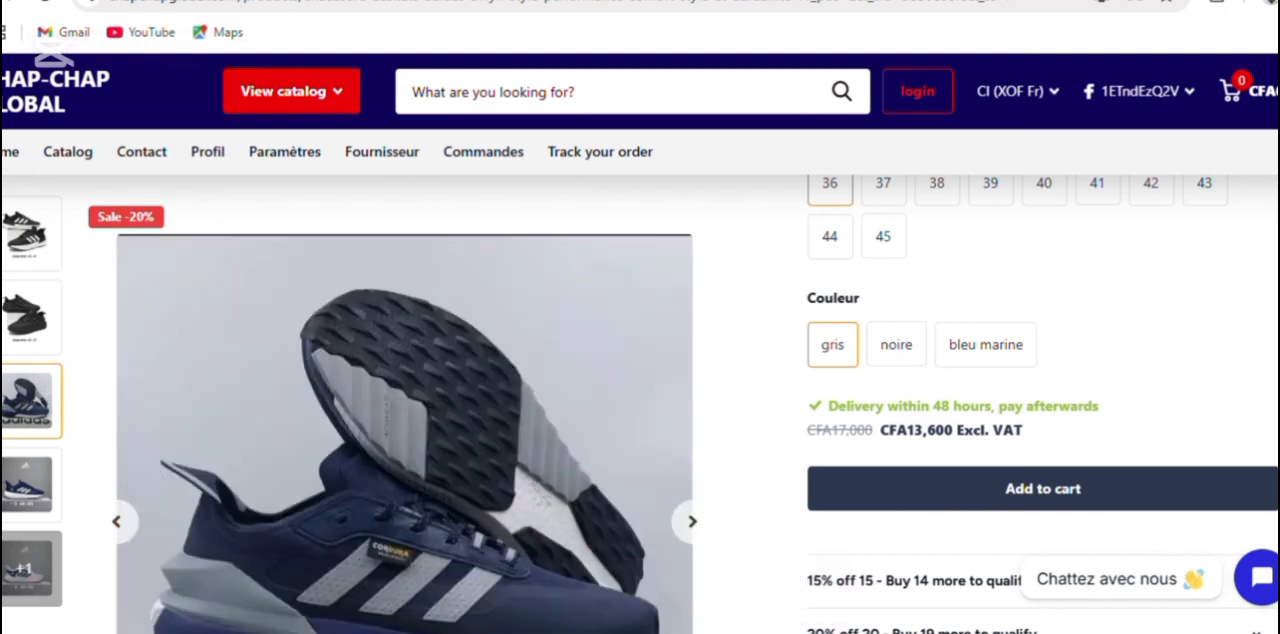
scroll(640, 400, up, 2)
scroll(640, 400, down, 1)
scroll(640, 400, up, 1)
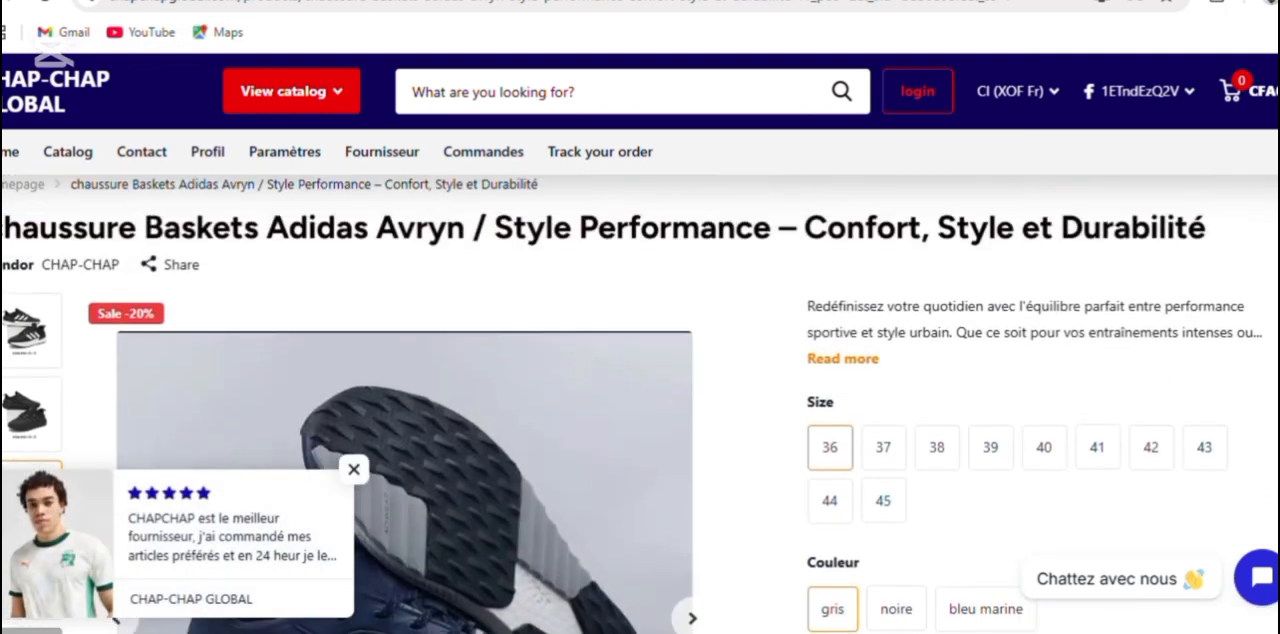